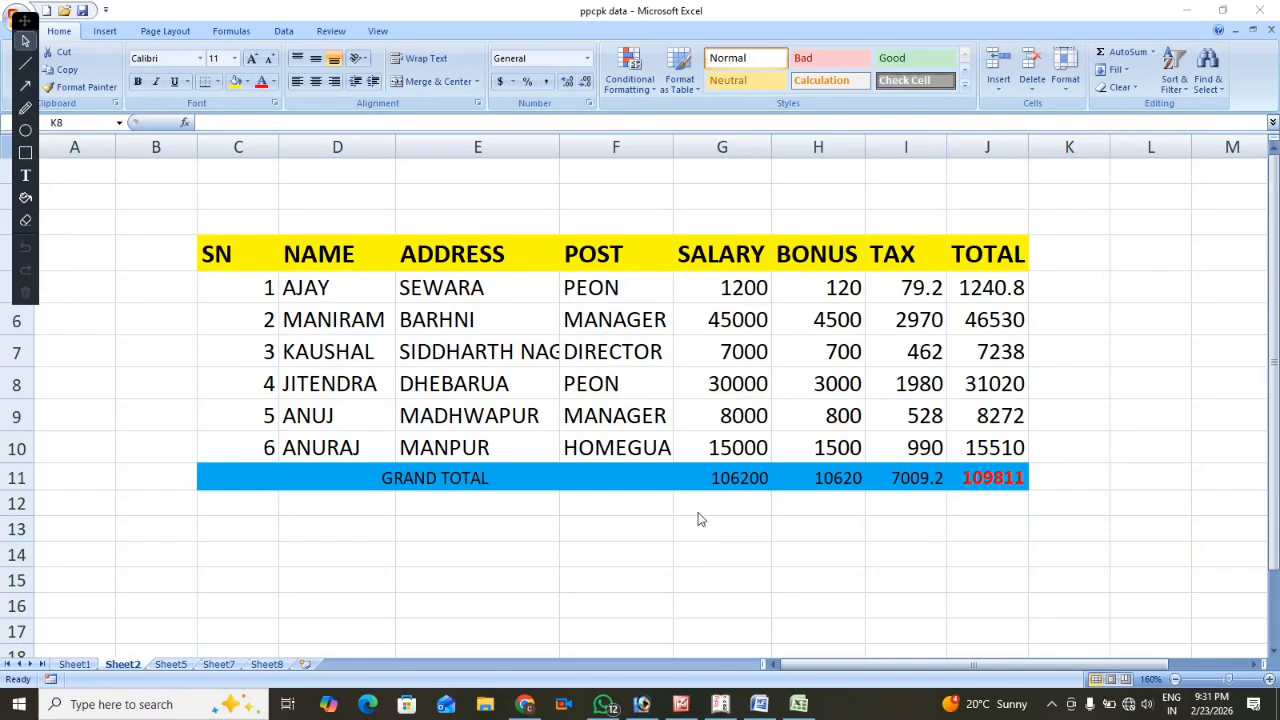
Examine the bonus and tax formulas in the first employee's row and the salary and bonus cells they draw on.
left_click(819, 288)
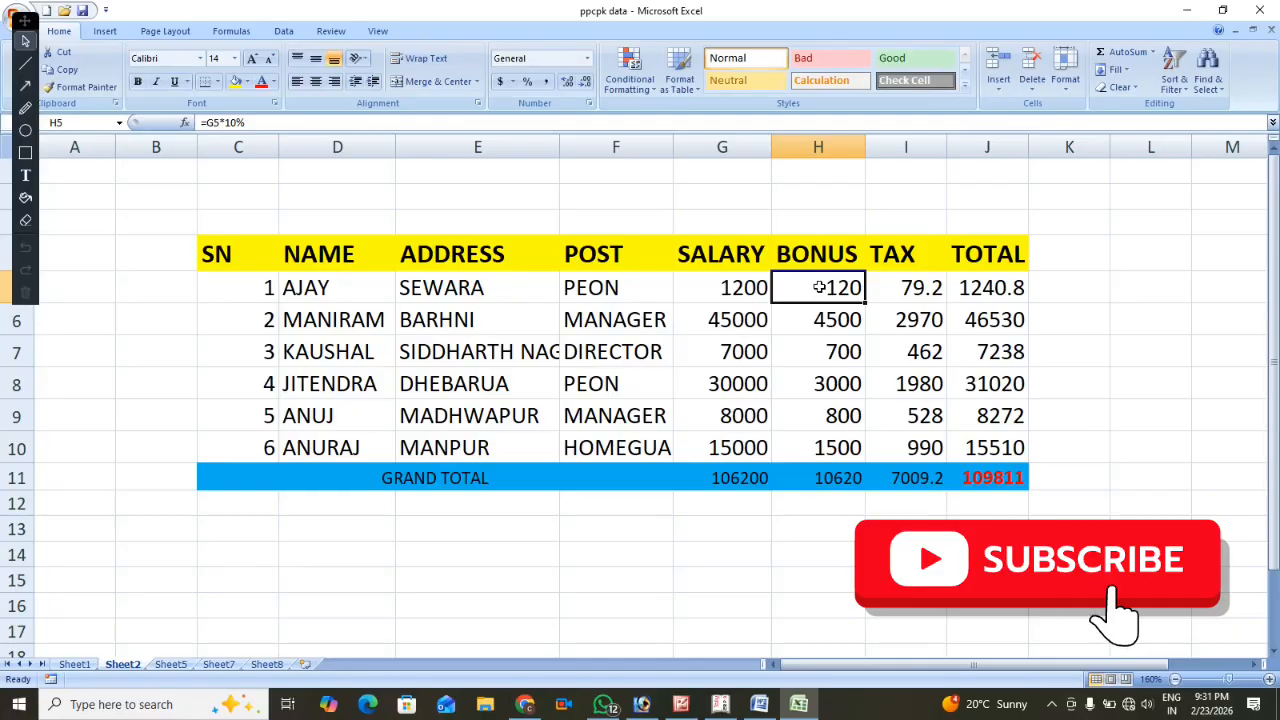
left_click(725, 286)
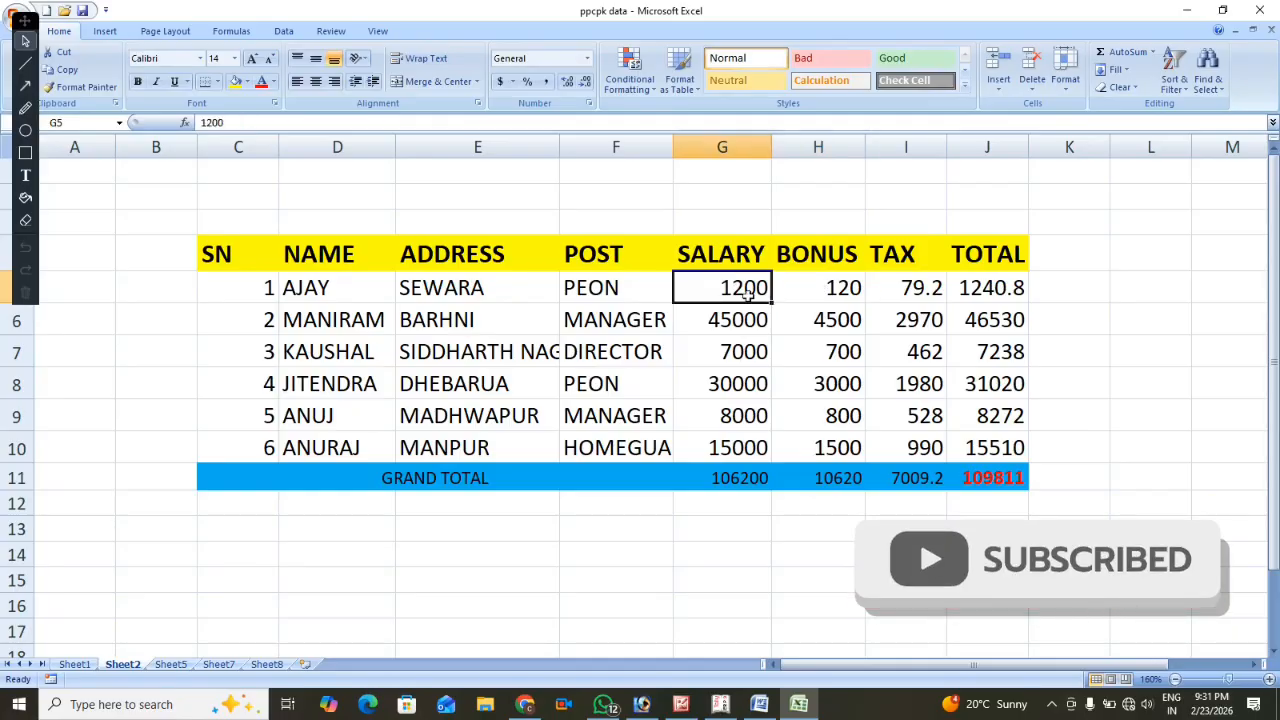
left_click(833, 290)
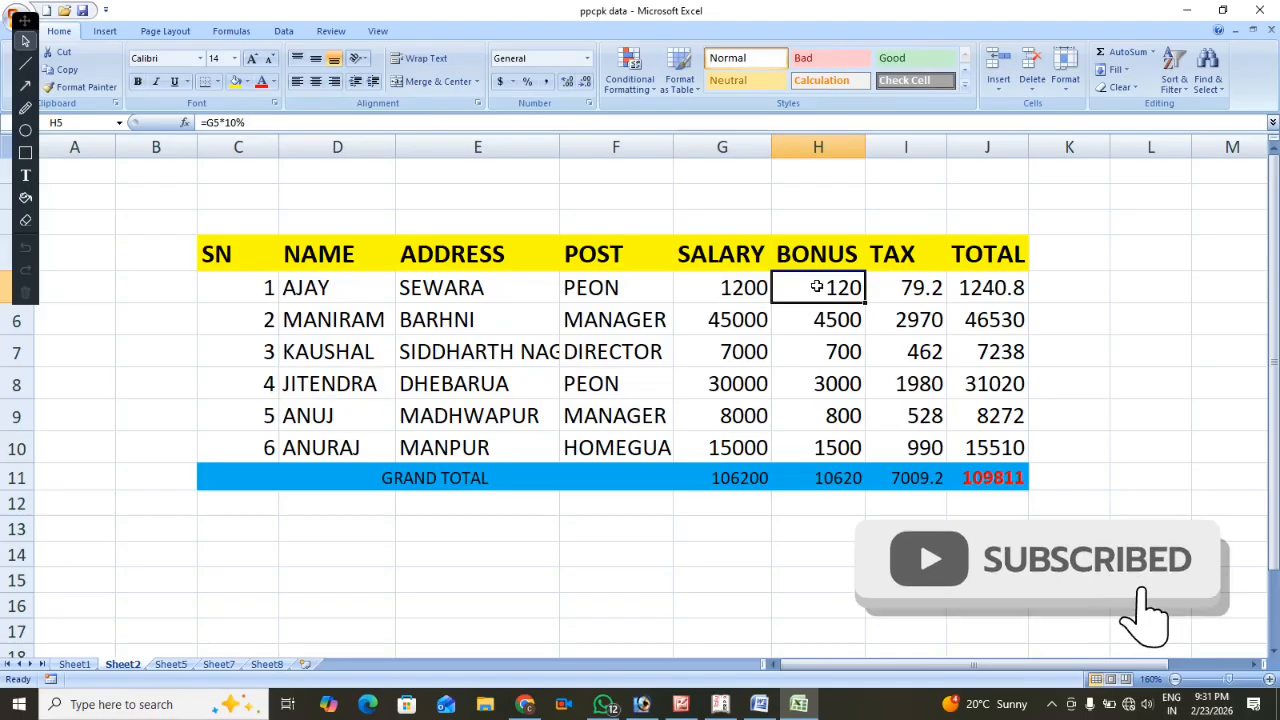
left_click_drag(722, 288, 740, 445)
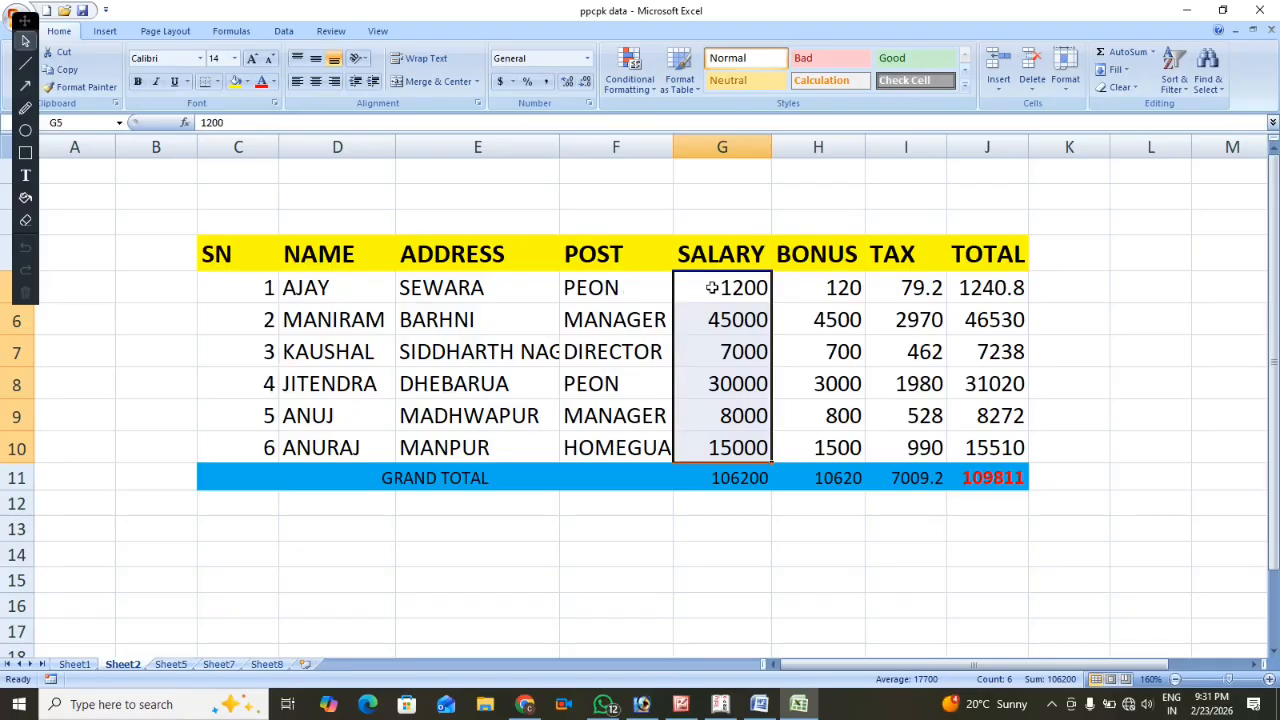
left_click(818, 287)
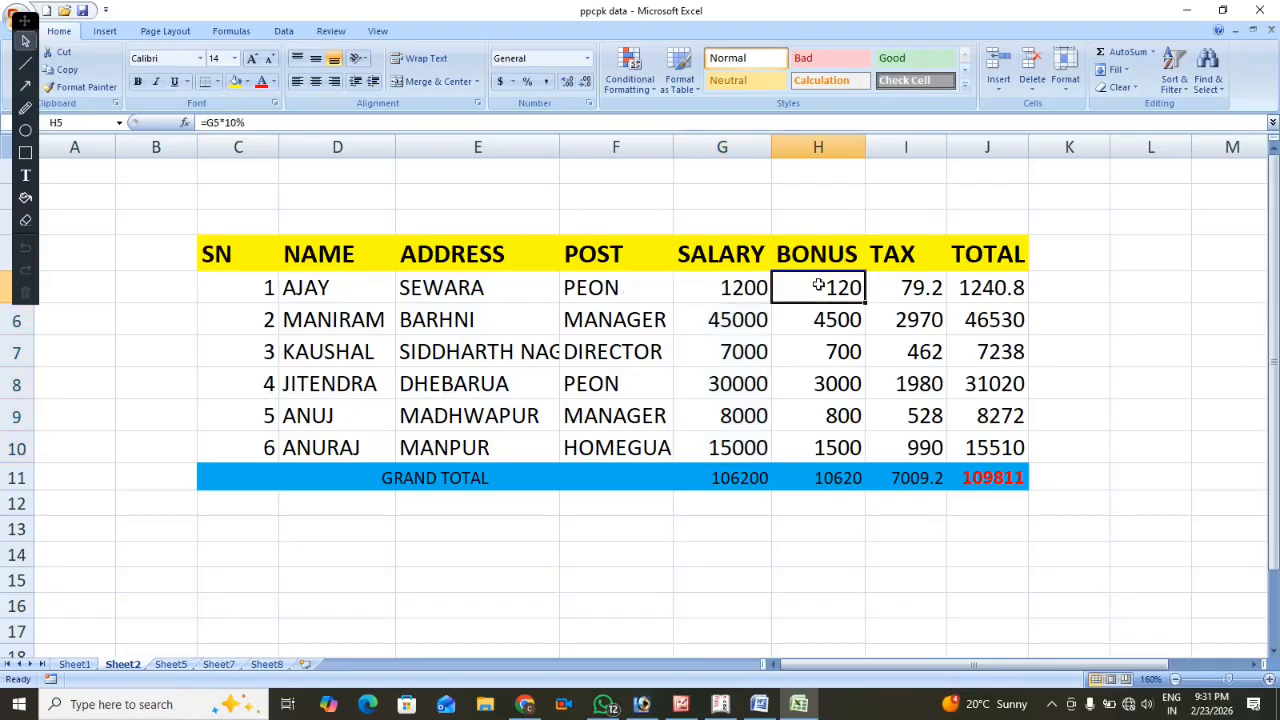
left_click(912, 287)
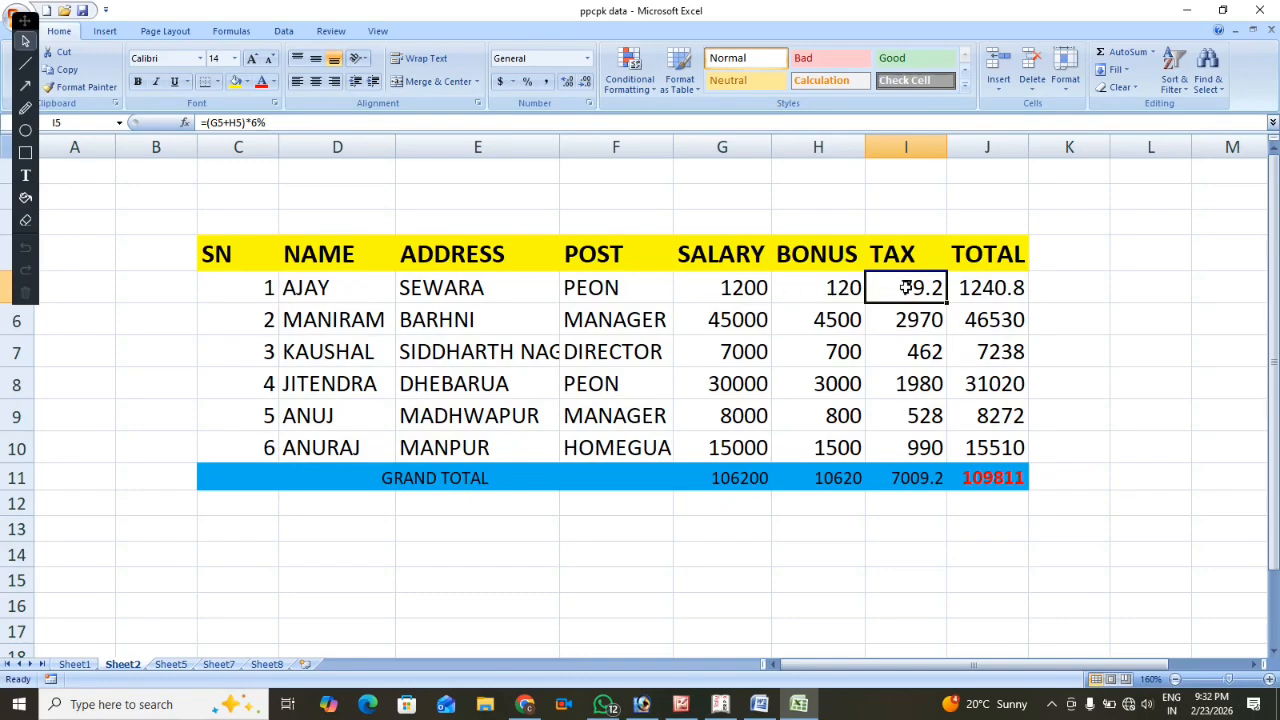
left_click(822, 289)
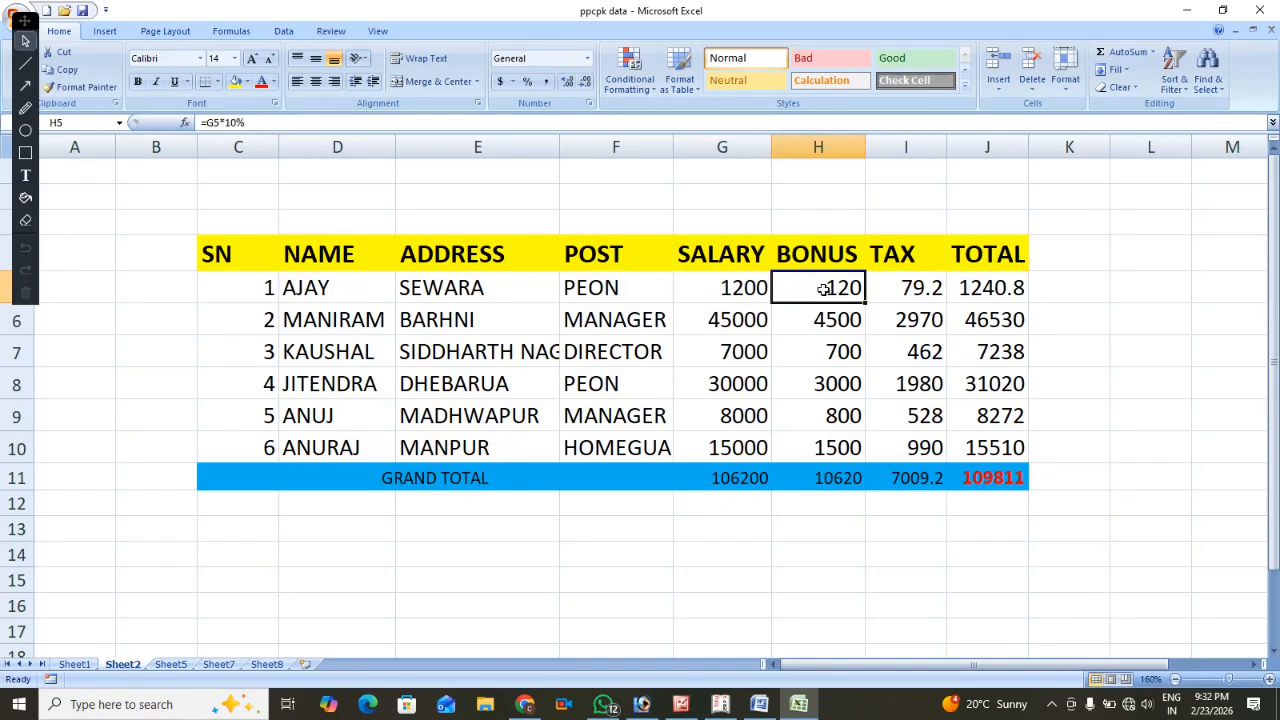
left_click(915, 287)
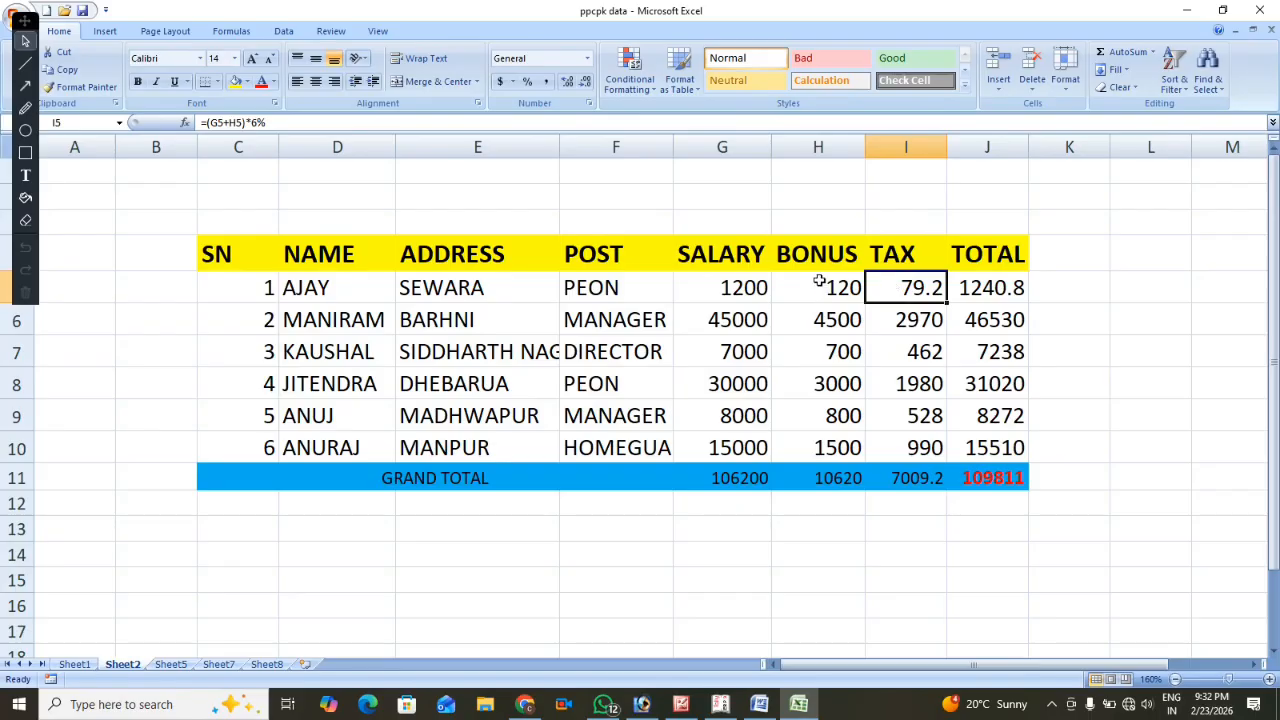
left_click_drag(819, 282, 828, 445)
left_click(903, 284)
left_click(843, 287)
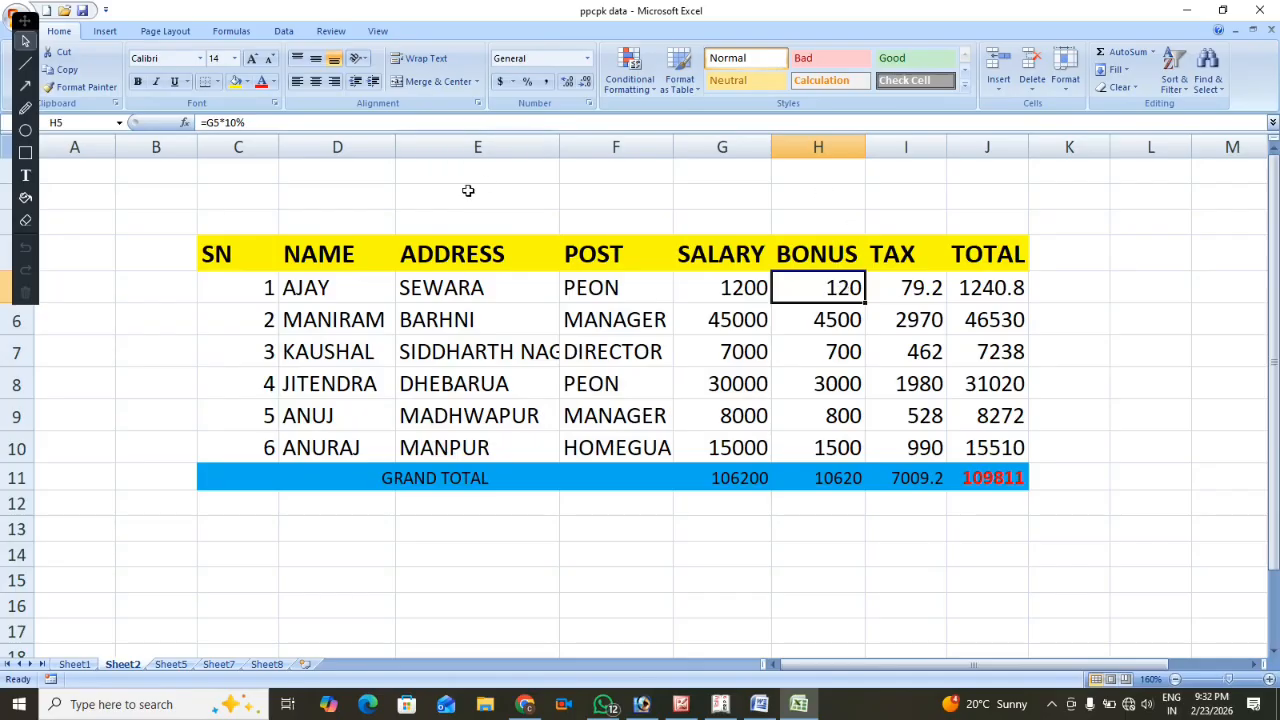
Clear the bonus, tax and total cells of all six employees, H5:J10.
left_click_drag(250, 203, 939, 208)
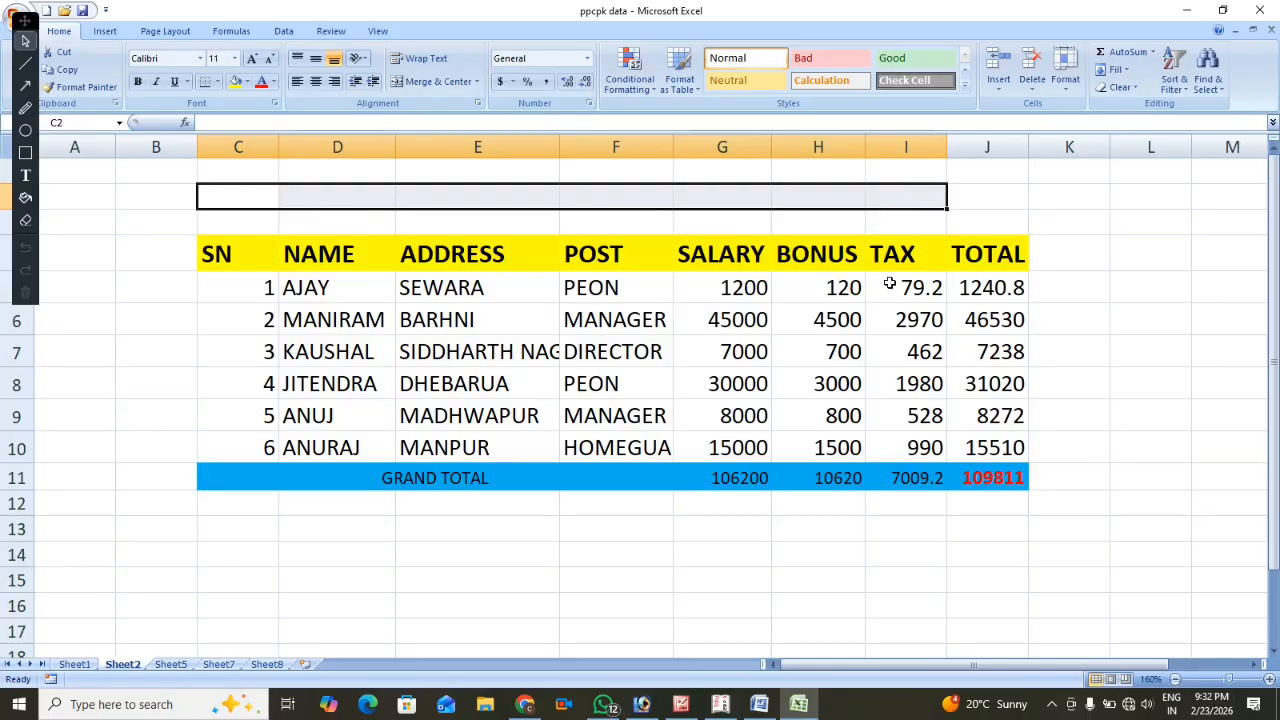
left_click_drag(833, 288, 974, 443)
key("Delete")
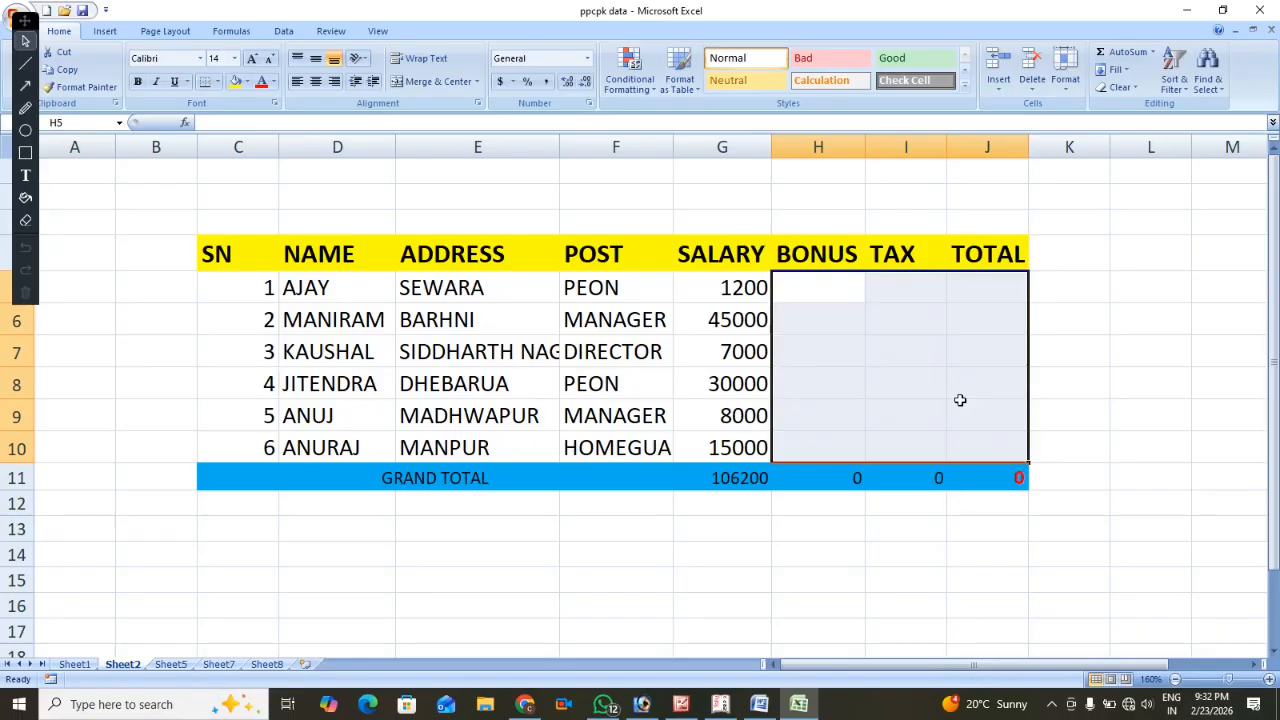
left_click(495, 293)
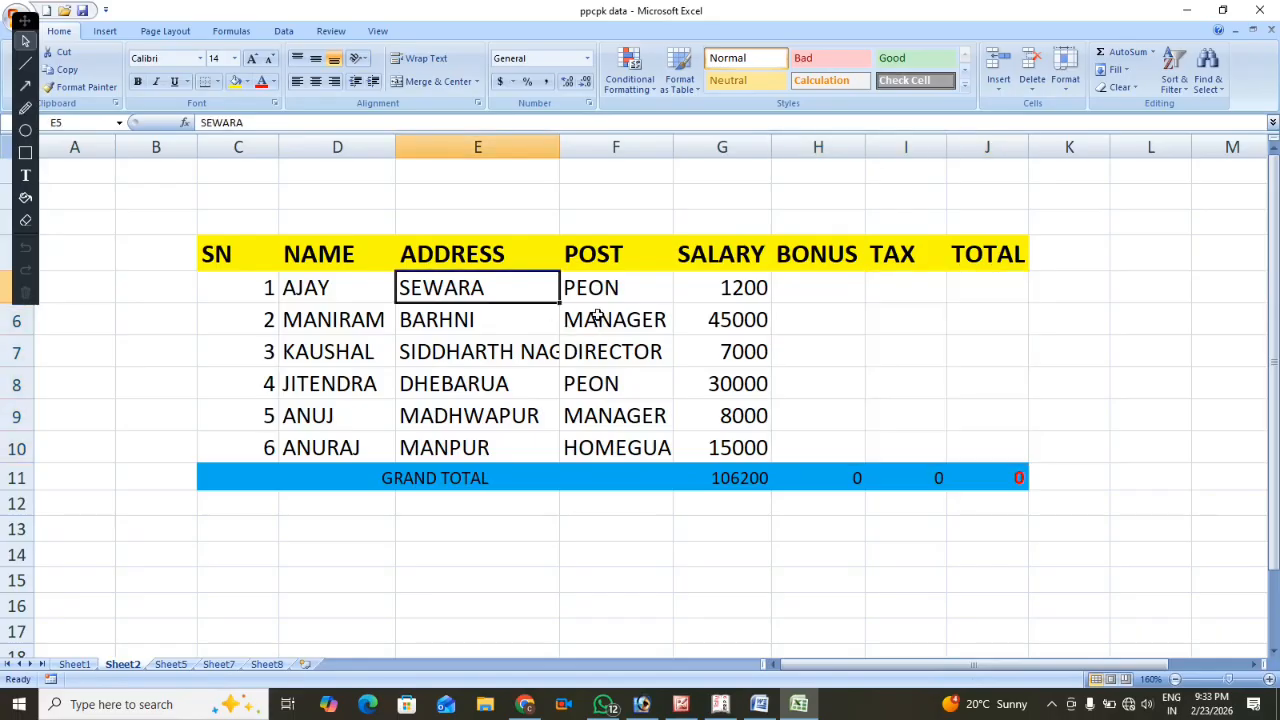
left_click(327, 300)
left_click(438, 295)
left_click(598, 287)
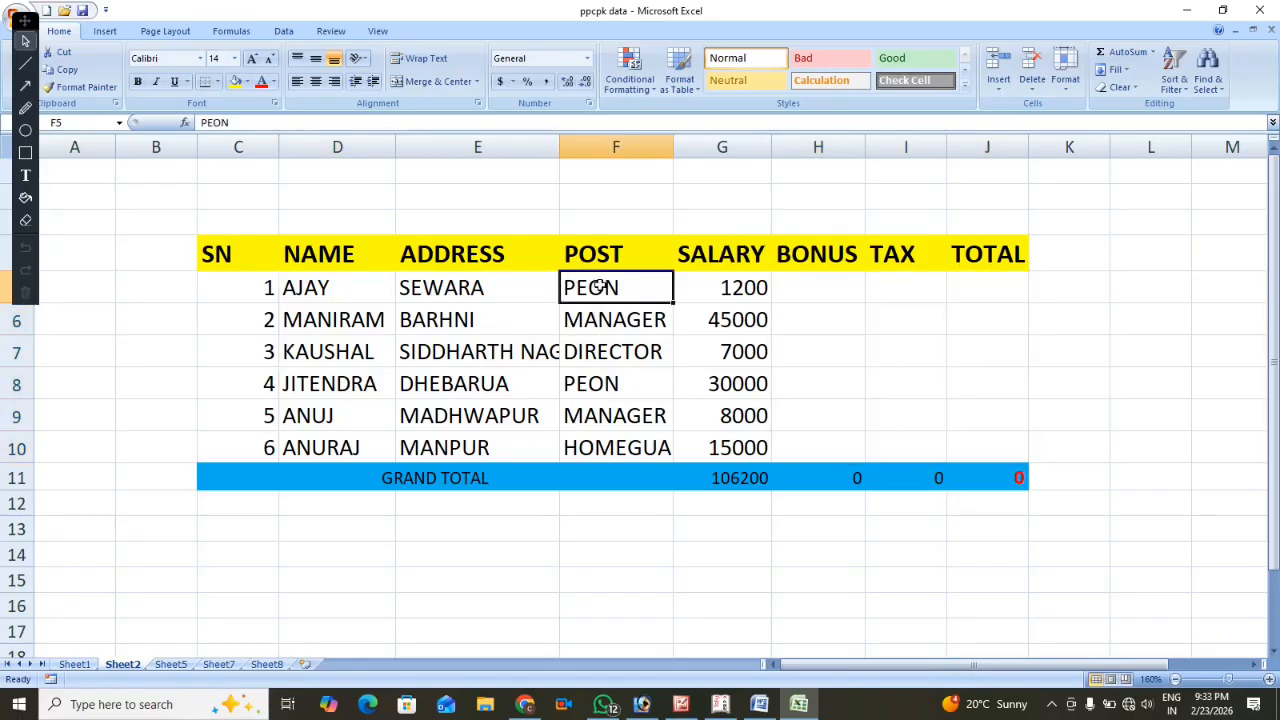
left_click(731, 286)
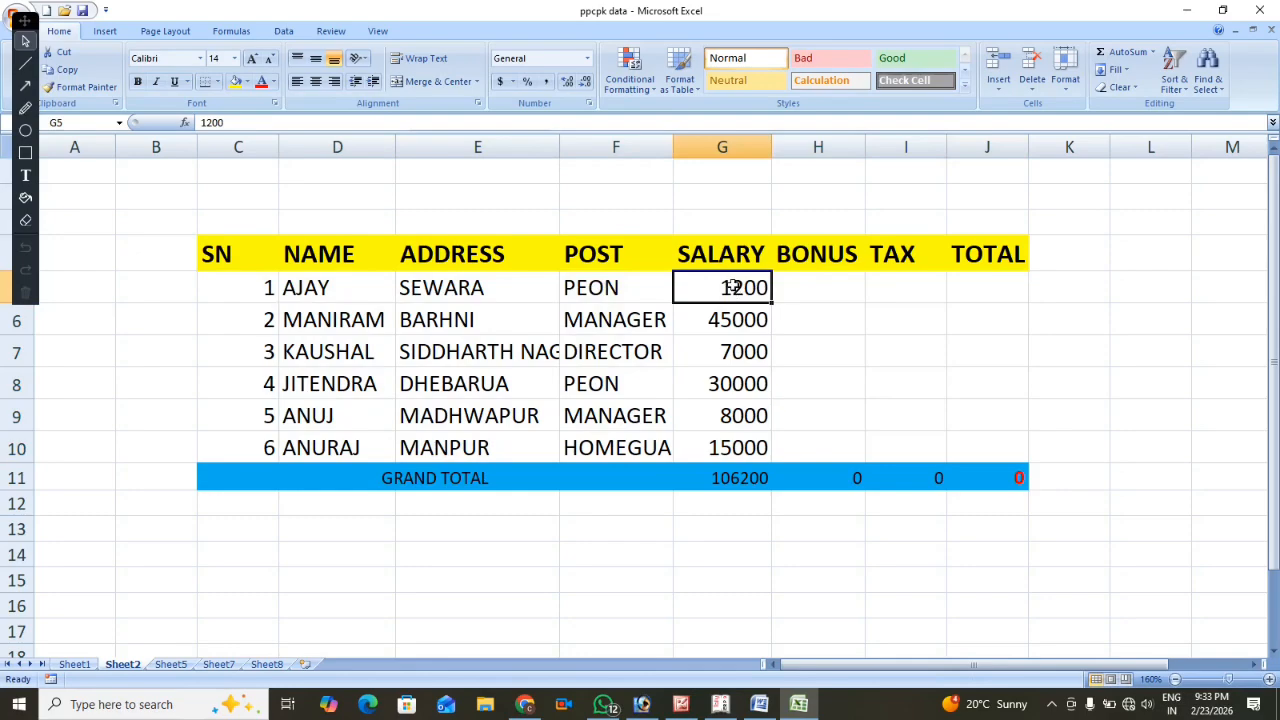
left_click(794, 286)
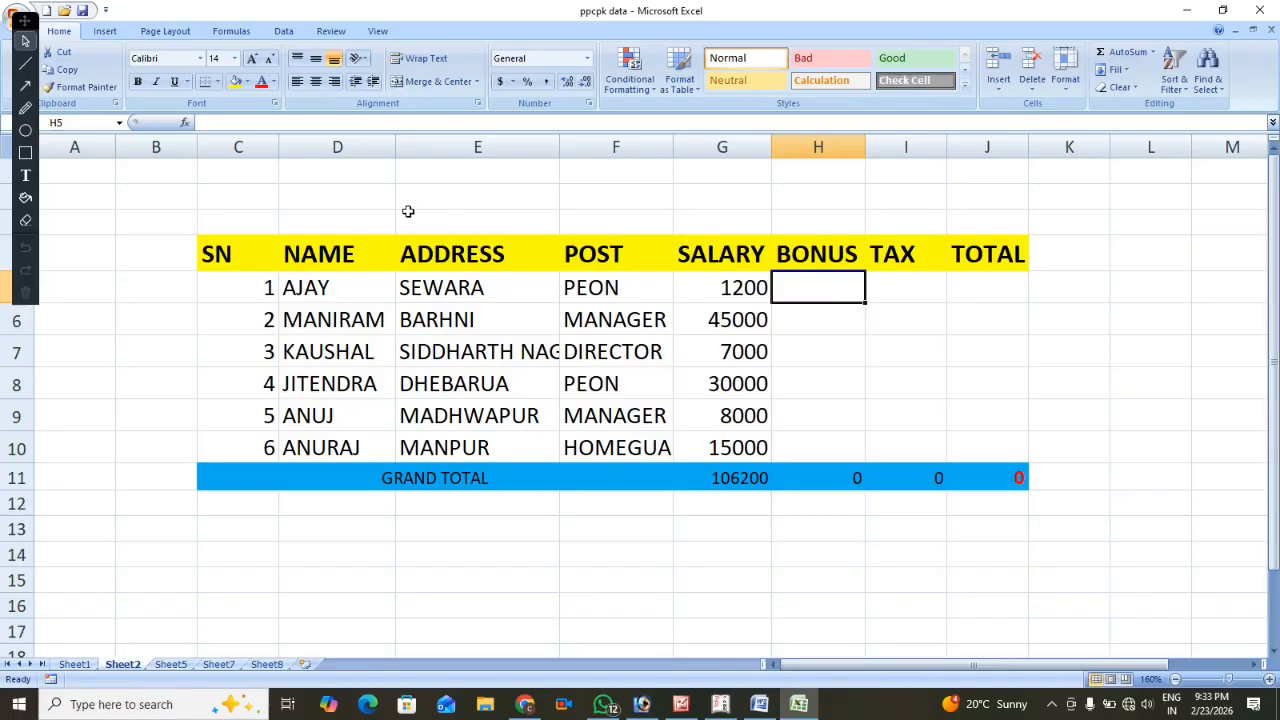
left_click_drag(271, 198, 969, 211)
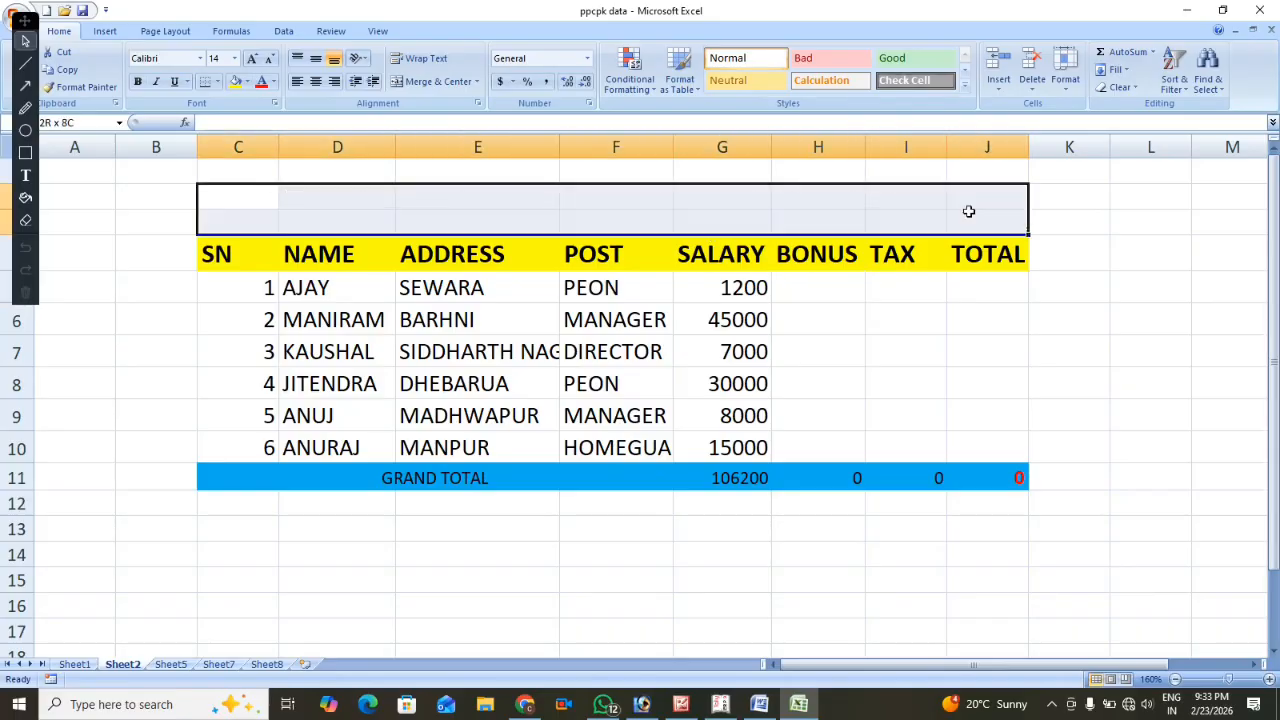
left_click(440, 82)
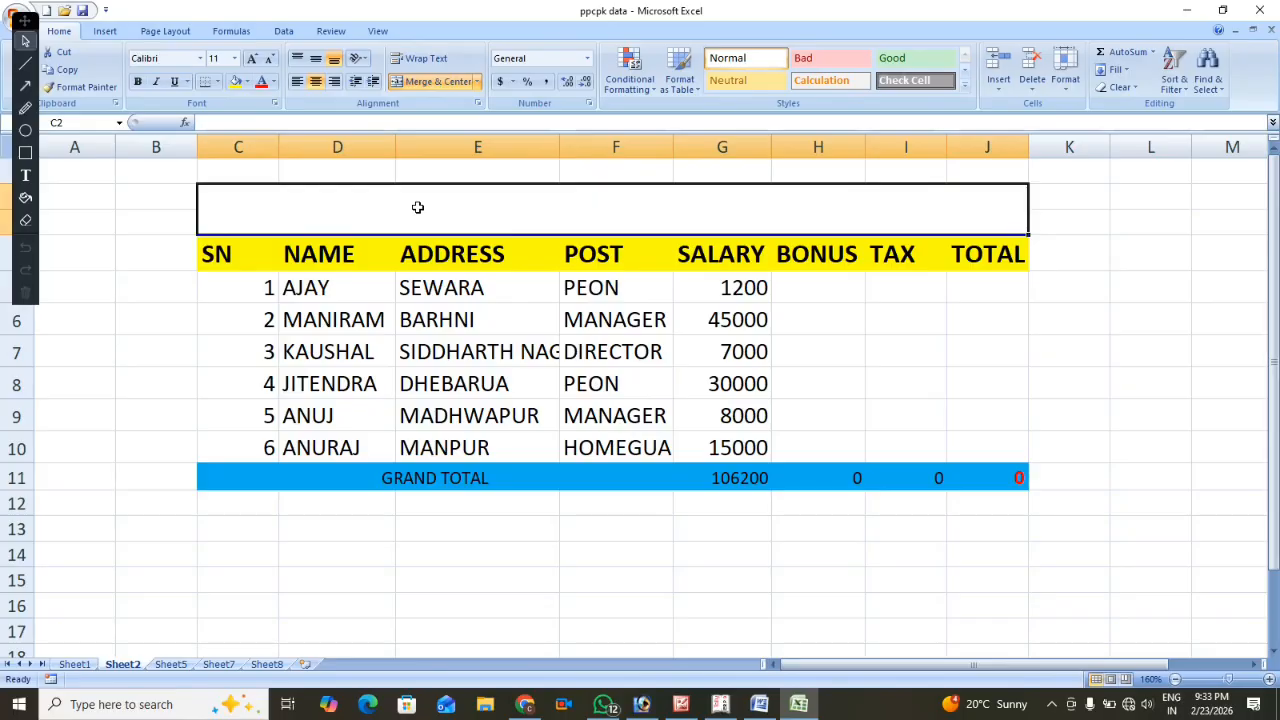
type("IF")
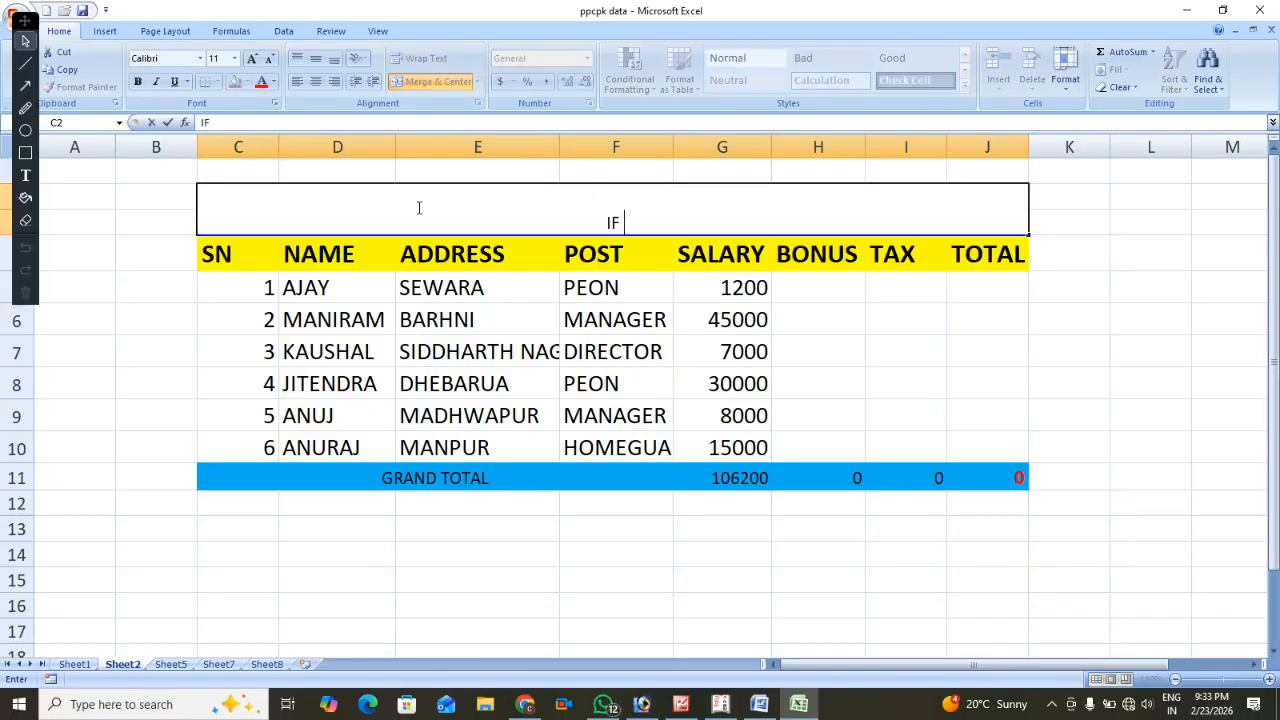
type(" FINCTION ")
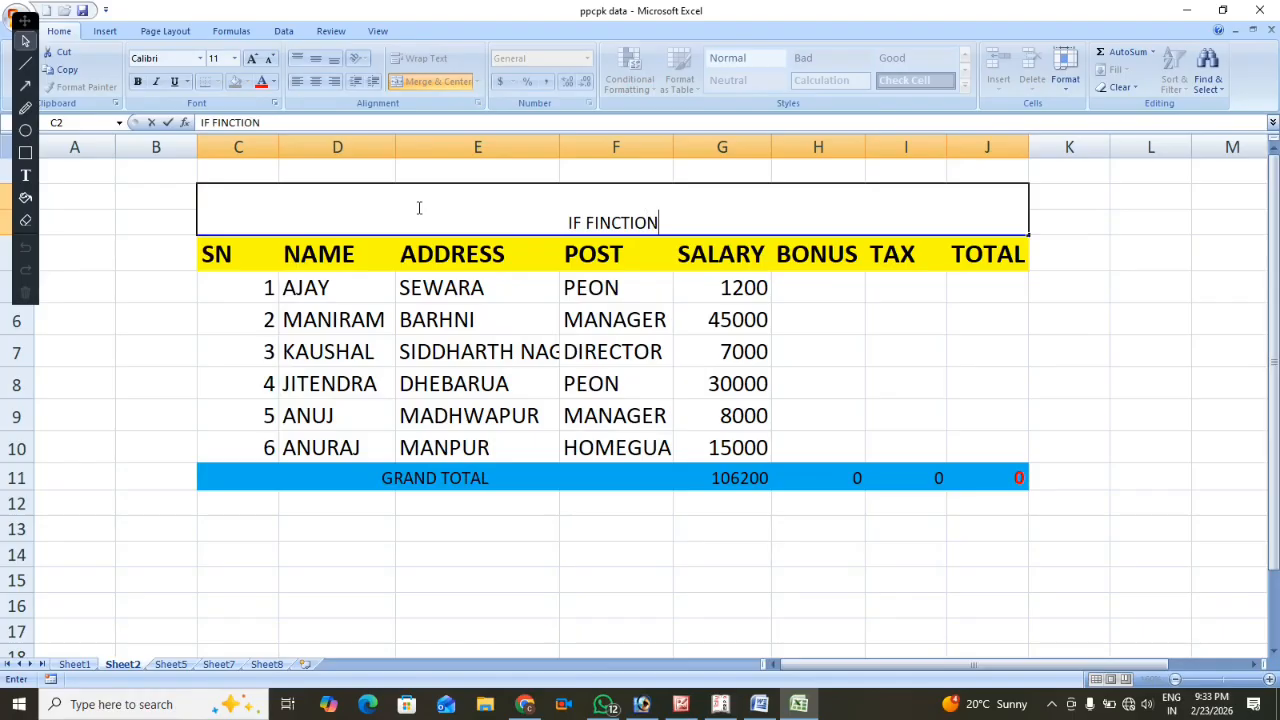
type("FORMULA")
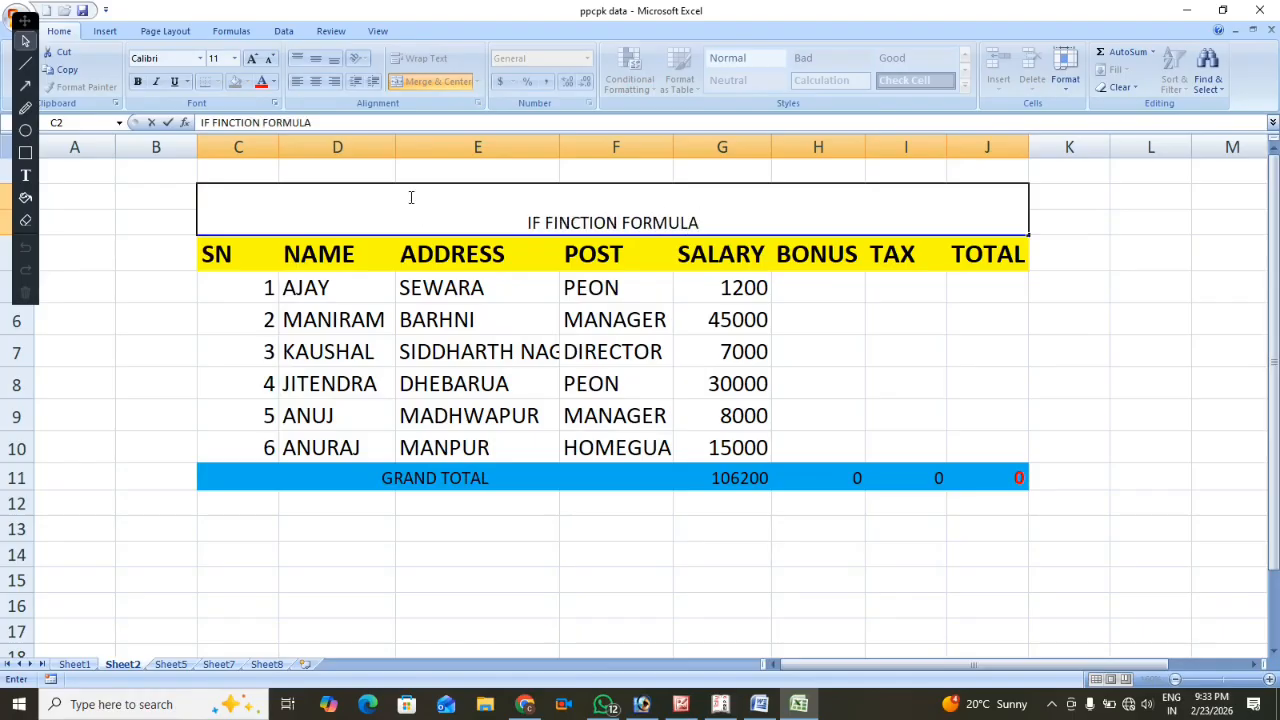
key("Escape")
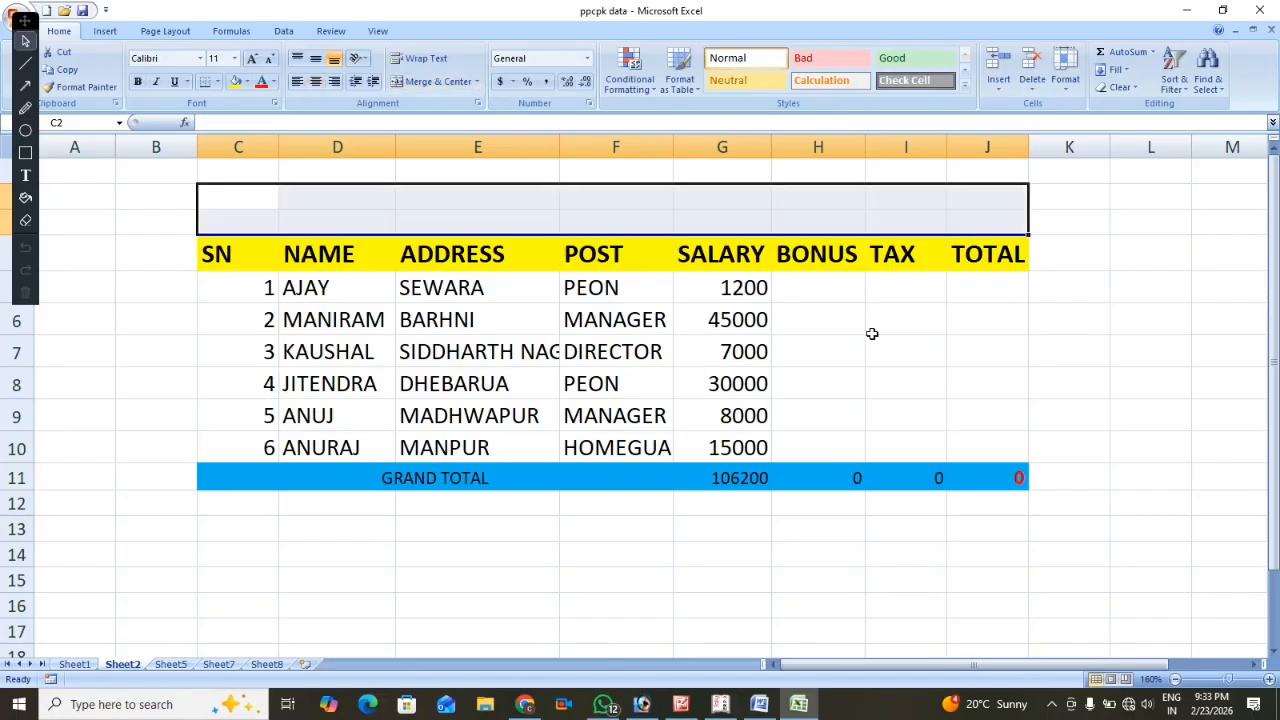
key("ctrl+z")
key("ctrl+z")
key("ctrl+z")
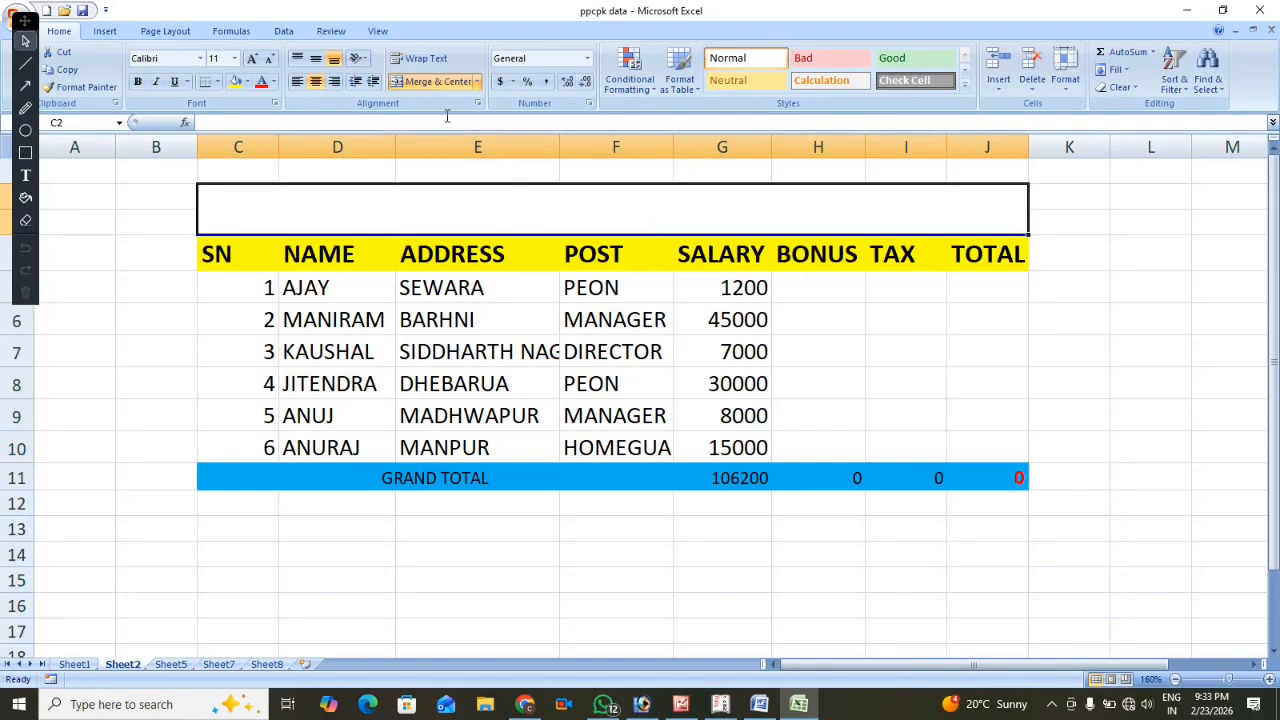
Merge and center the empty cells C2:J3 above the table header and enter the title "IF FUNCTION FORMULA".
left_click(437, 84)
left_click(437, 84)
type("IF F")
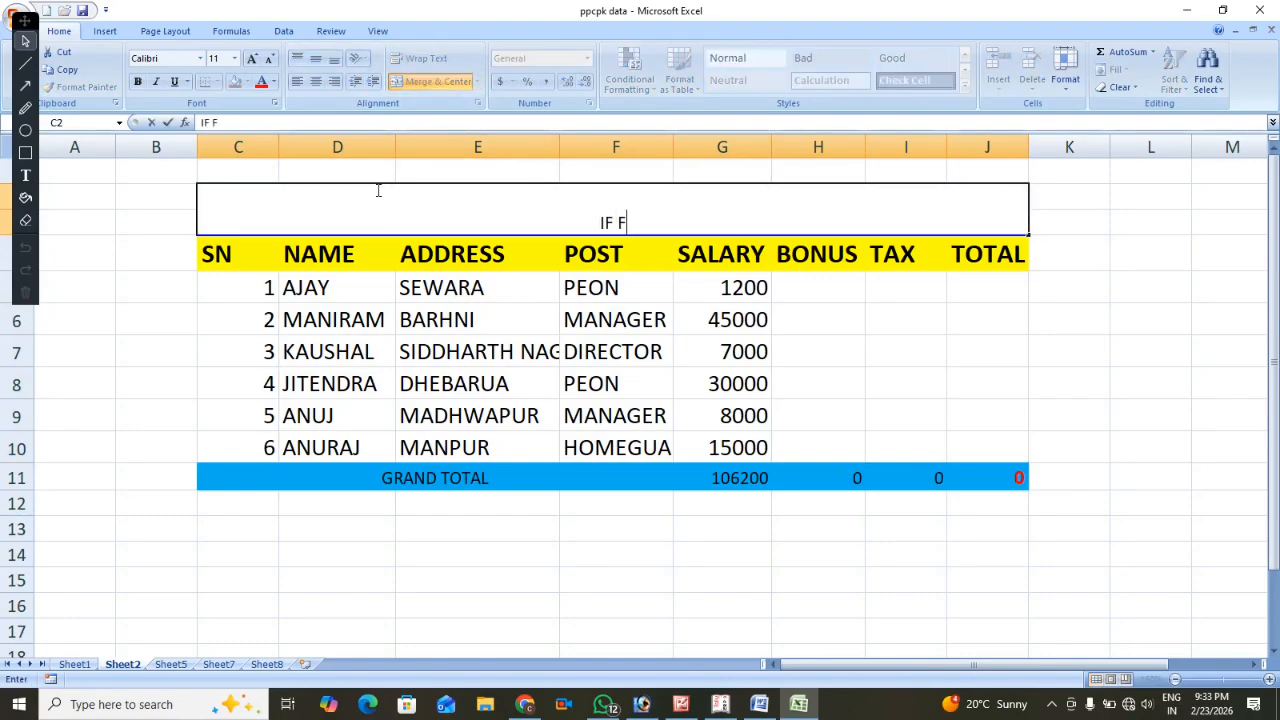
type("UNCTION ")
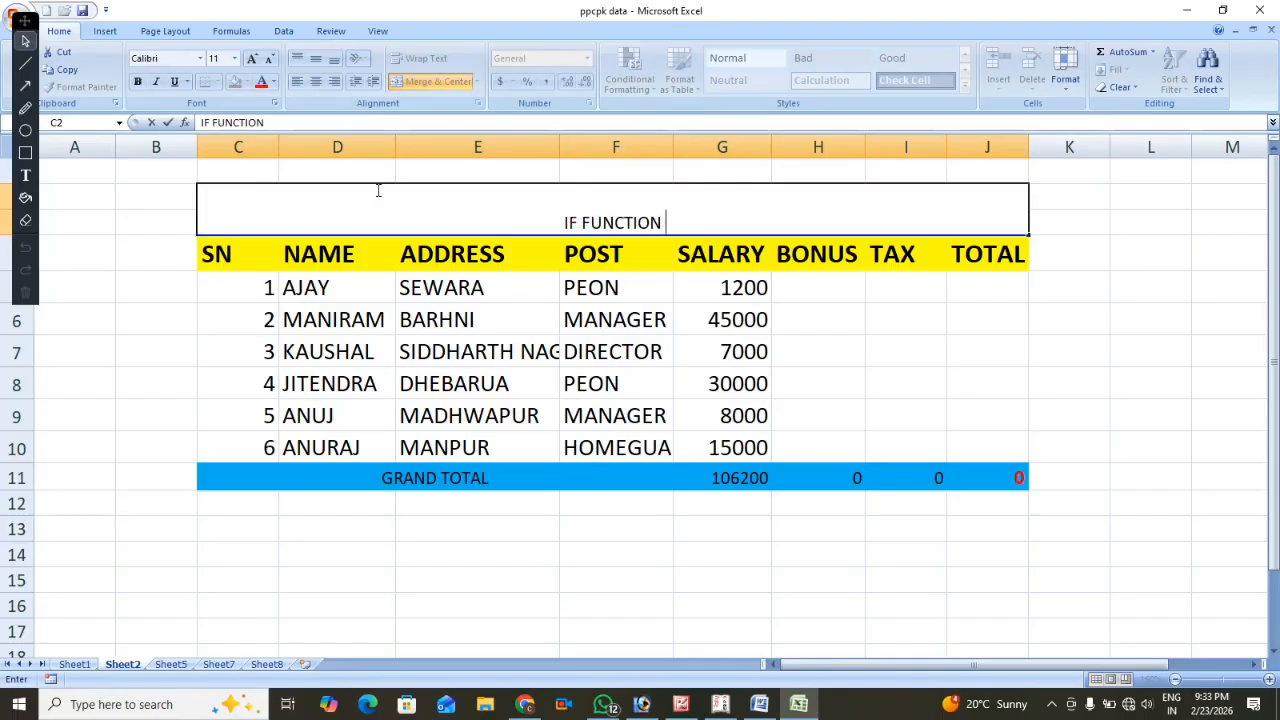
type("FORM")
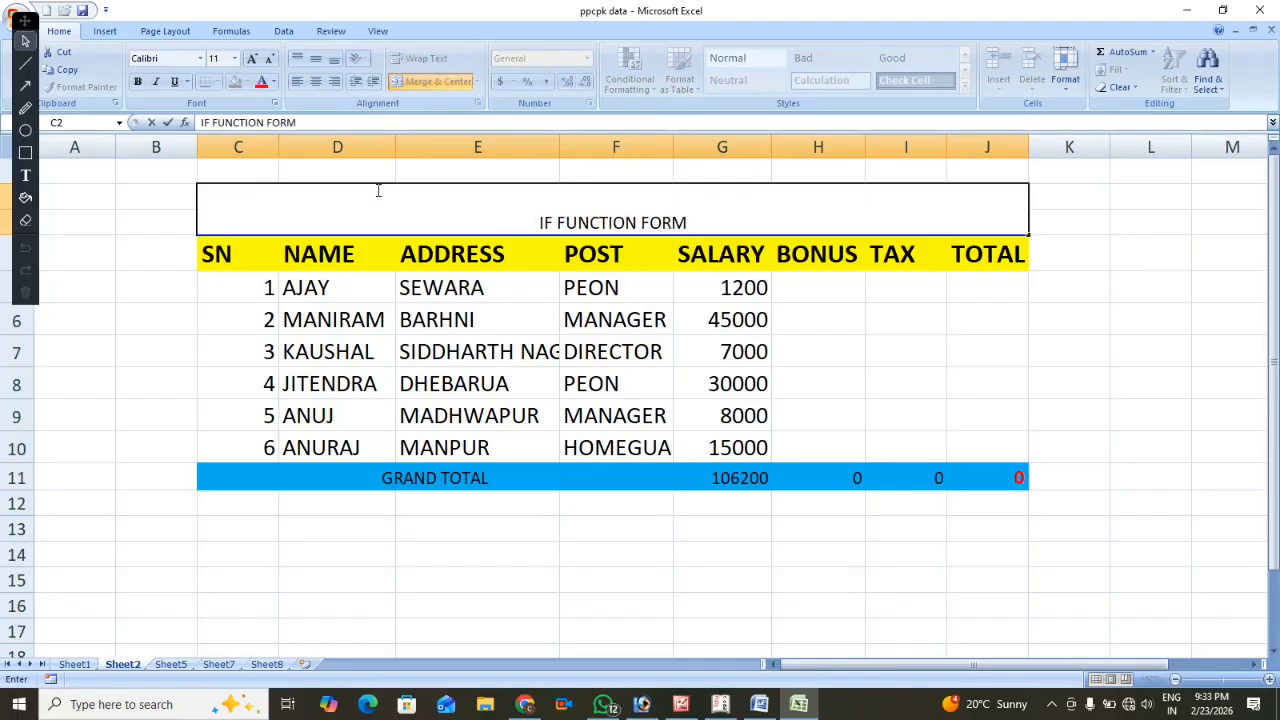
type("ULA")
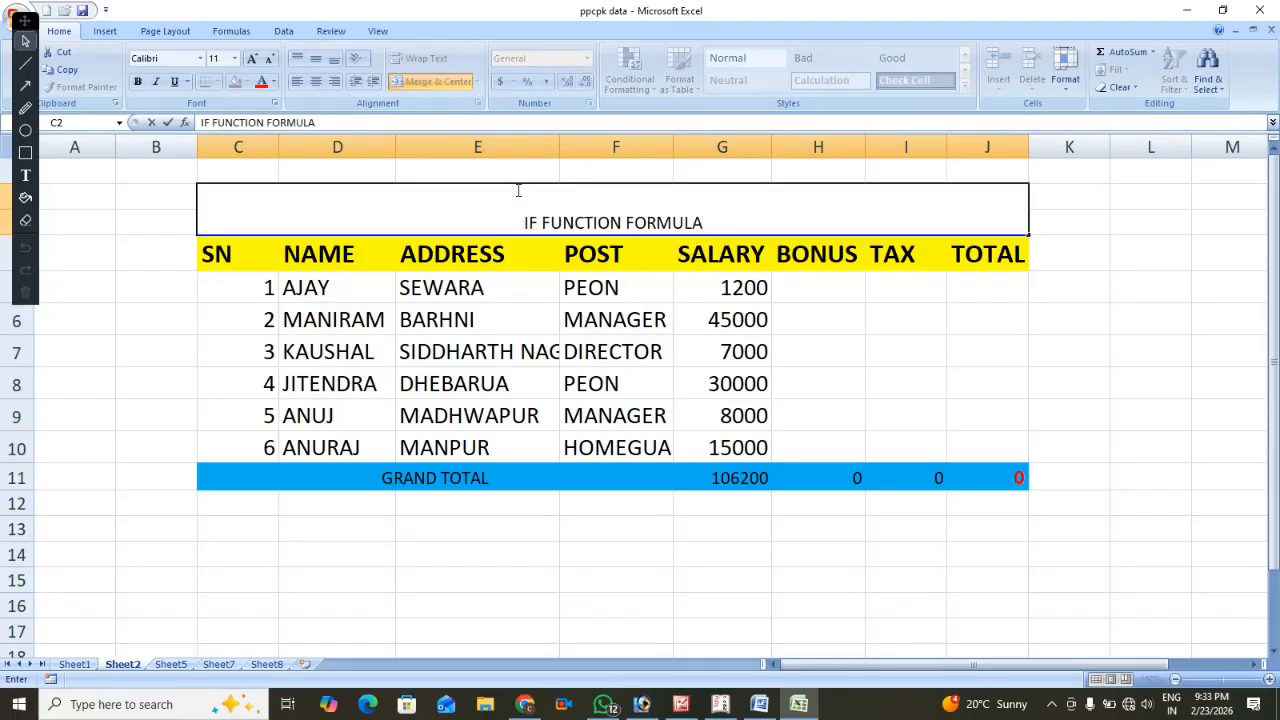
left_click(972, 348)
Format the title with vertical middle alignment, red font colour and font size 22.
left_click(640, 208)
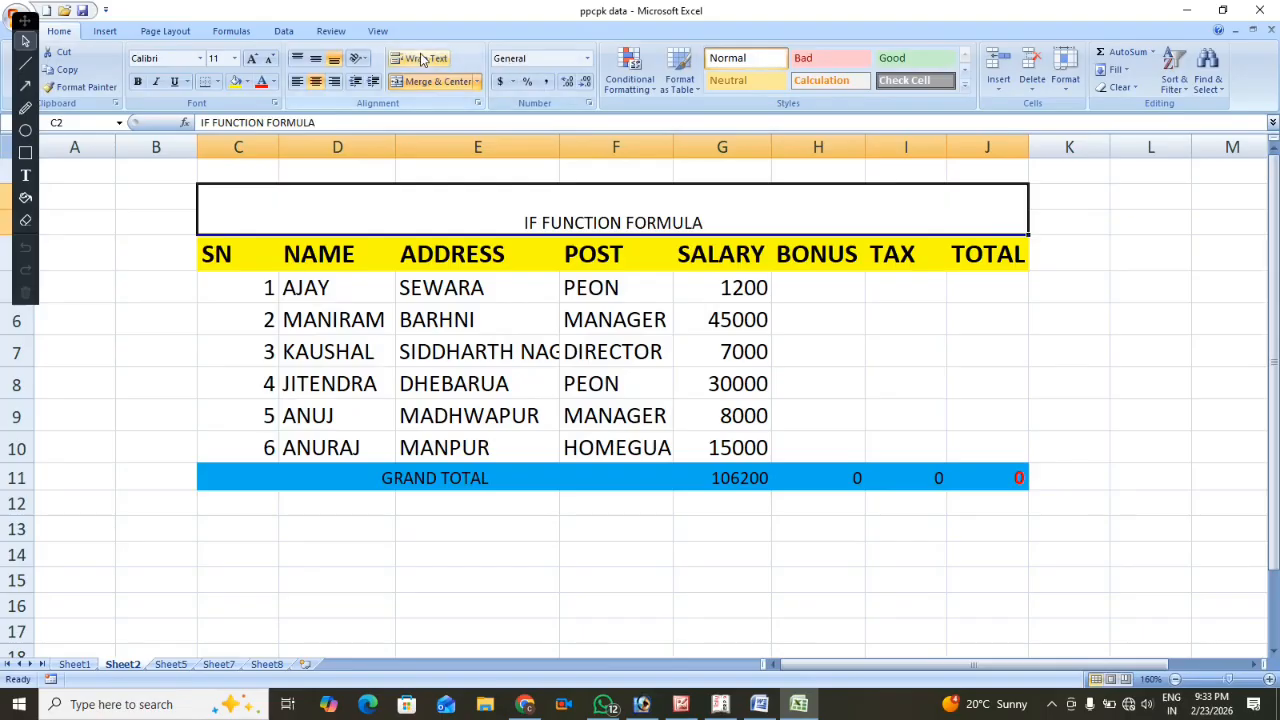
left_click(314, 59)
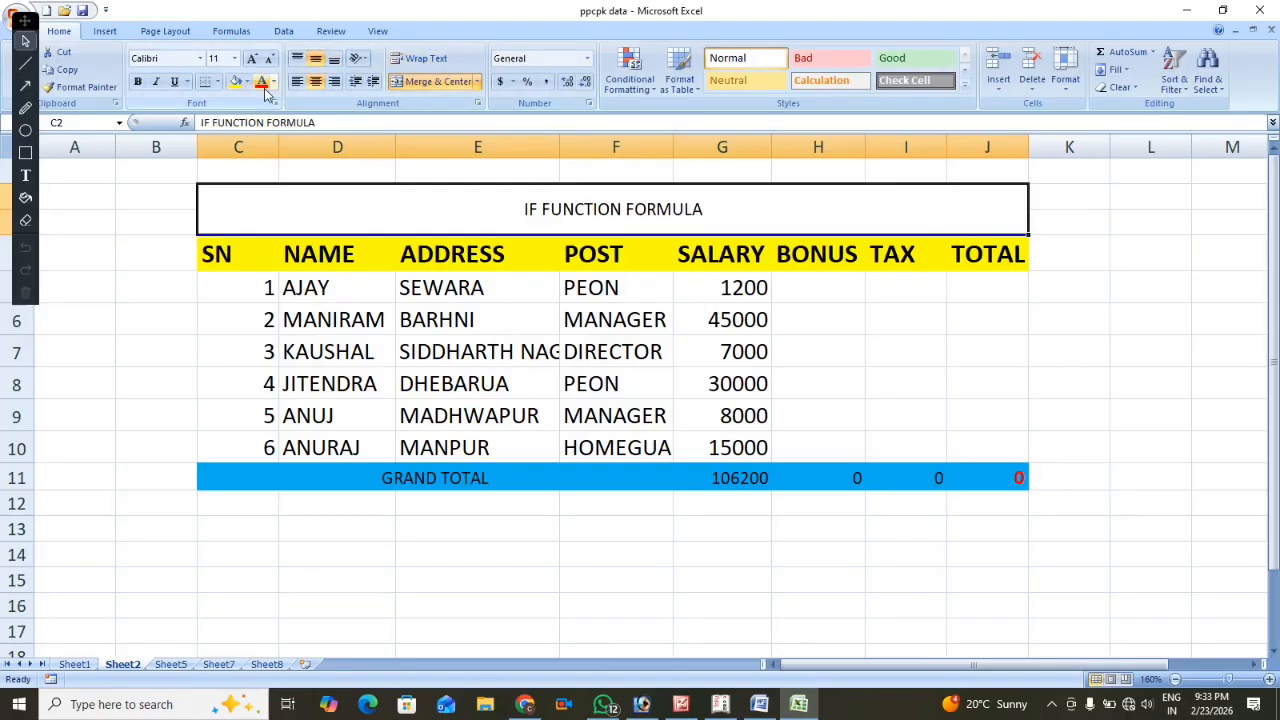
left_click(260, 84)
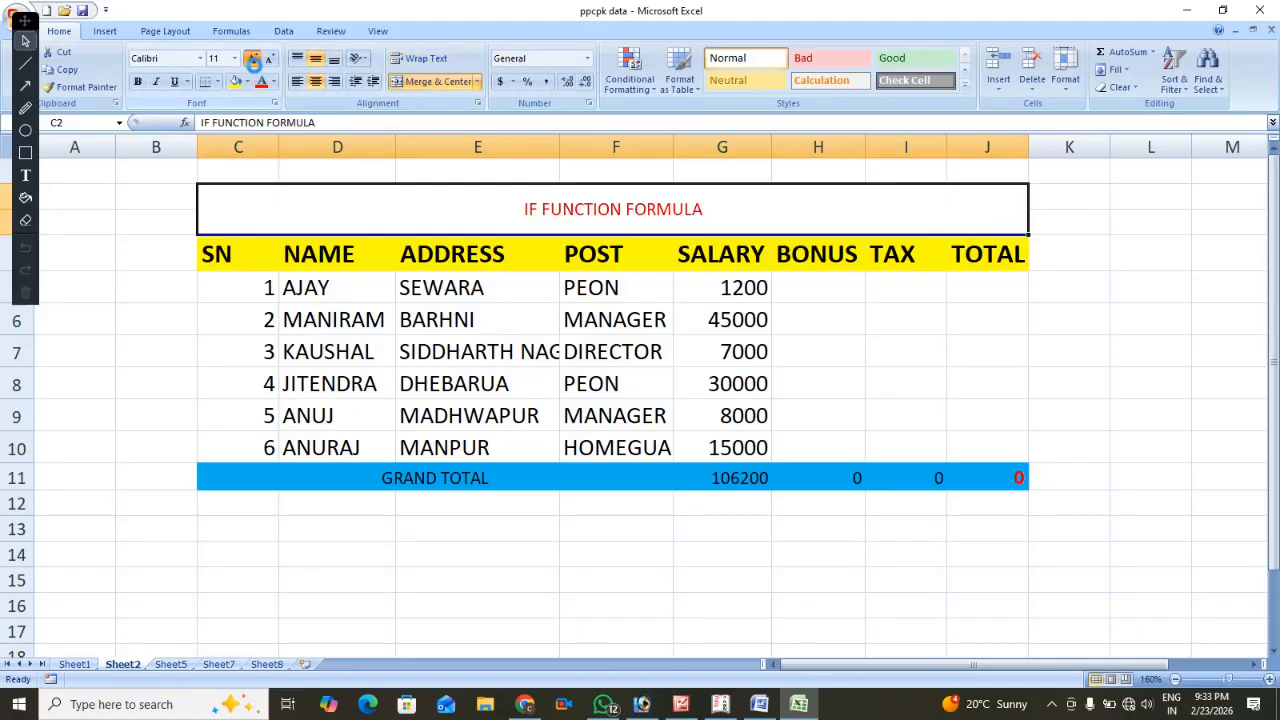
left_click(252, 59)
left_click(252, 59)
left_click(252, 59)
left_click(252, 59)
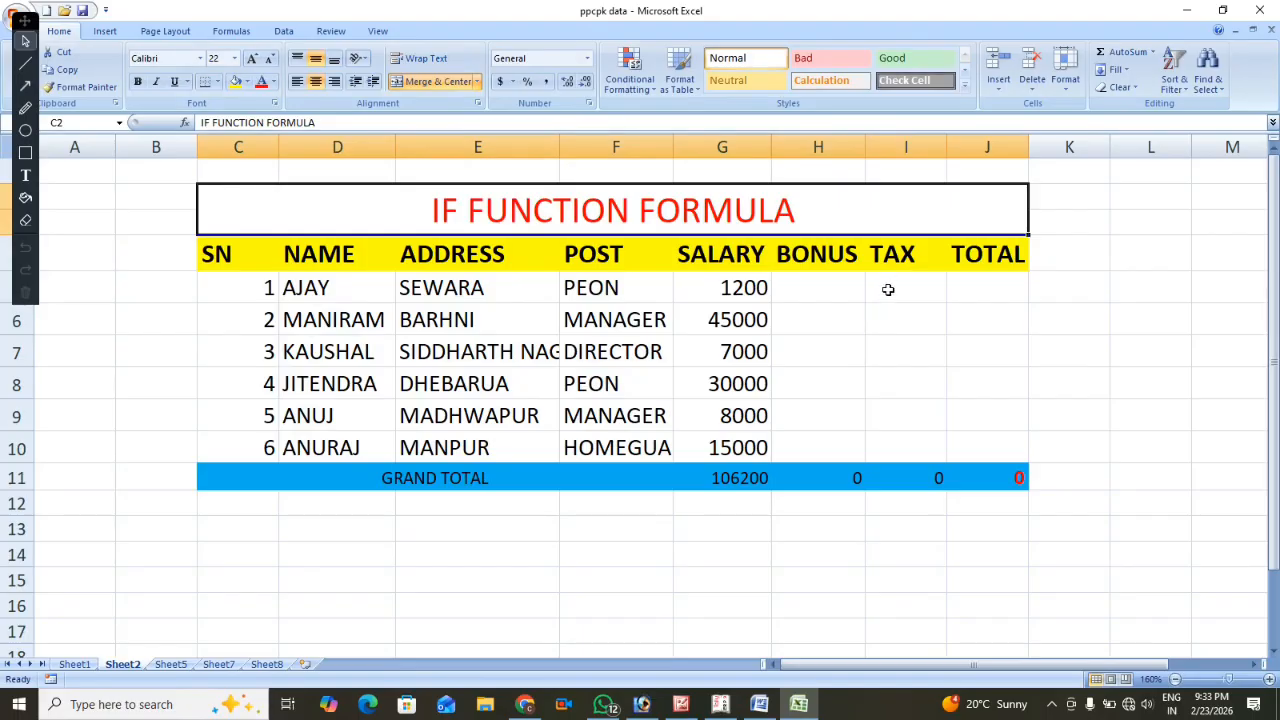
Start an IF formula in the first employee's bonus cell H5 with the logical test G5<=10000.
left_click(826, 291)
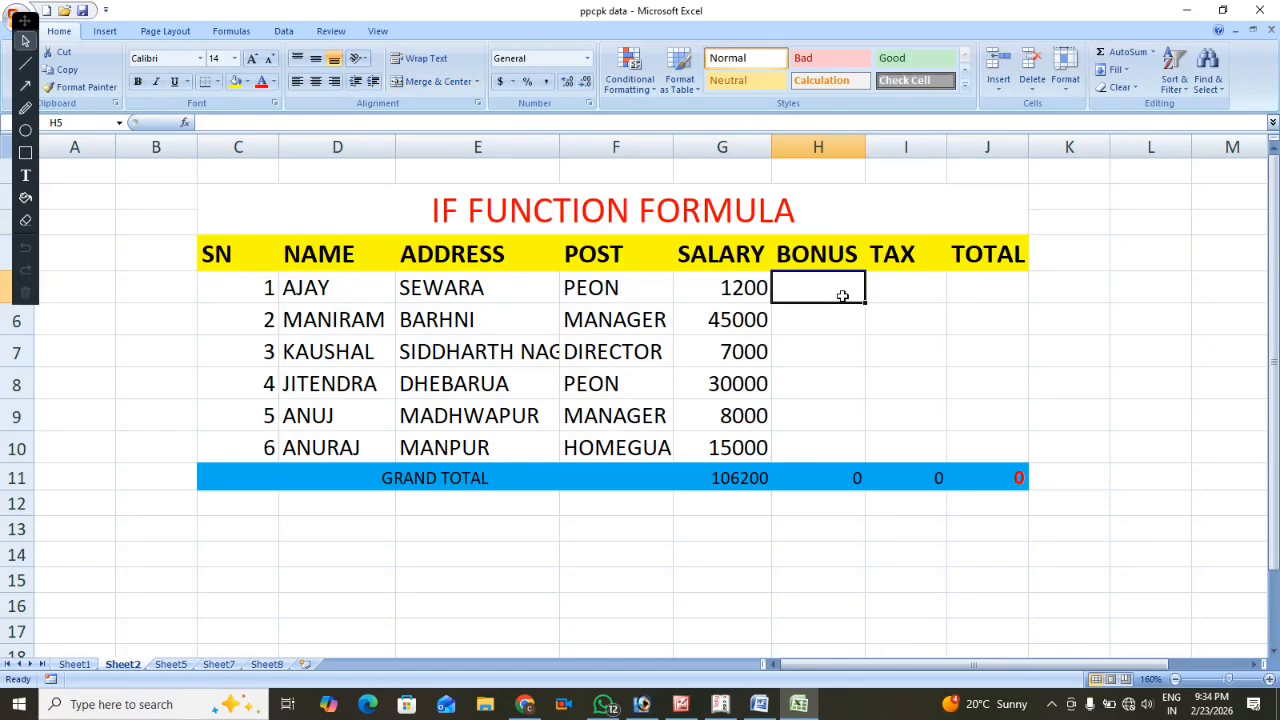
type("=")
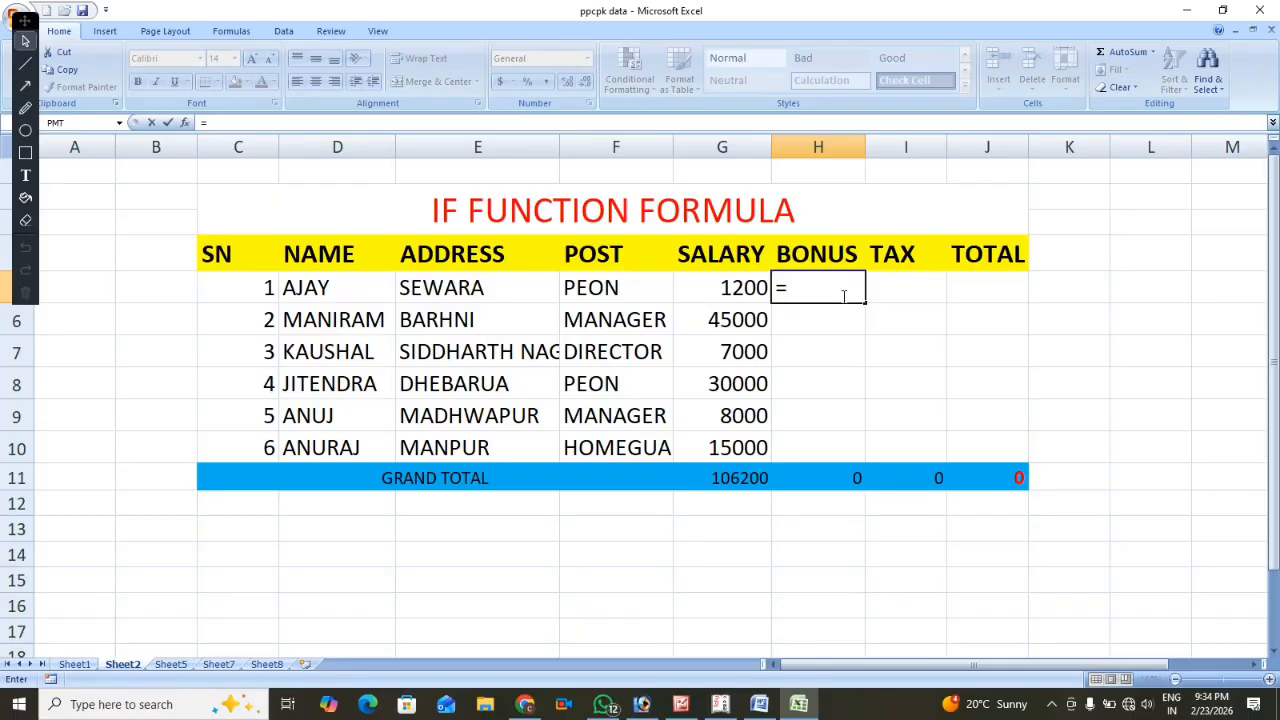
type("I")
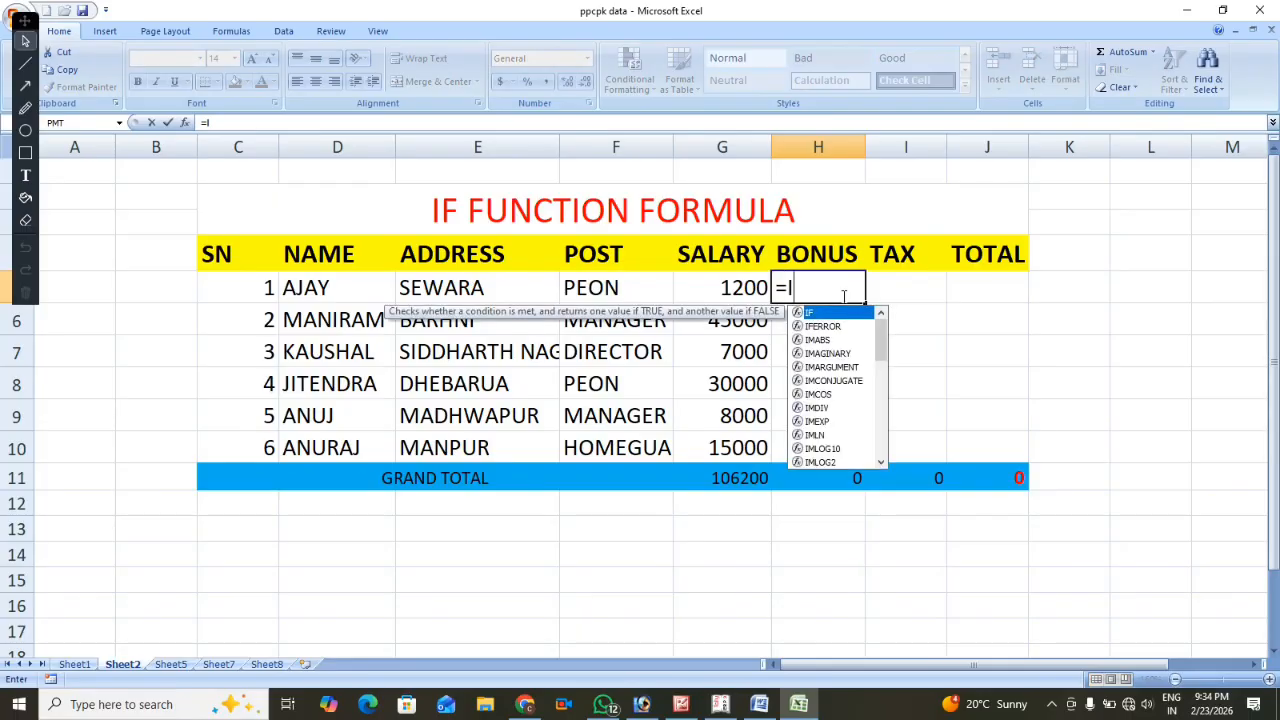
type("F")
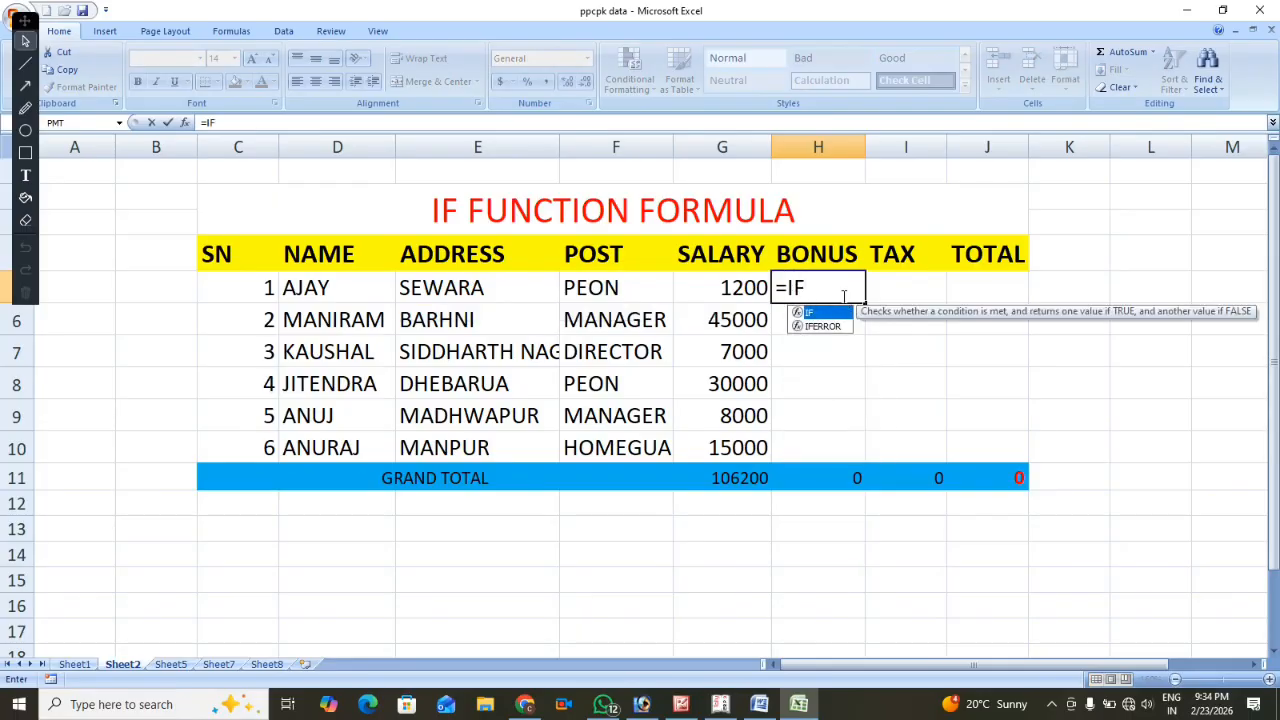
type("(")
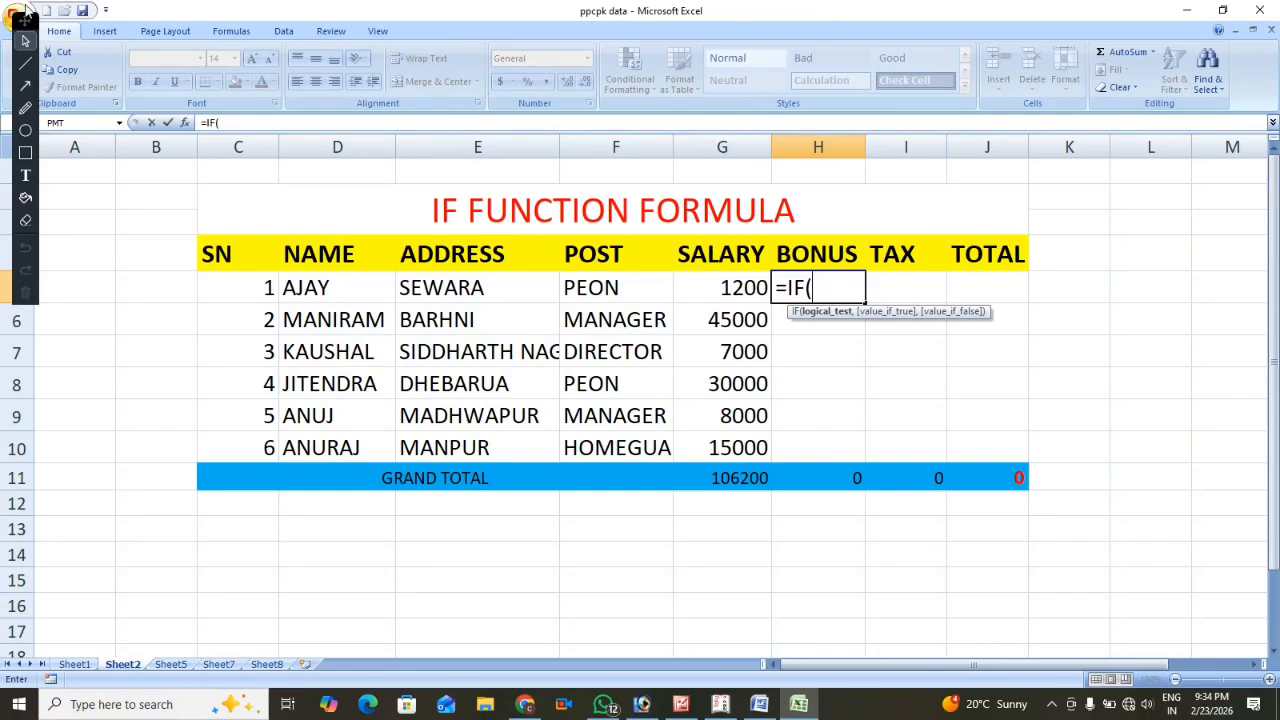
left_click_drag(25, 27, 1243, 215)
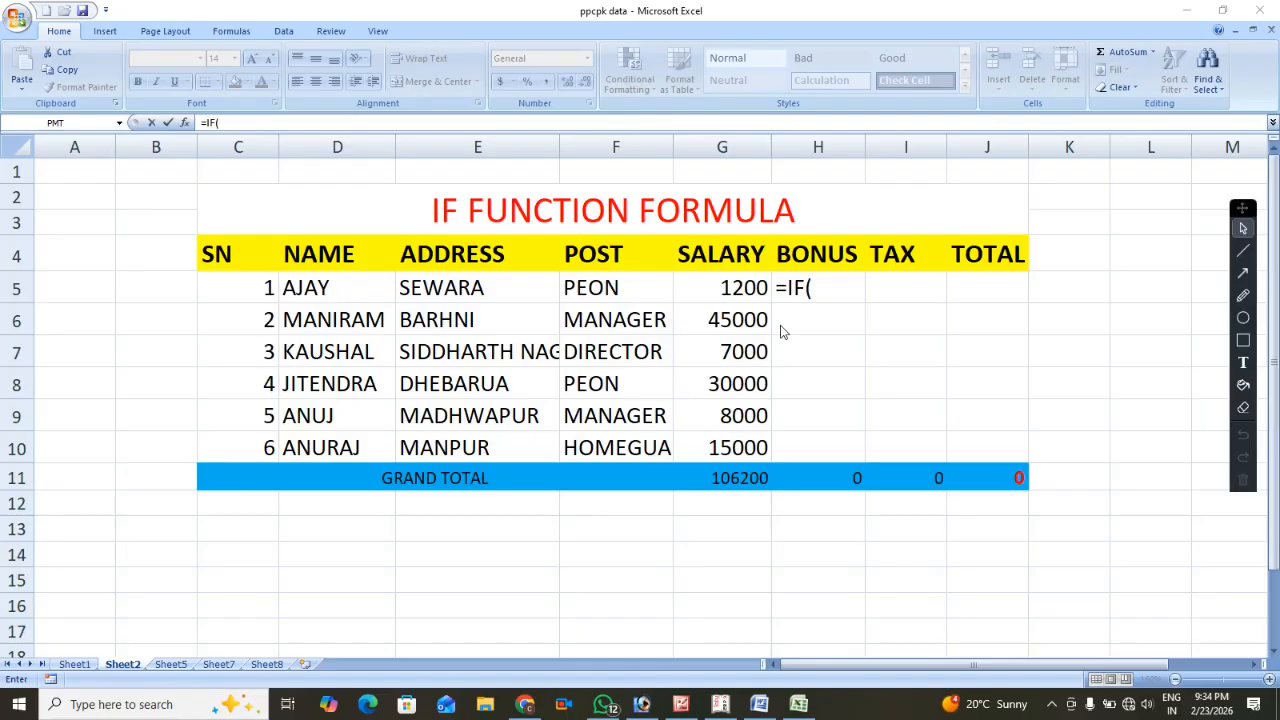
left_click(852, 280)
type("G5")
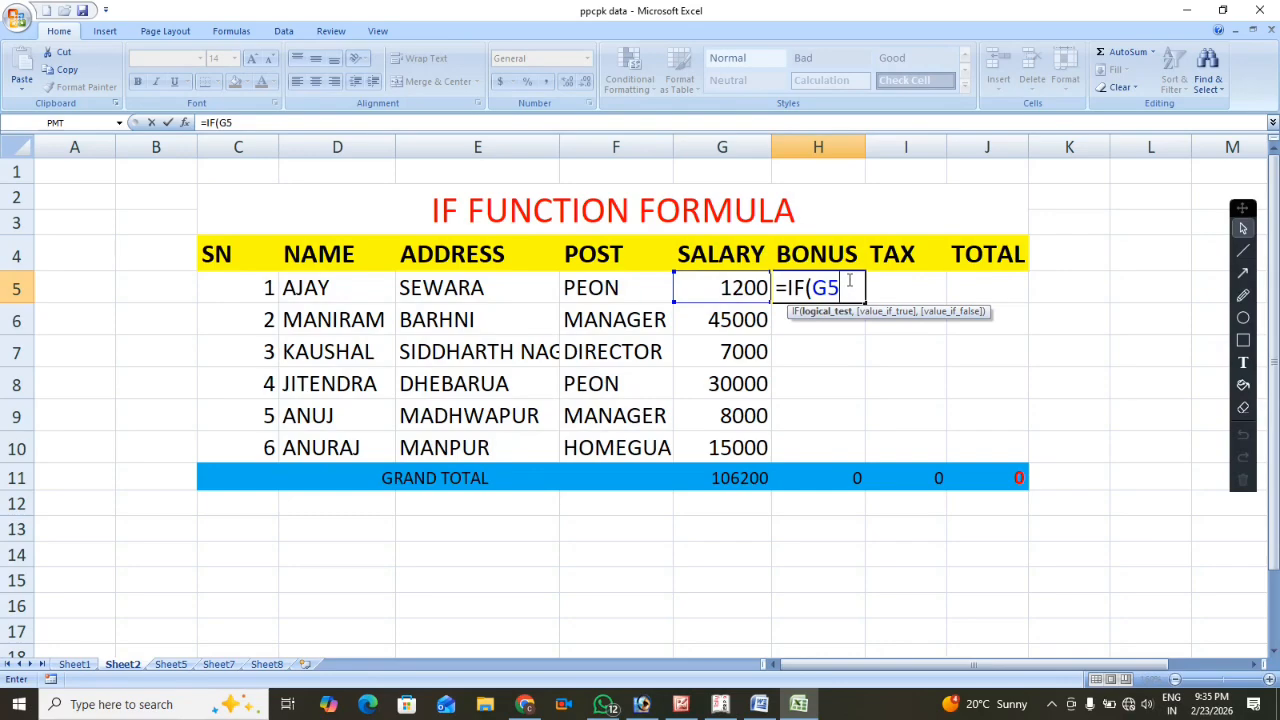
type("<")
key("BackSpace")
type(">")
key("BackSpace")
type("<=")
type("10000")
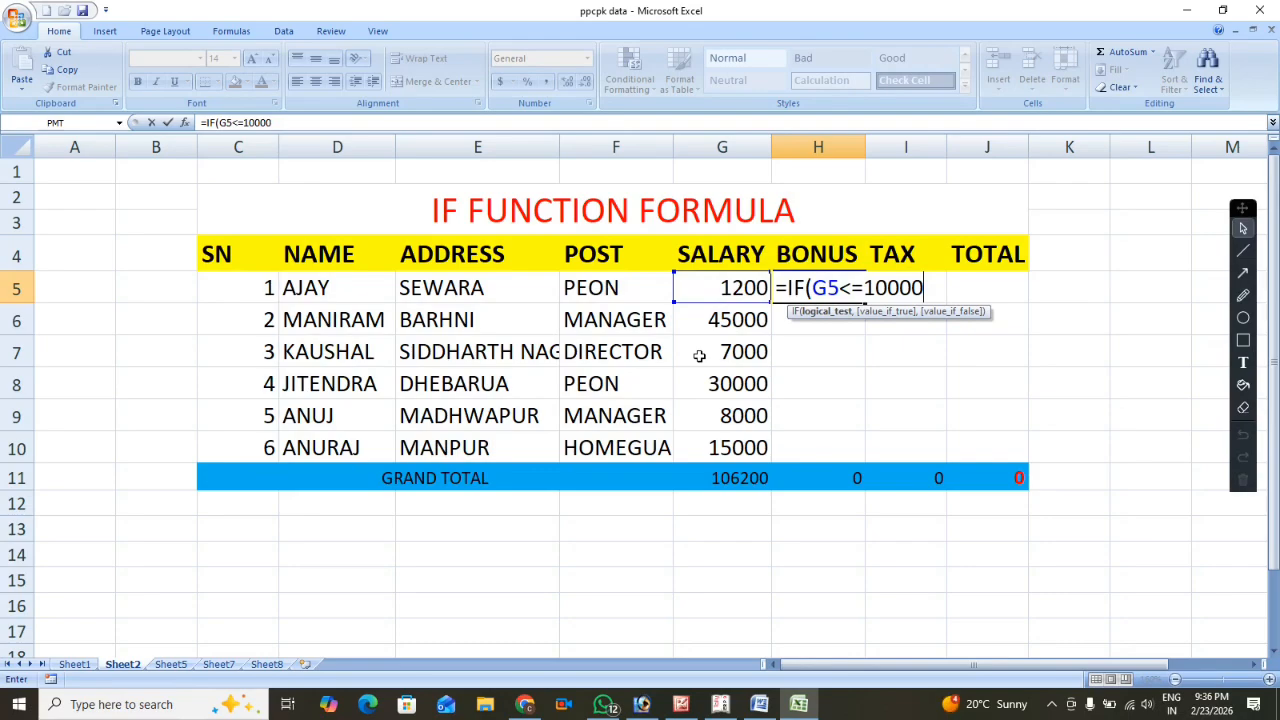
Complete the H5 bonus formula with G5*10% if true and 0 if false, and fill it down through H10.
type(",")
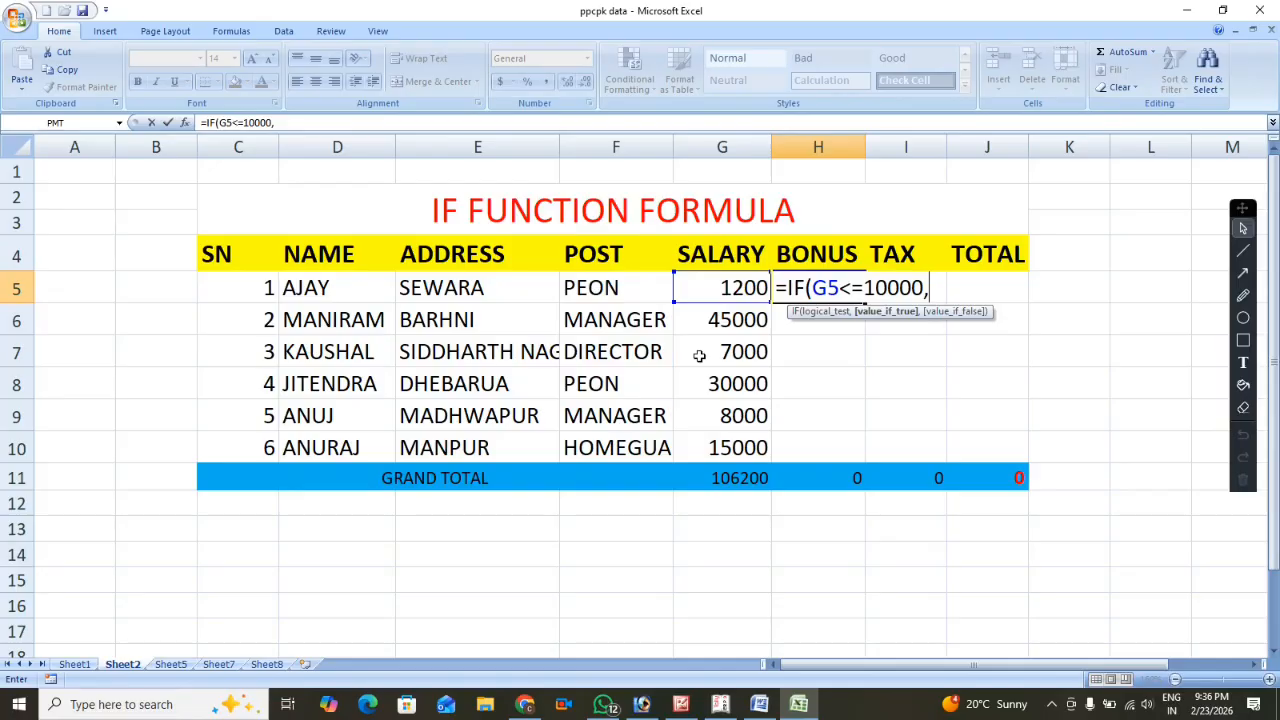
type("G5")
type("*10")
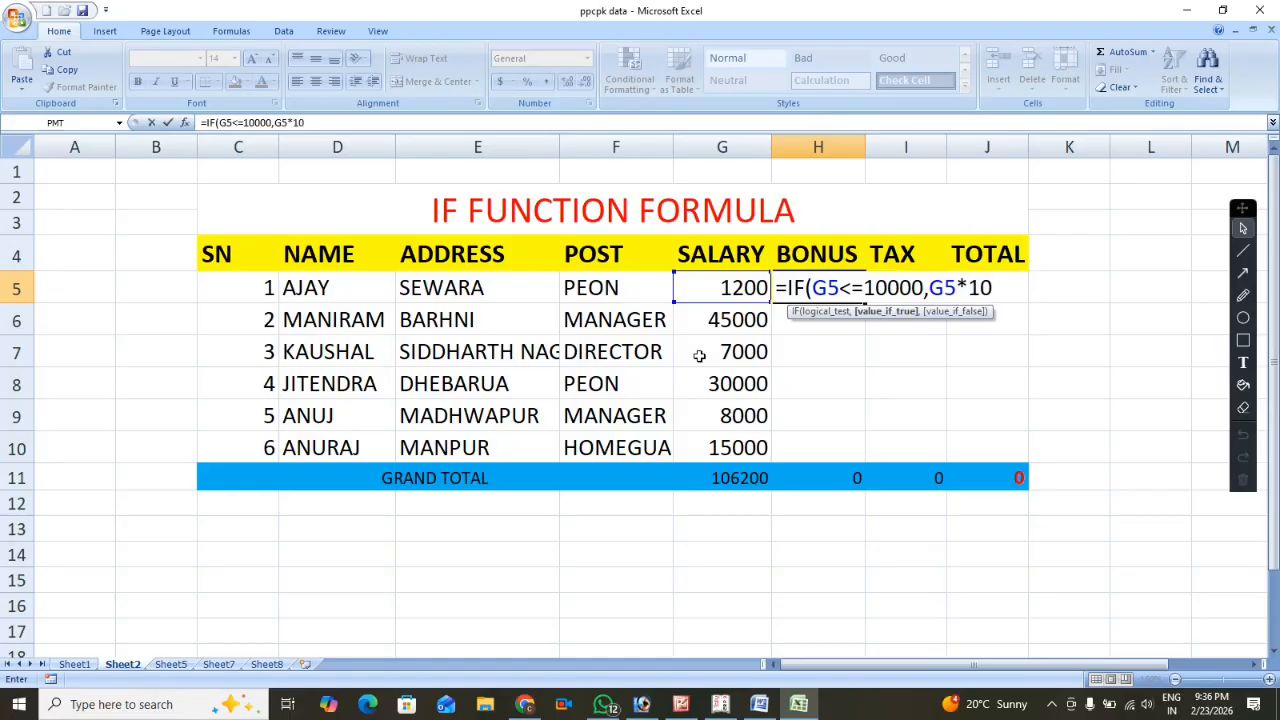
type("%,")
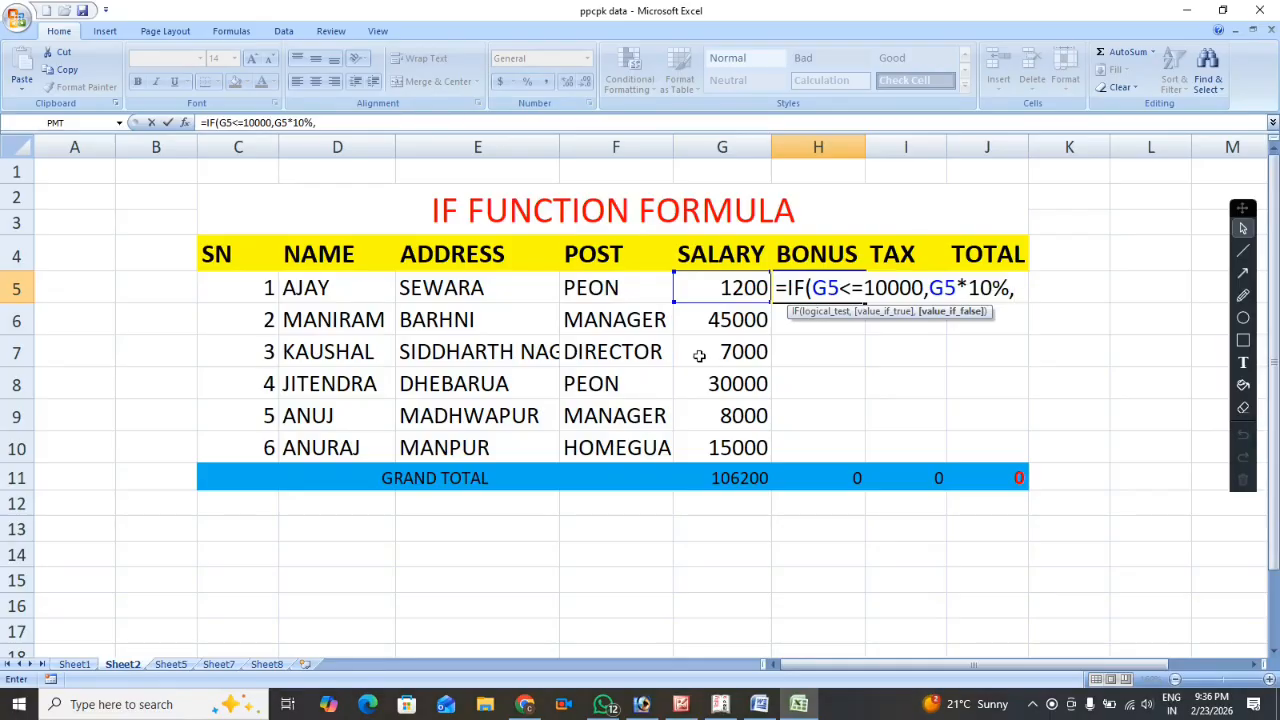
type("0)")
key("Return")
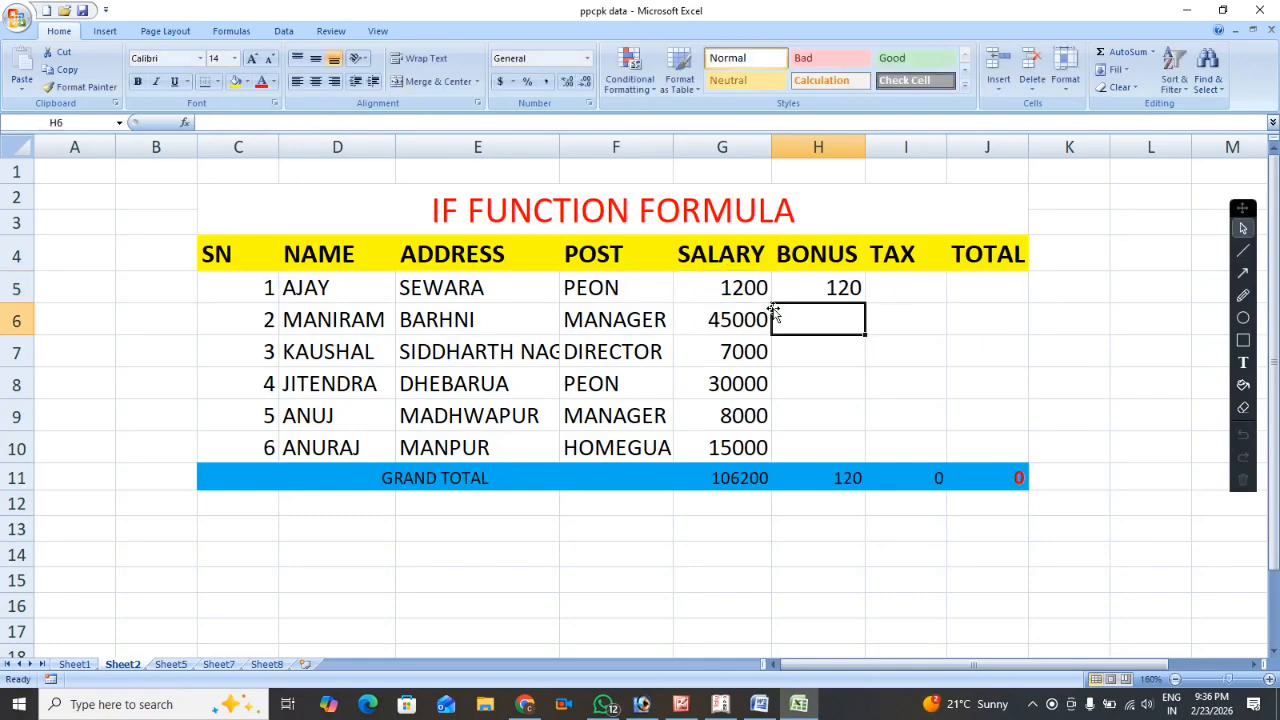
left_click(815, 289)
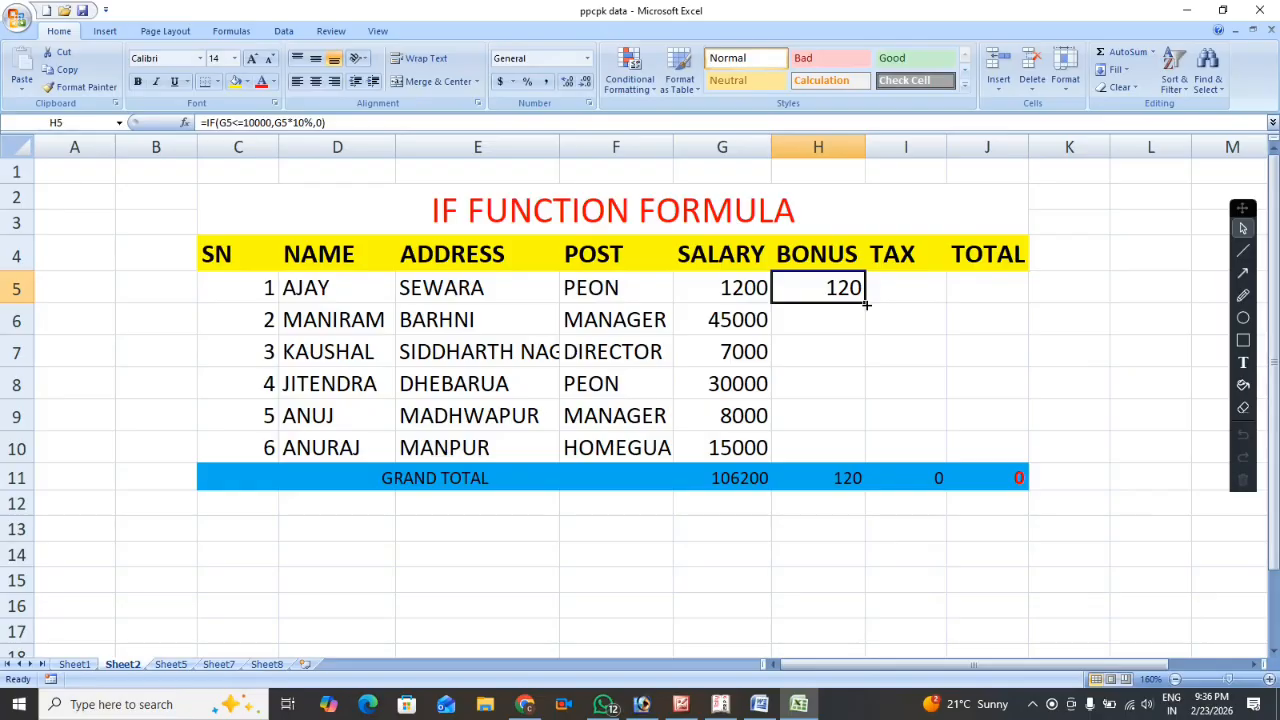
left_click_drag(866, 304, 866, 452)
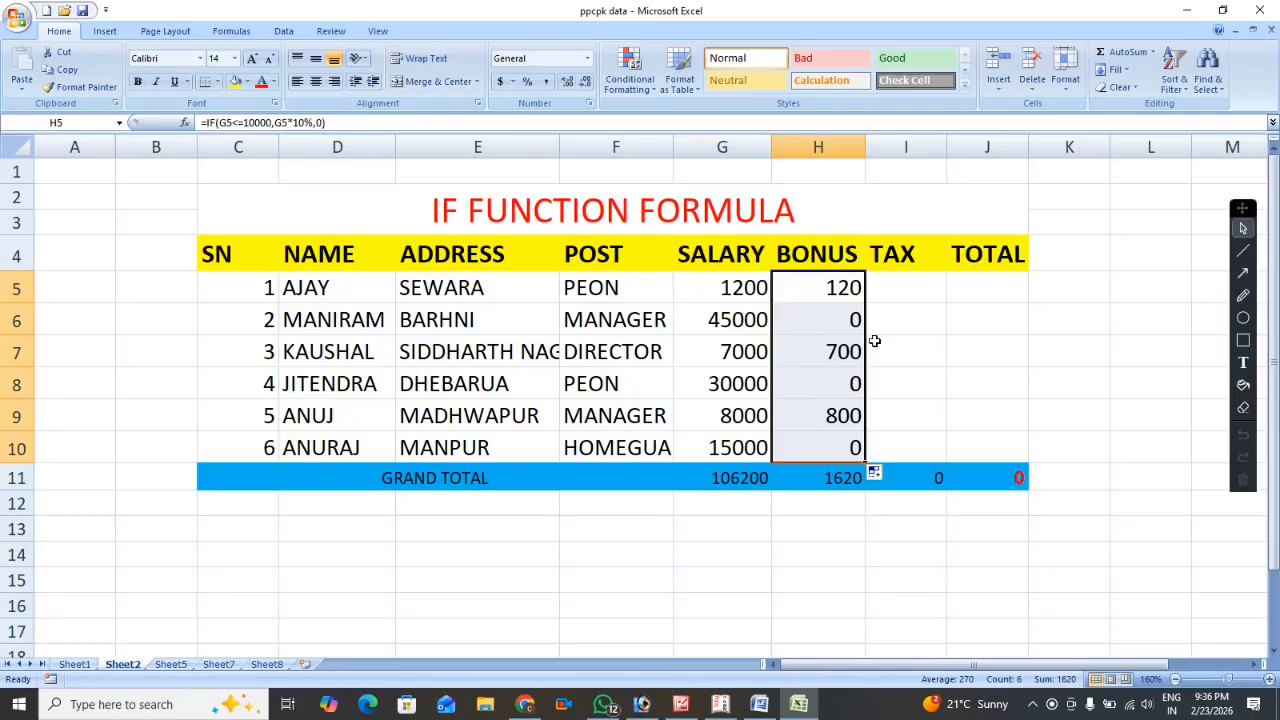
Compare the salary and bonus cells of the first four employees to check how the IF condition applies.
left_click(828, 288)
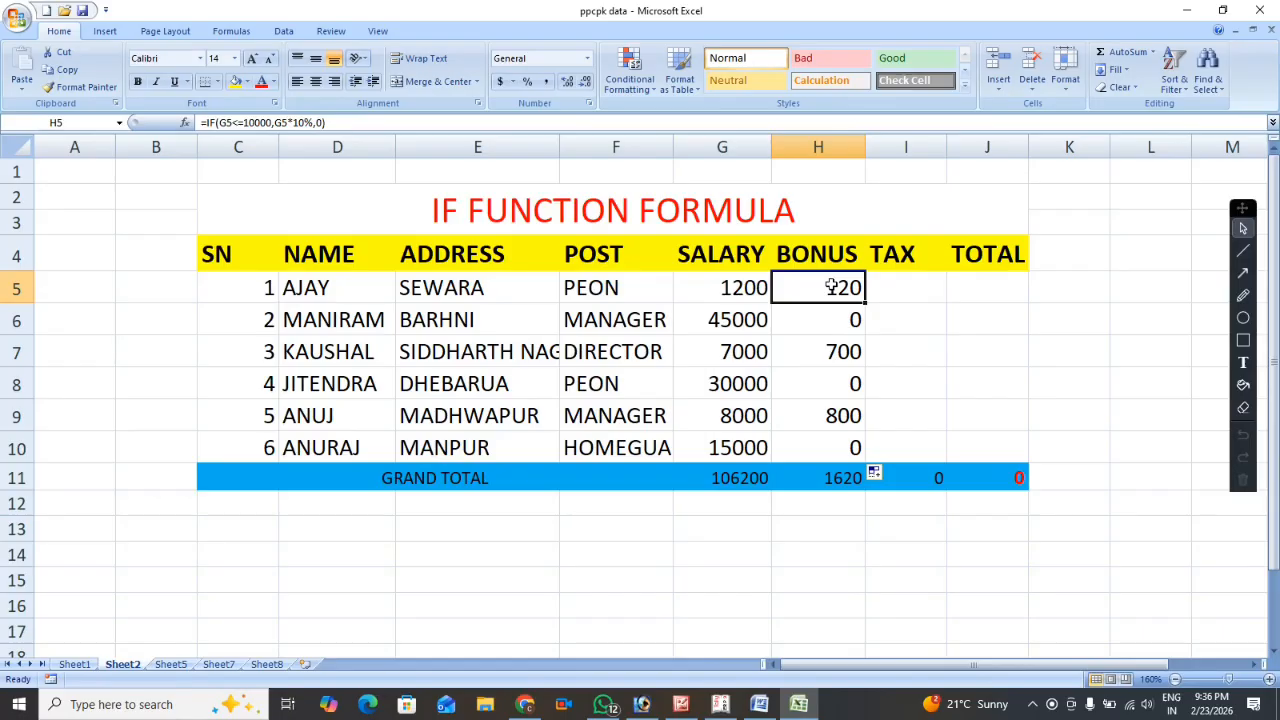
left_click(737, 292)
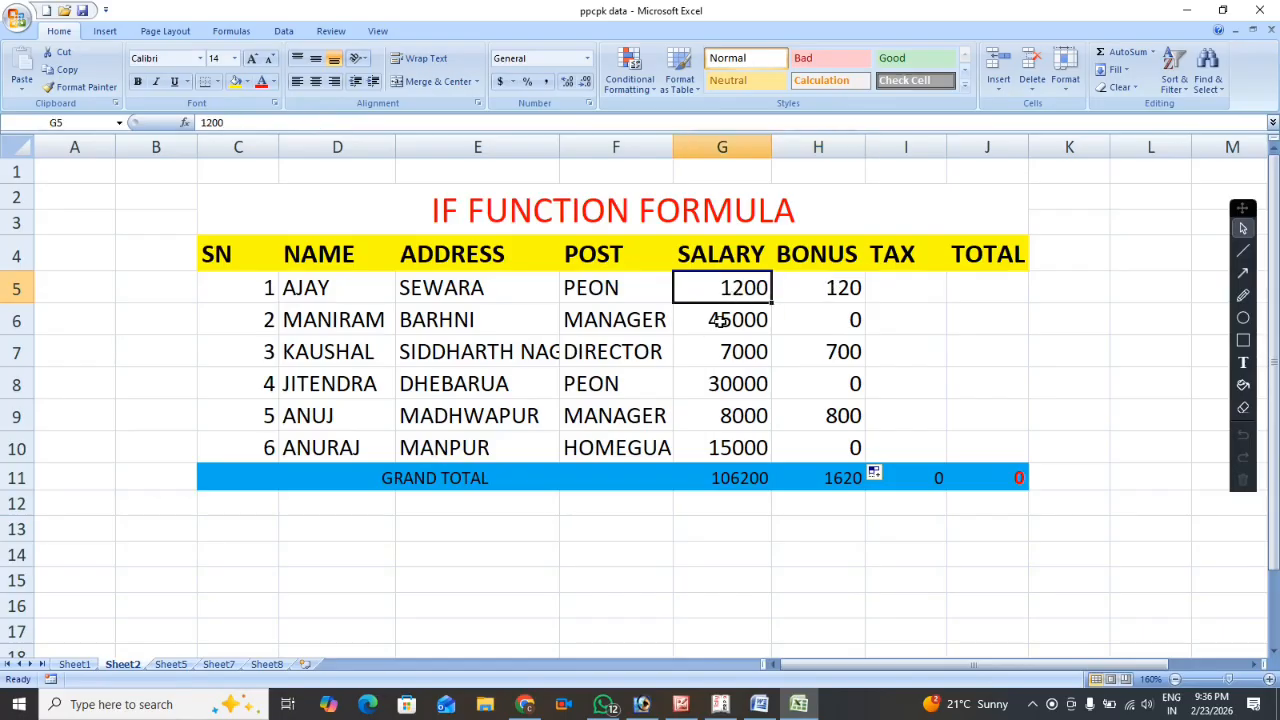
left_click(720, 320)
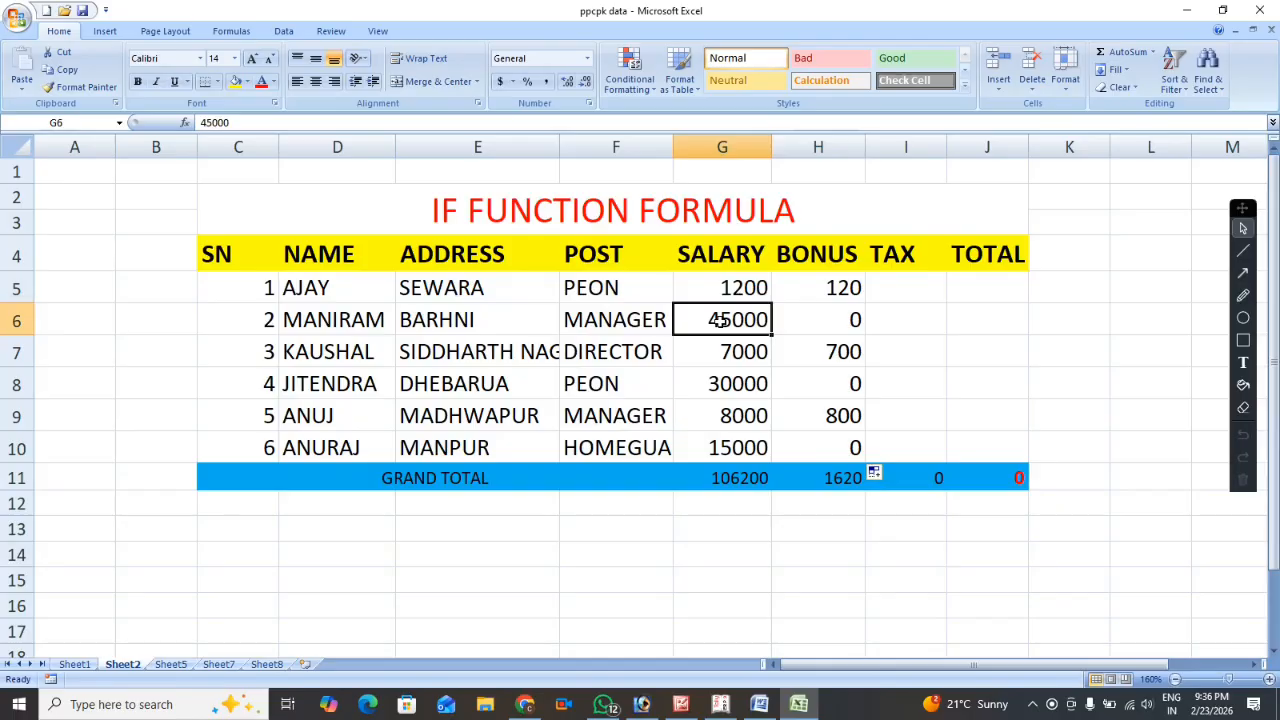
left_click(836, 321)
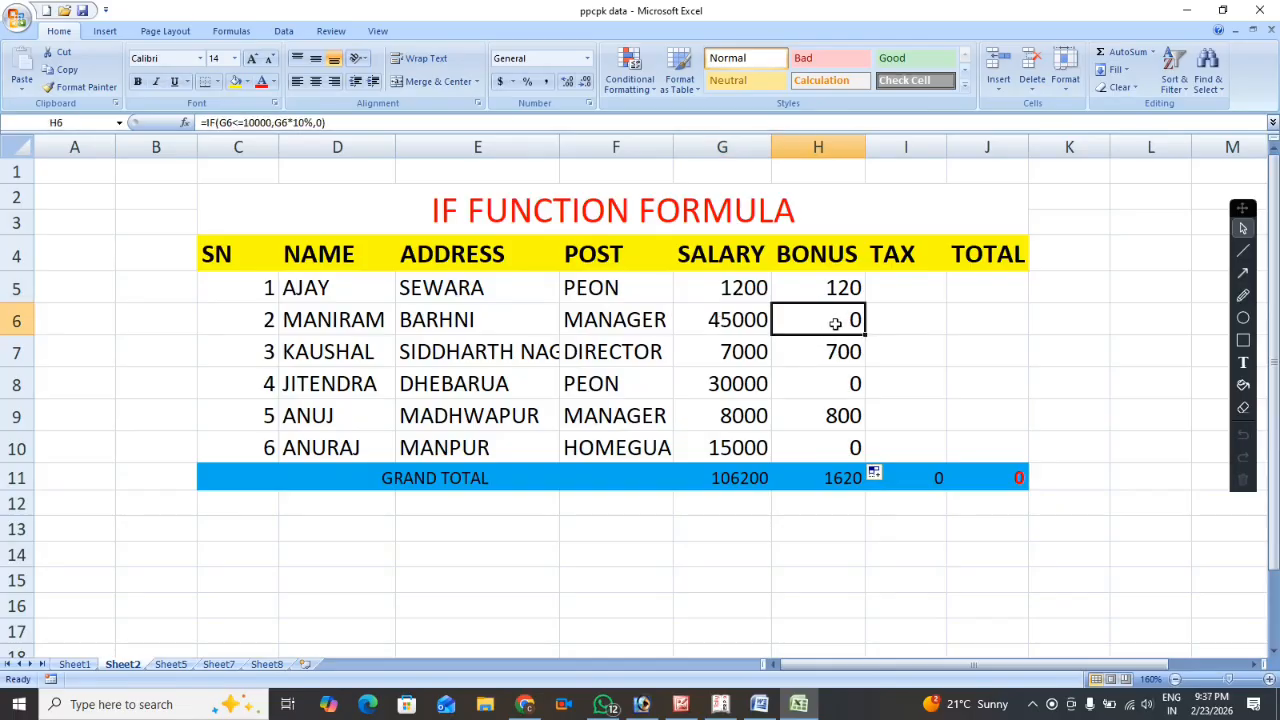
left_click(761, 355)
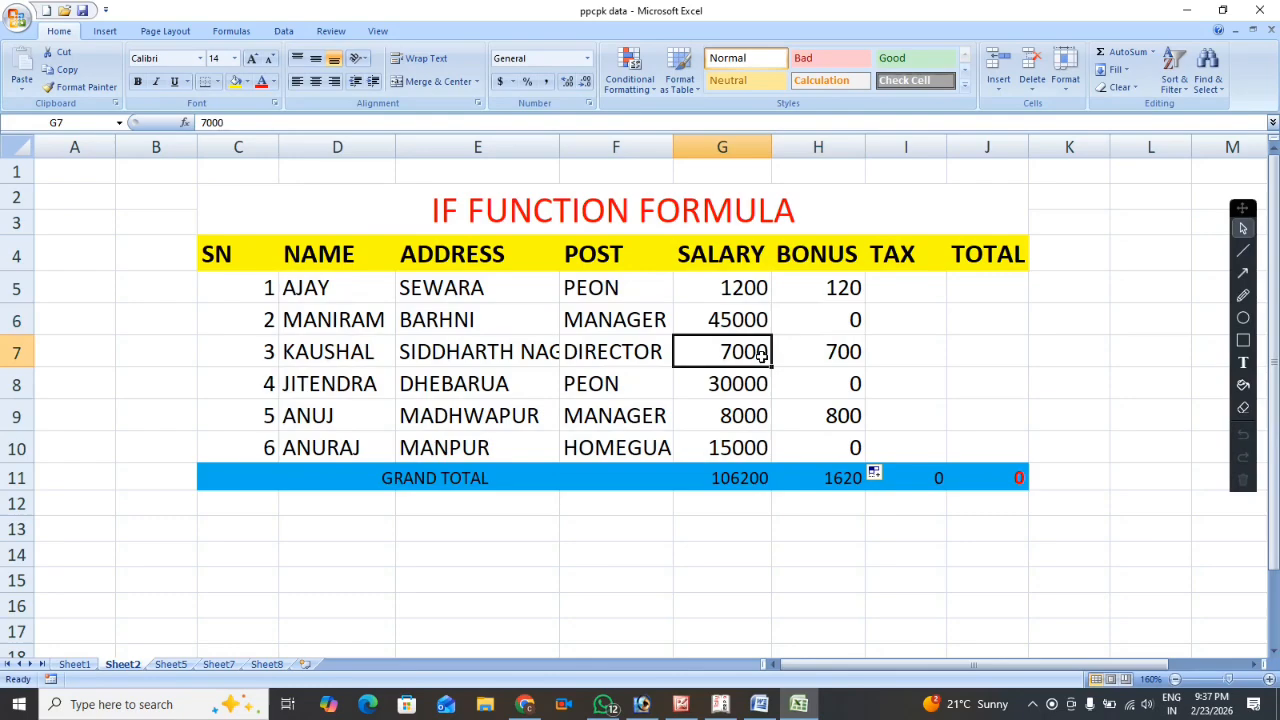
left_click(817, 355)
left_click(736, 389)
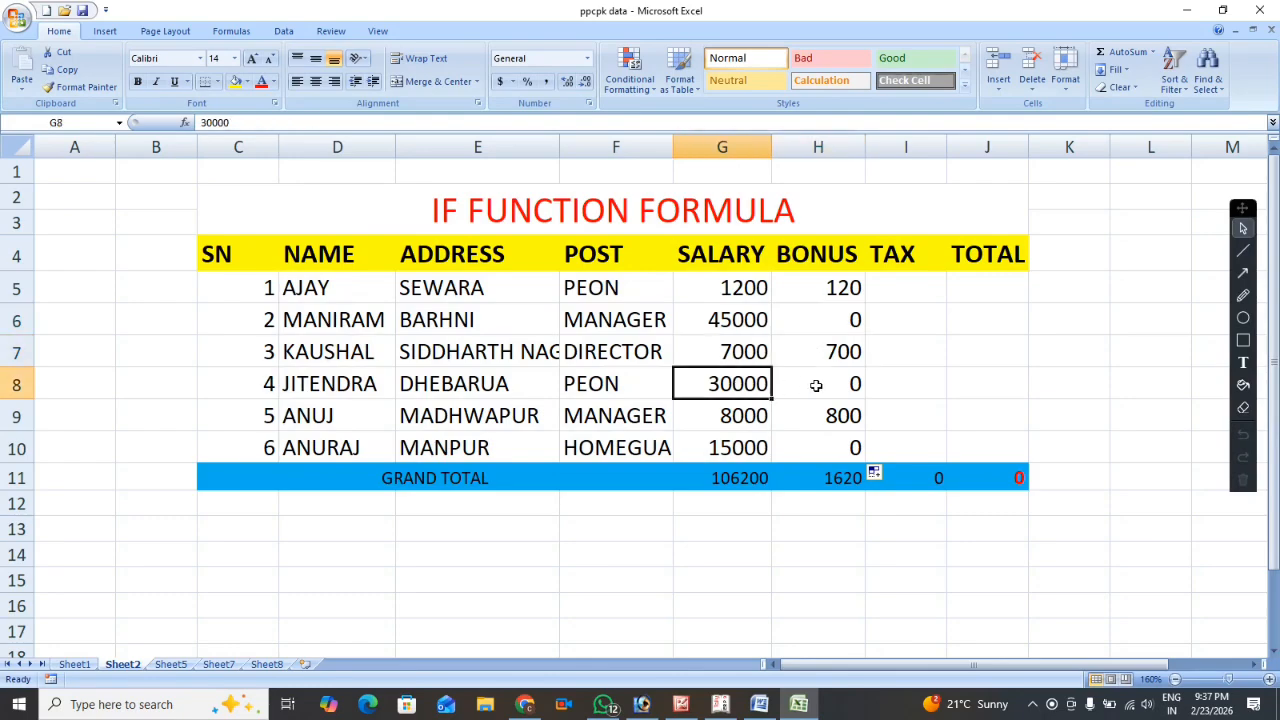
left_click(816, 385)
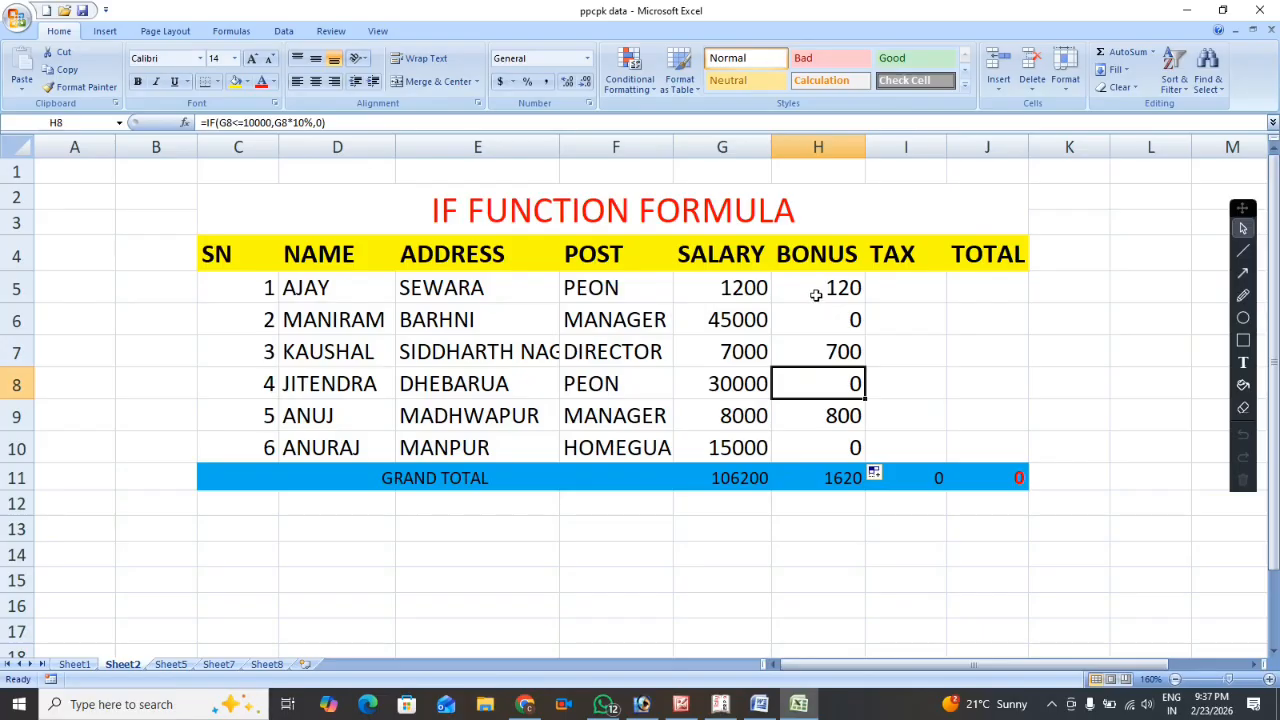
Clear the bonus cells H6:H10 and change the logical test in the H5 formula to G5>=10000.
left_click_drag(817, 318, 820, 448)
key("Delete")
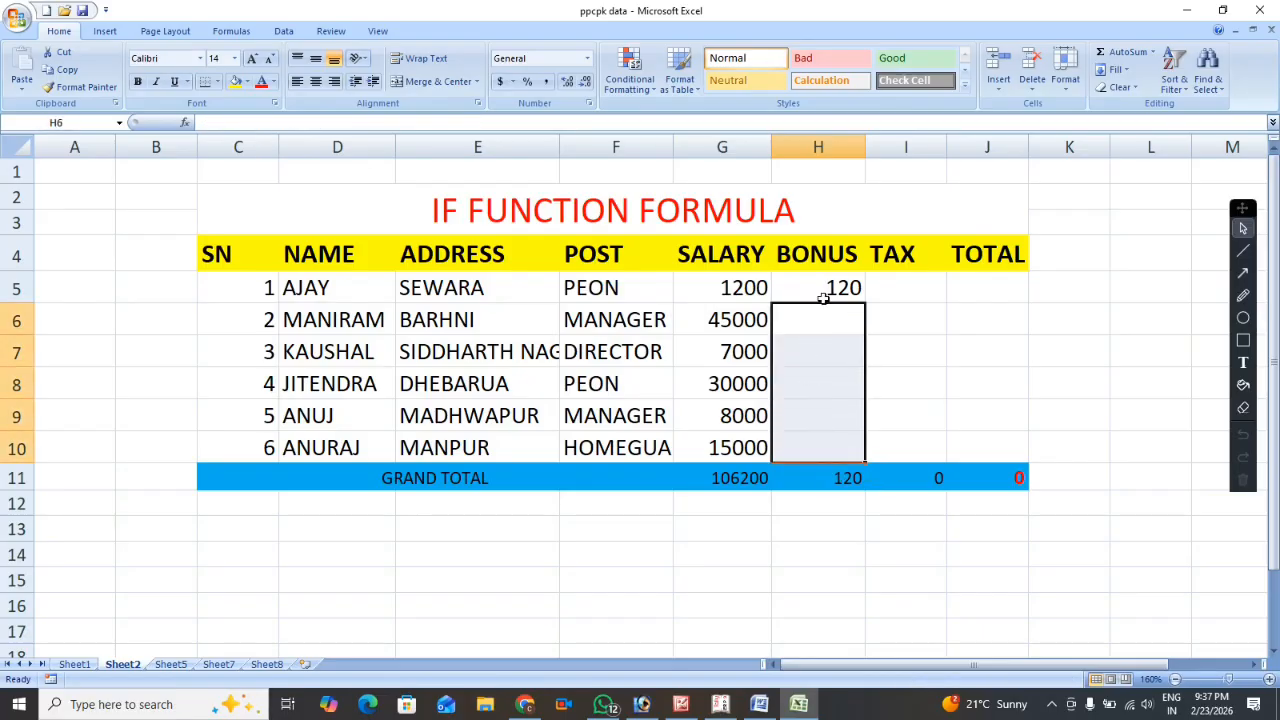
left_click(829, 281)
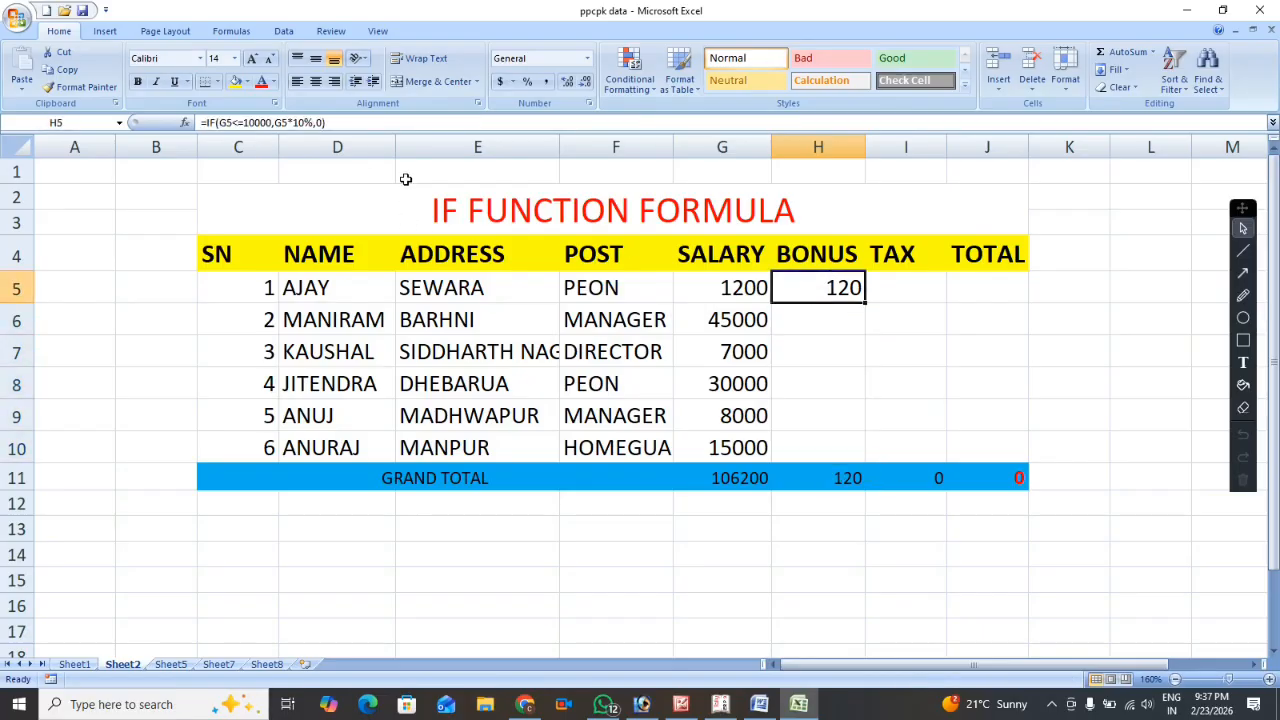
left_click(359, 122)
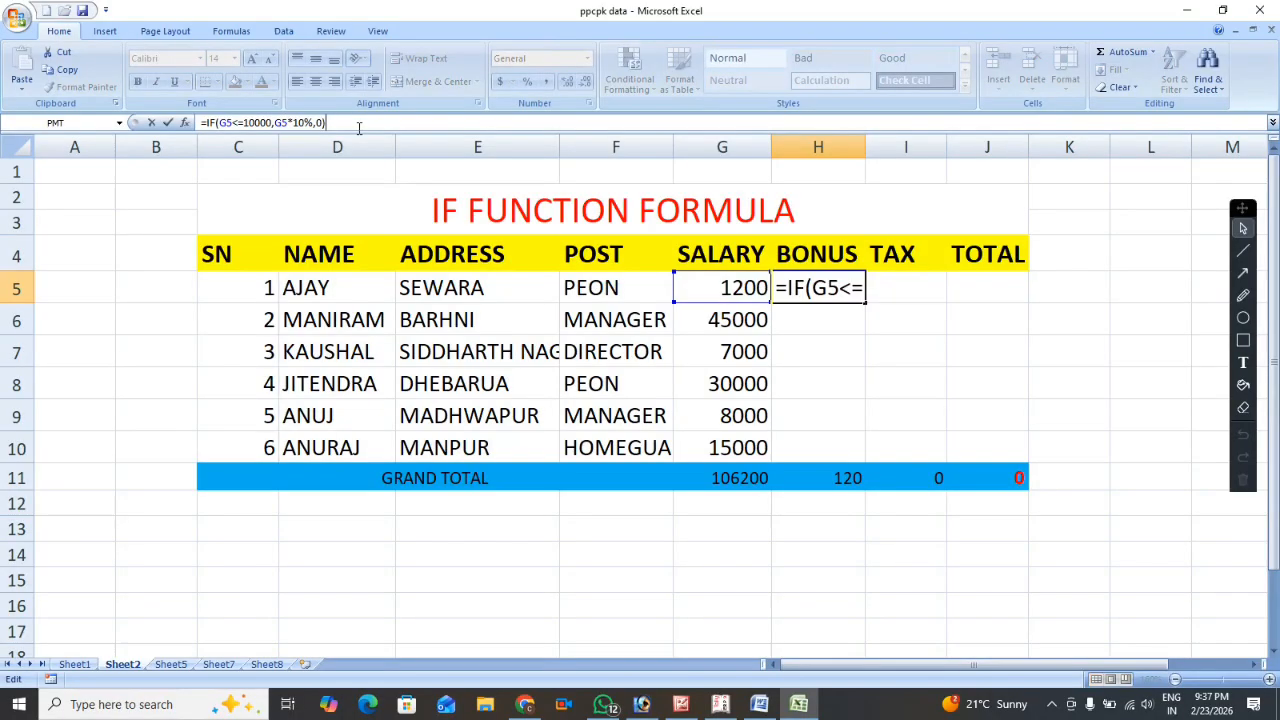
left_click(237, 123)
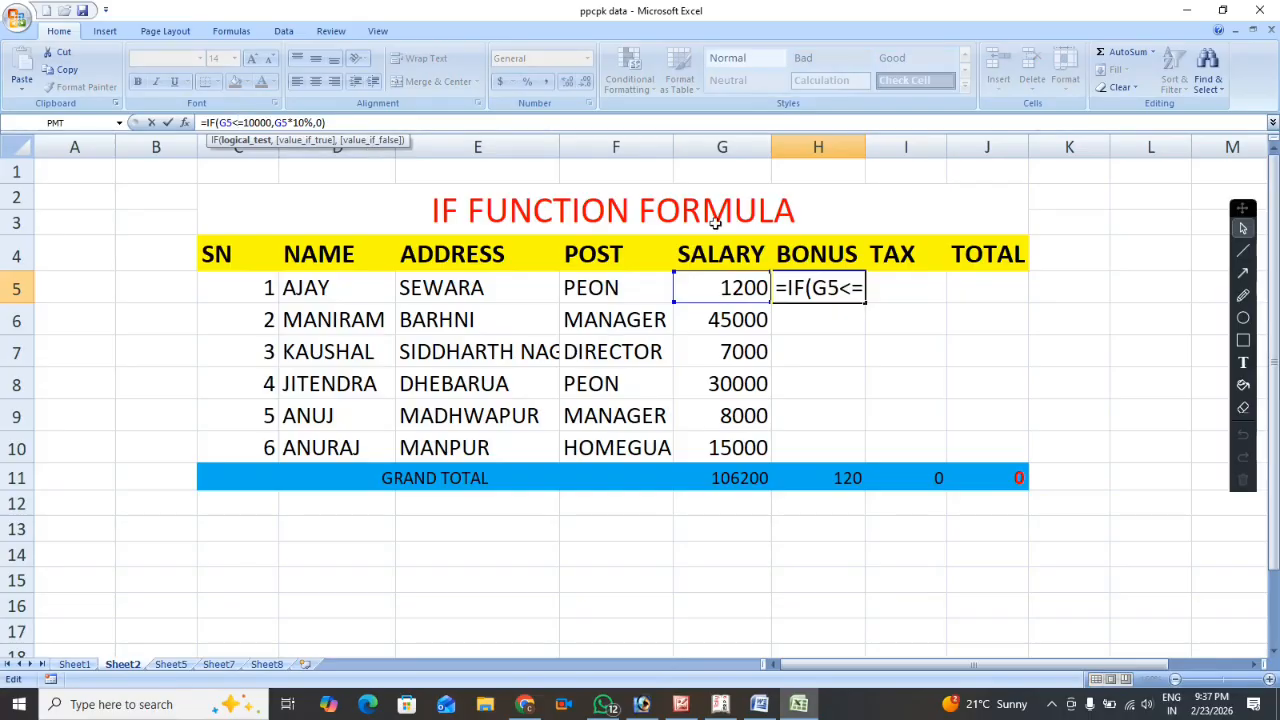
left_click(851, 289)
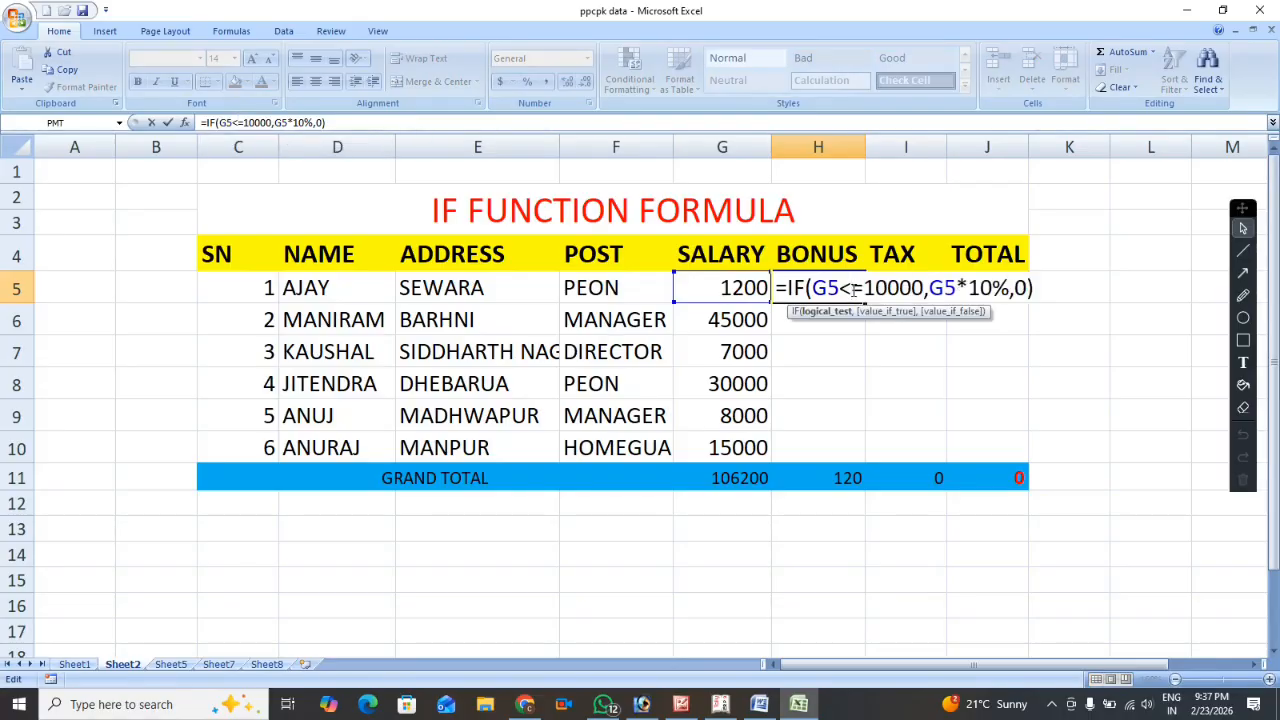
key("BackSpace")
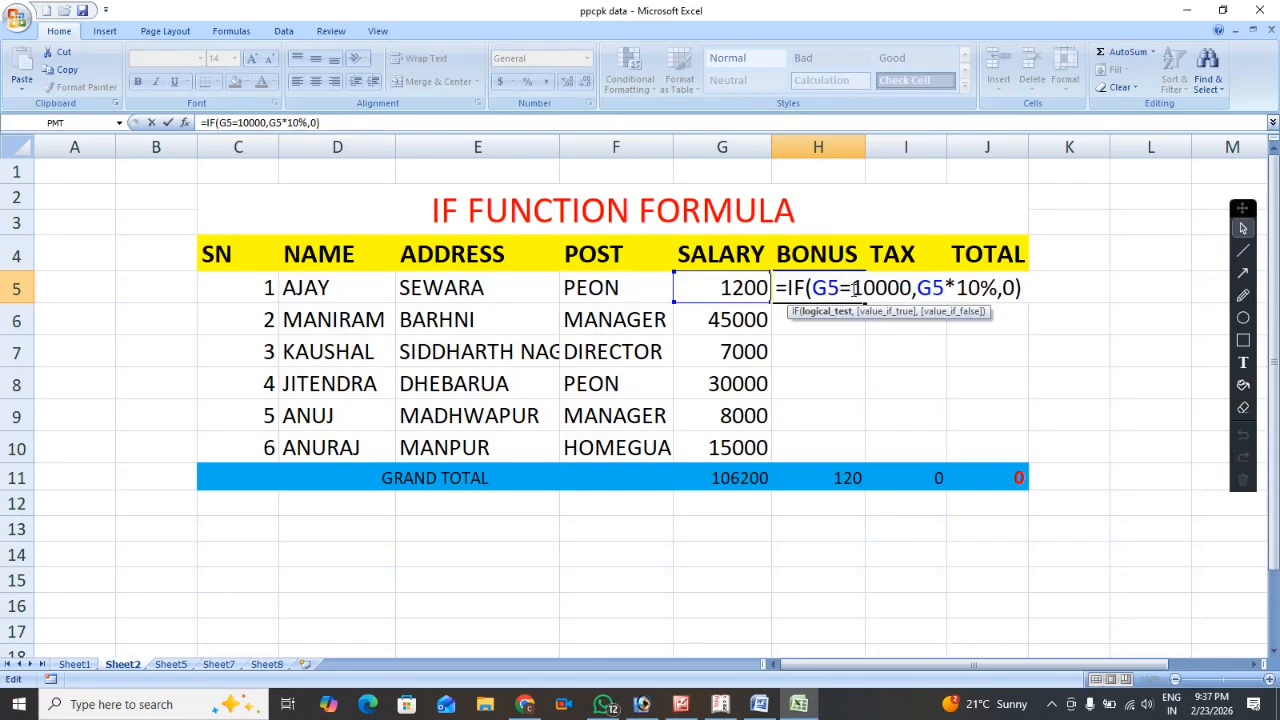
type(">")
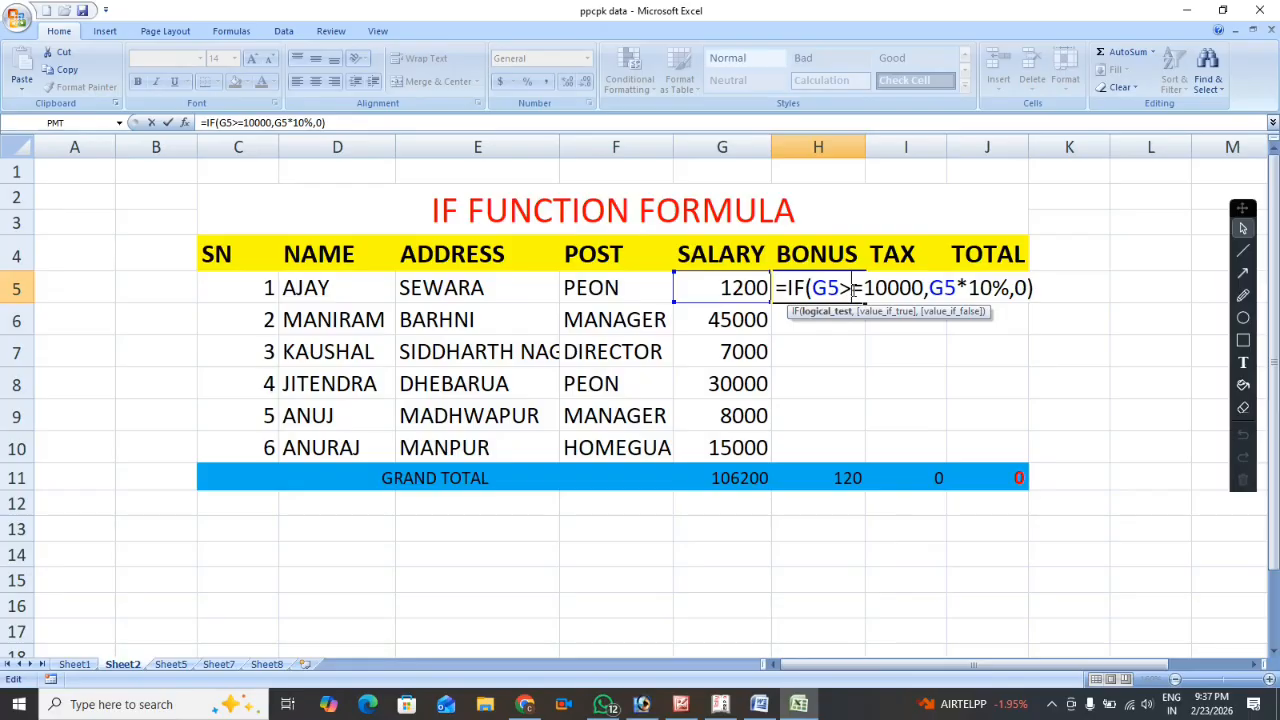
key("Return")
Fill the revised bonus formula from H5 down through H10 and check the first employee's salary and bonus.
left_click(852, 288)
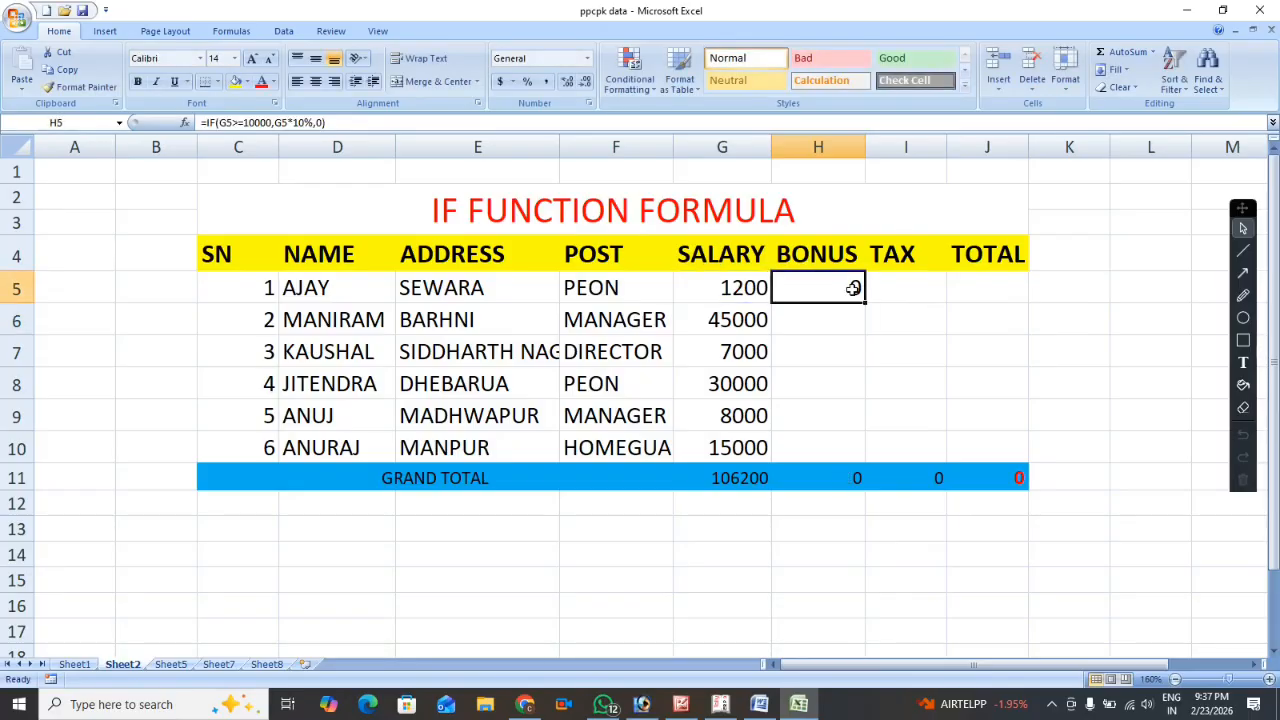
left_click_drag(866, 318, 866, 450)
left_click(718, 283)
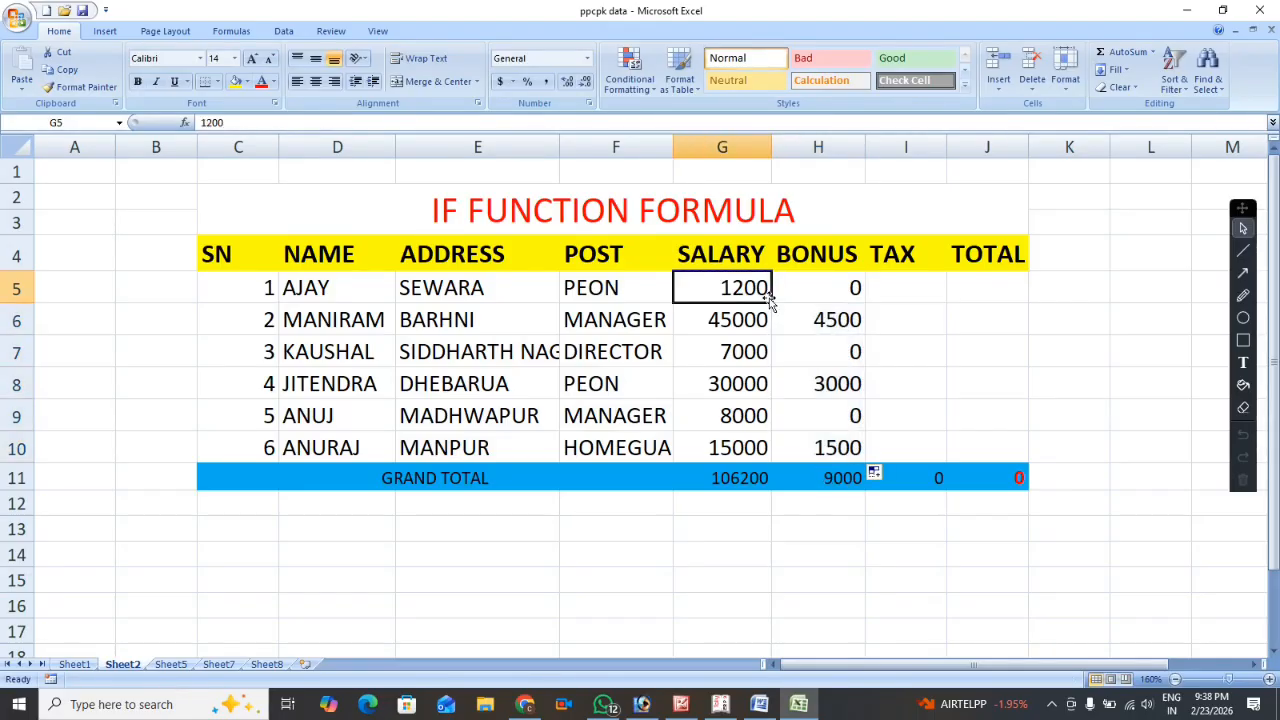
left_click(803, 291)
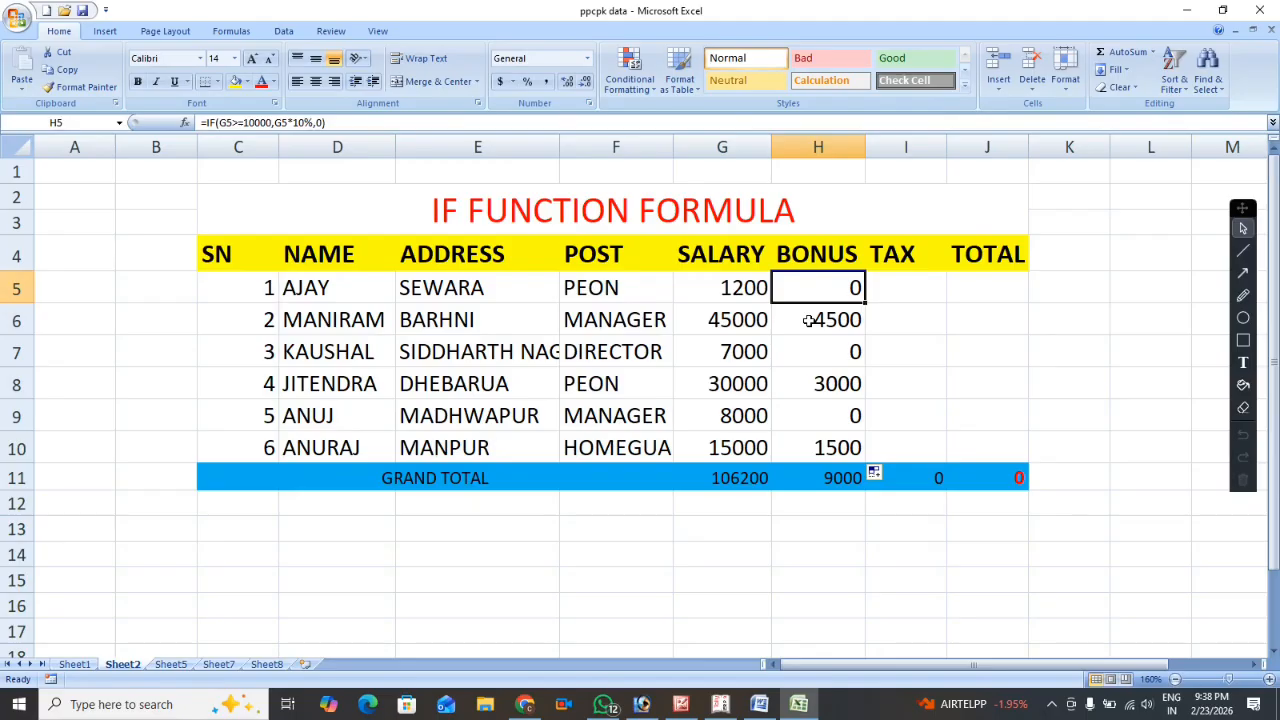
Start an IF formula in tax cell I5 with the logical test E5="BARHNI".
key("Right")
type("=")
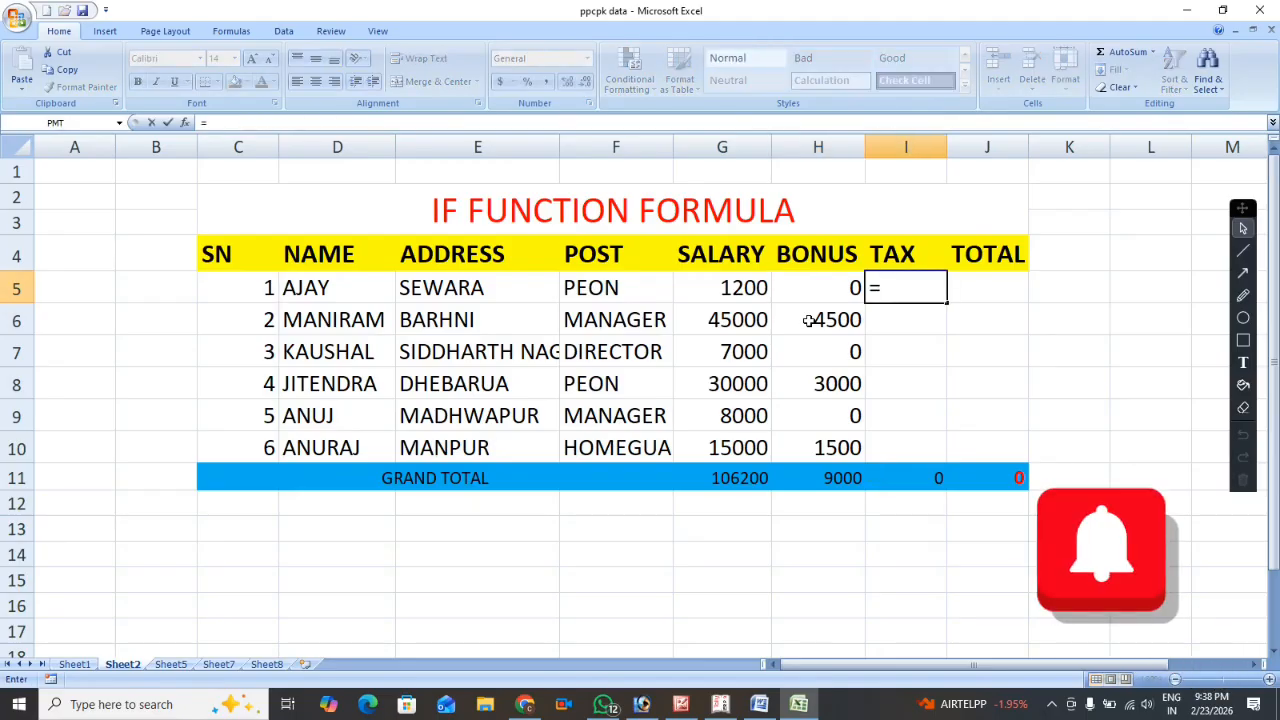
type("IF(")
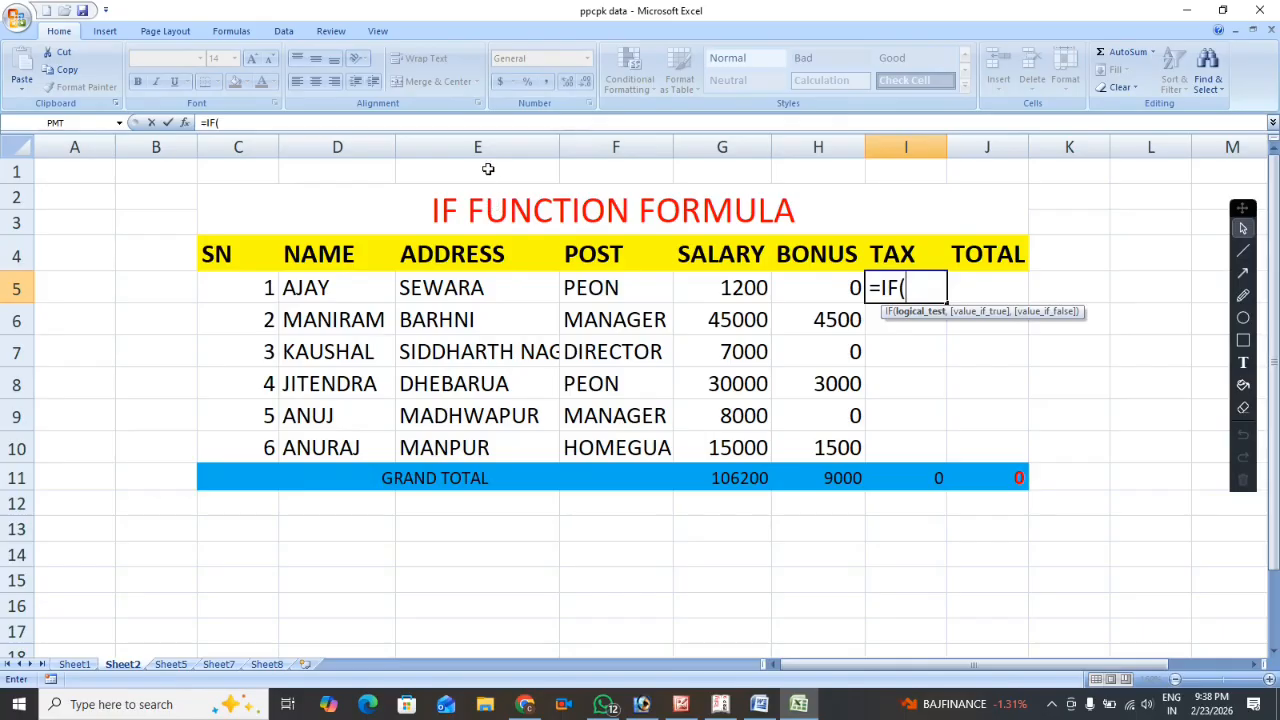
left_click(470, 289)
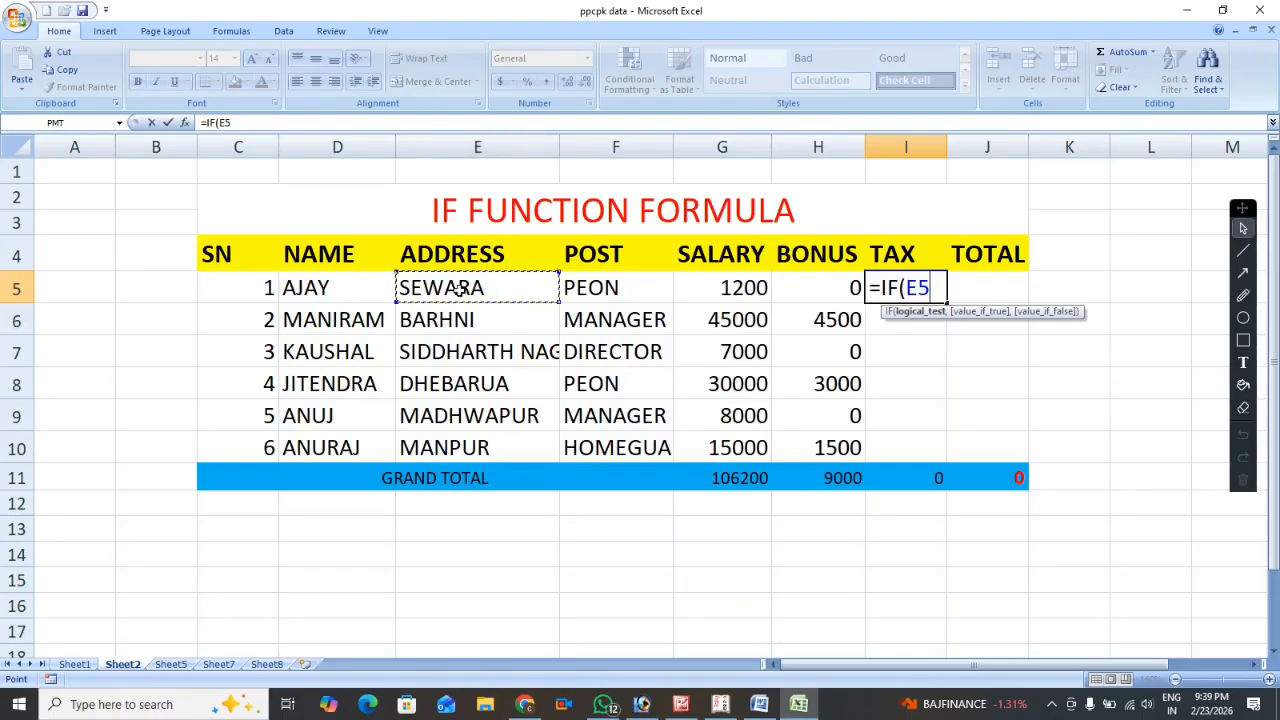
type("=\"")
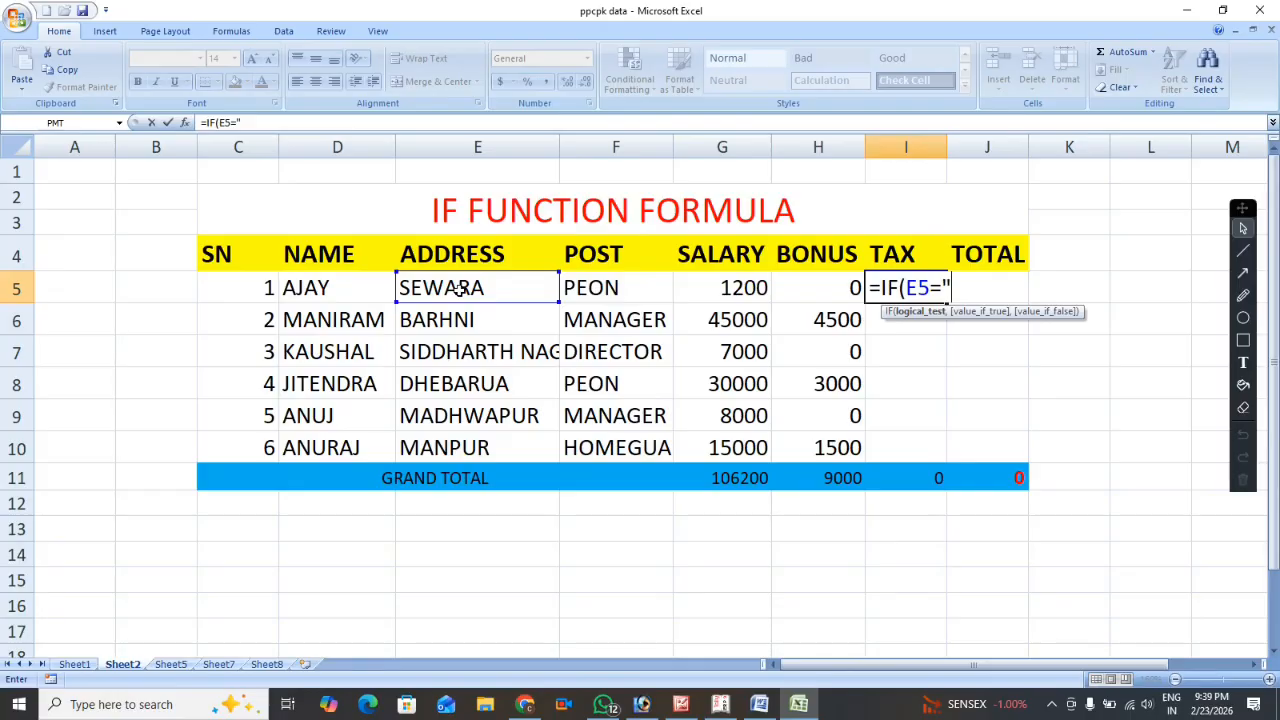
type("BARH")
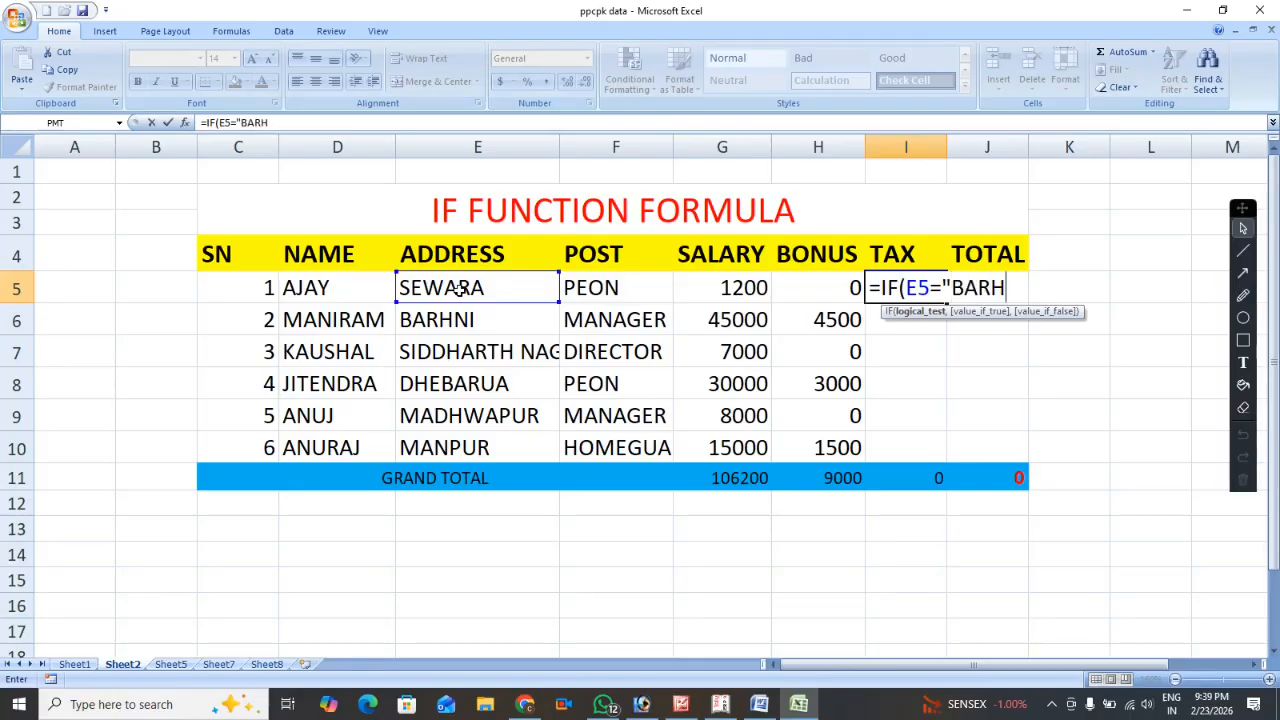
type("NI")
type("\",")
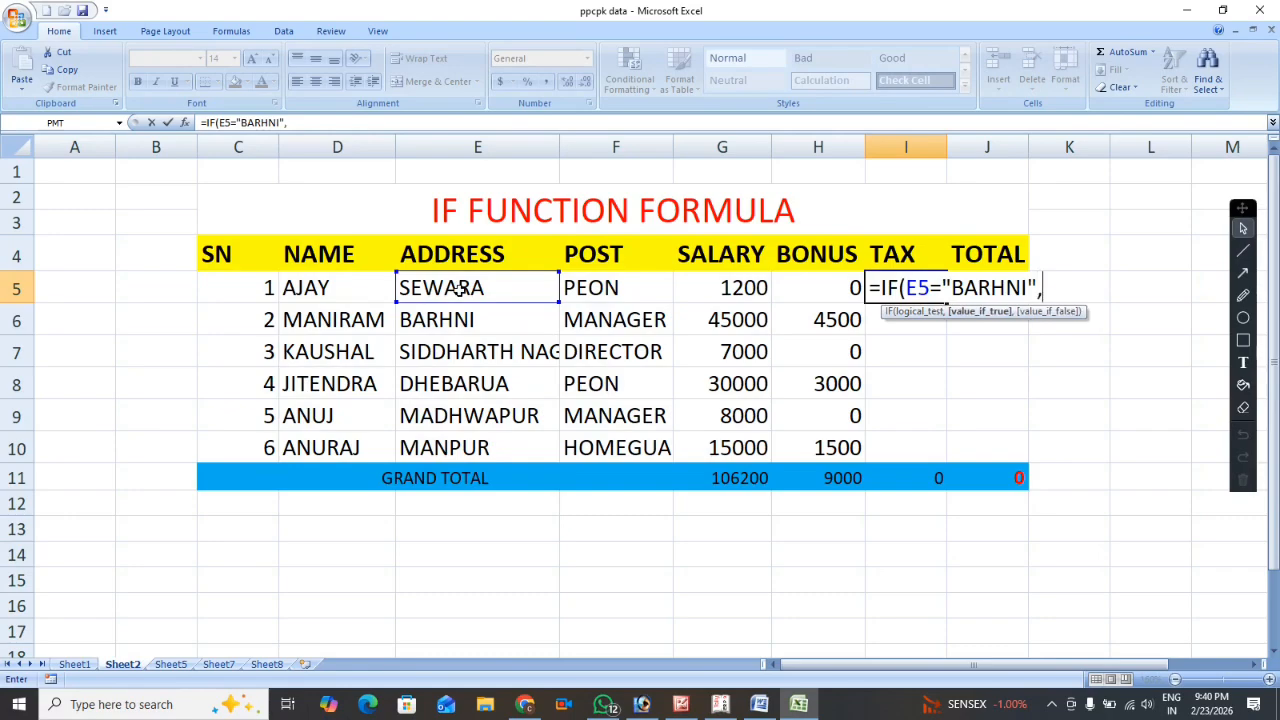
type("(")
Add (G5+H5)*6% as the value if true in the I5 tax formula.
left_click(716, 288)
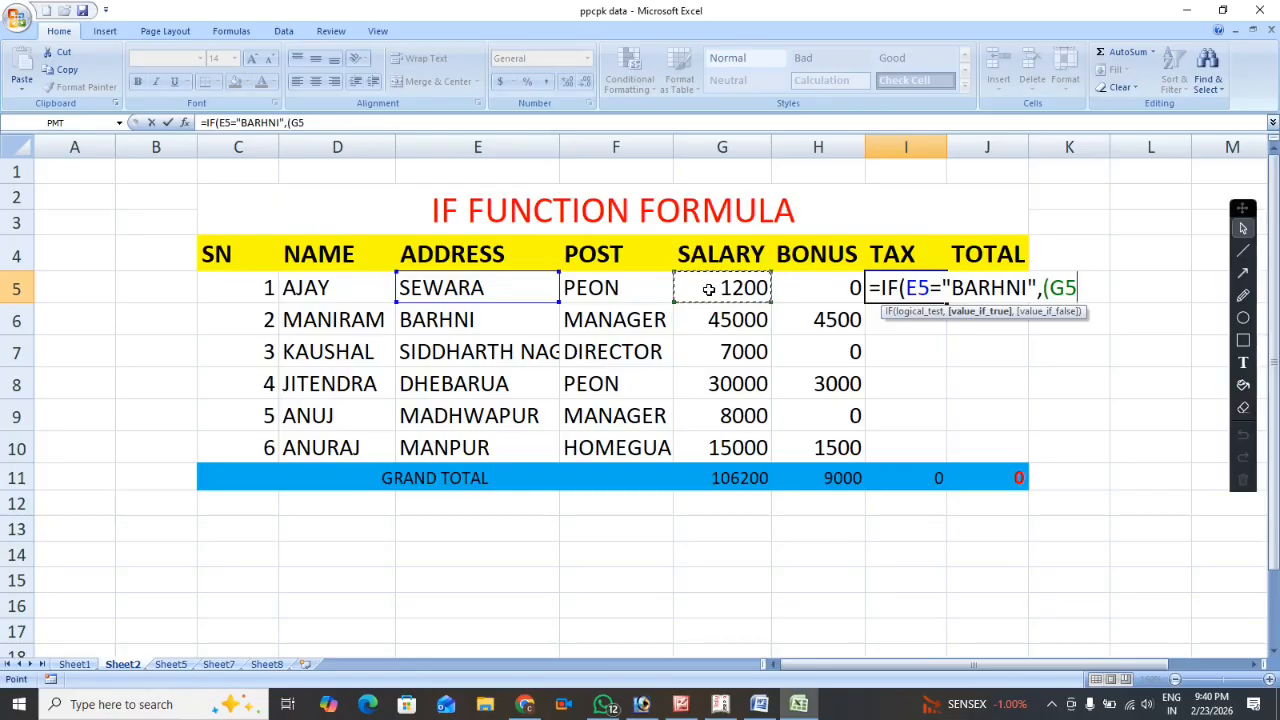
type("+")
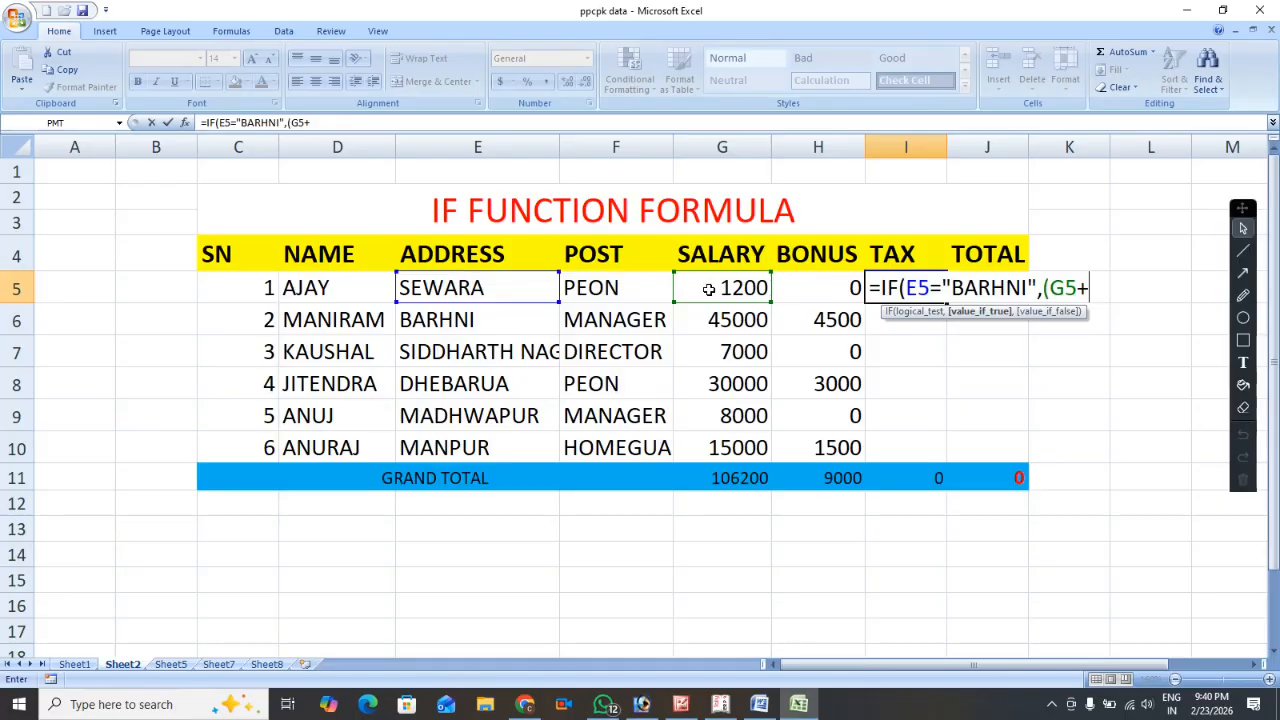
left_click(811, 290)
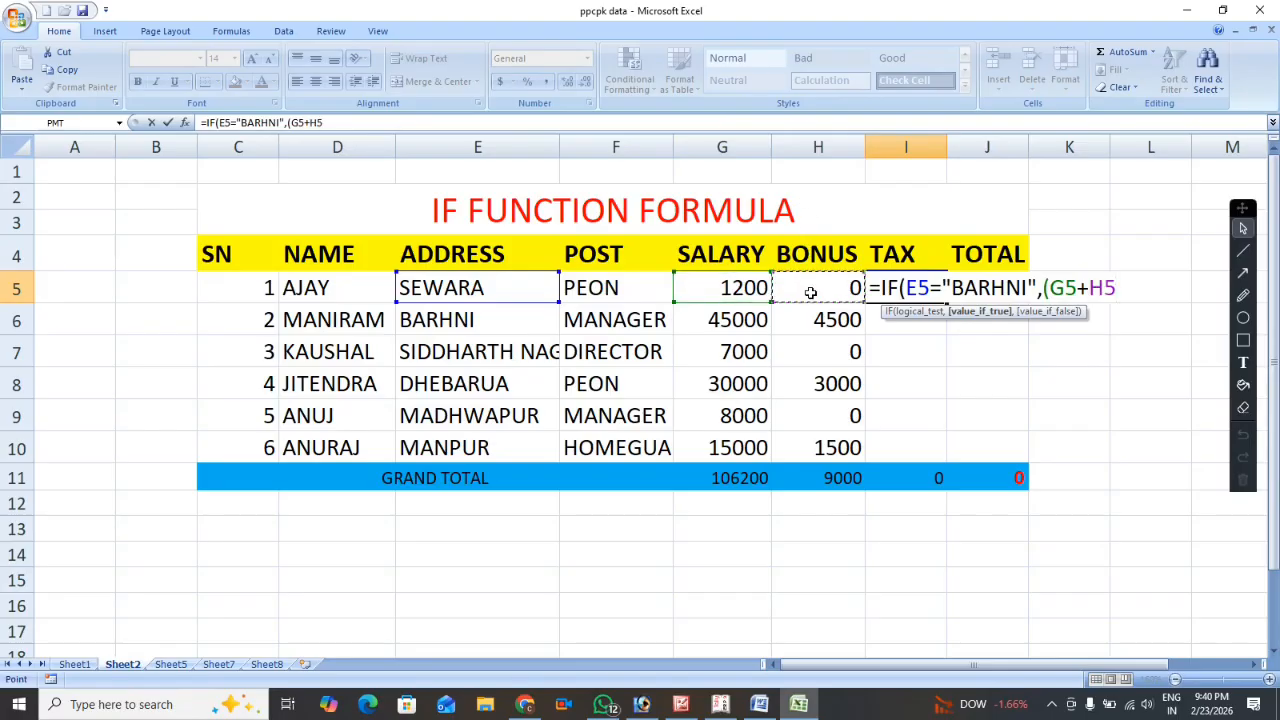
type(")*")
type("6%")
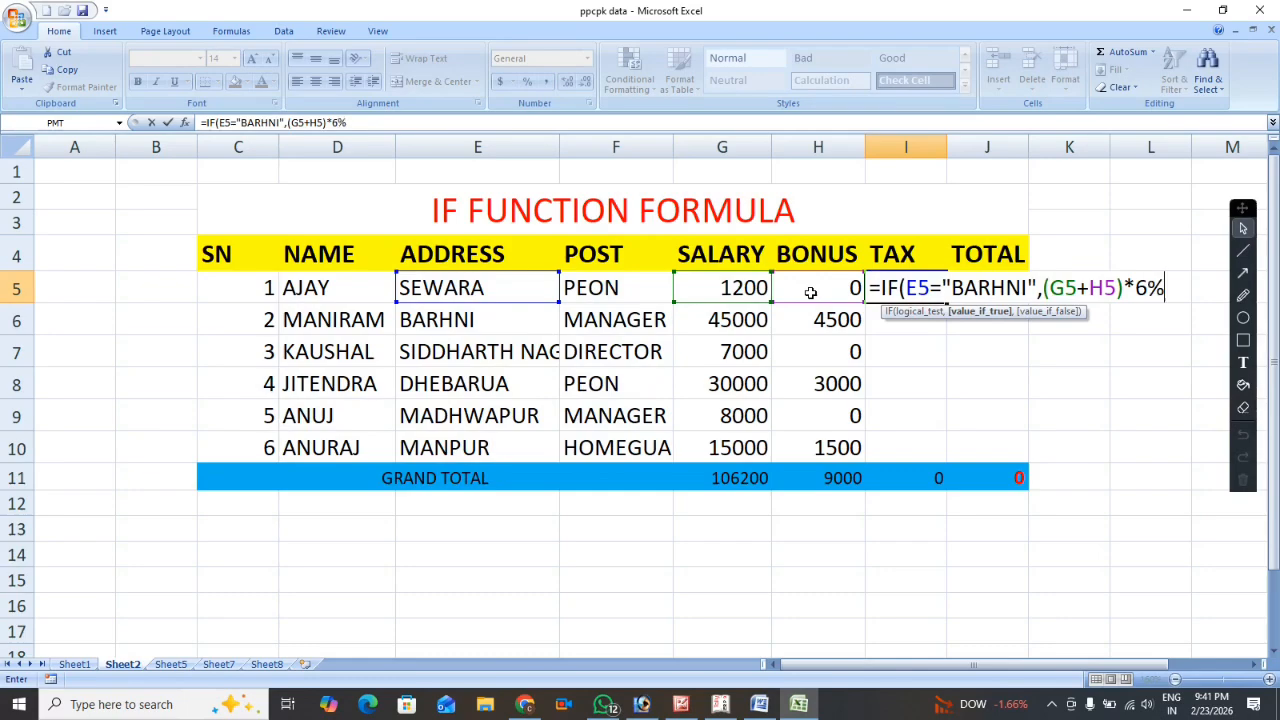
type(",0")
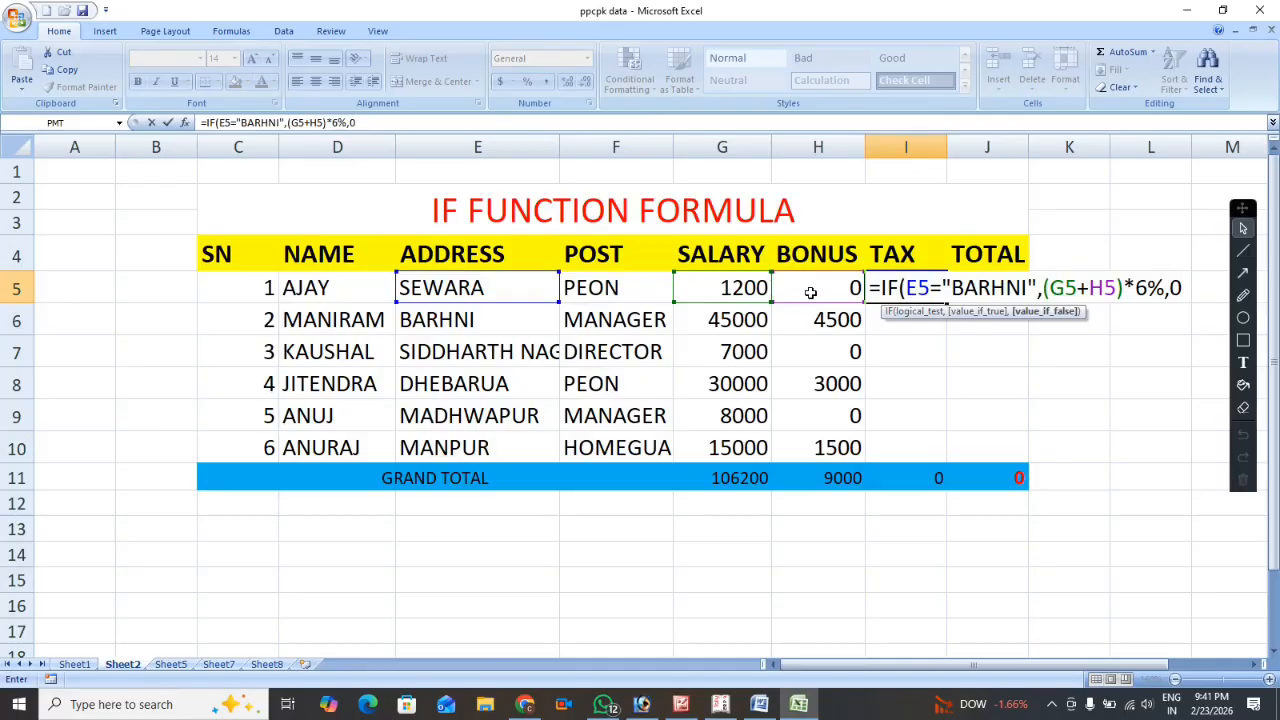
type(")")
Complete the I5 tax formula with 0 as the value if false and fill it down through I10.
key("Return")
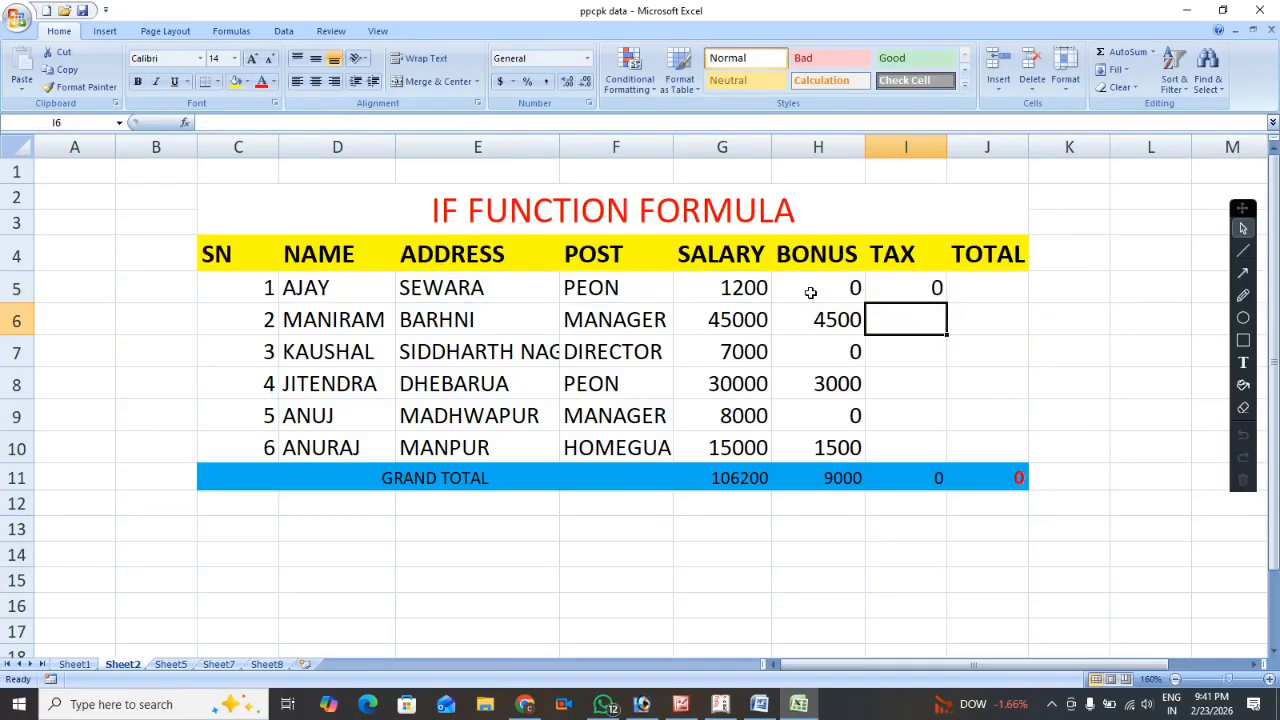
left_click(898, 287)
left_click_drag(946, 304, 948, 458)
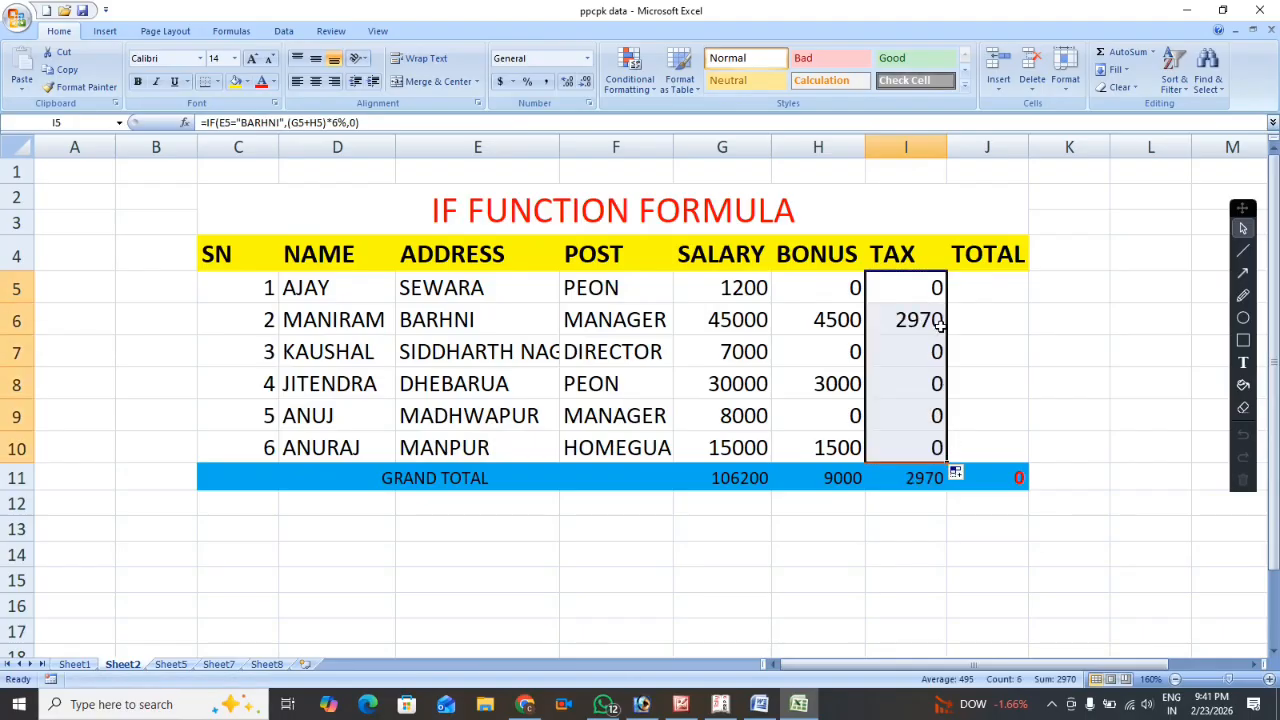
Review the arguments of the IF formula in tax cell I5 without changing it.
left_click(897, 288)
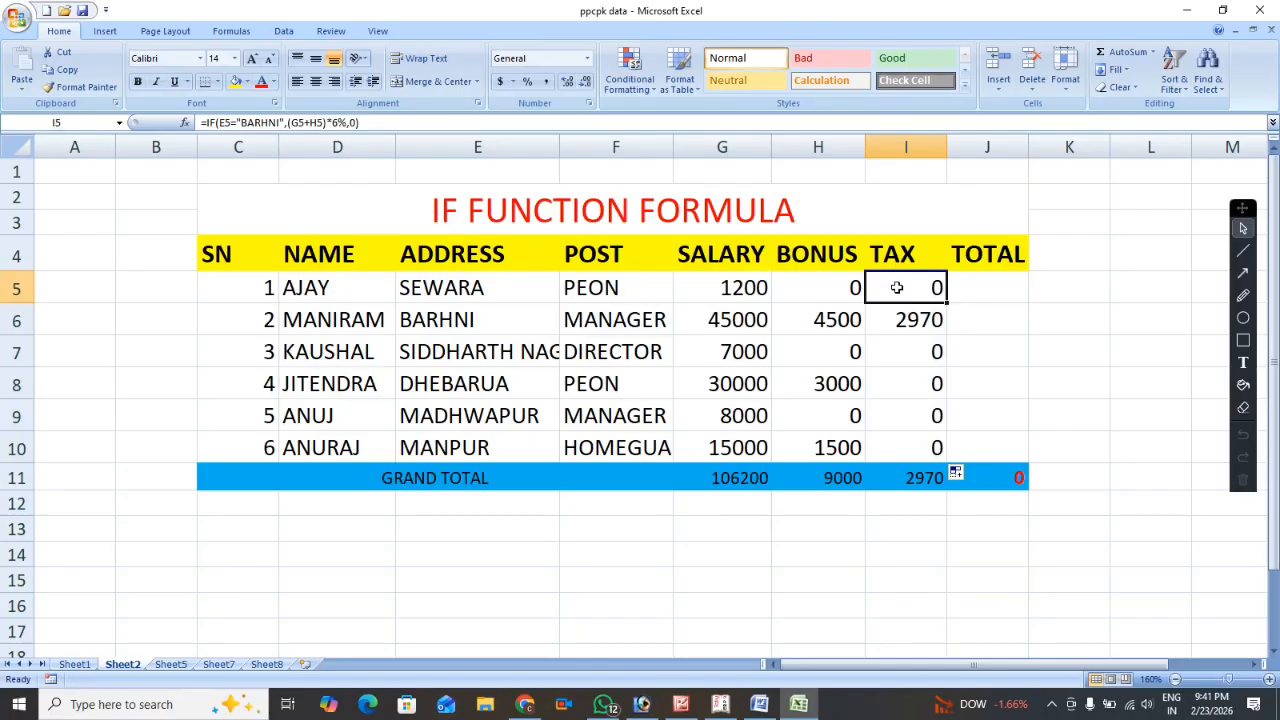
left_click(391, 124)
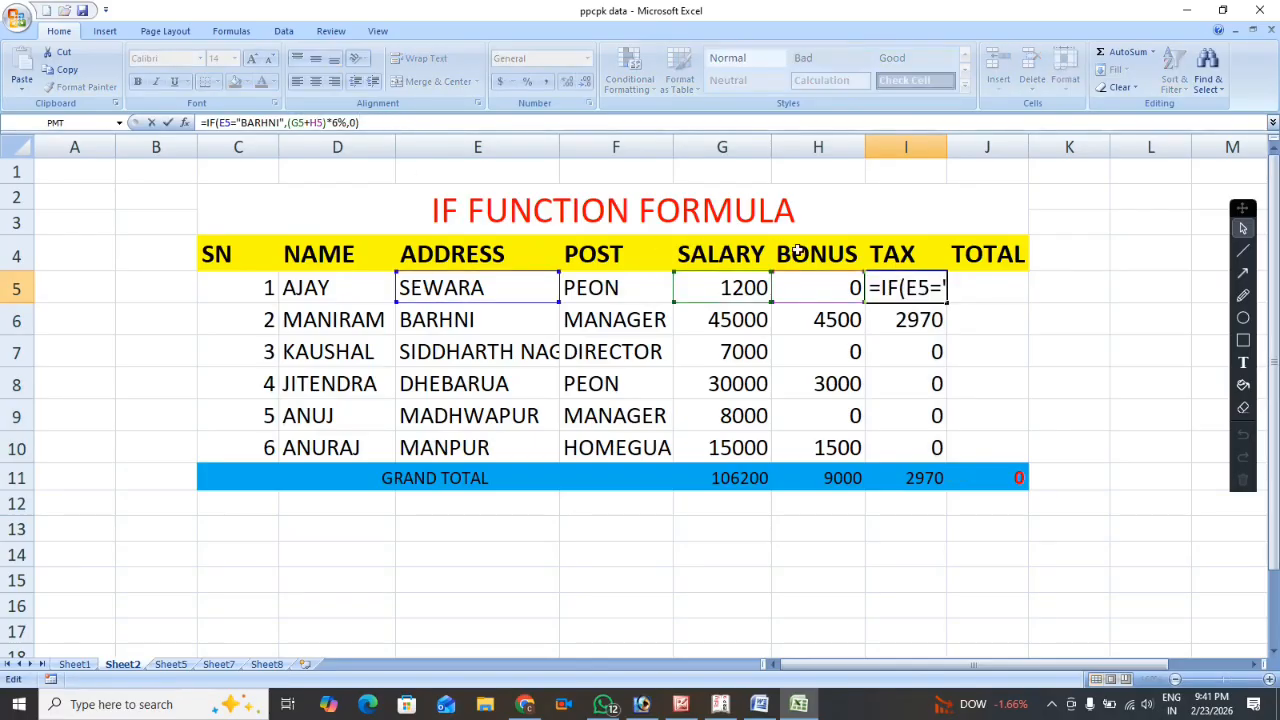
left_click(930, 289)
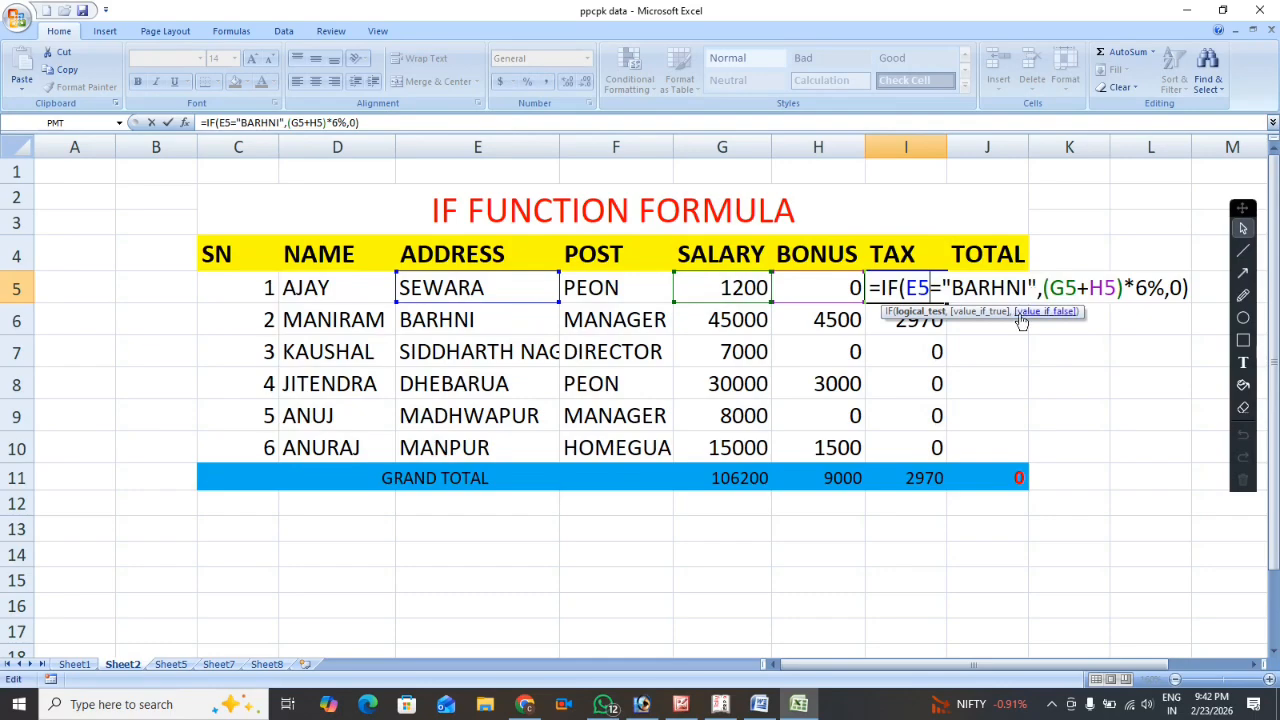
key("Return")
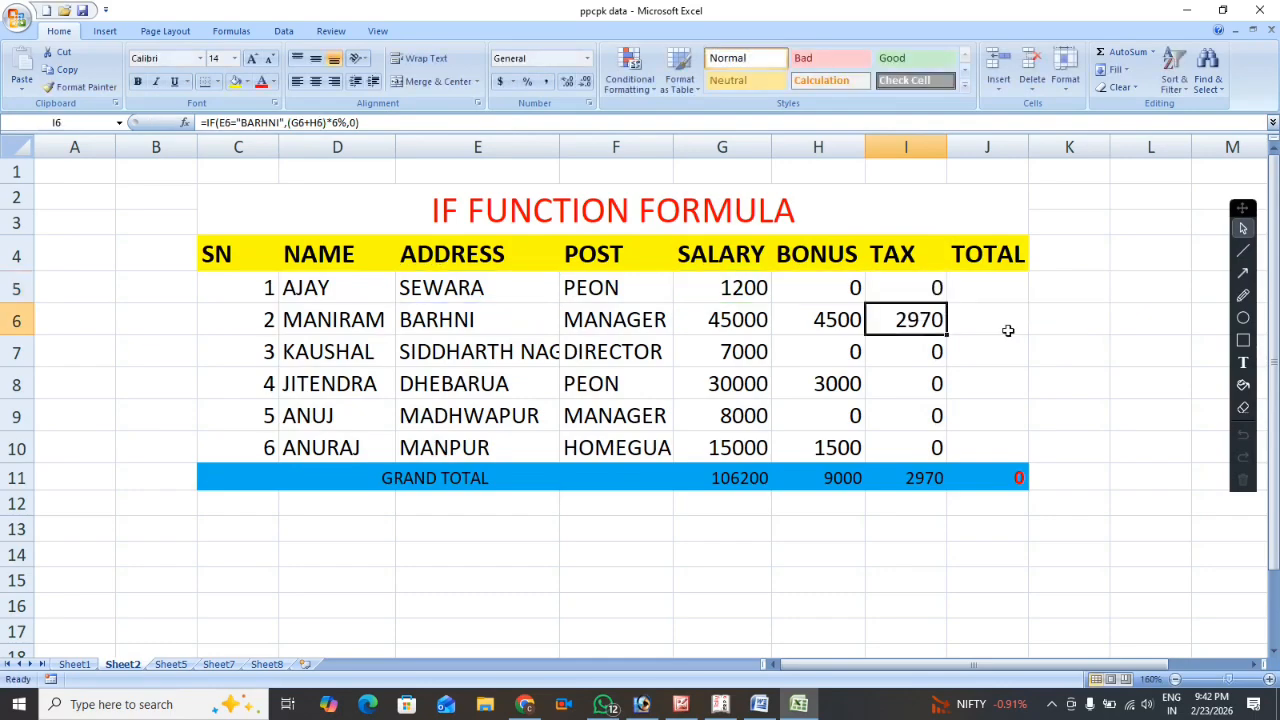
Change the fourth employee's address in E8 to BARHNI and check the tax in I8.
left_click(432, 384)
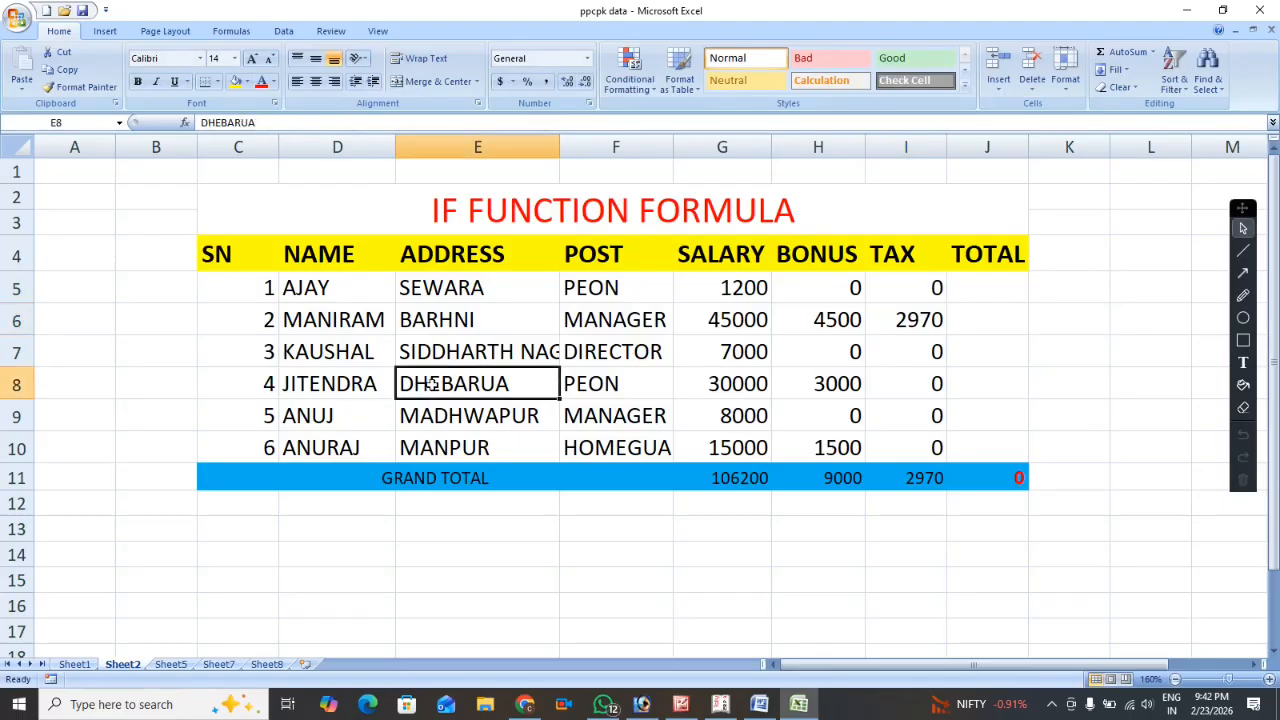
type("BARHNI")
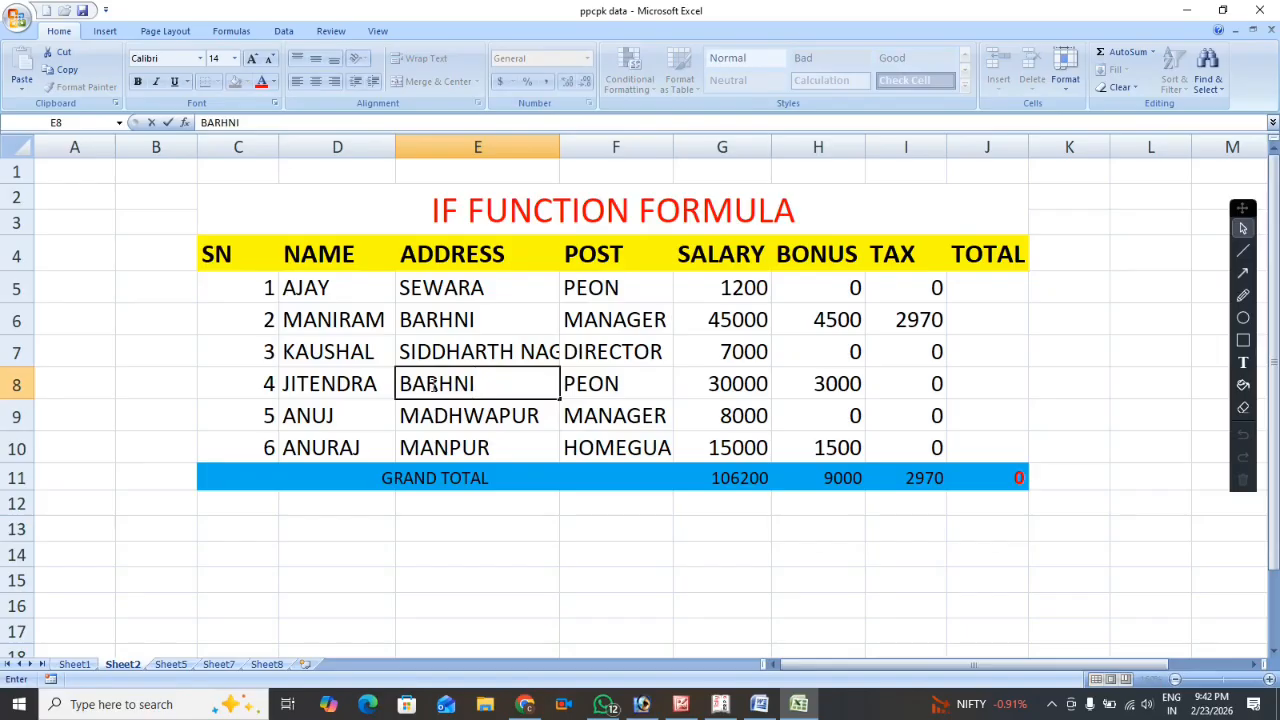
key("Return")
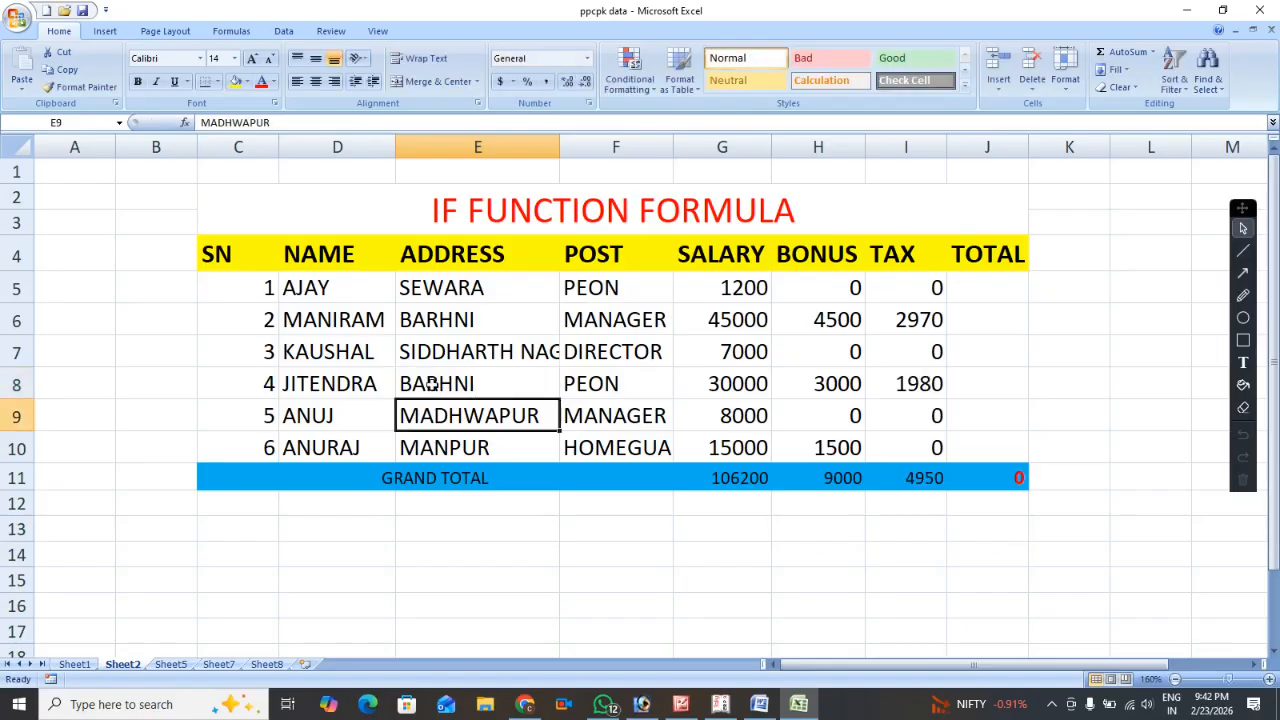
left_click(895, 380)
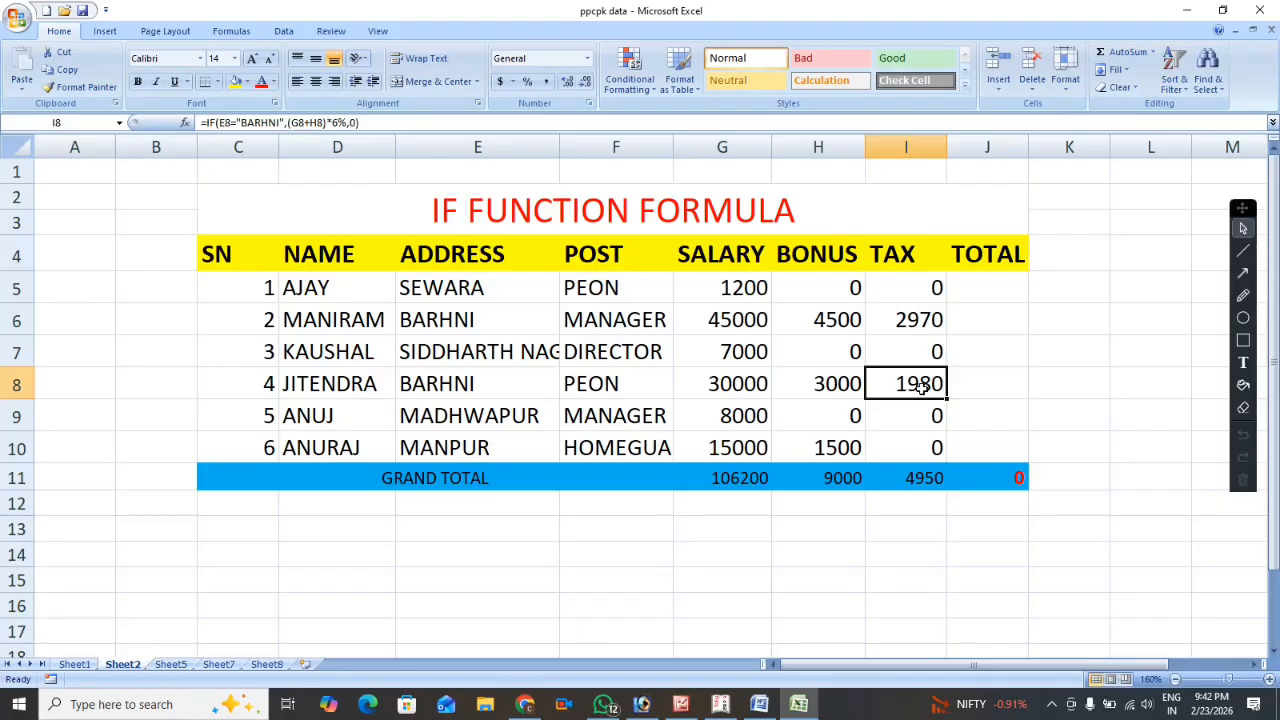
Enter the formula =G5+H5-I5 in total cell J5 to add salary and bonus and subtract tax.
left_click(975, 281)
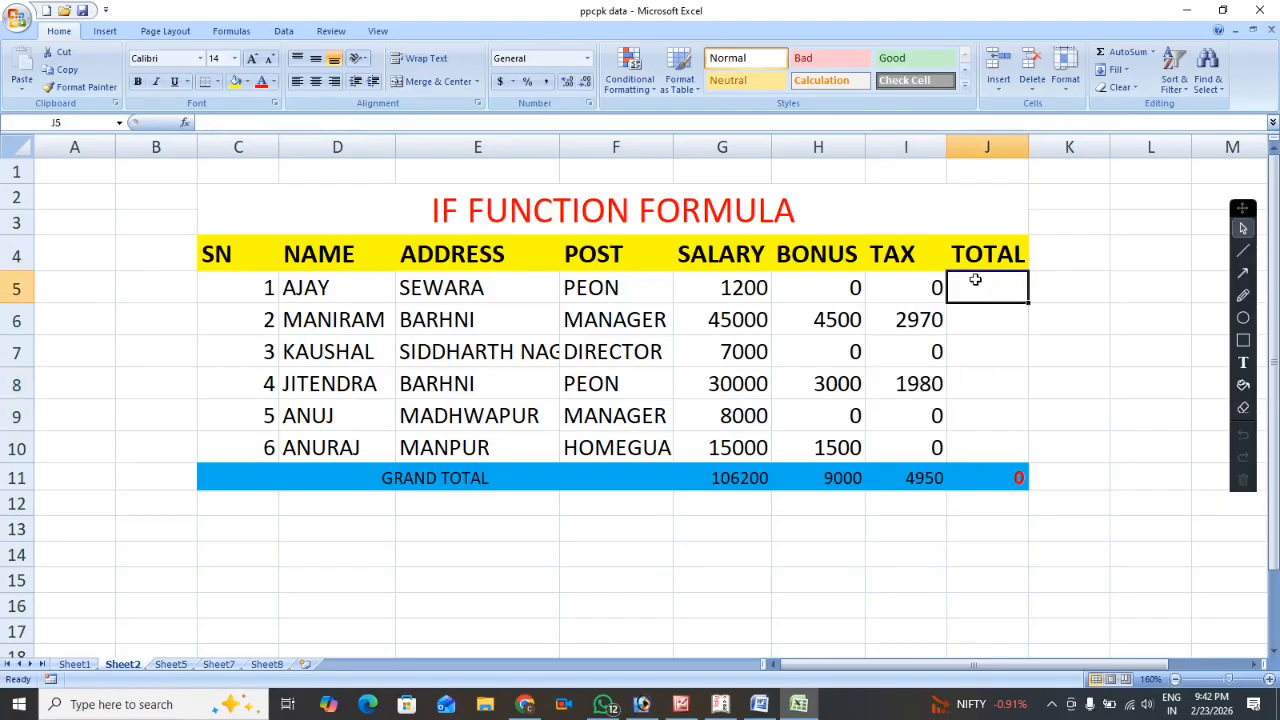
type("=")
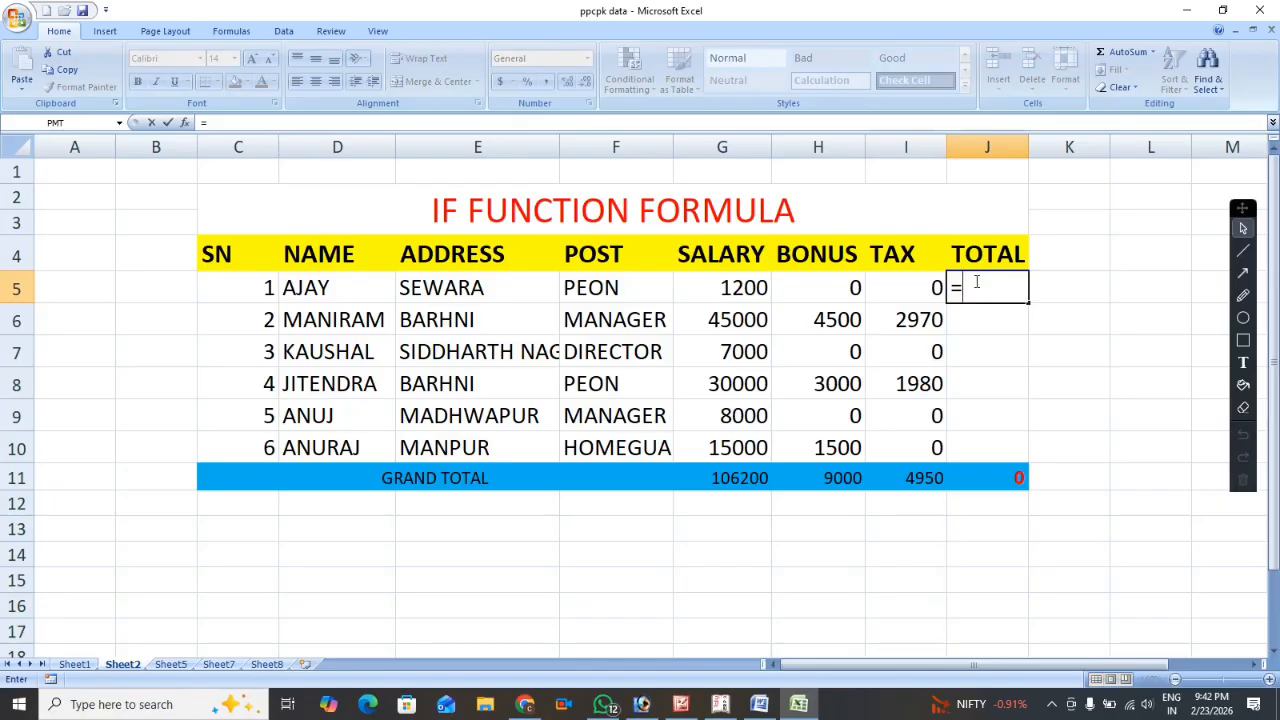
left_click(730, 289)
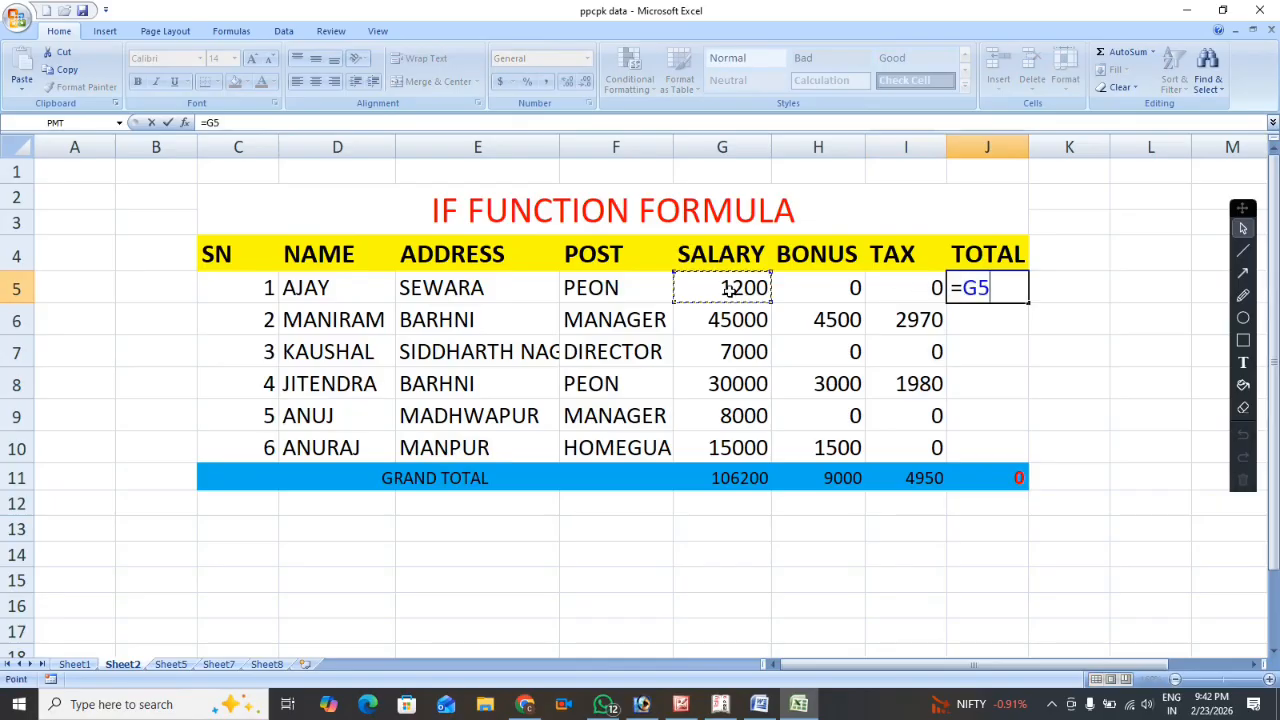
type("+")
left_click(803, 290)
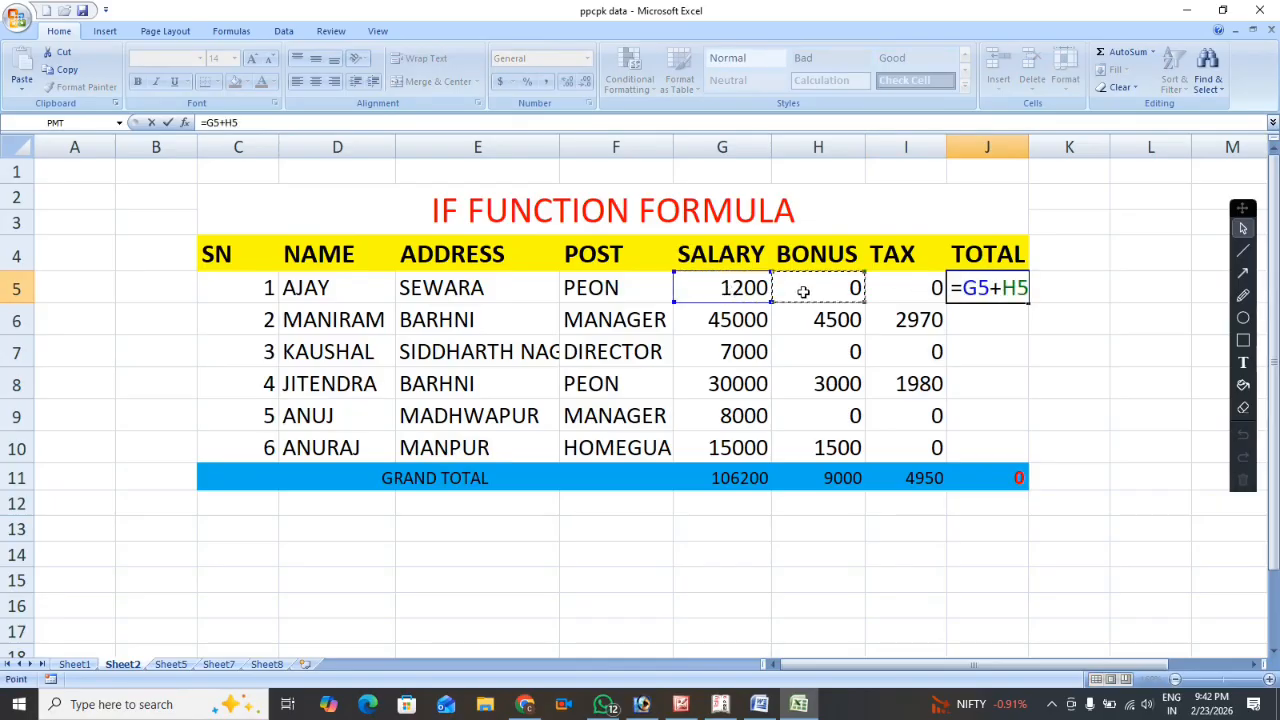
type("-")
left_click(903, 296)
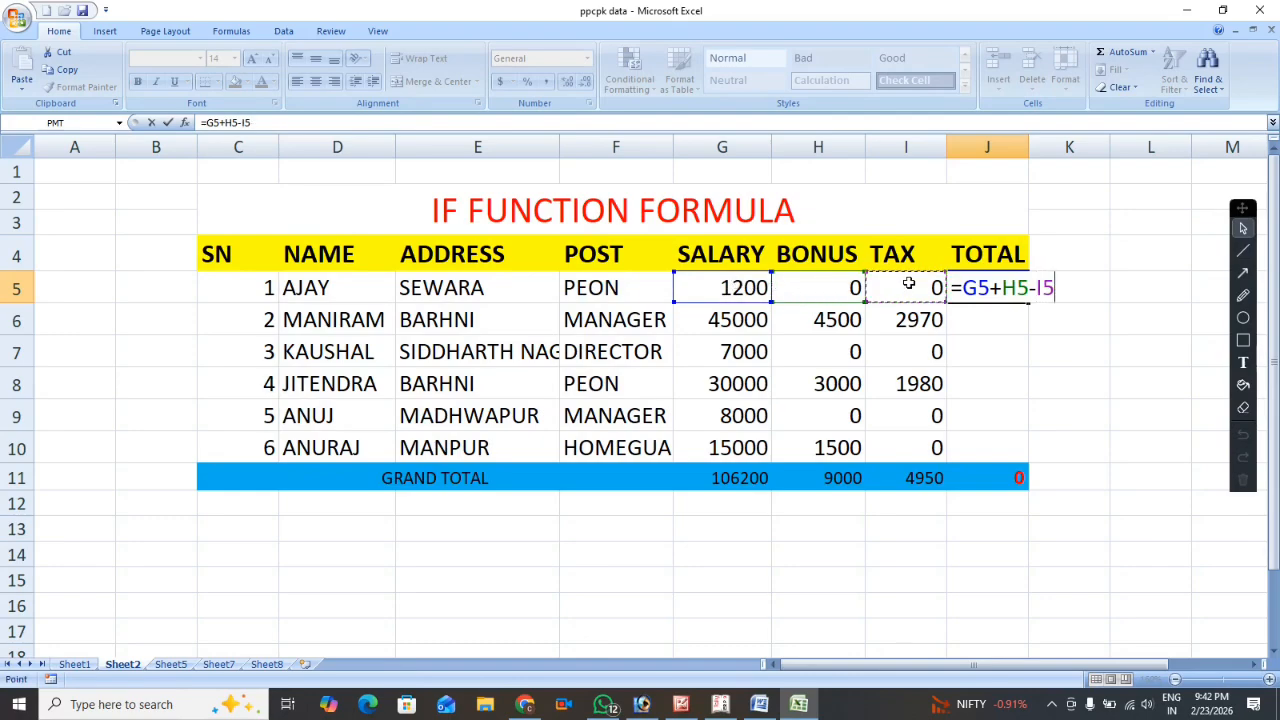
key("Return")
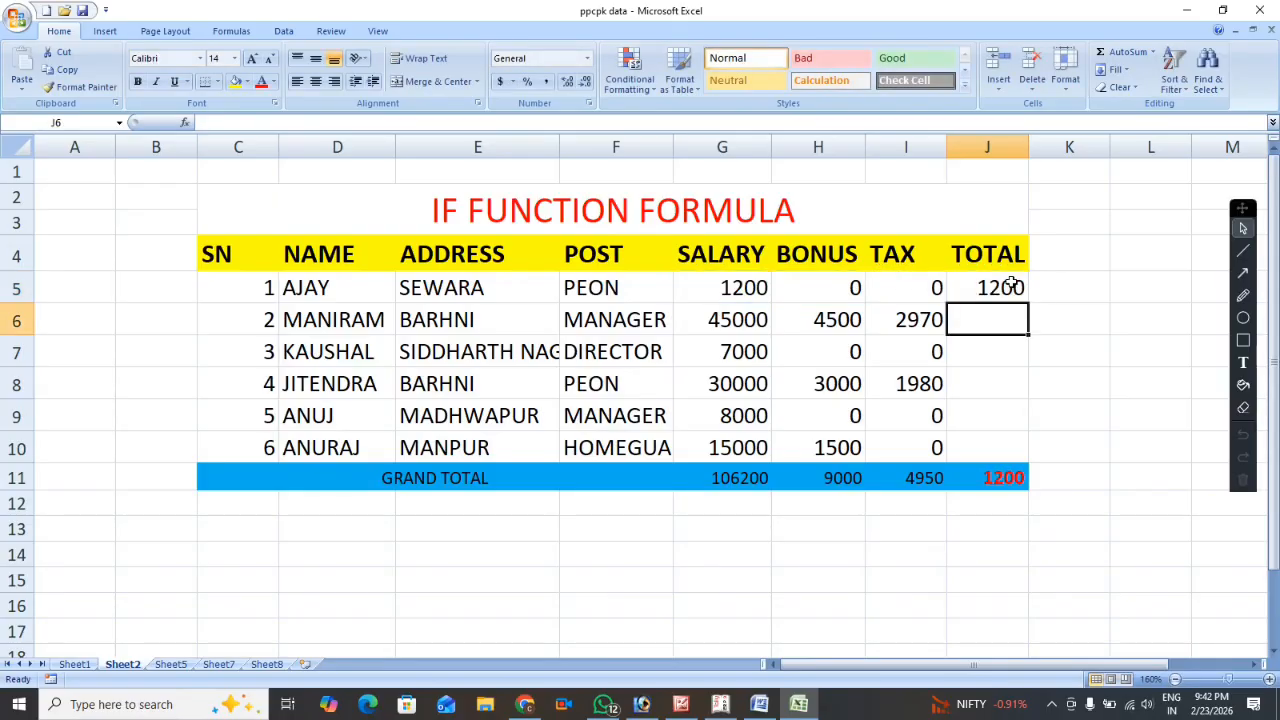
Fill the total formula from J5 down through J10.
left_click(1010, 287)
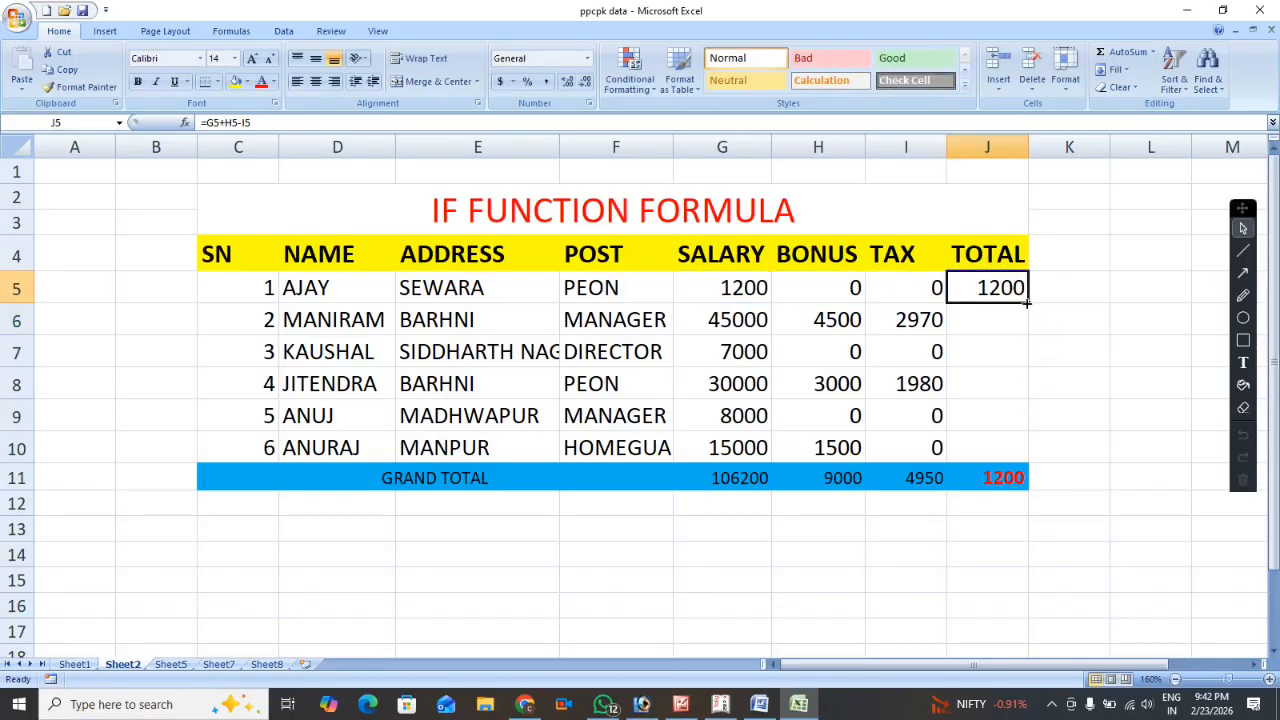
left_click_drag(1027, 301, 1043, 453)
left_click(1142, 339)
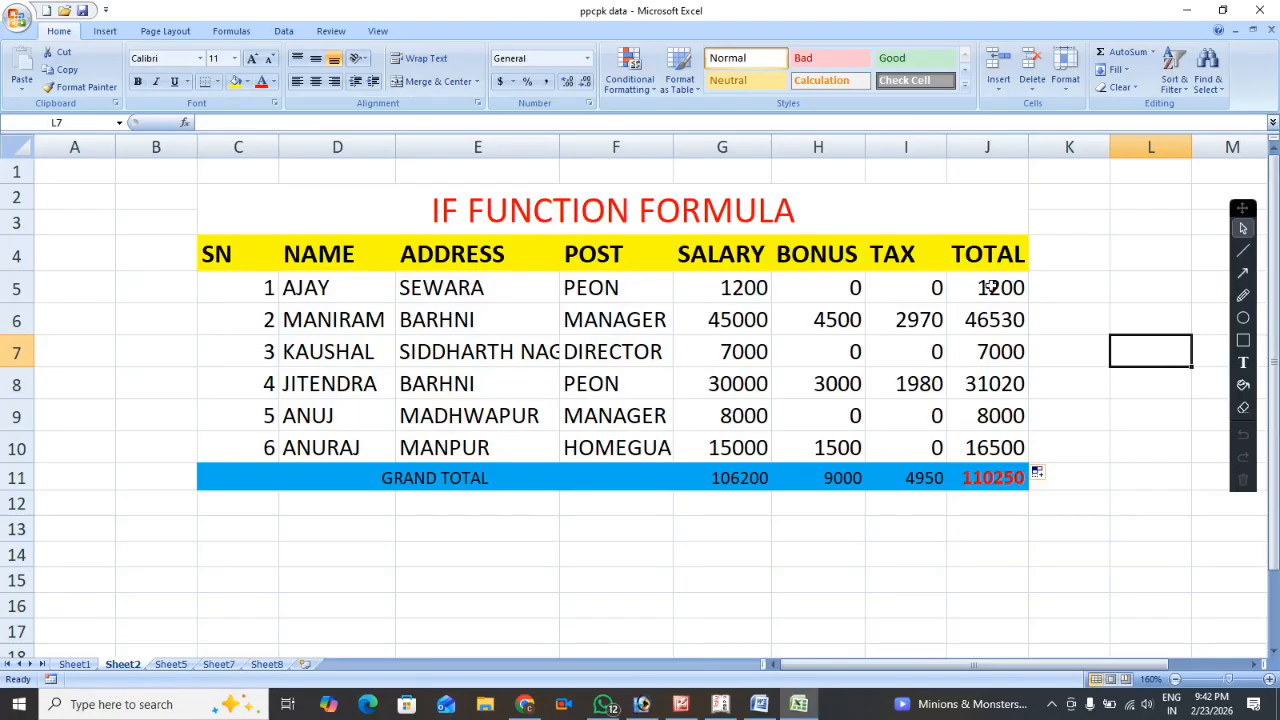
Check the first employee's total, and compare the second employee's salary, bonus, tax and total cells.
left_click(988, 287)
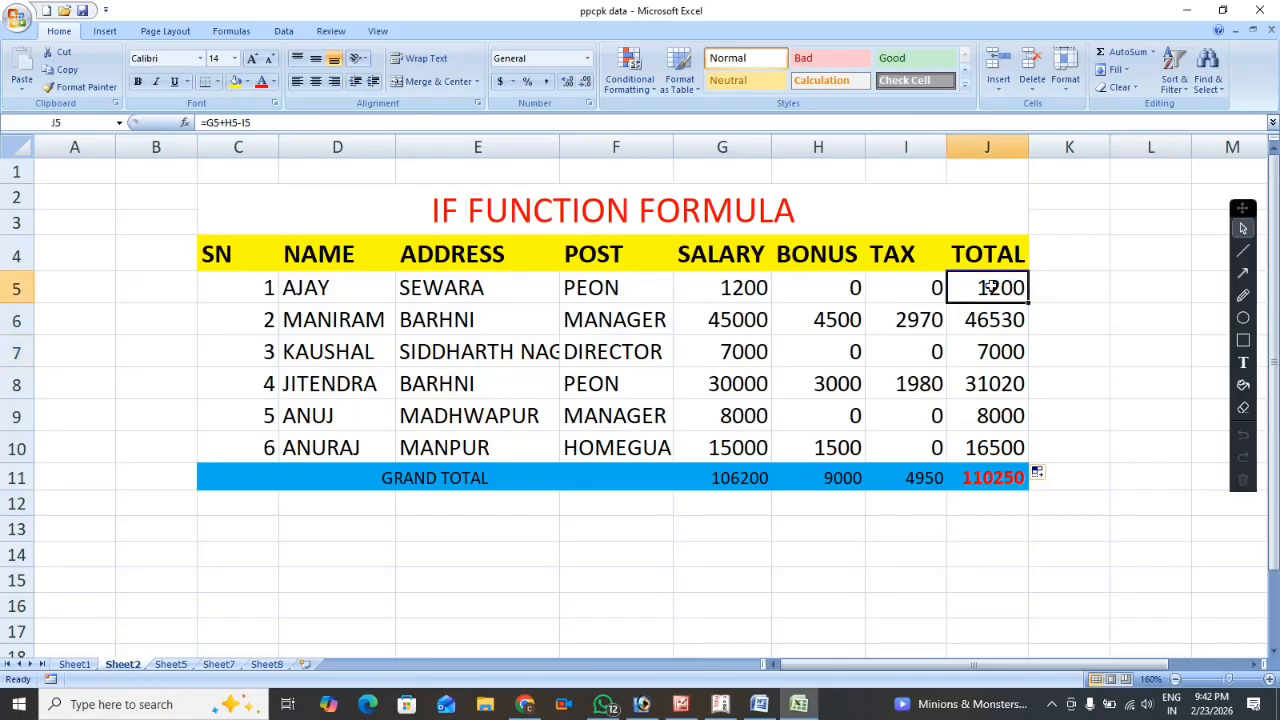
left_click(738, 324)
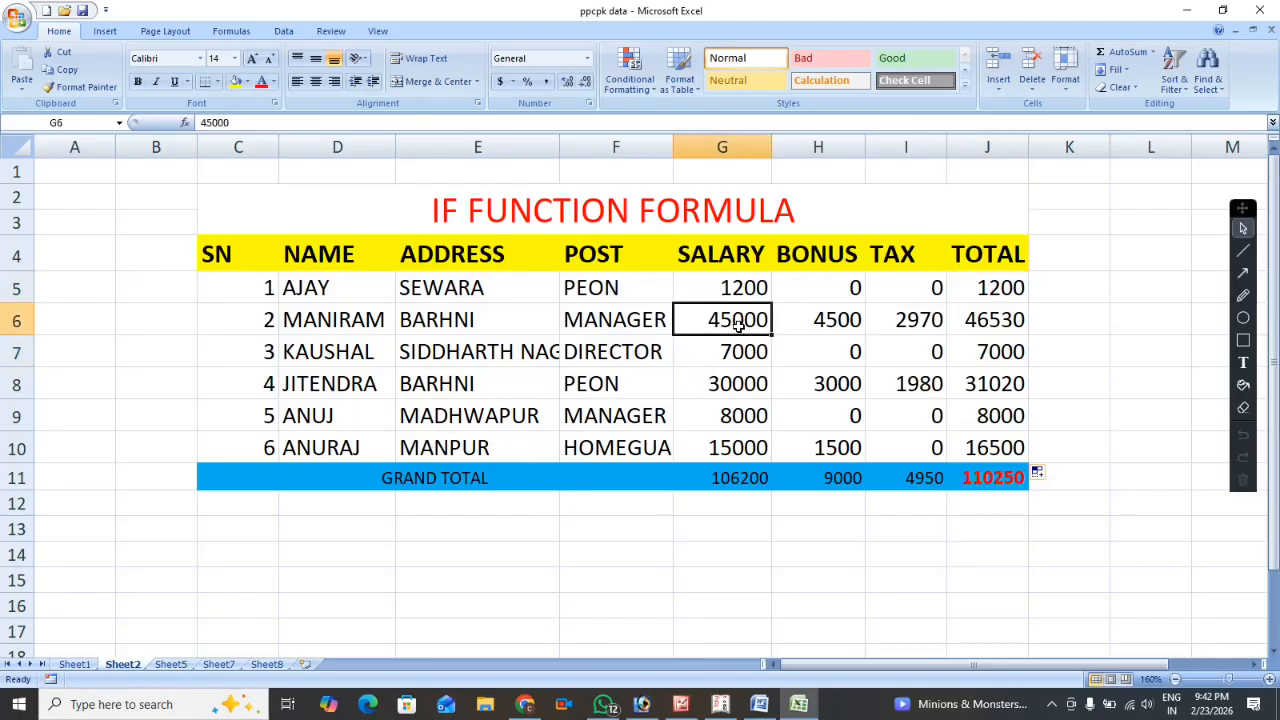
left_click(845, 319)
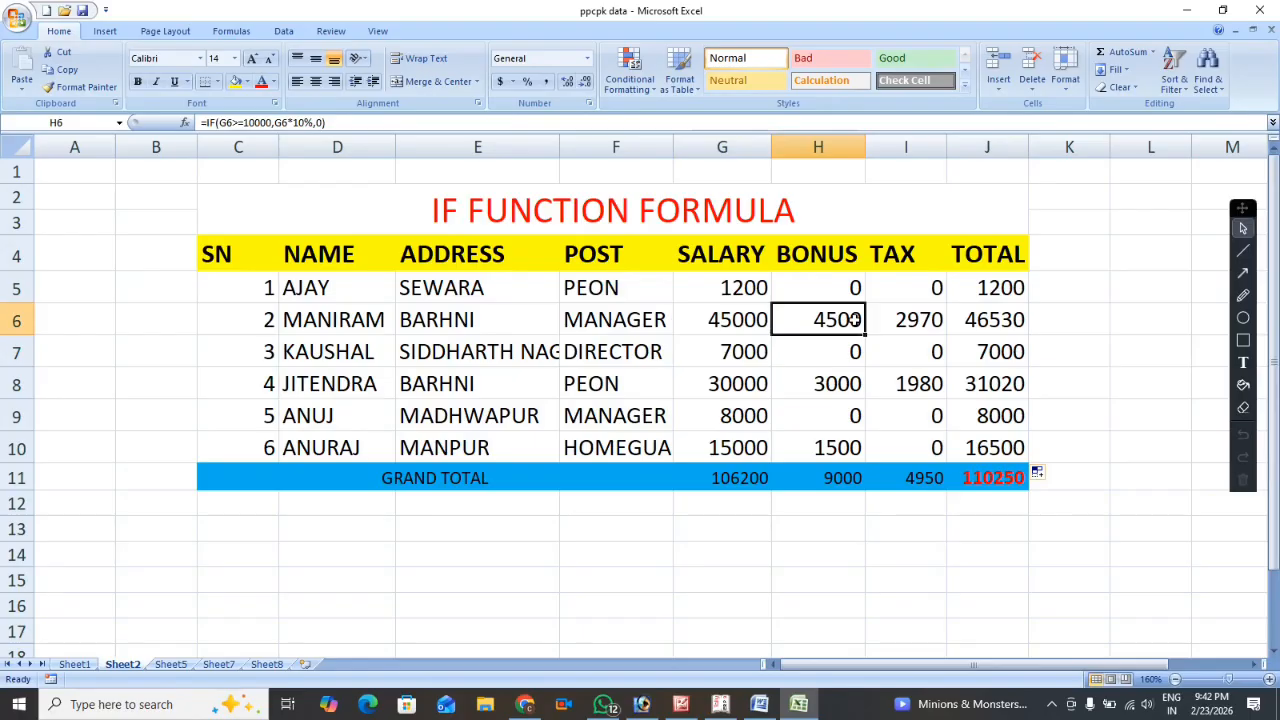
left_click(912, 324)
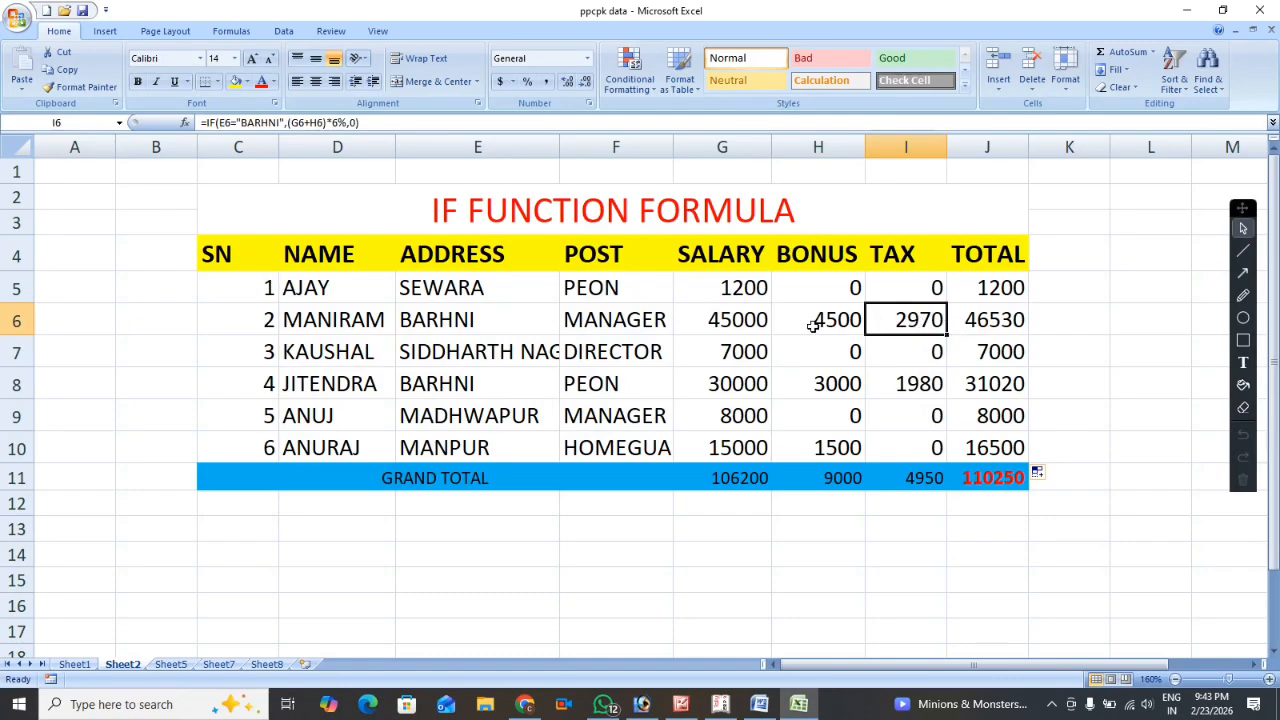
left_click(970, 328)
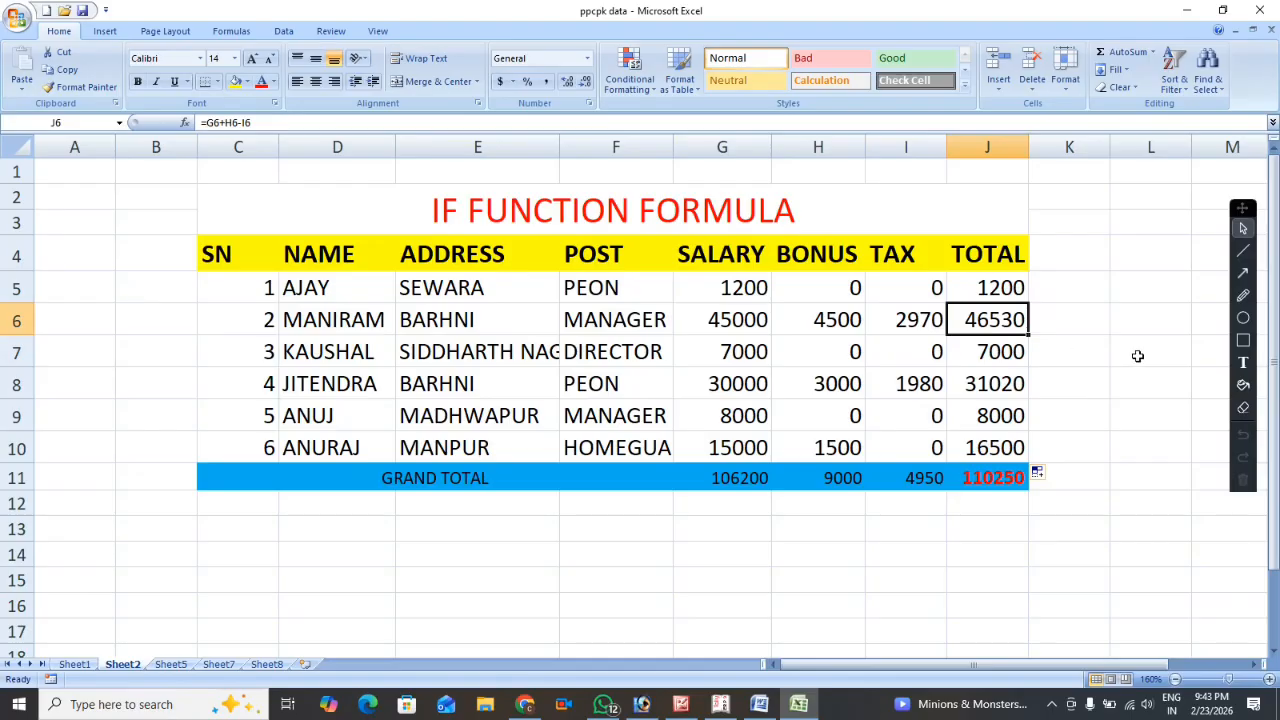
left_click(475, 213)
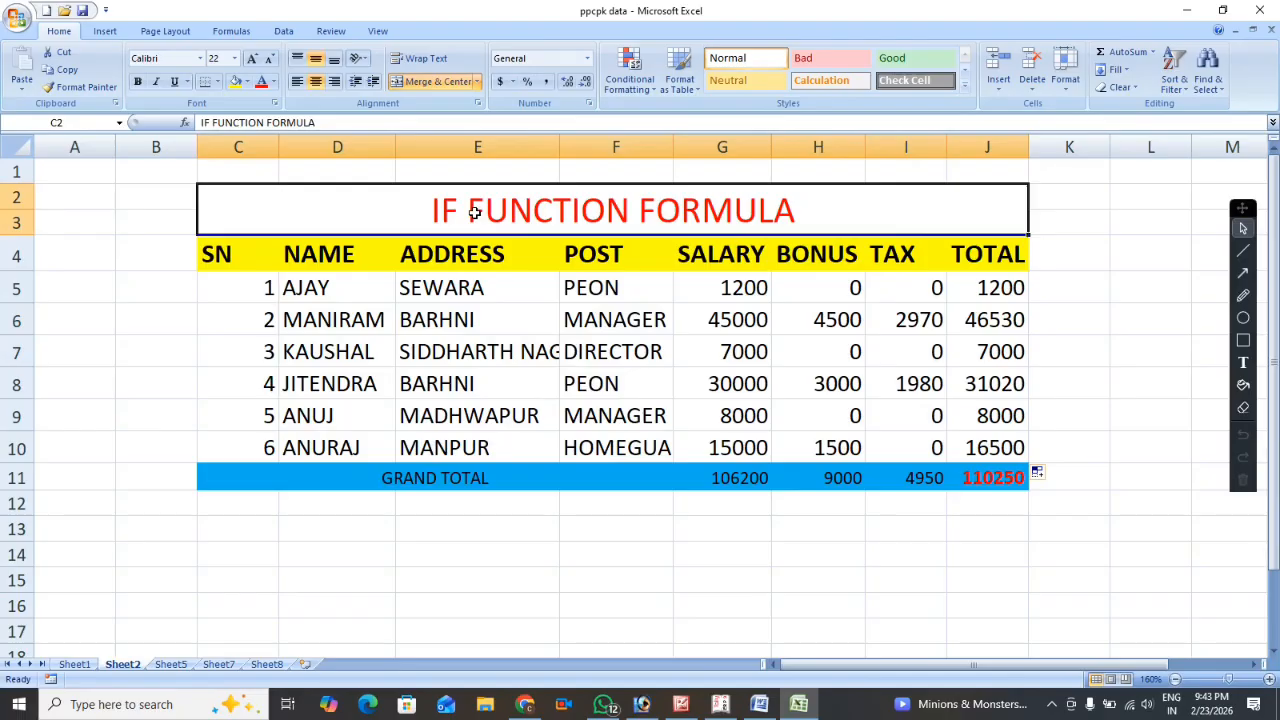
Replace the title in merged cell C2 with AND FUNCTION FORMULA.
type("AN")
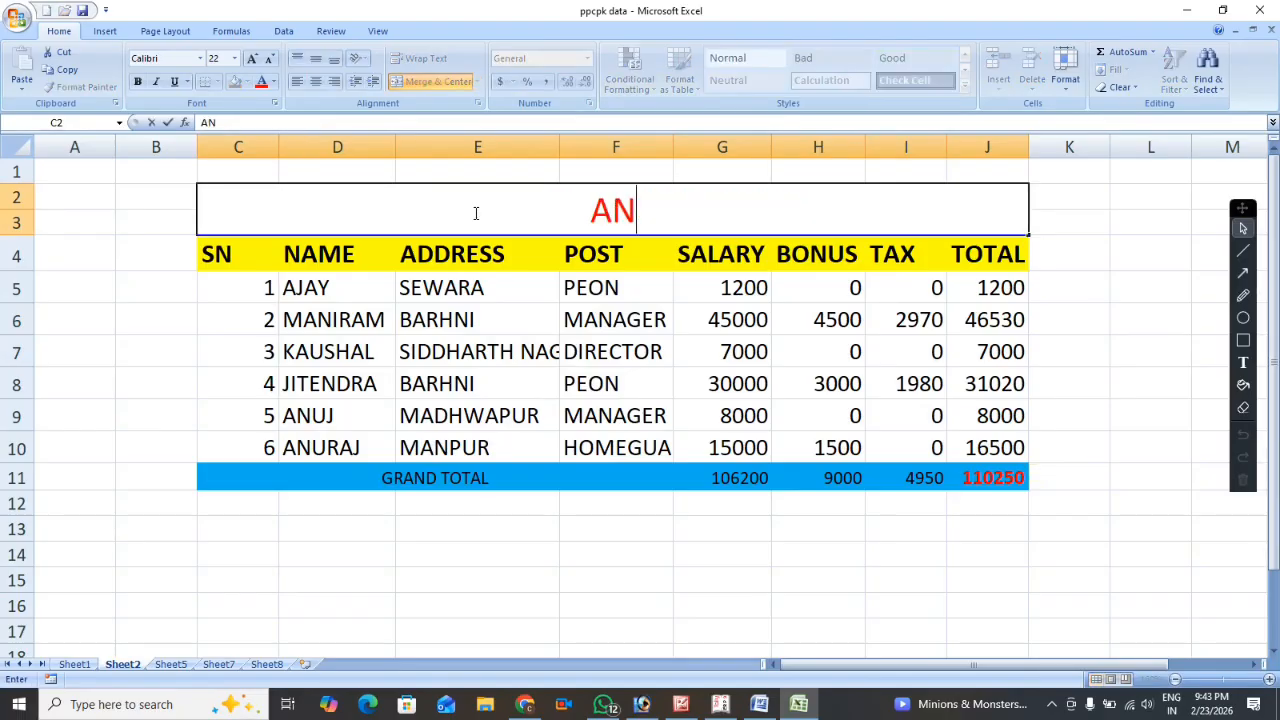
type("D FUNC")
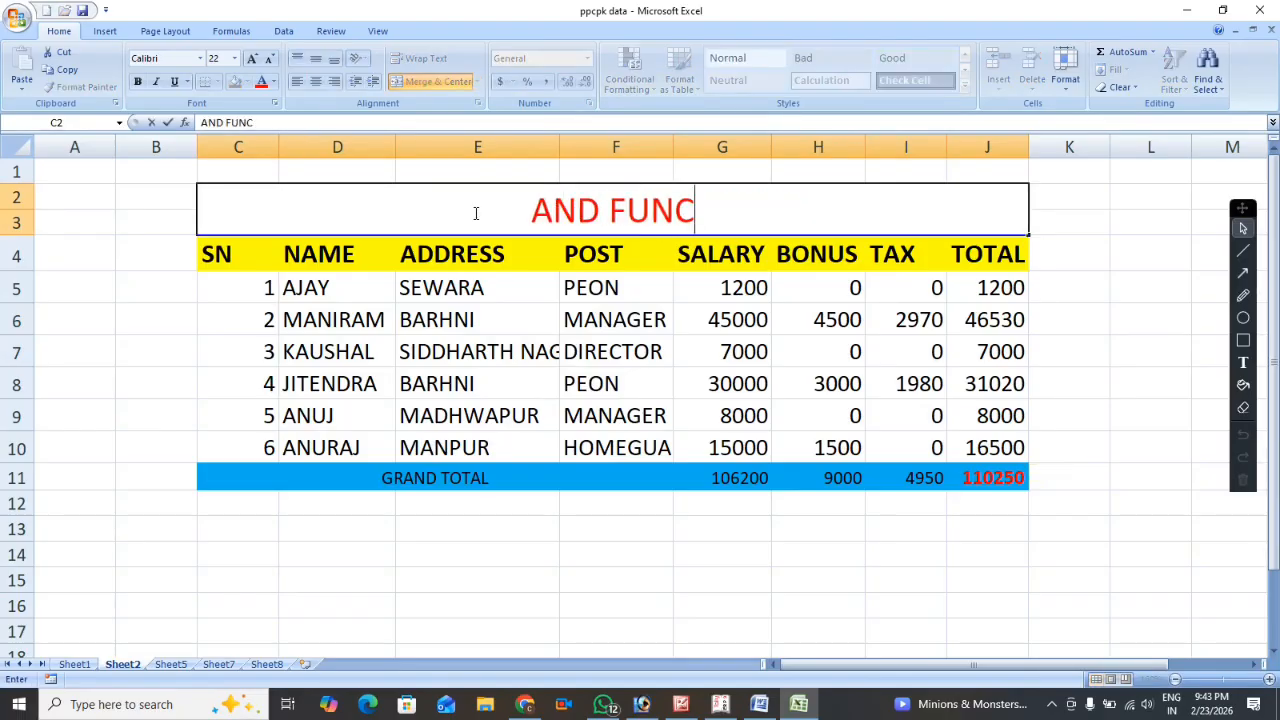
type("TION F")
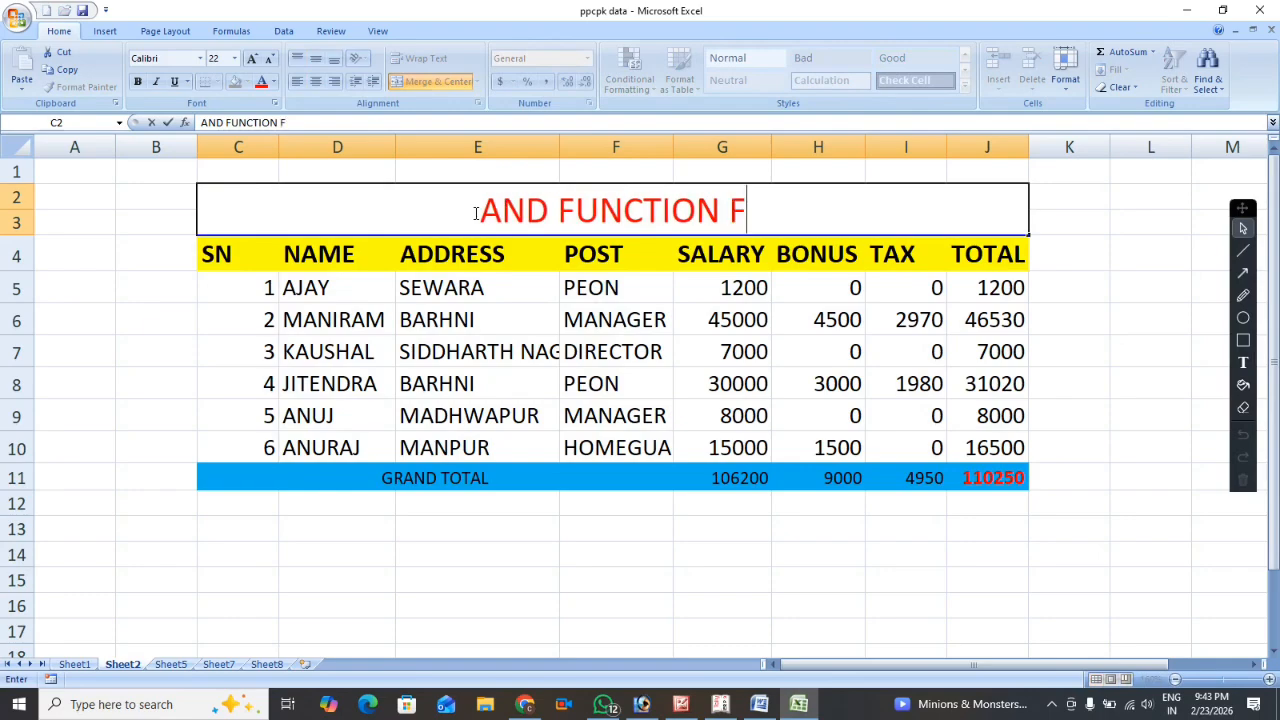
type("ORMULA")
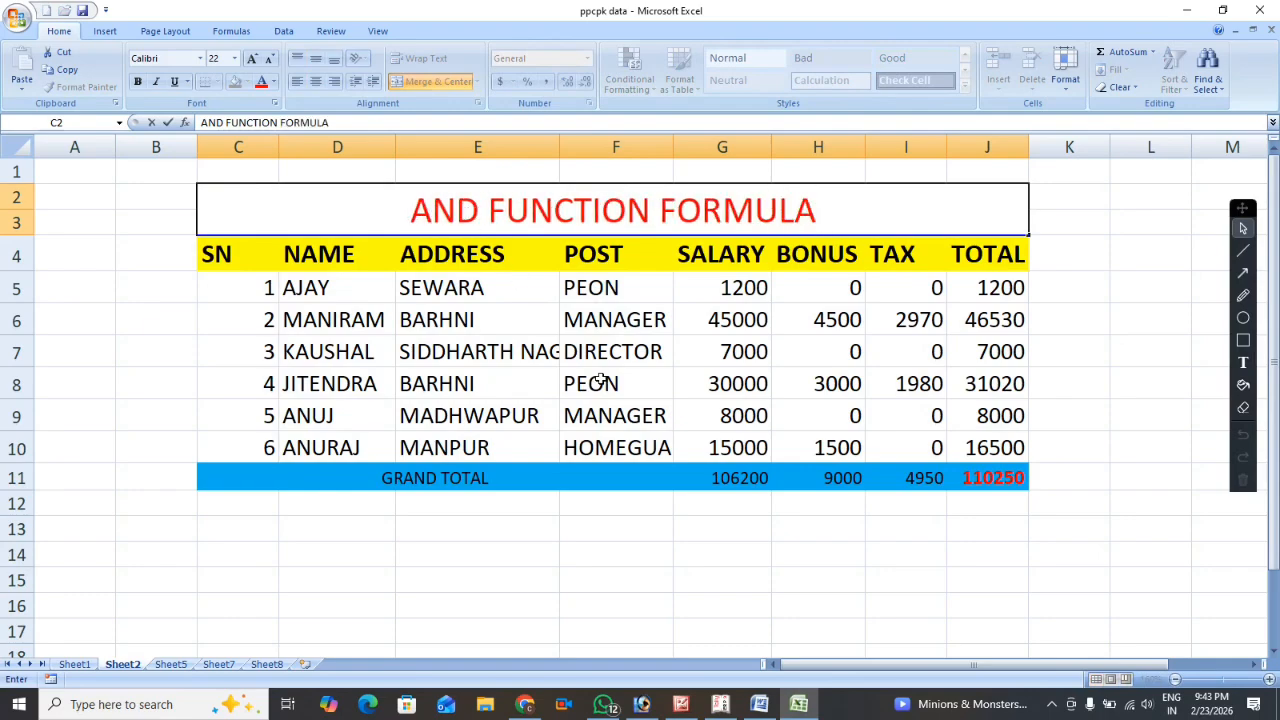
Clear the bonus, tax and total values of all six employees in H5:J10.
left_click(818, 289)
left_click_drag(814, 286, 995, 436)
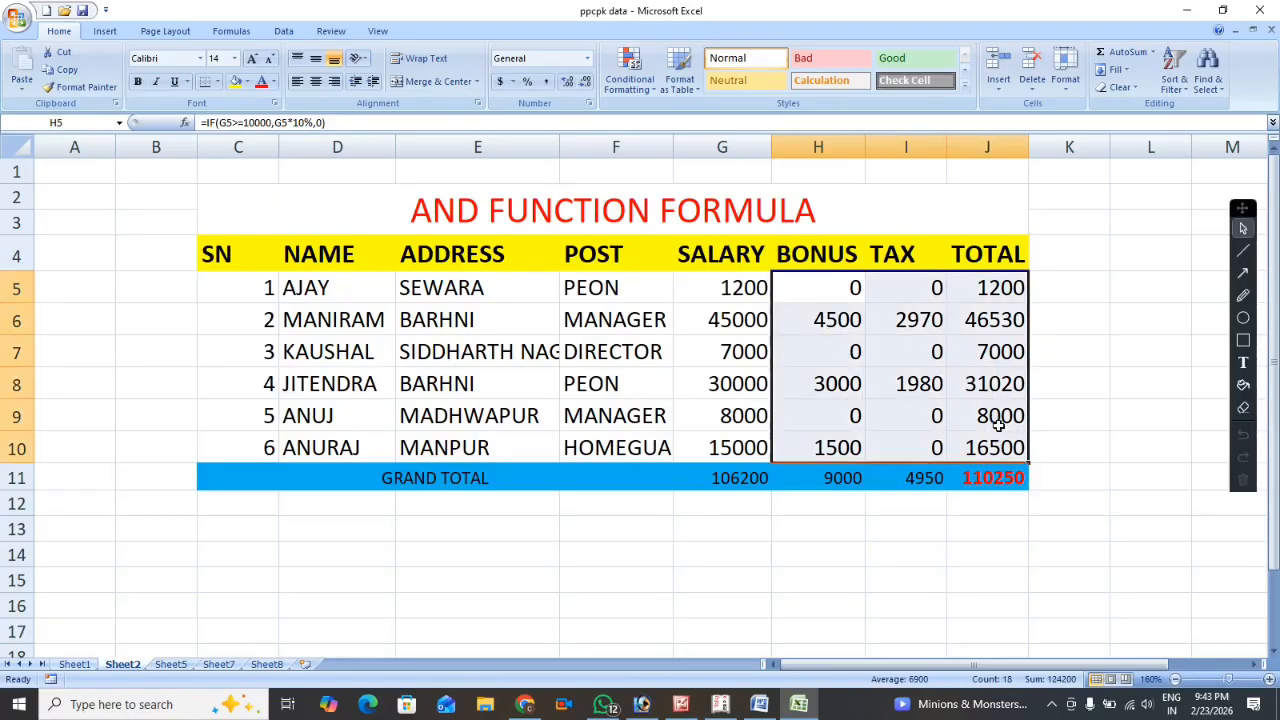
key("Delete")
Begin an IF formula in bonus cell H5 with the condition G5<=10000.
left_click(819, 288)
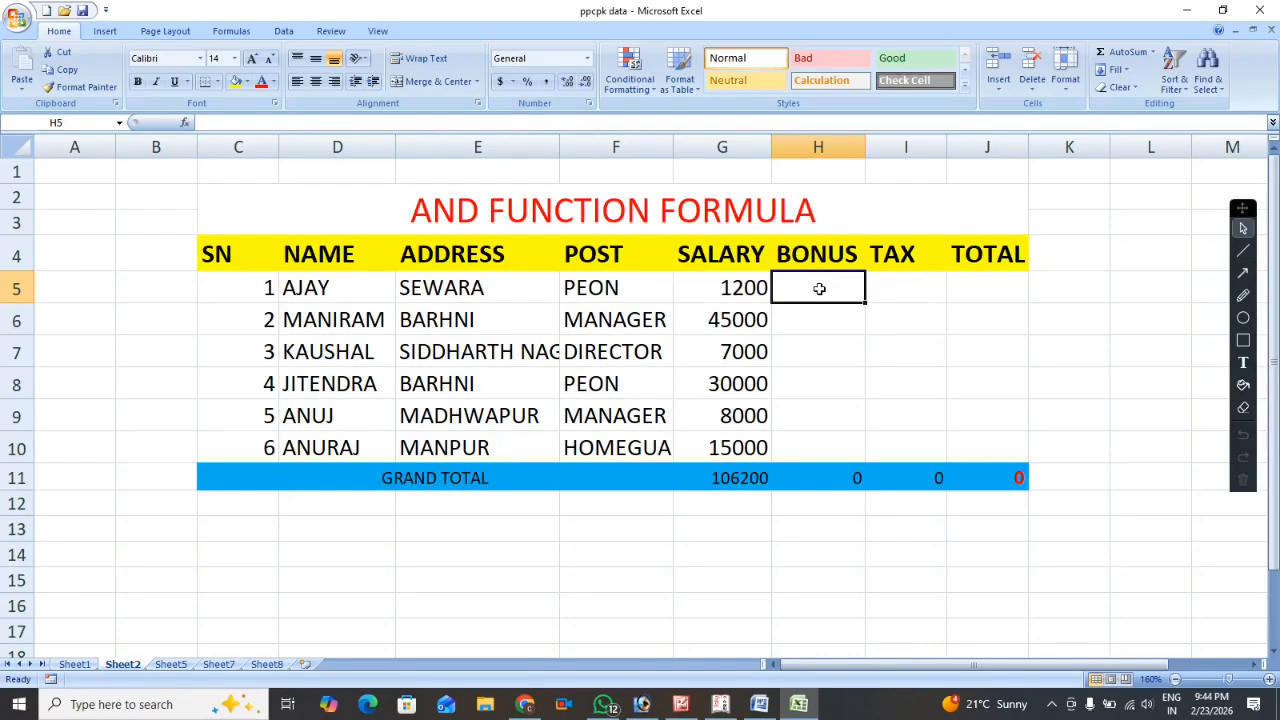
type("=")
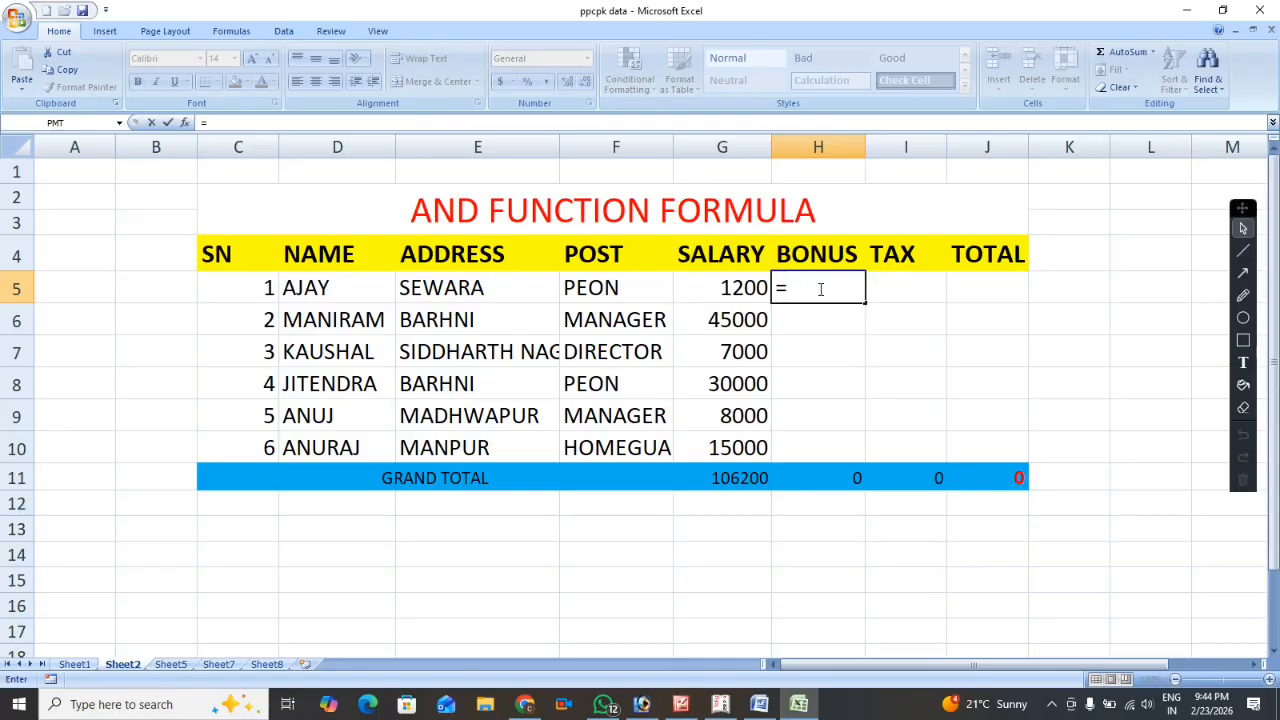
type("IF")
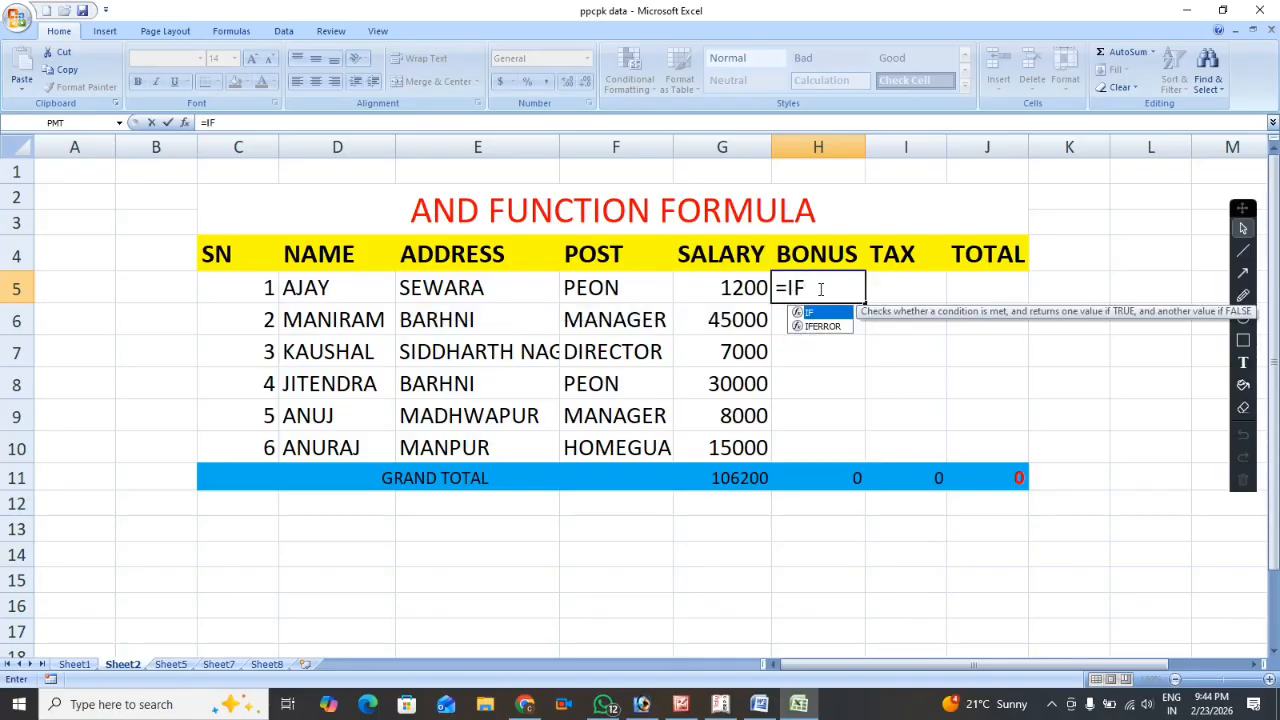
type("(")
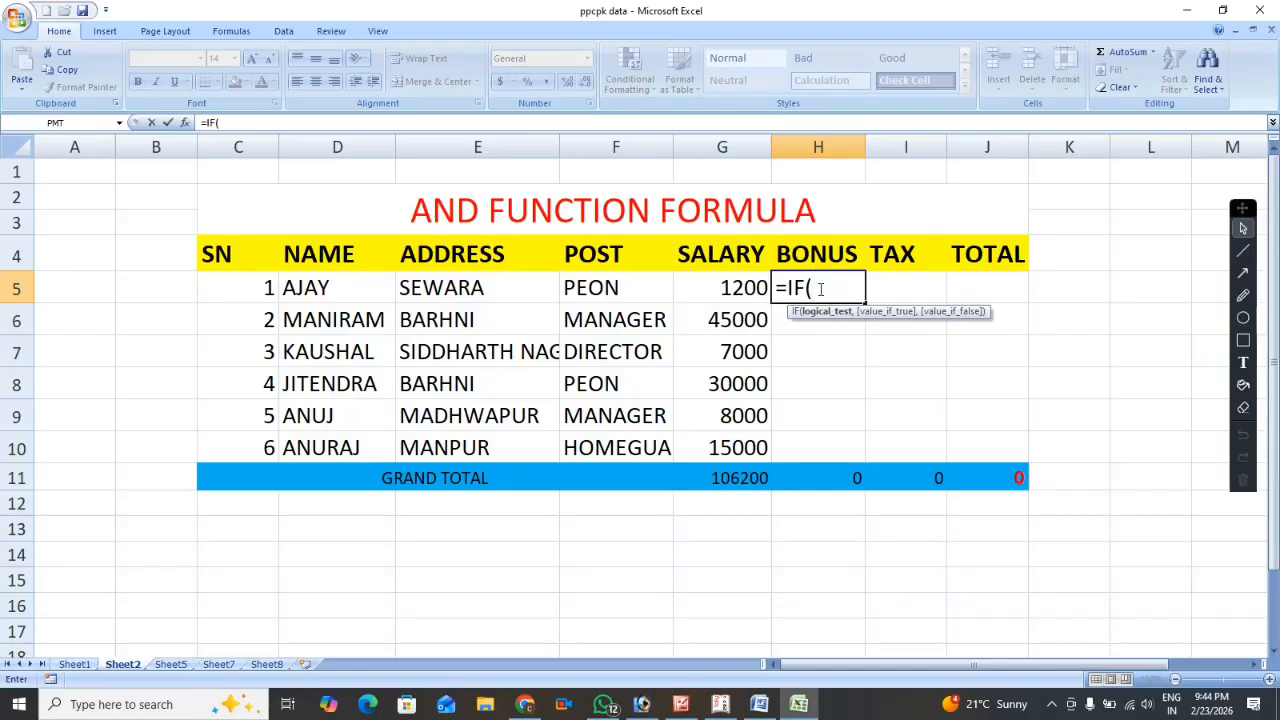
left_click(709, 296)
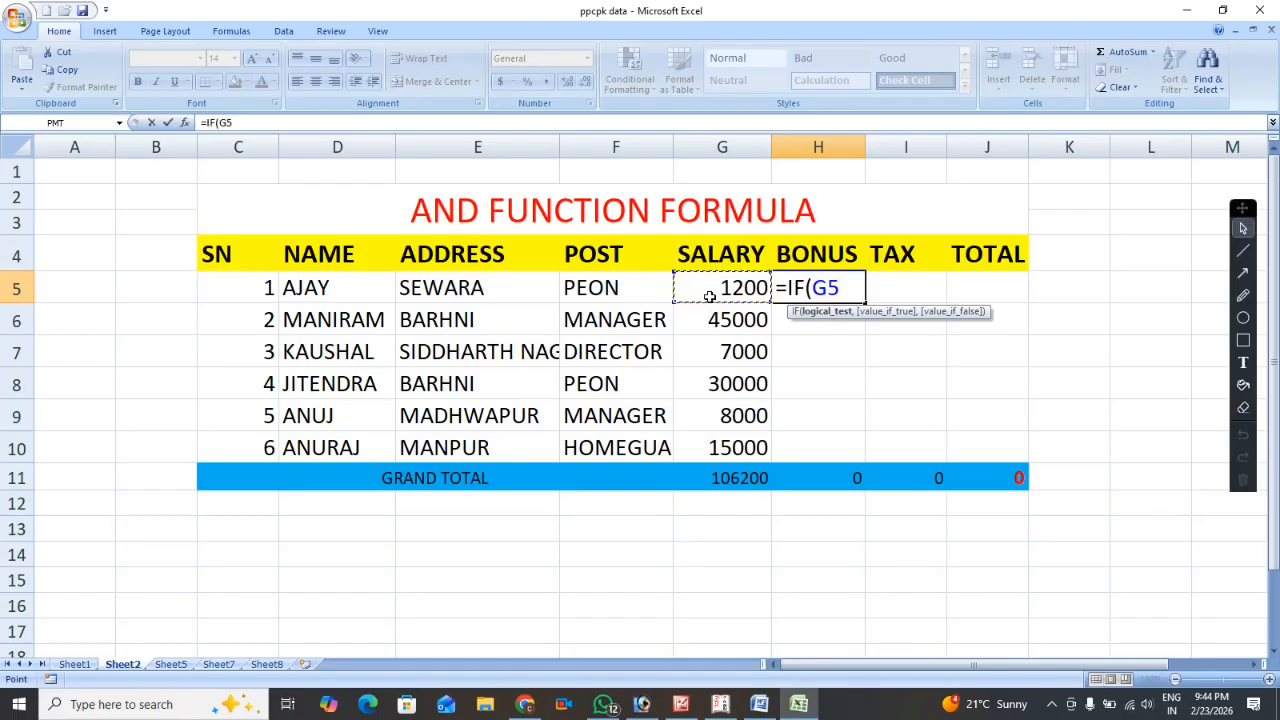
type("<=")
type("10000")
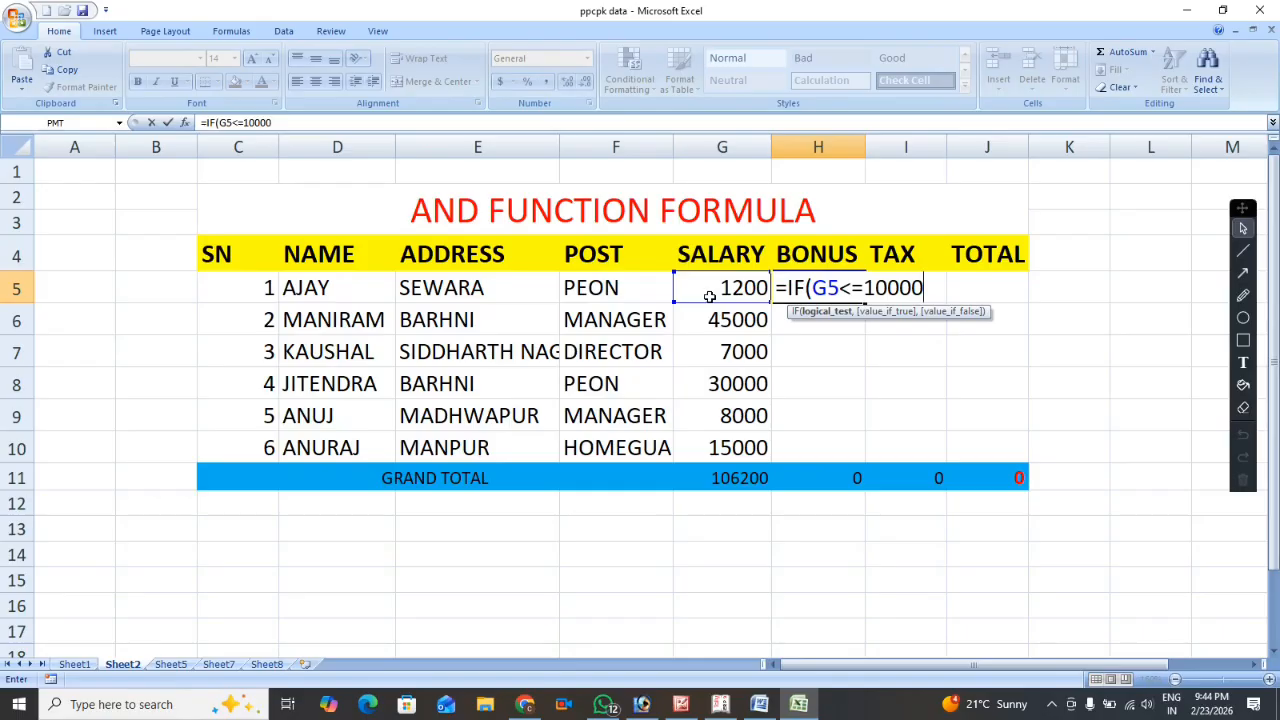
Add G5*10% as the value if true in the H5 formula and open the value-if-false argument.
type(",")
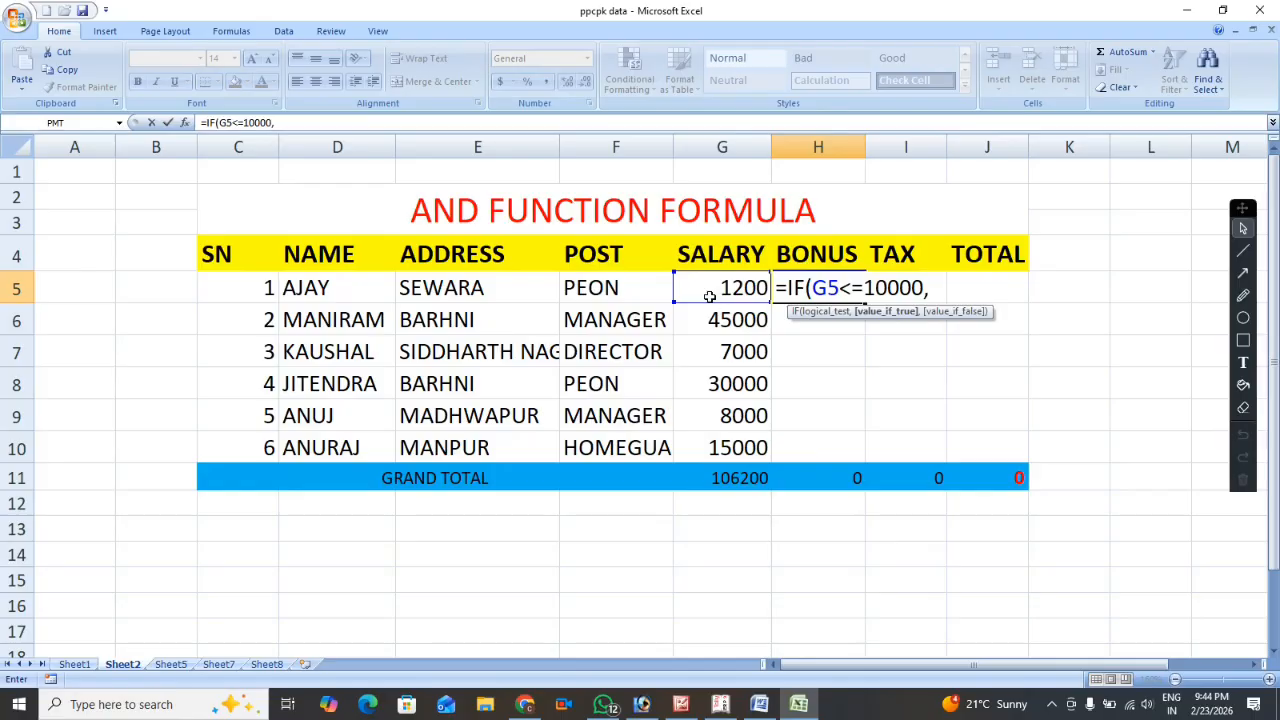
left_click(709, 296)
type("*10%")
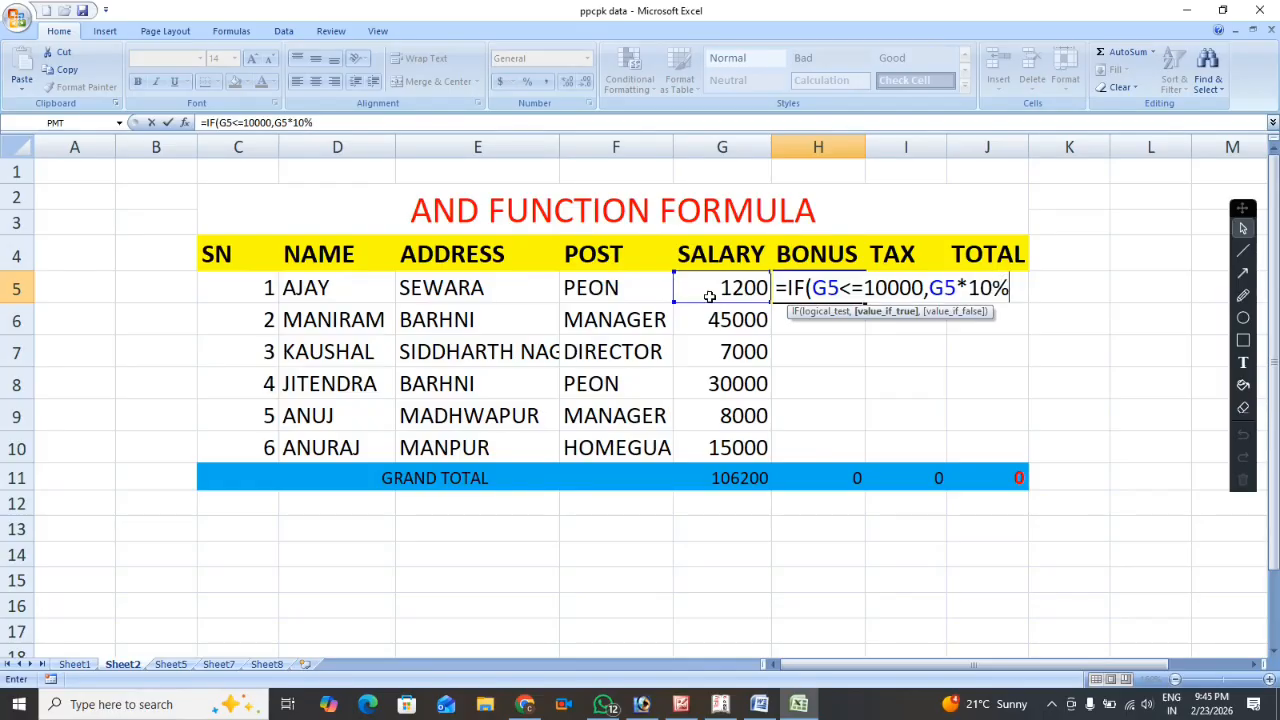
type(",")
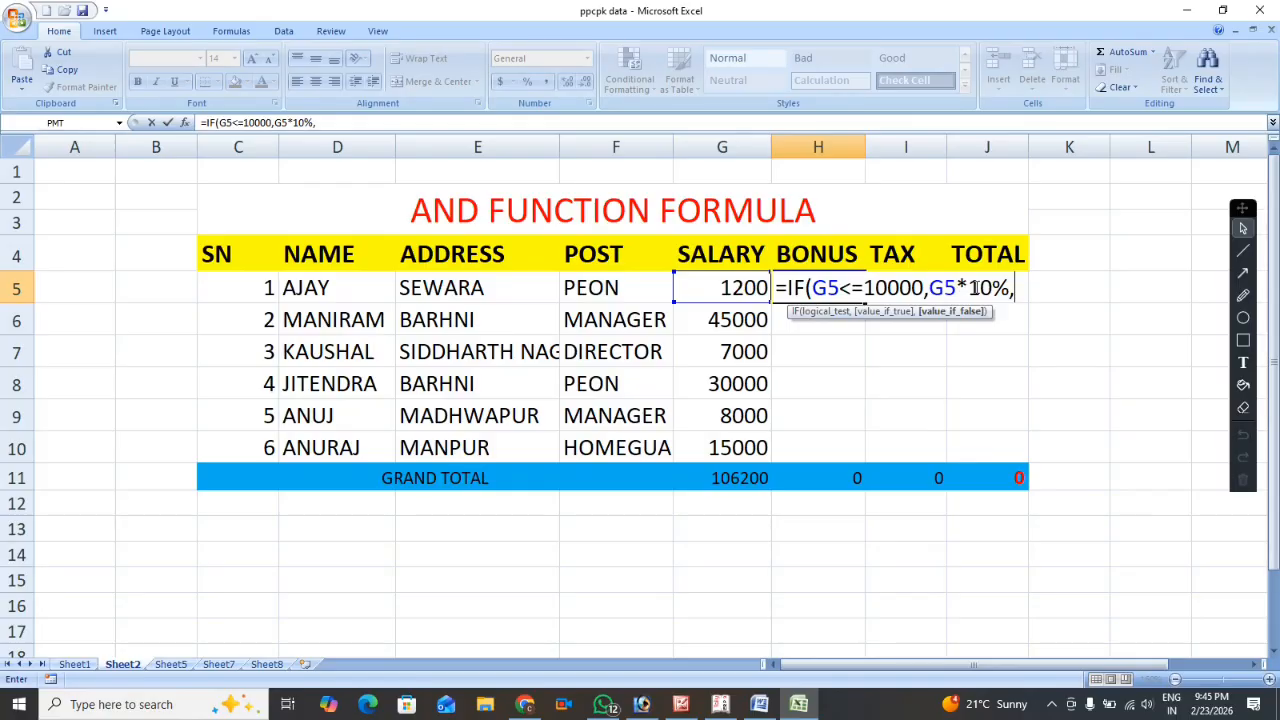
Nest IF(AND( as the value if false in the H5 formula, with G5>10000 as the first condition.
type("IF")
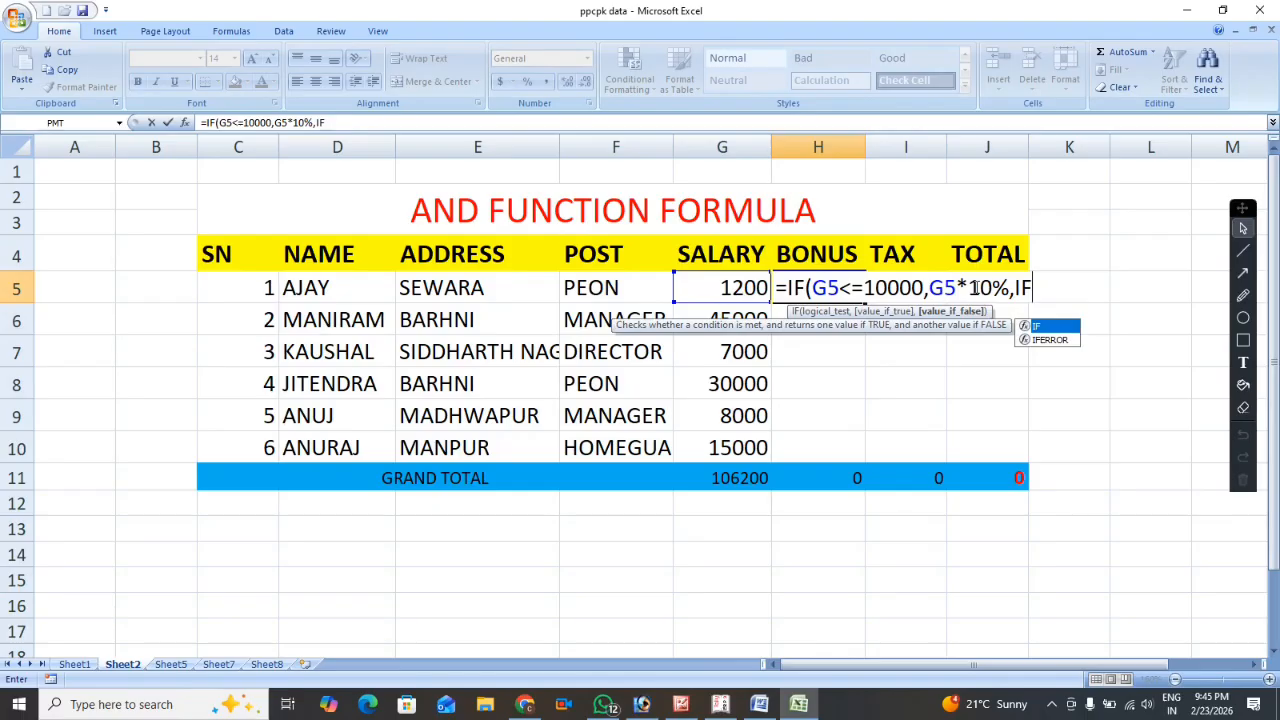
type("(")
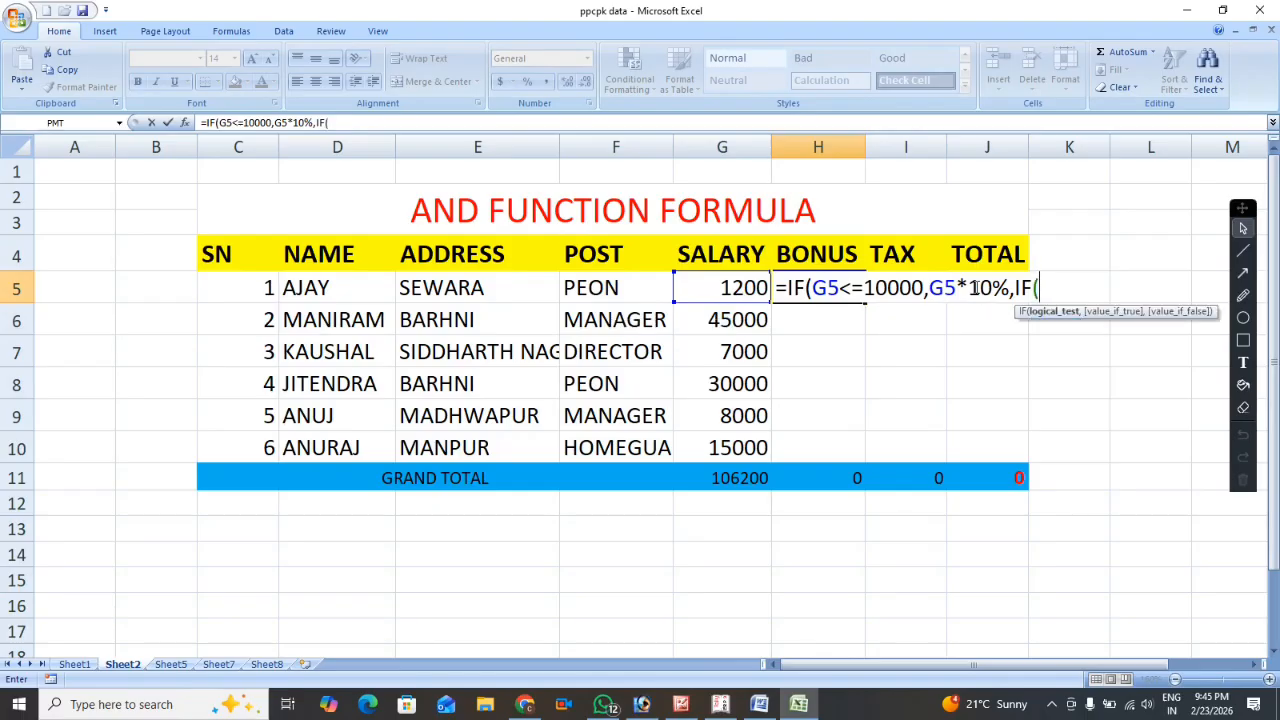
type("AND")
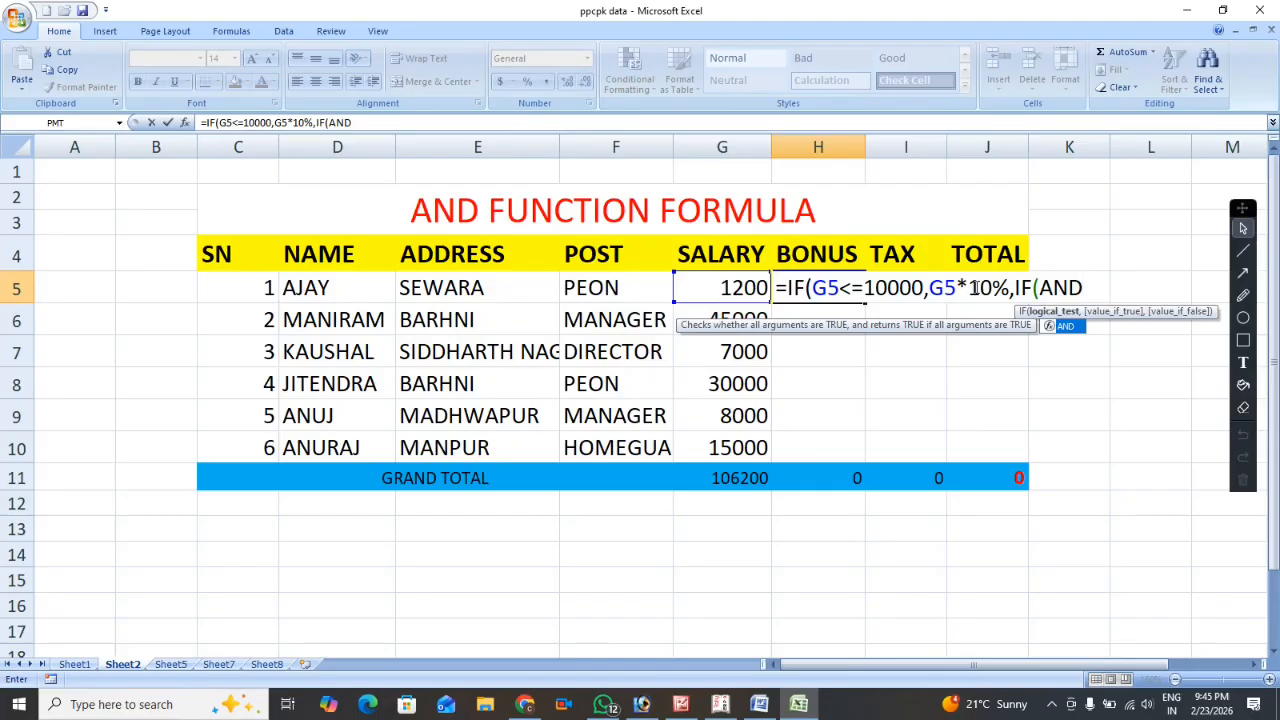
type("(")
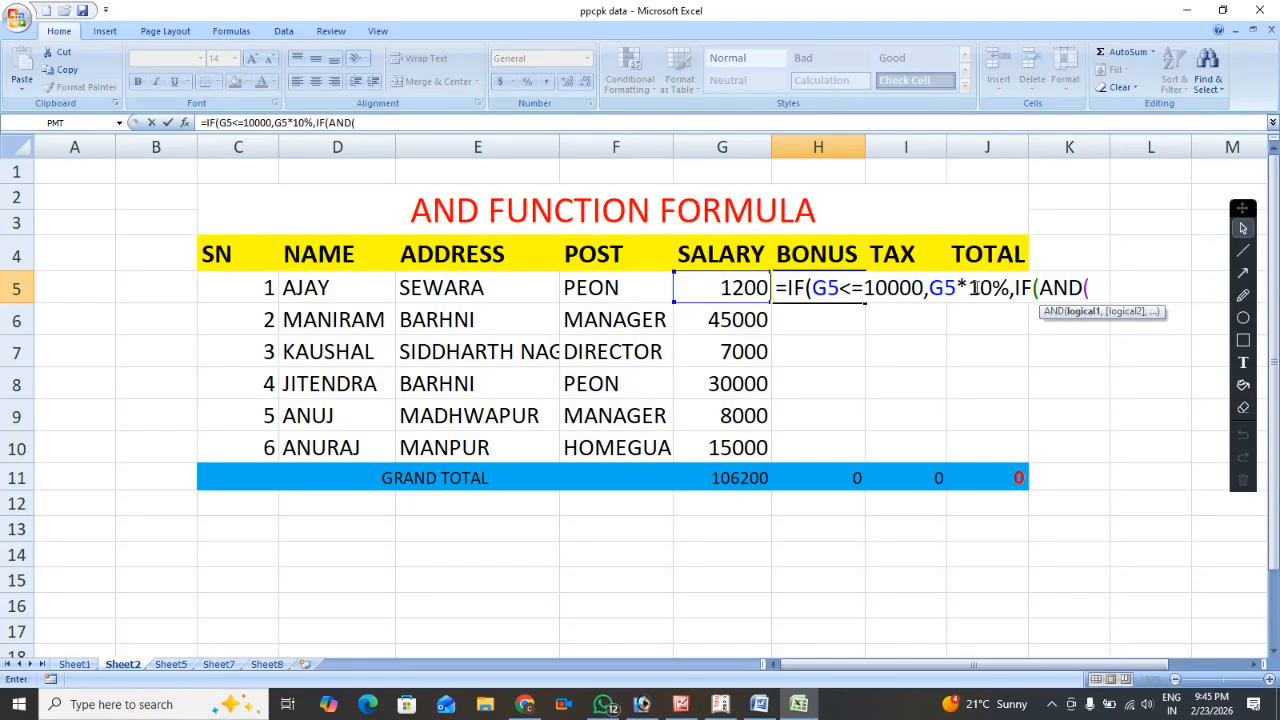
left_click(750, 287)
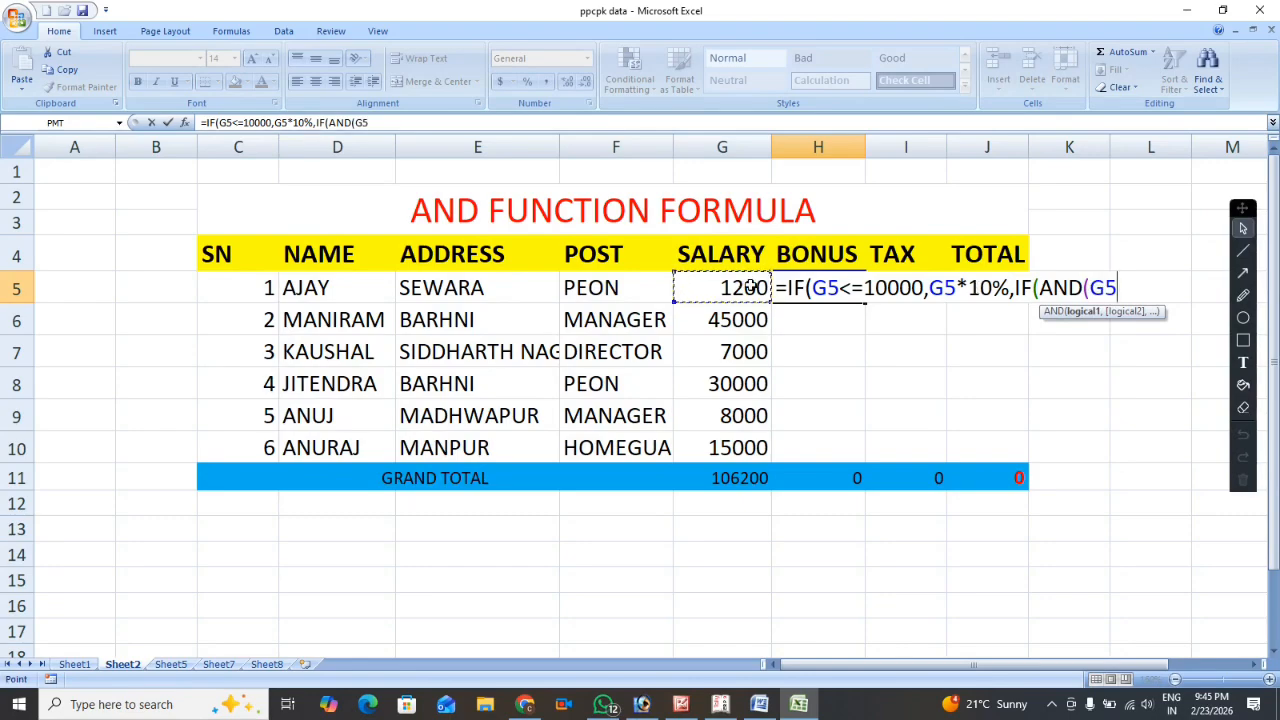
type(">")
type("10000")
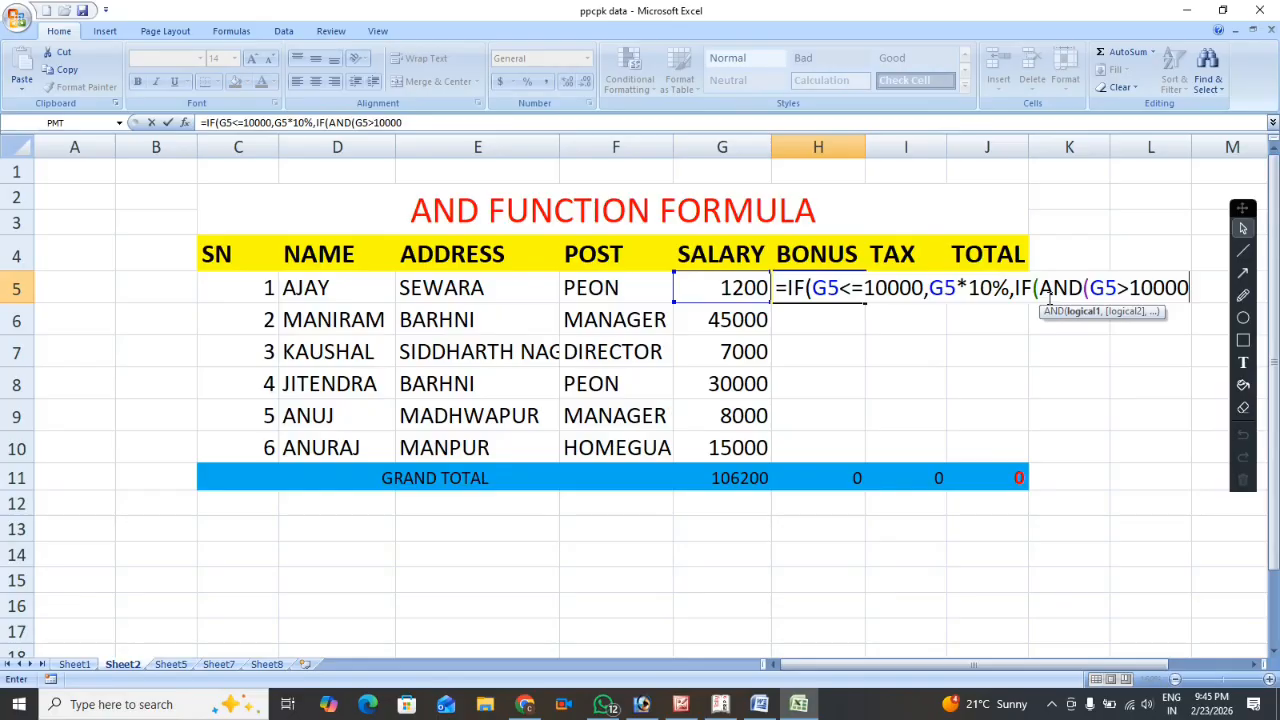
left_click_drag(1041, 290, 1085, 290)
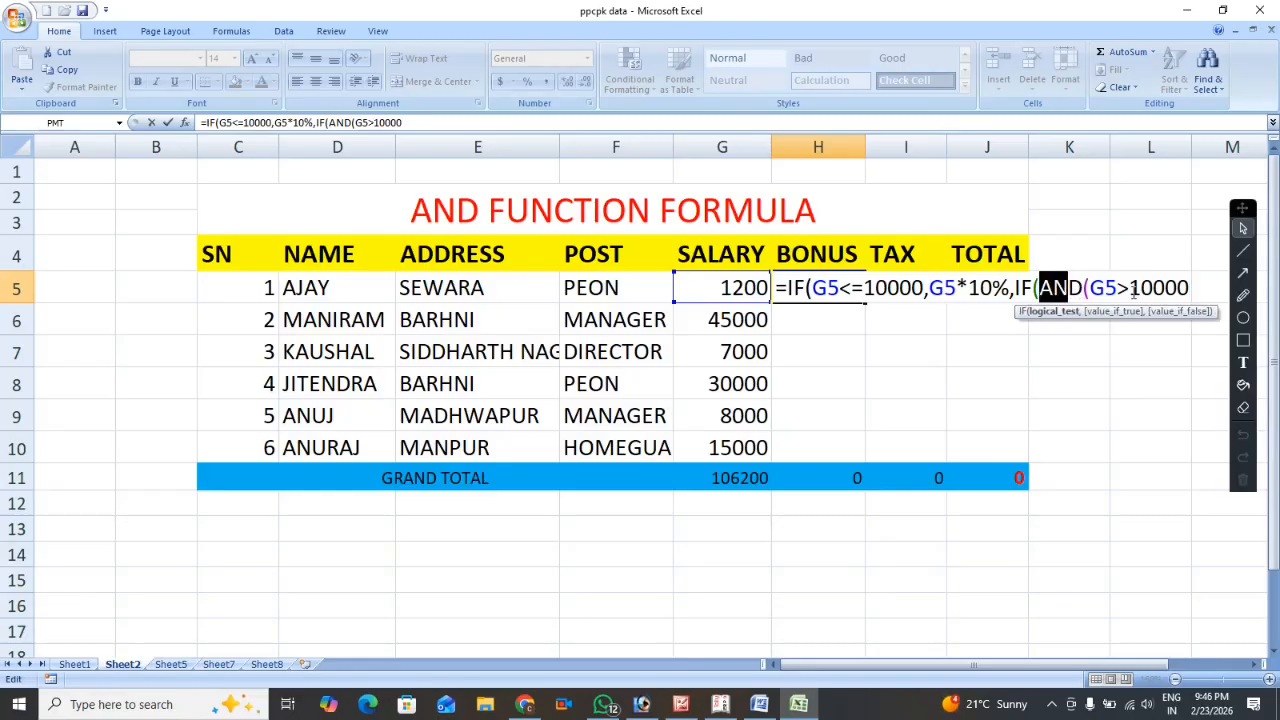
left_click(1192, 287)
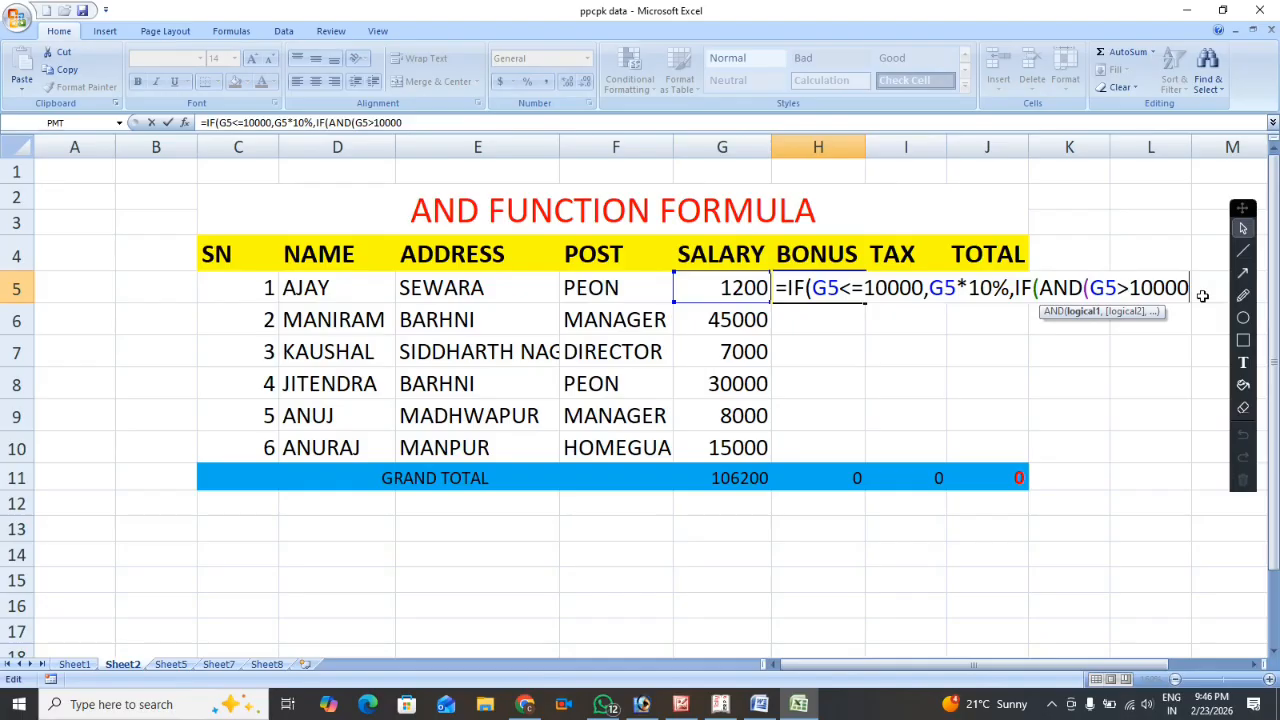
Begin the second AND condition with G5<= and move the floating annotation toolbar clear of the formula.
type(",")
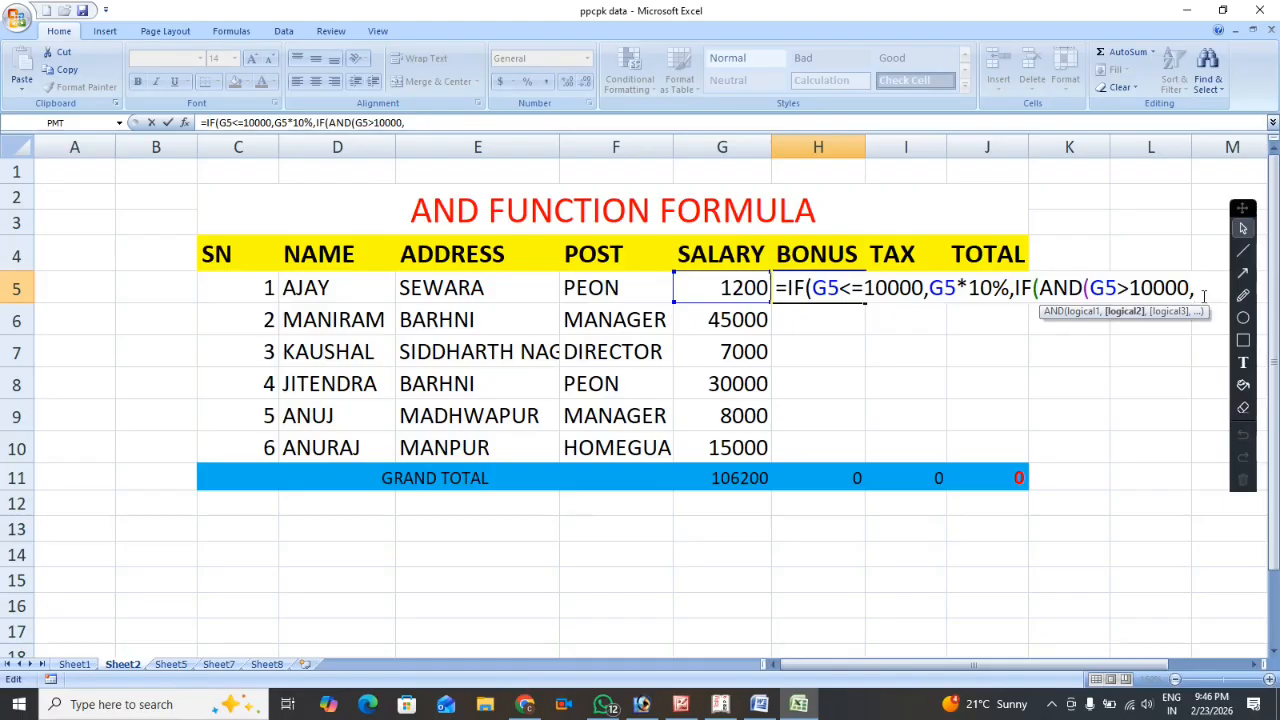
left_click(689, 286)
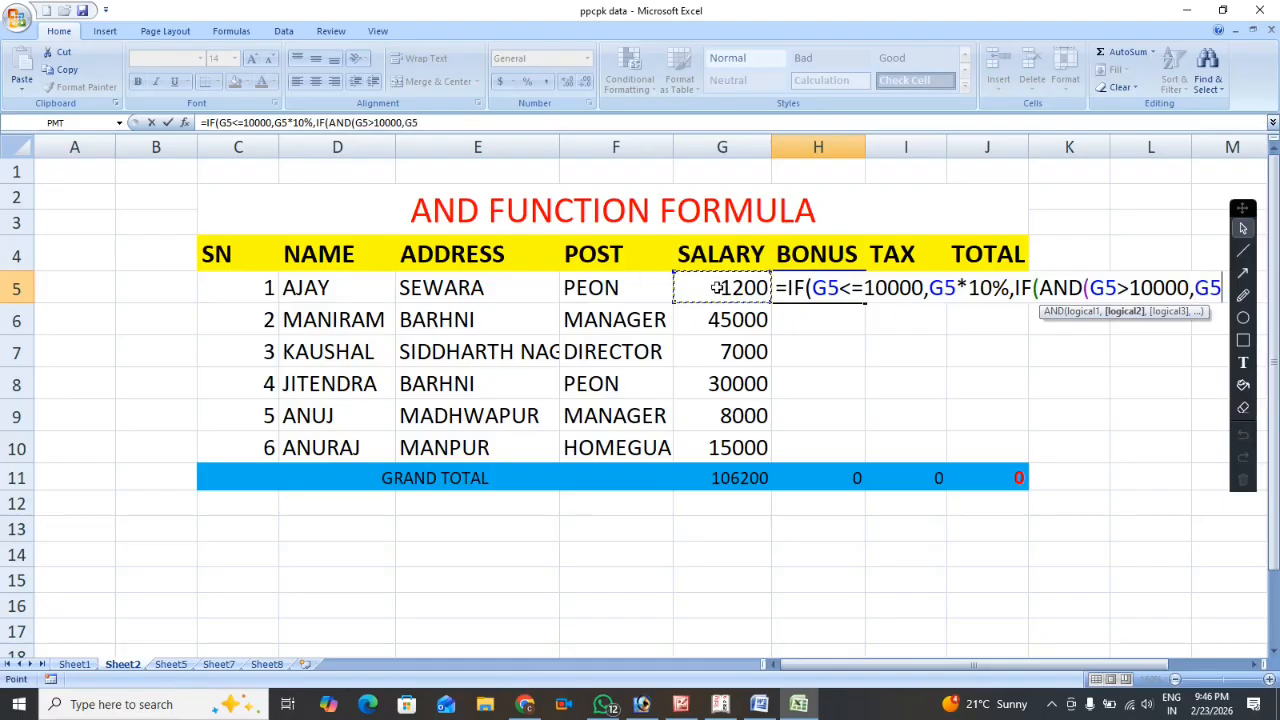
type("<=")
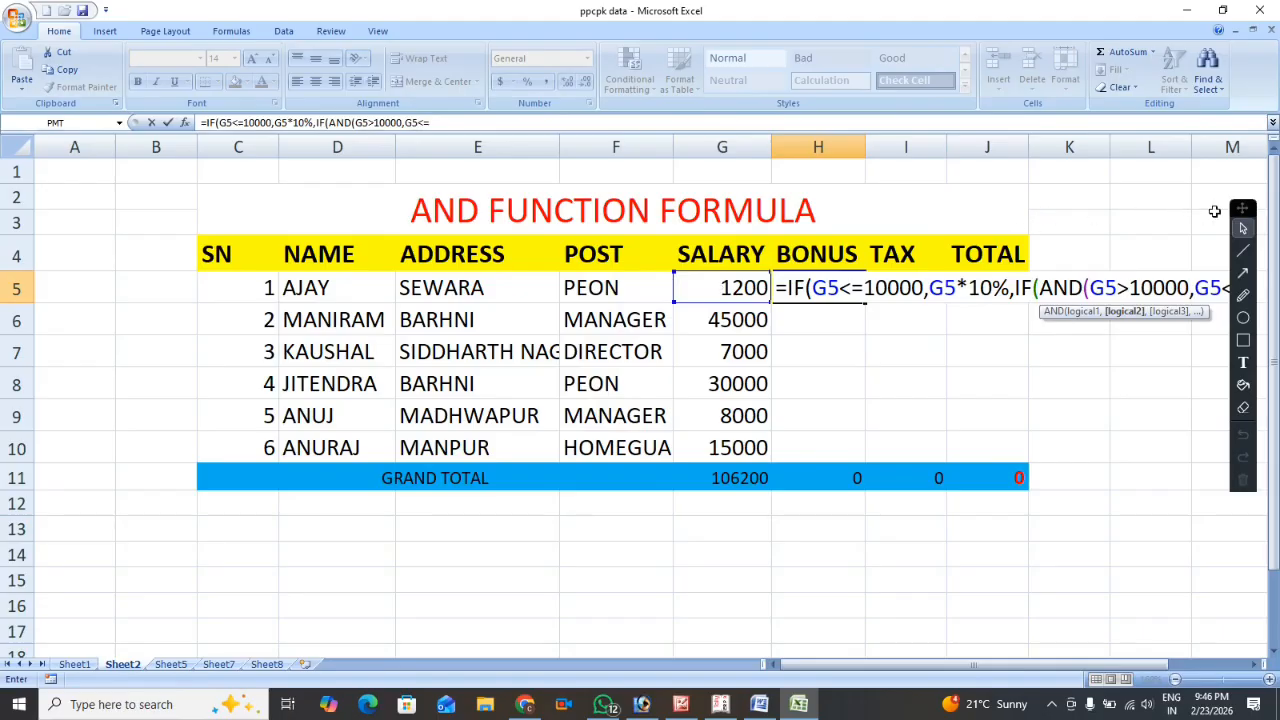
mouse_move(1238, 212)
left_mouse_down()
mouse_move(888, 256)
mouse_move(504, 204)
left_mouse_up()
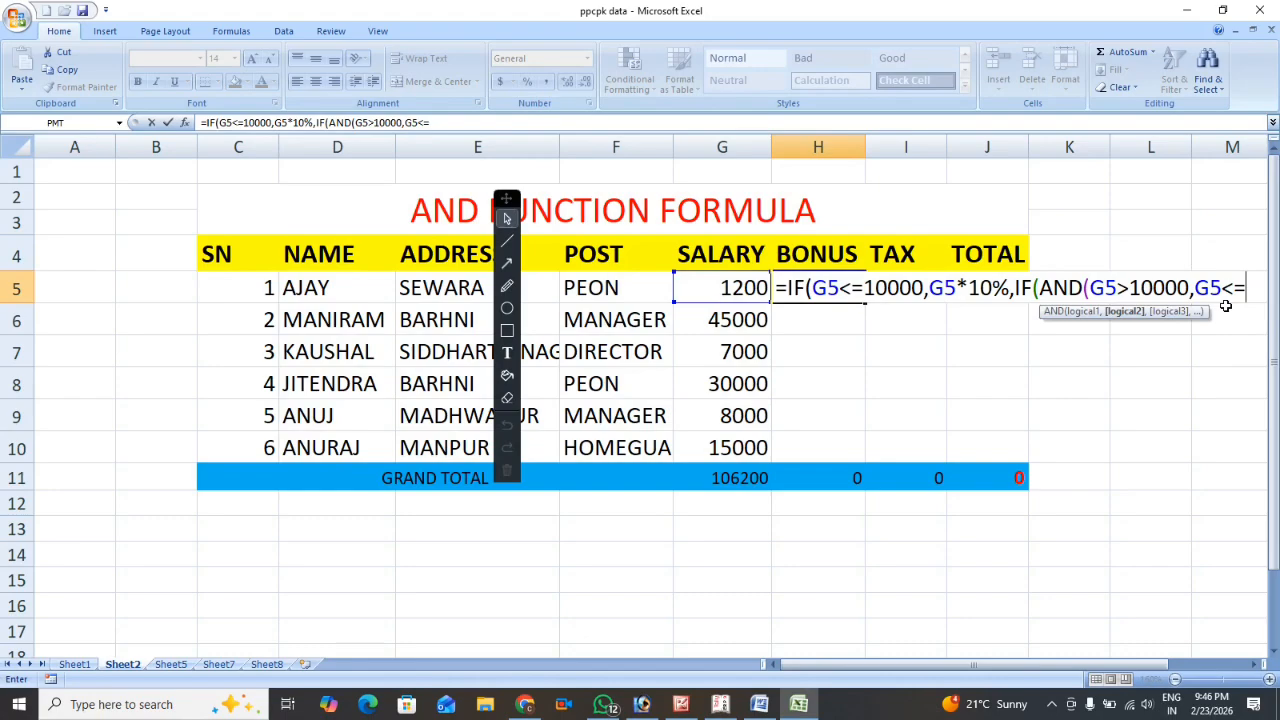
type("G52500")
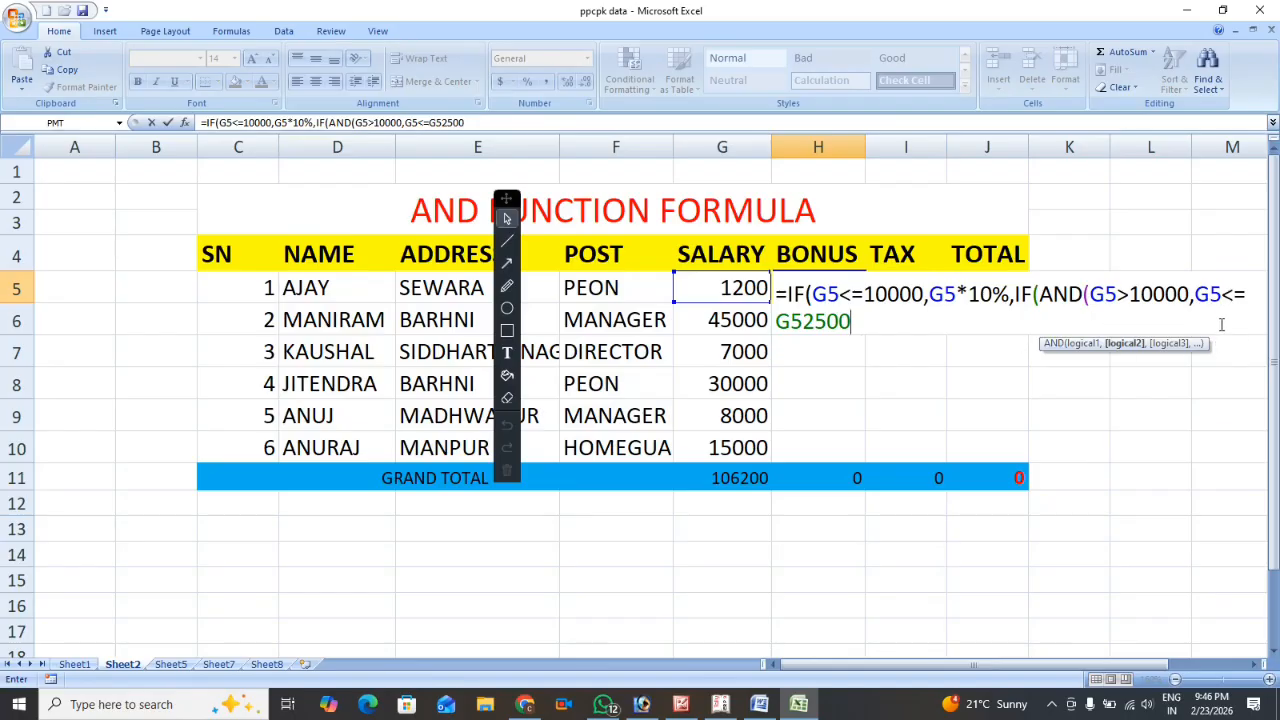
key("BackSpace")
key("BackSpace")
key("BackSpace")
key("BackSpace")
key("BackSpace")
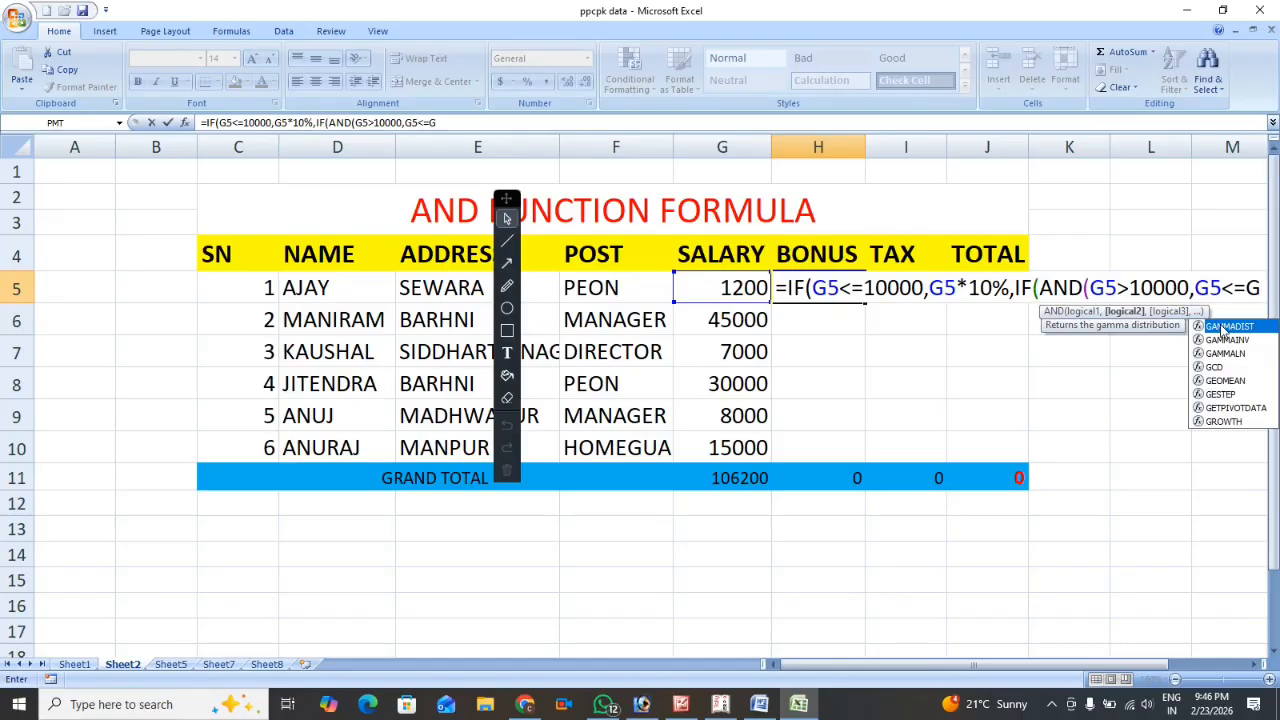
key("BackSpace")
Set 25000 as the upper salary limit in the second AND condition and close the AND function.
type("25")
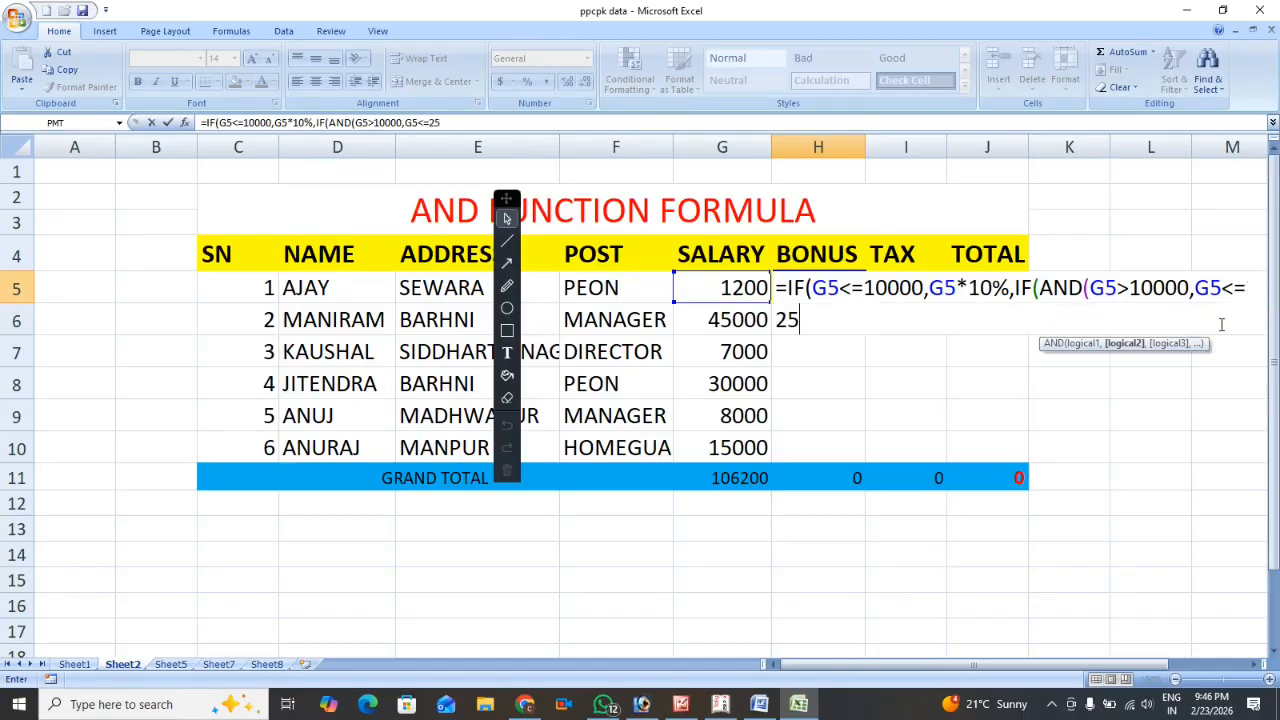
type("000")
left_click_drag(1092, 287, 1229, 310)
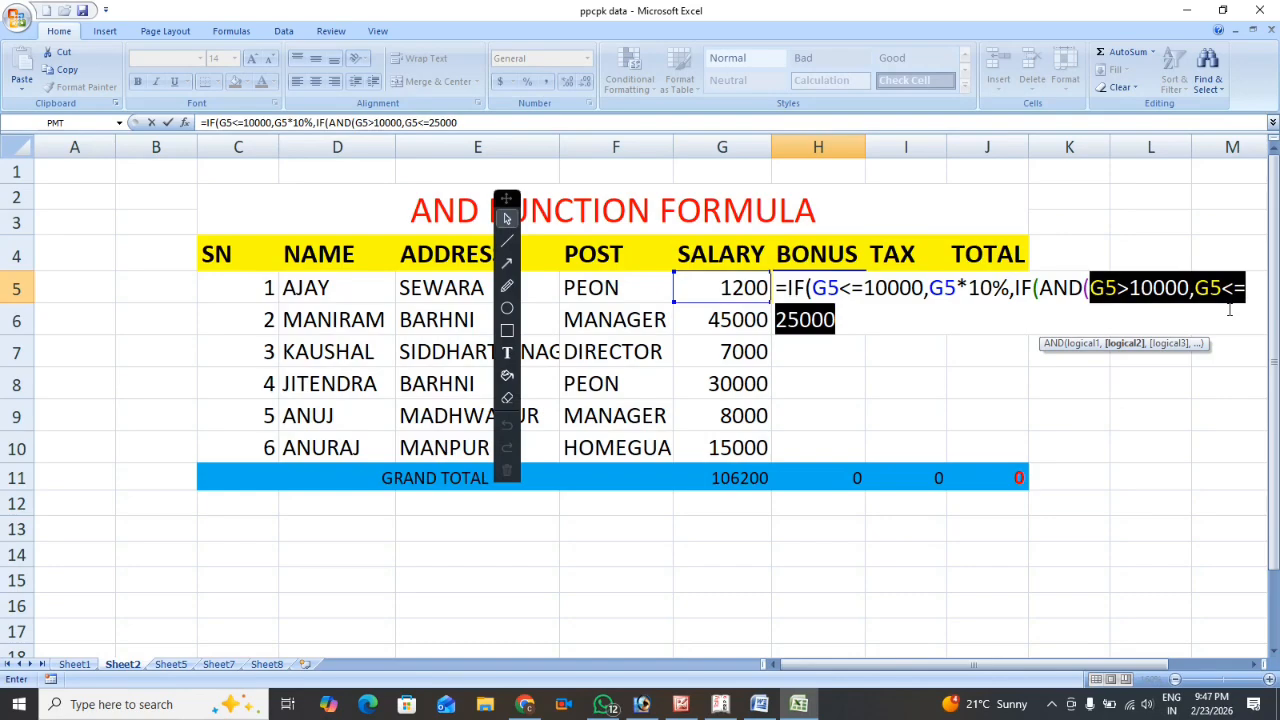
key("F2")
left_click(886, 326)
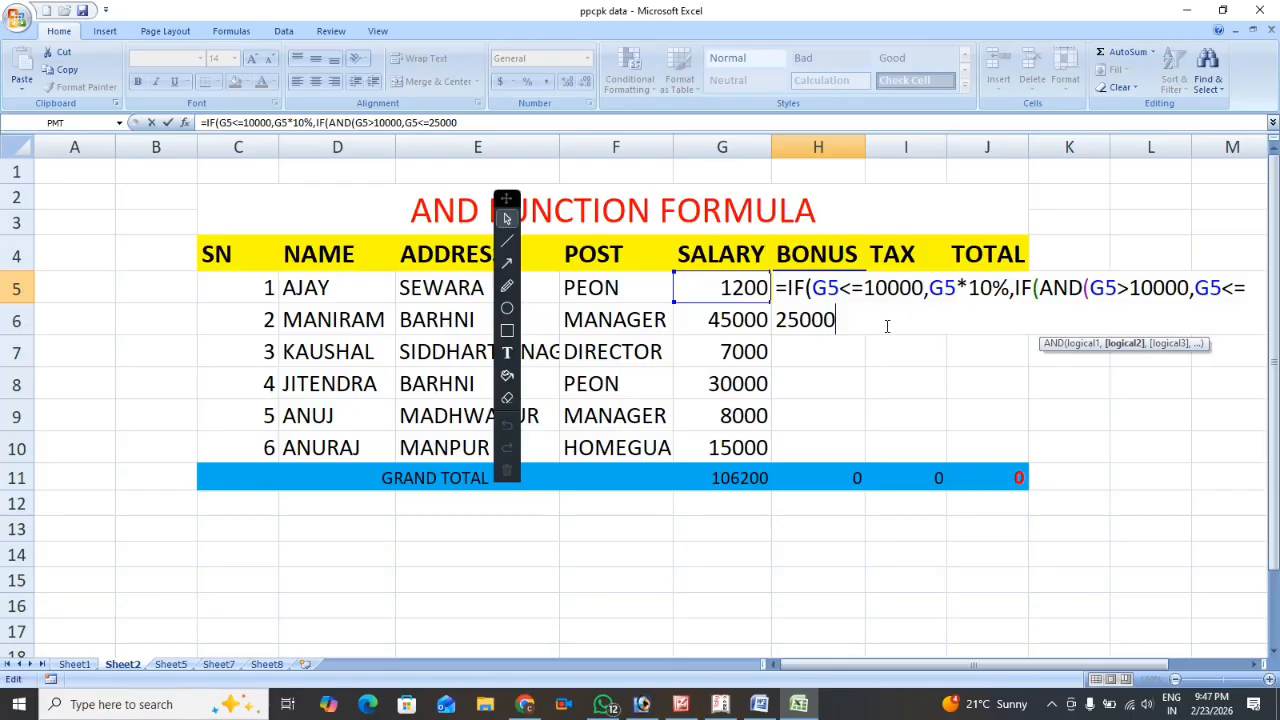
type(")")
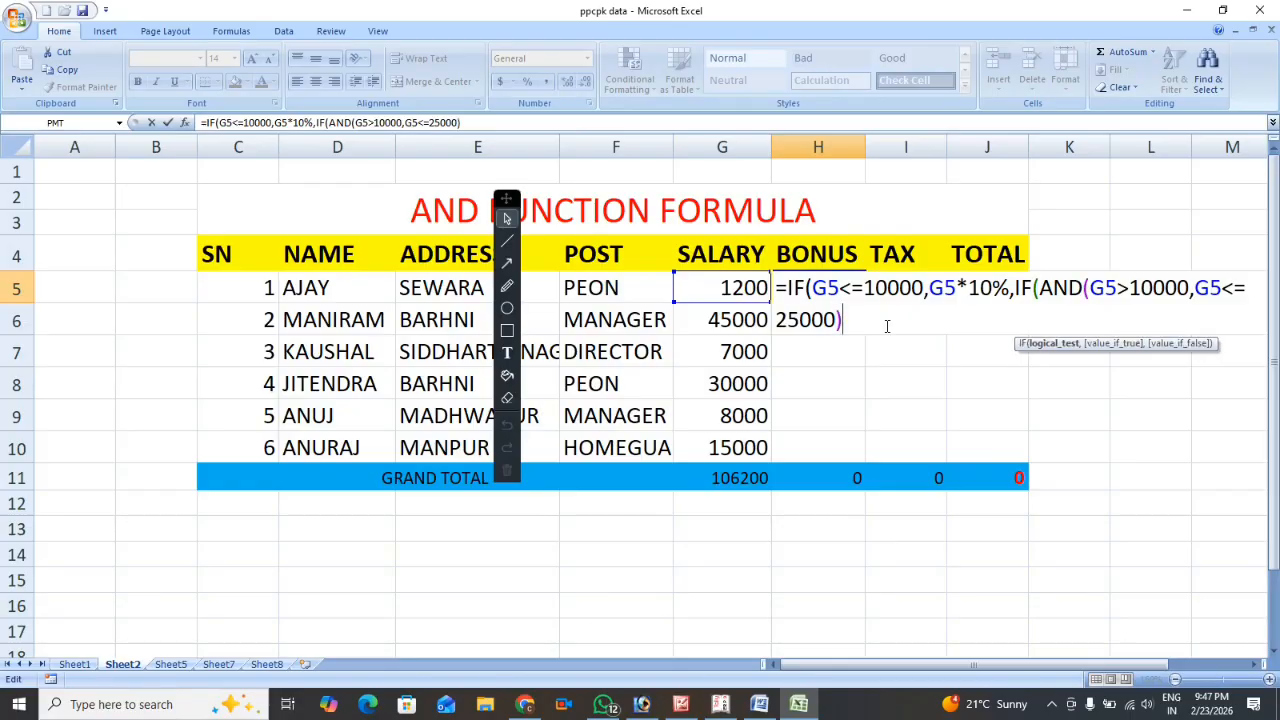
type(",")
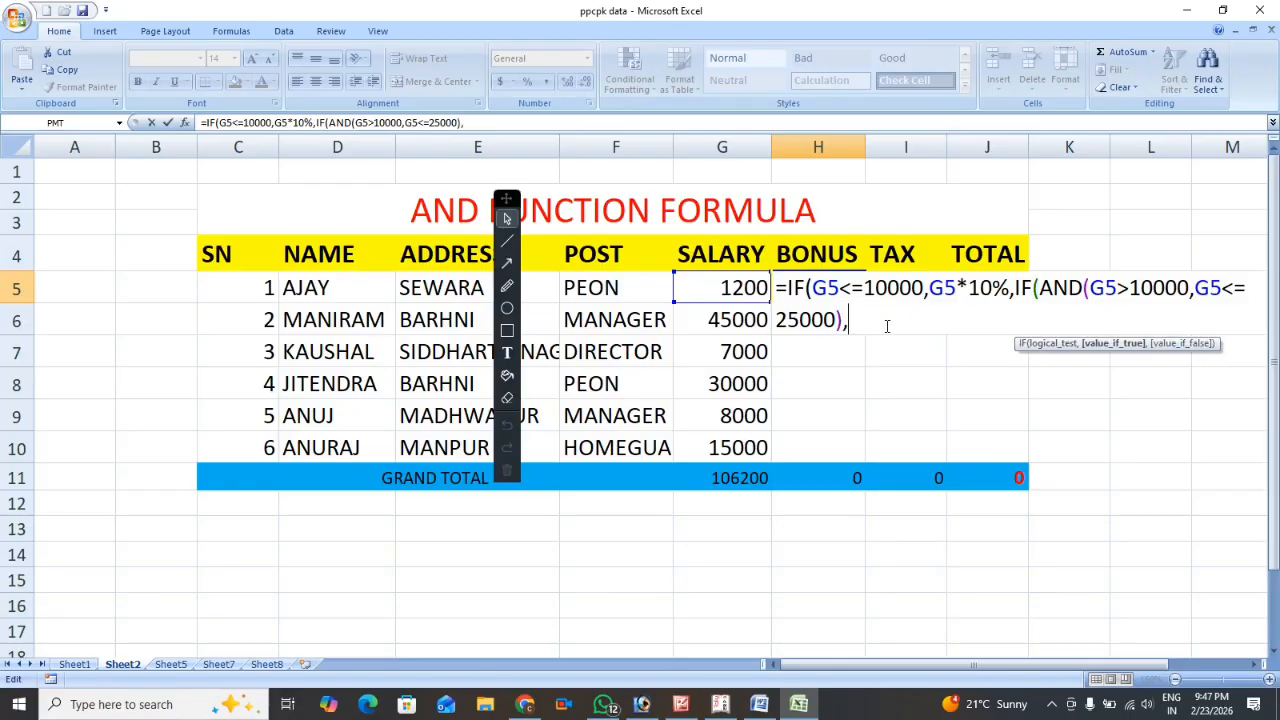
Add G5*12% as the nested IF's value if true in the H5 formula and open its value-if-false argument.
left_click(726, 287)
type("*")
type("12%,")
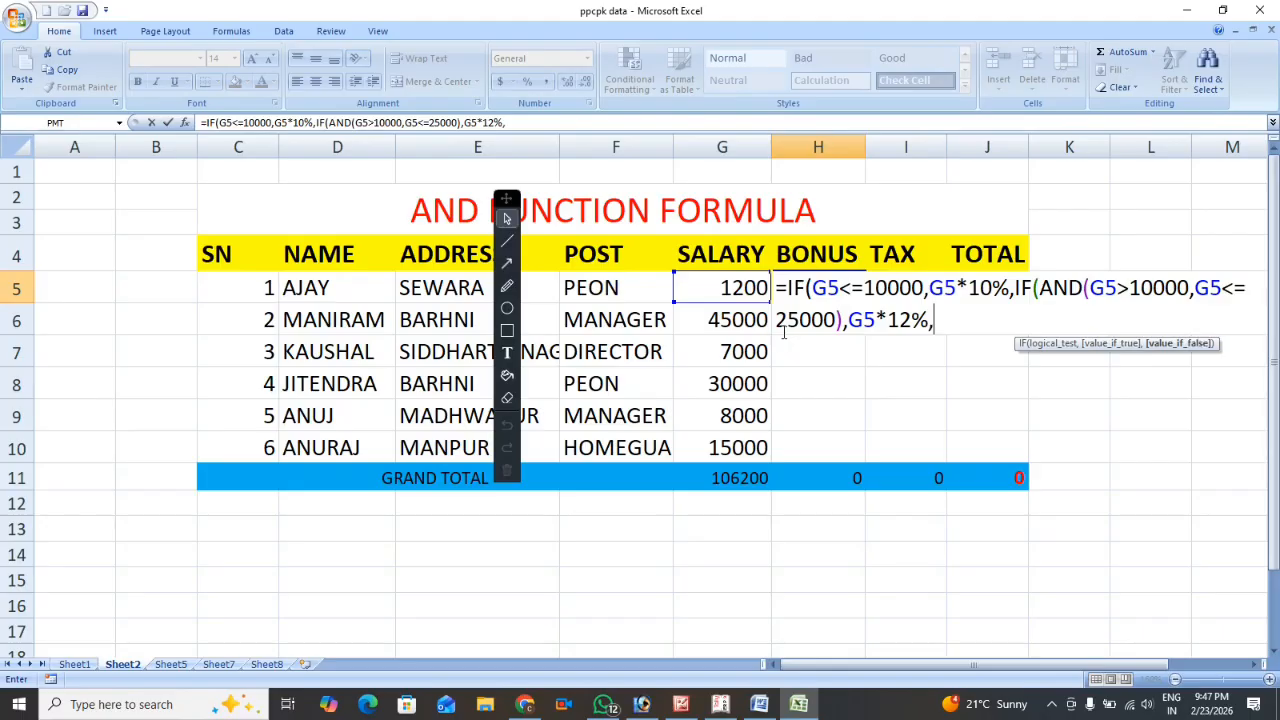
Add G5*15% as the nested IF's value if false in the H5 formula and close both IF functions.
left_click(735, 287)
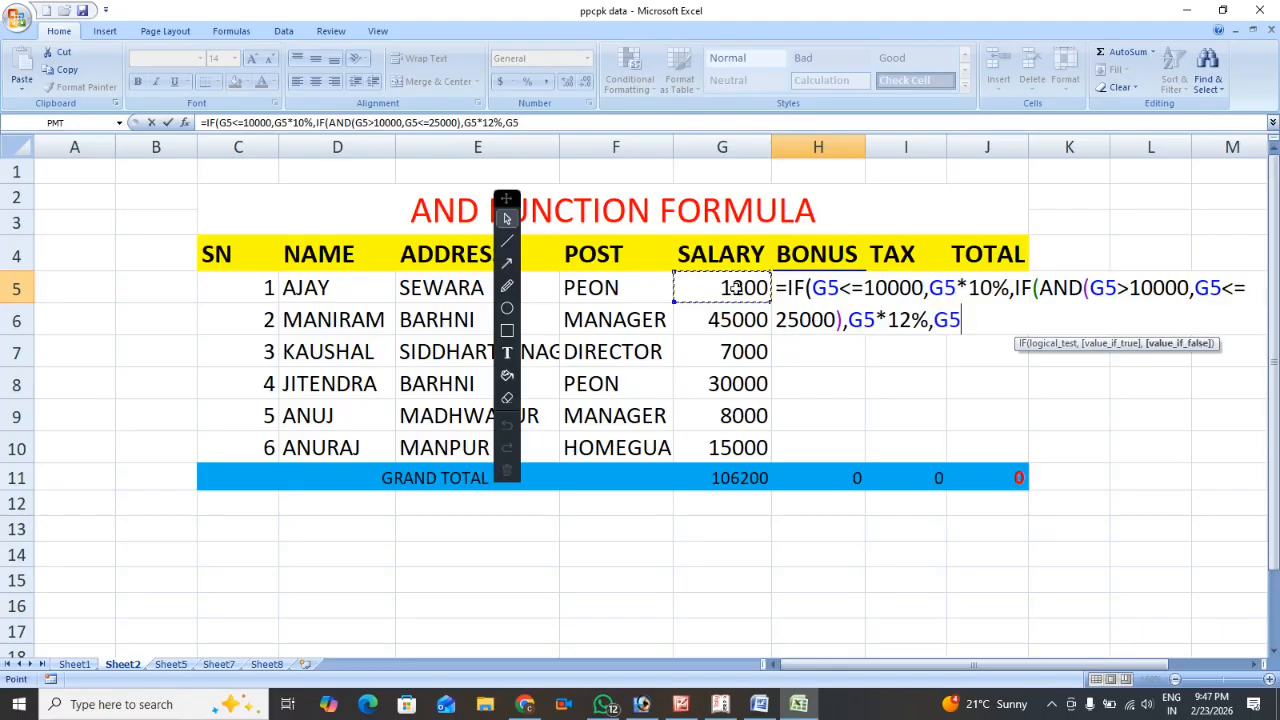
type("*")
type("15")
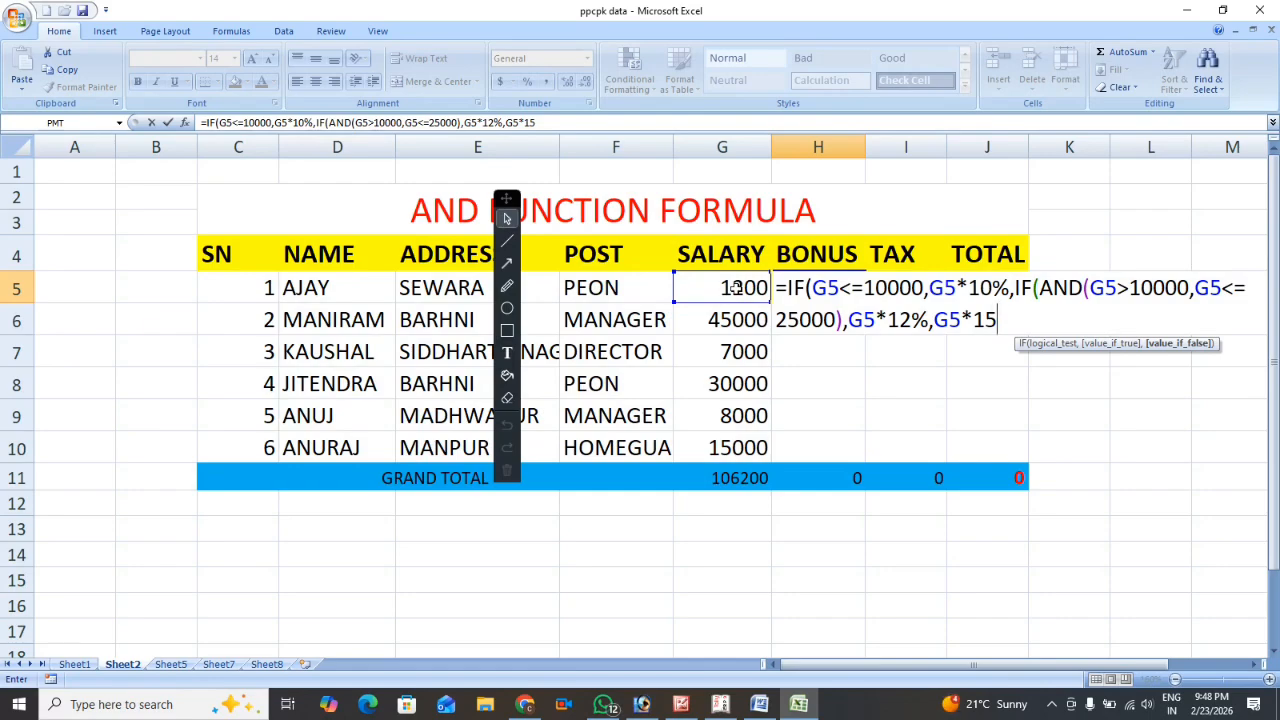
type("%")
type("))")
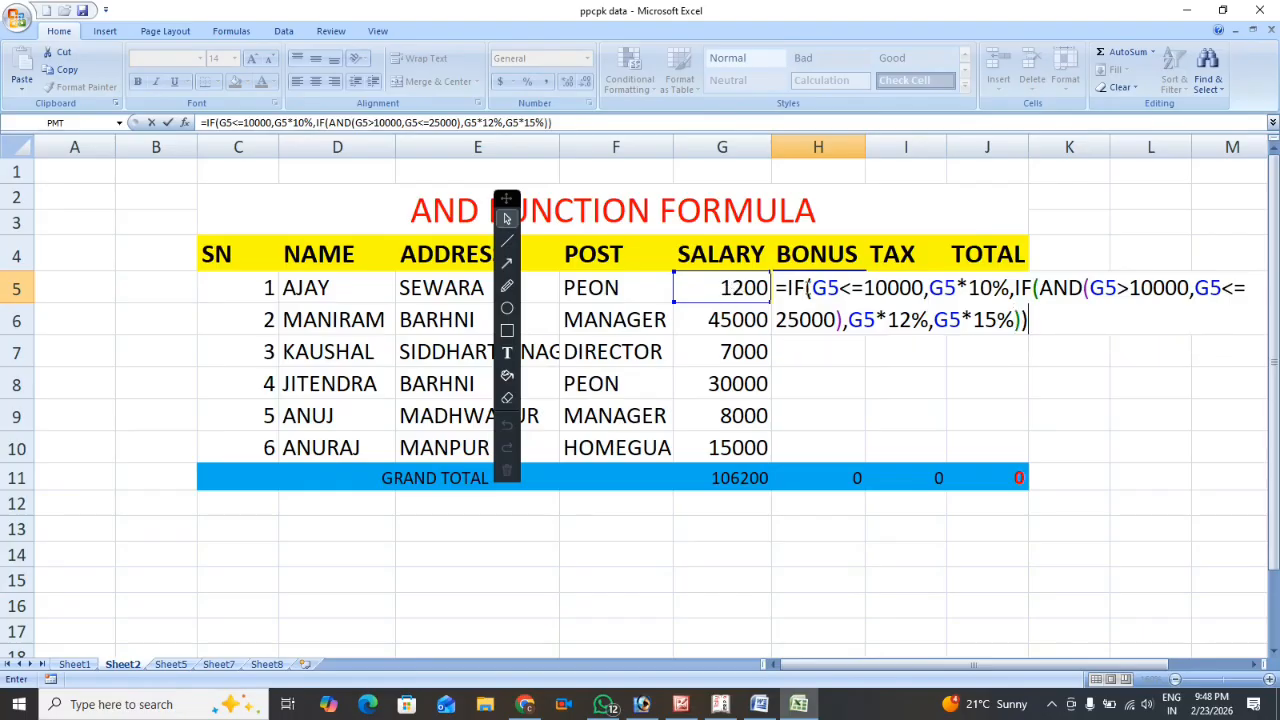
Check the opening parentheses of the IF and AND functions in the H5 formula and enter the formula.
left_click(808, 288)
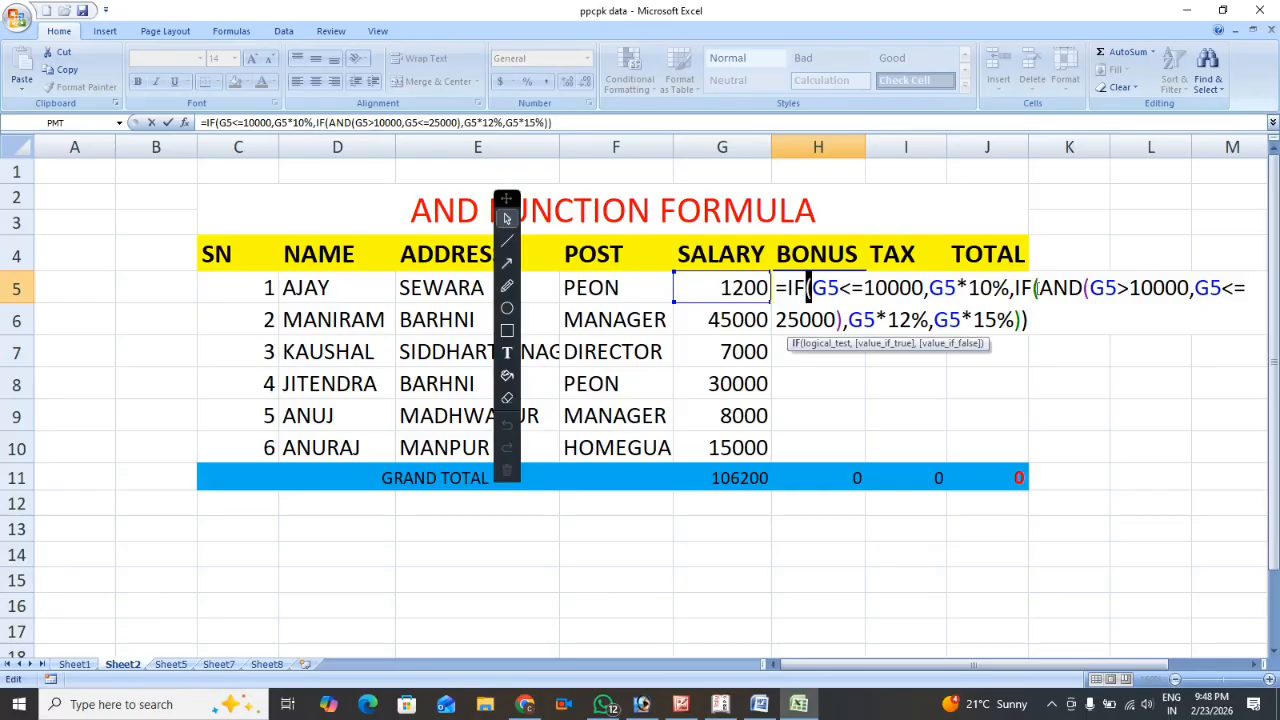
left_click(1035, 288)
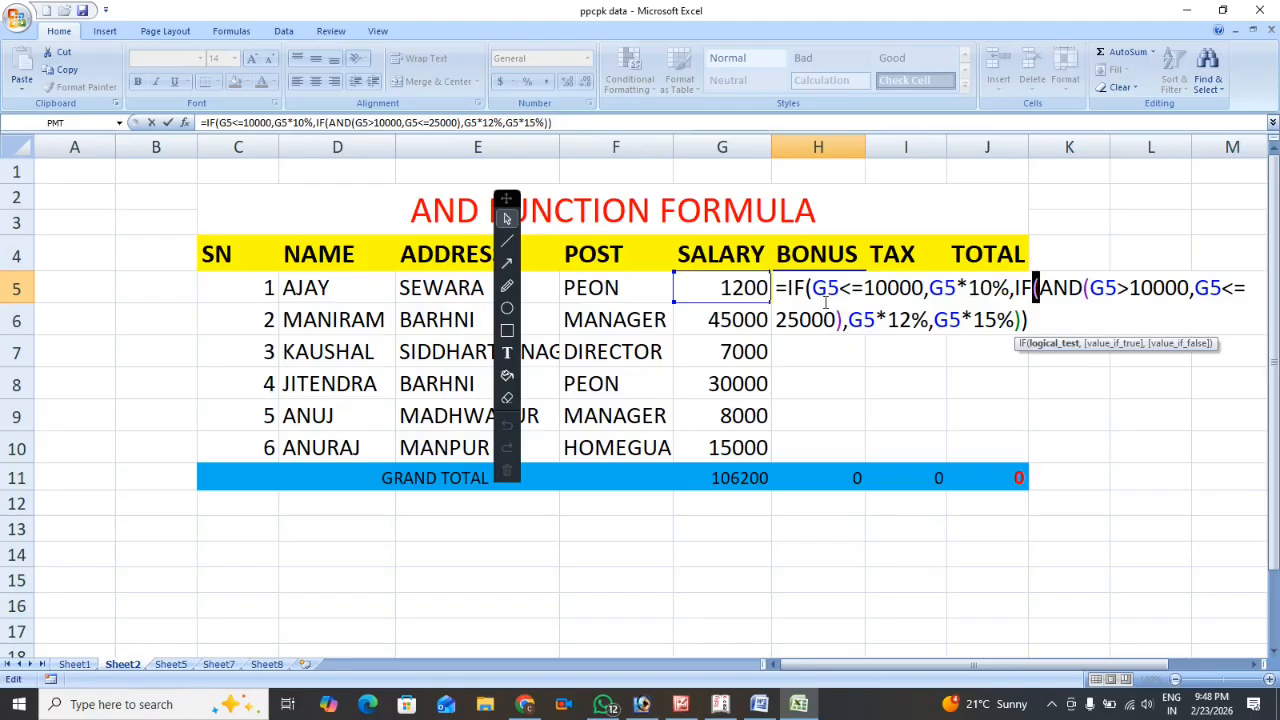
left_click(1085, 288)
left_click(1040, 323)
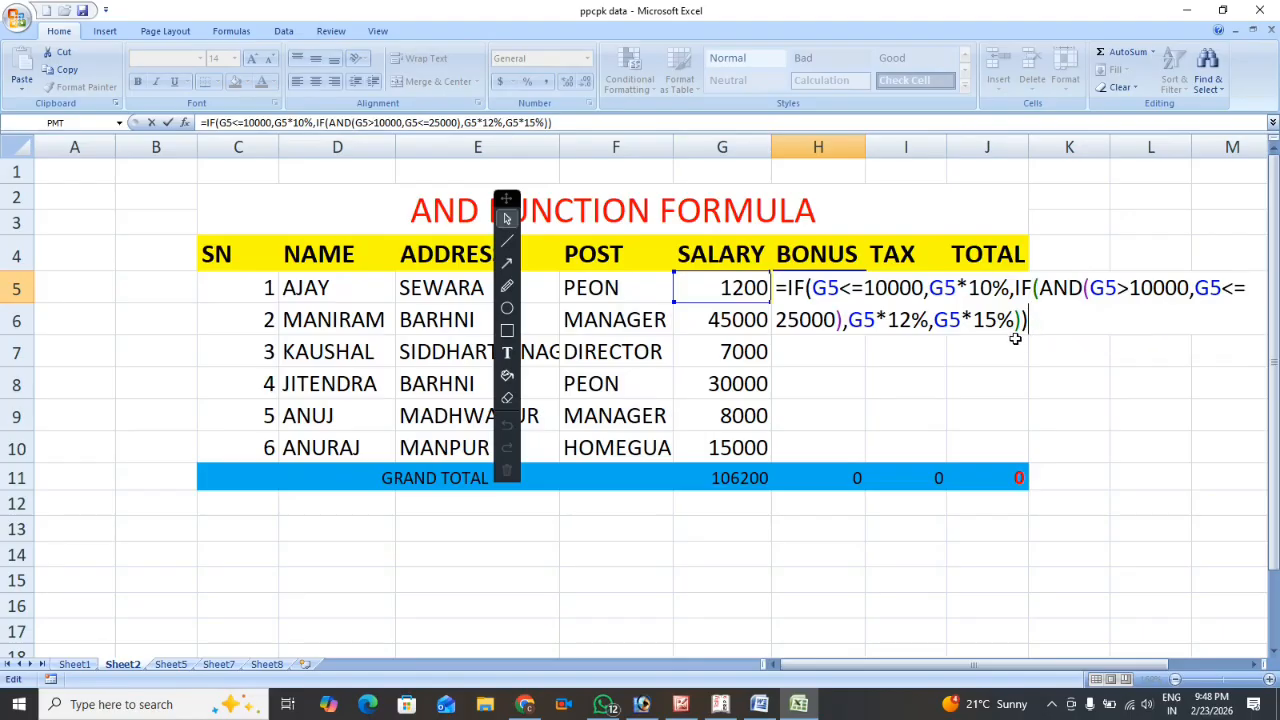
key("Return")
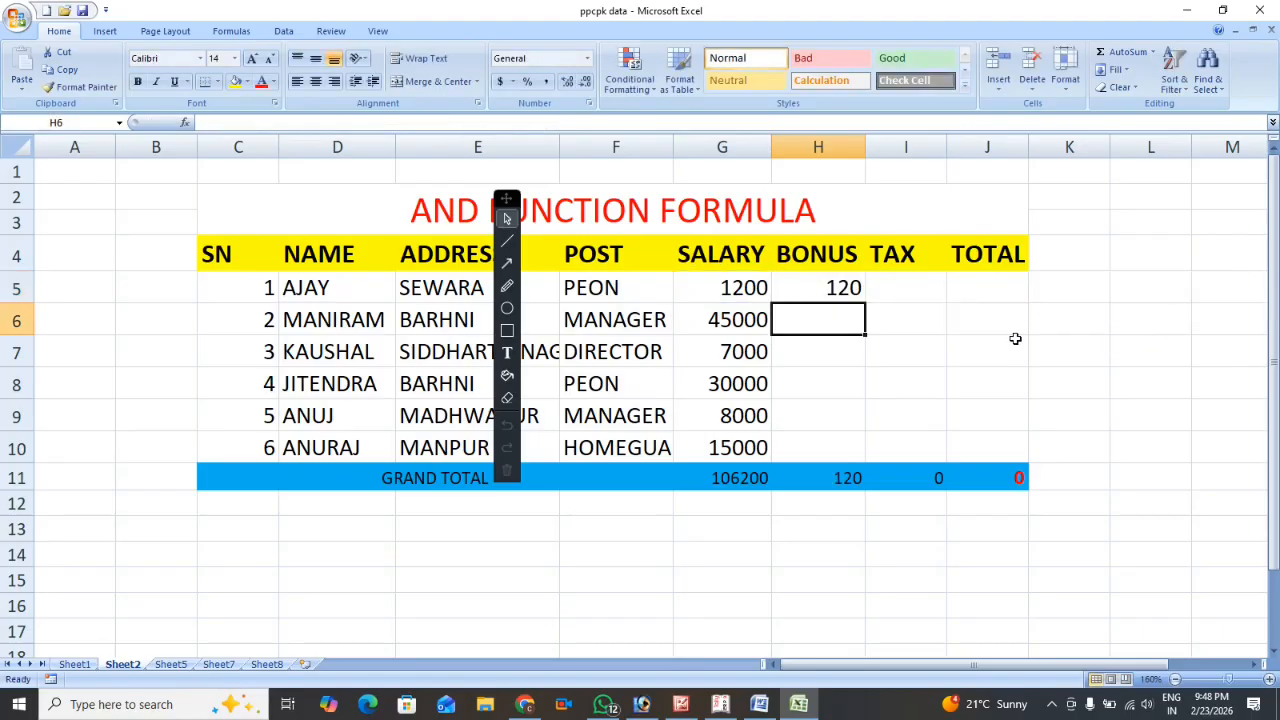
Fill the bonus formula from H5 down through H10.
left_click(810, 289)
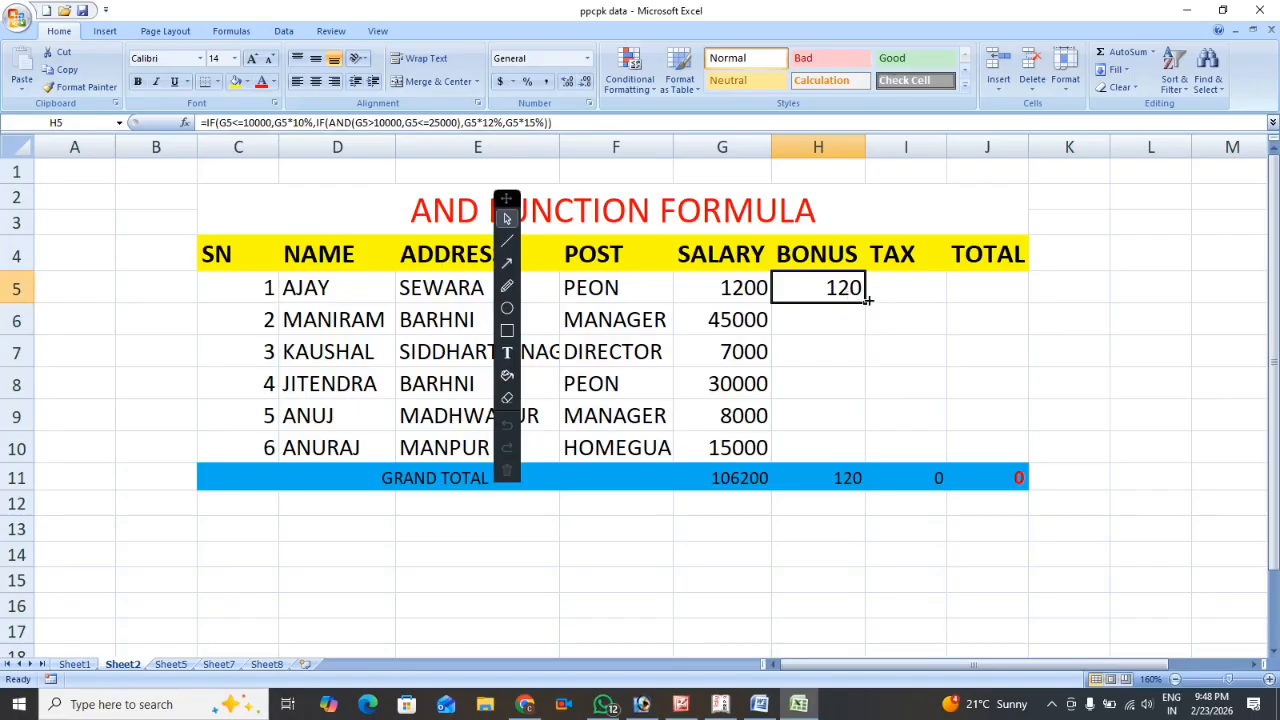
left_click_drag(868, 300, 860, 458)
left_click(901, 284)
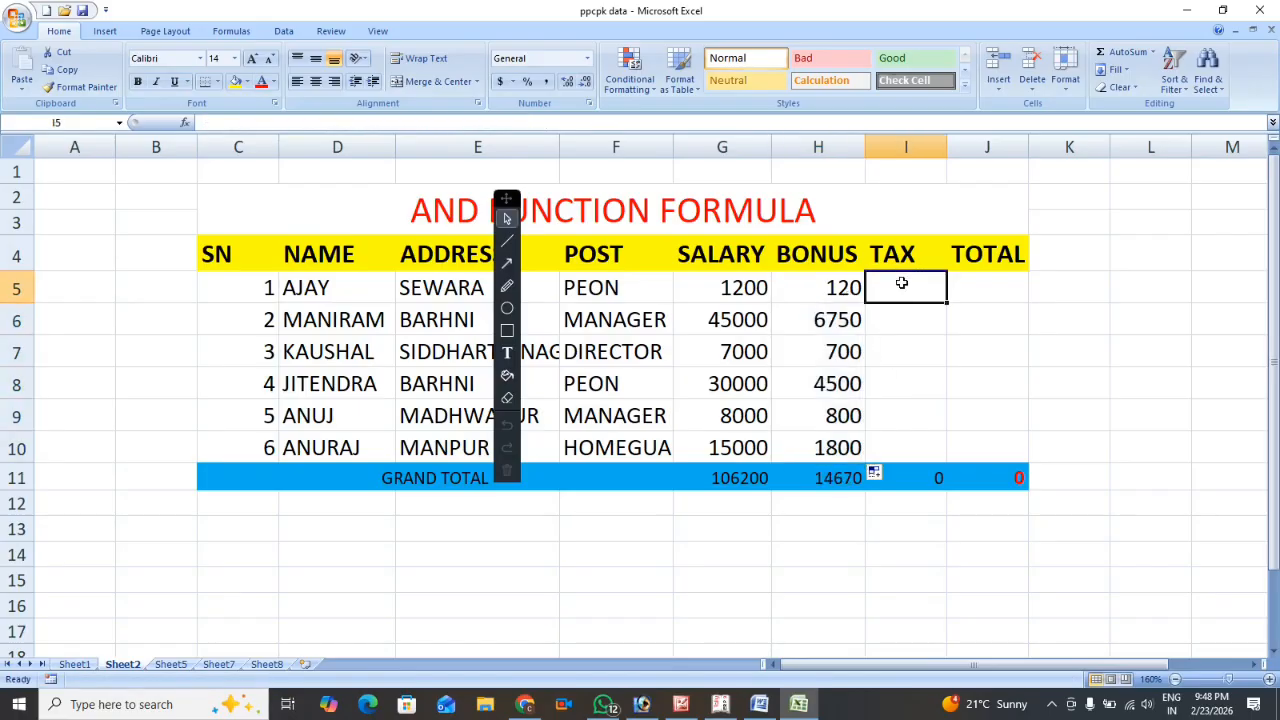
Review the H5 bonus formula argument by argument: the first condition, its 10% result, the AND range, and the 12% and 15% results.
left_click(803, 284)
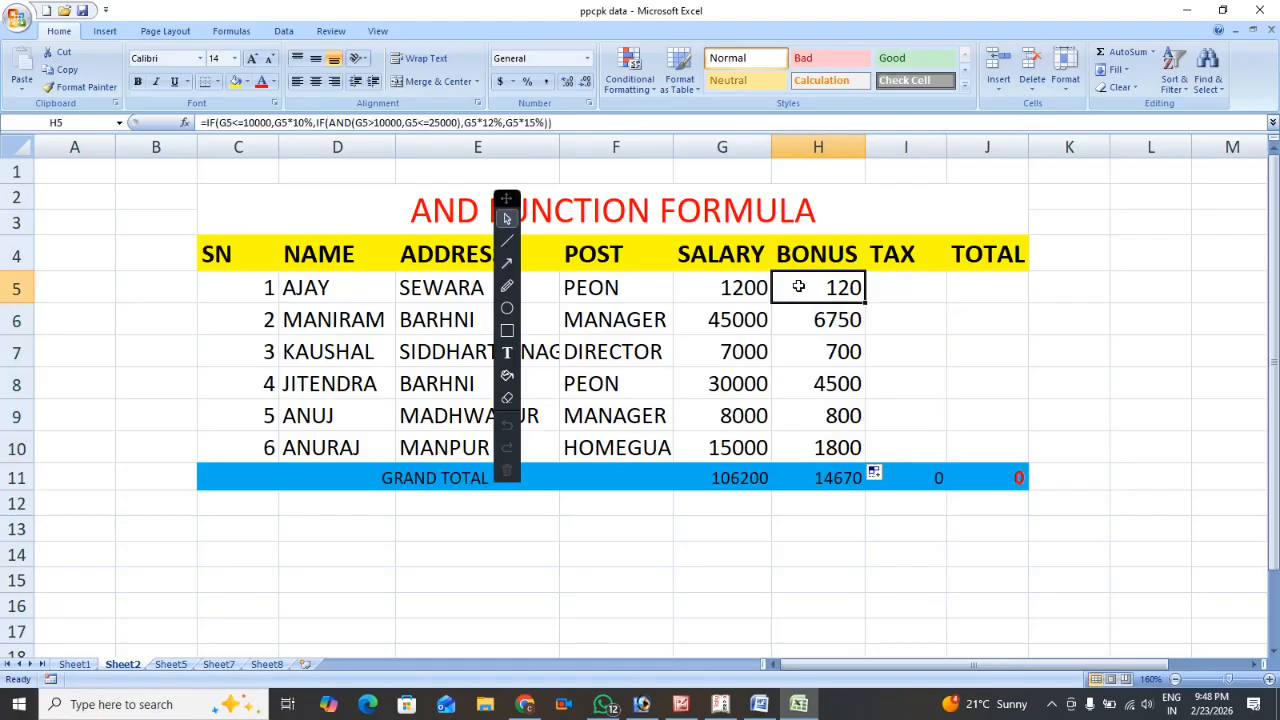
left_click(243, 122)
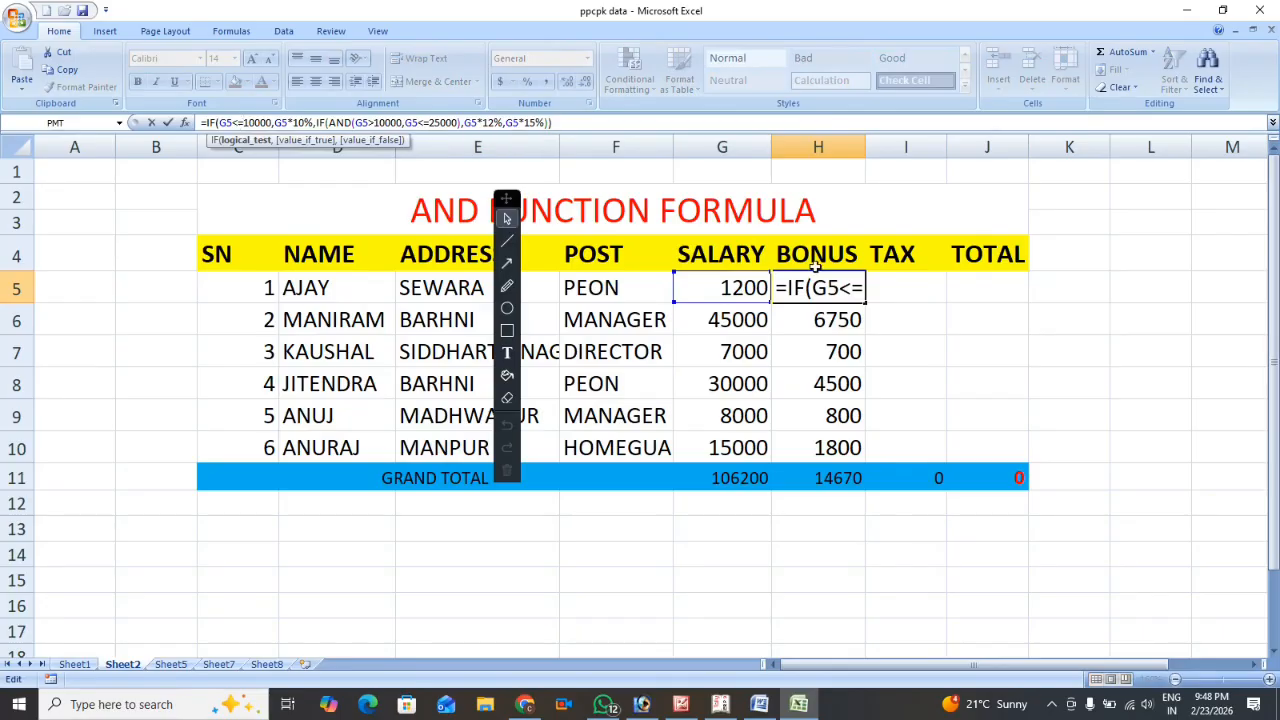
left_click(840, 288)
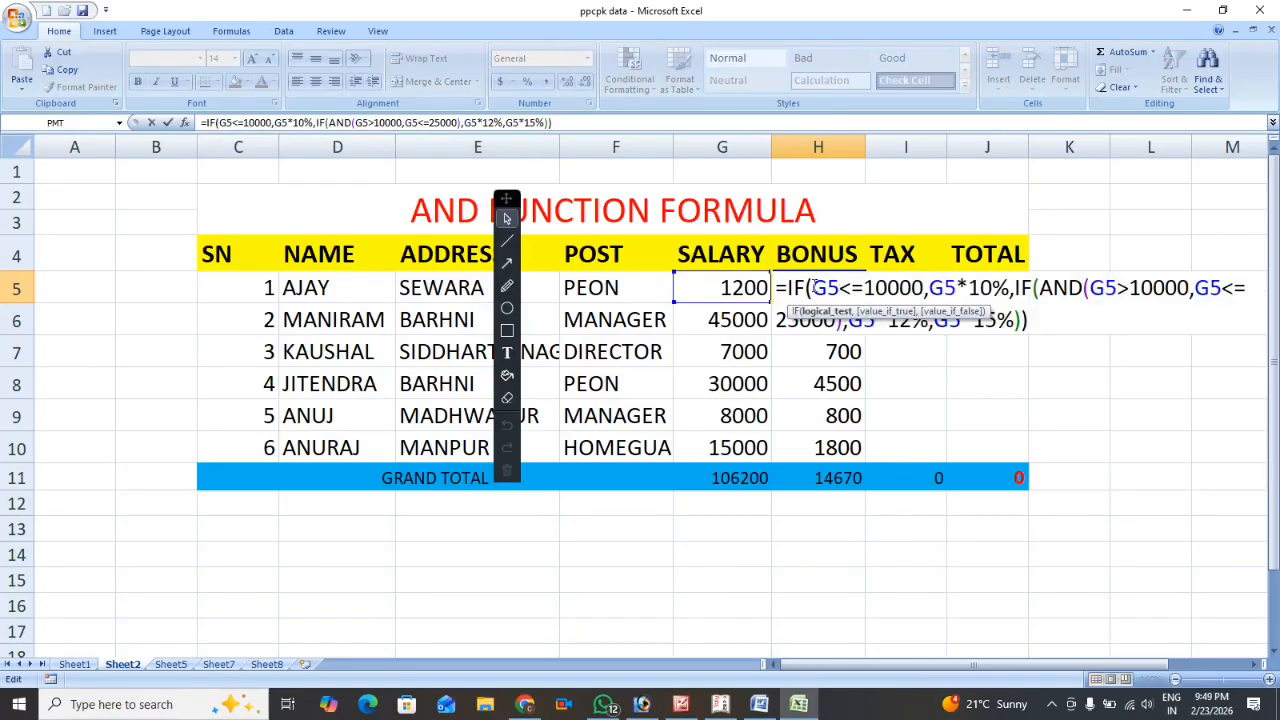
left_click_drag(812, 288, 925, 290)
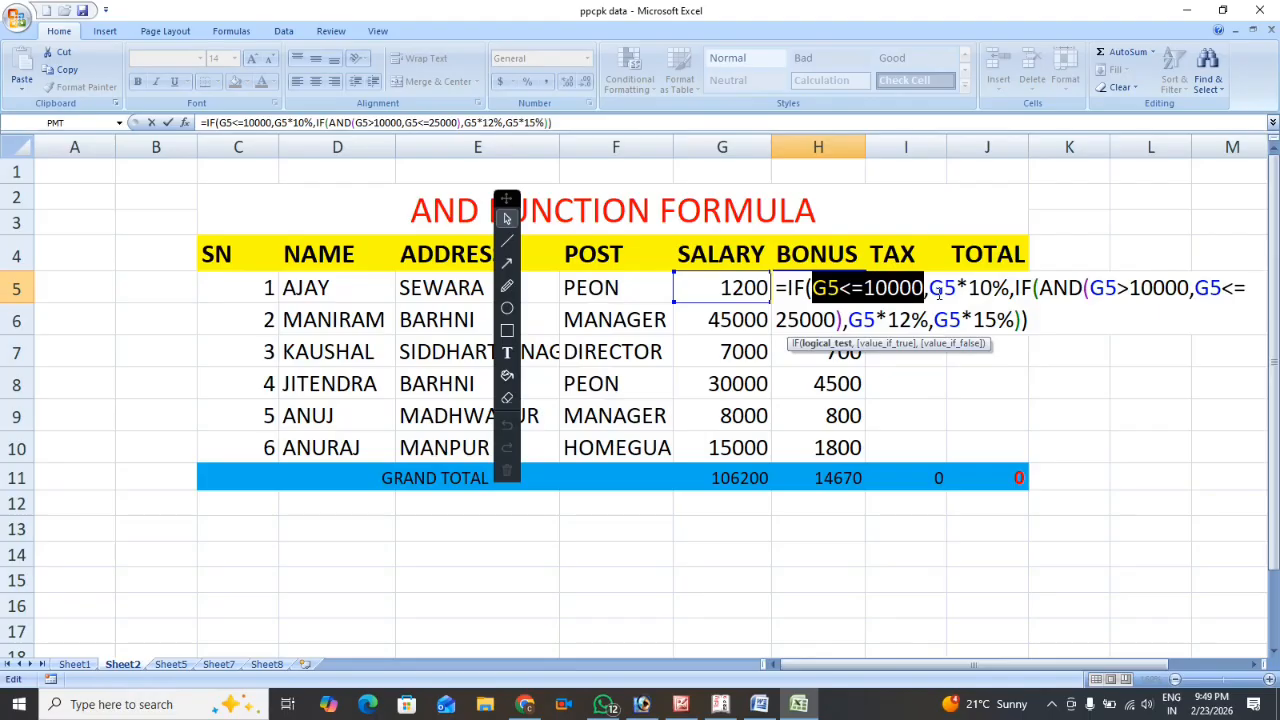
left_click_drag(930, 289, 1009, 289)
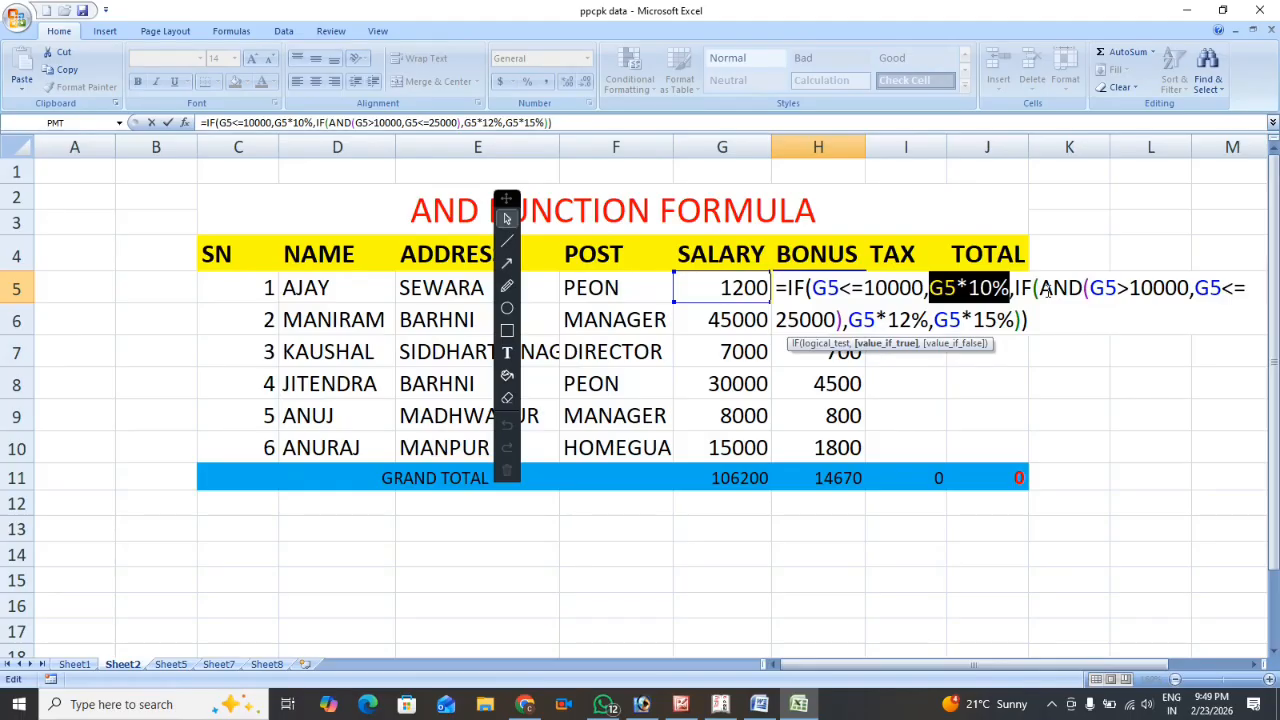
left_click_drag(1090, 289, 1185, 303)
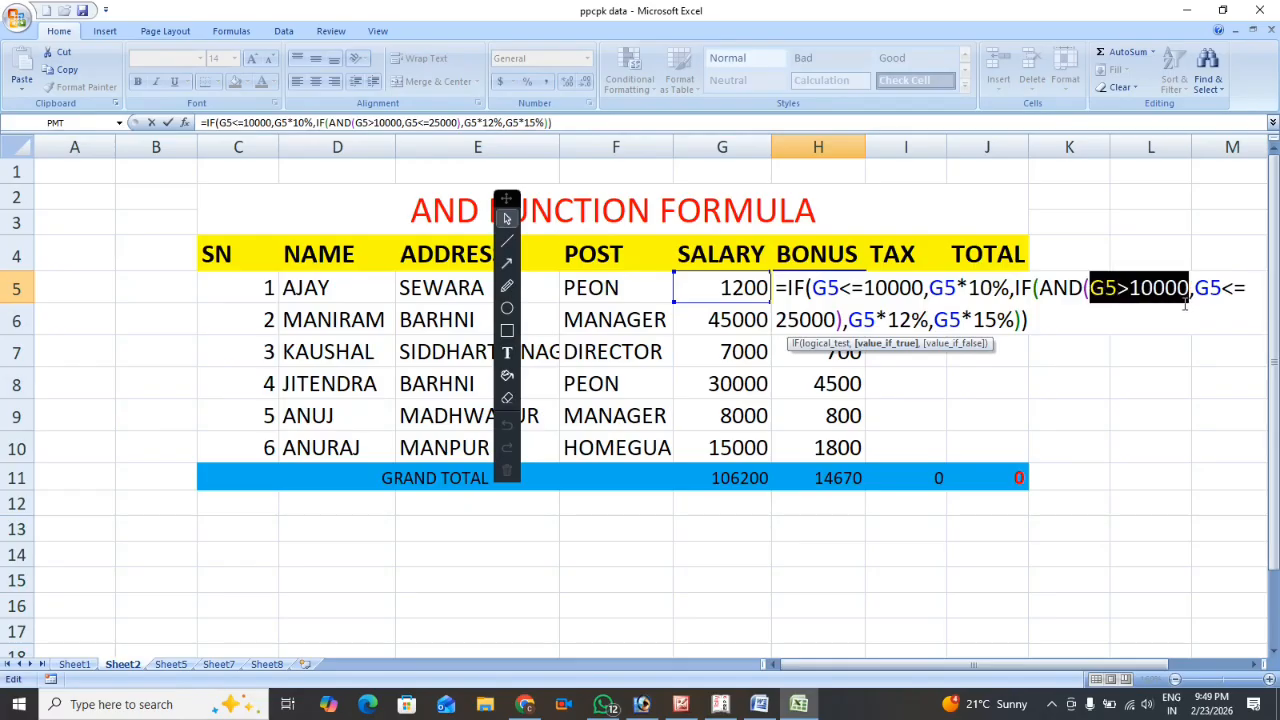
left_click_drag(1185, 305, 1211, 305)
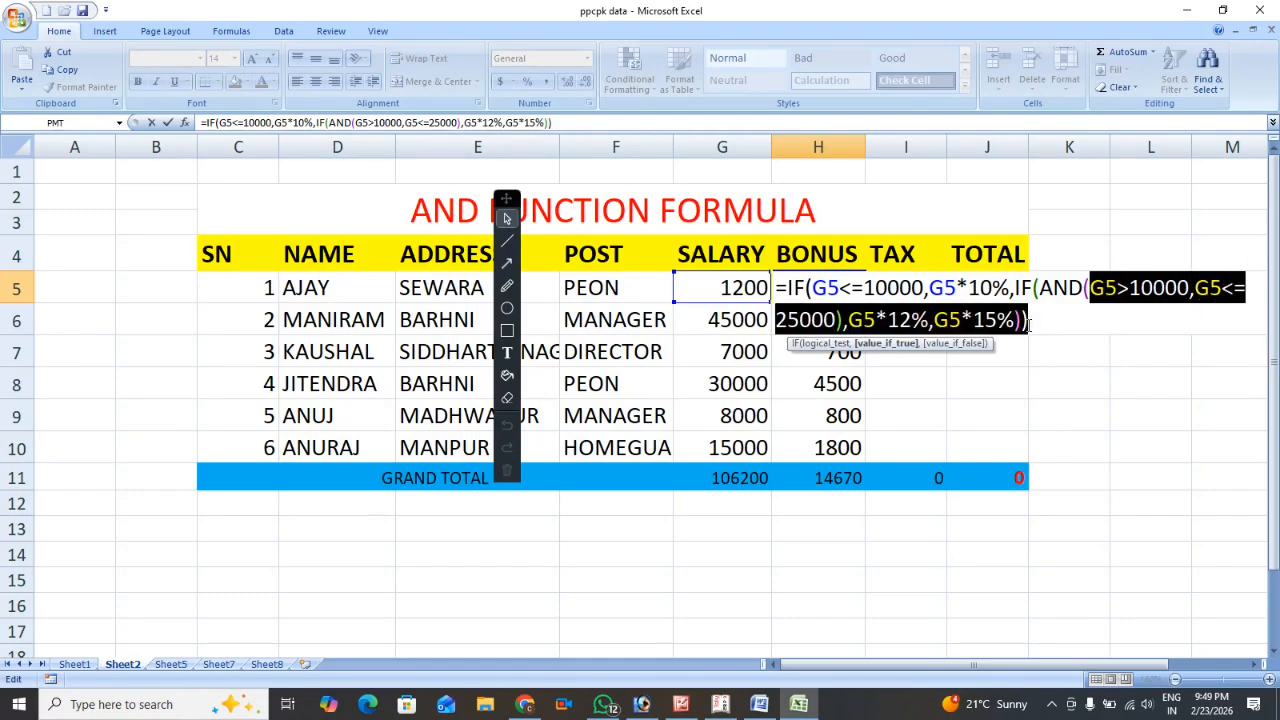
left_click_drag(896, 358, 849, 320)
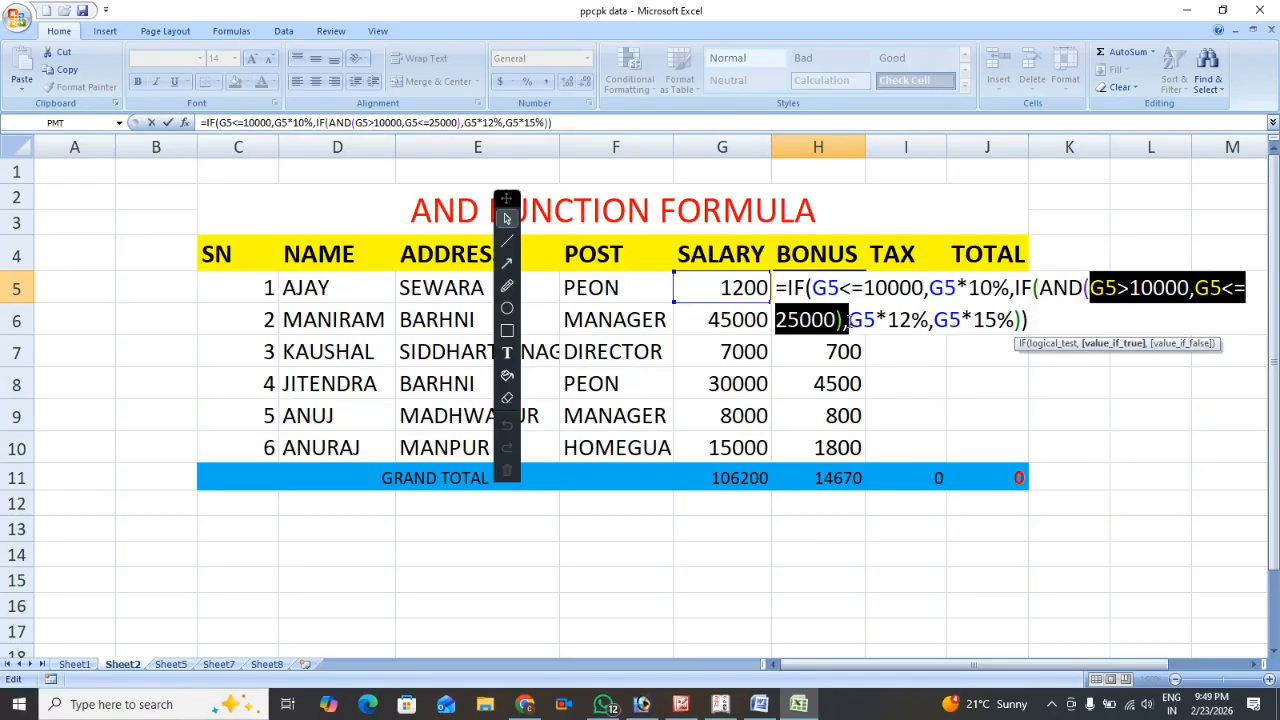
left_click_drag(848, 320, 926, 337)
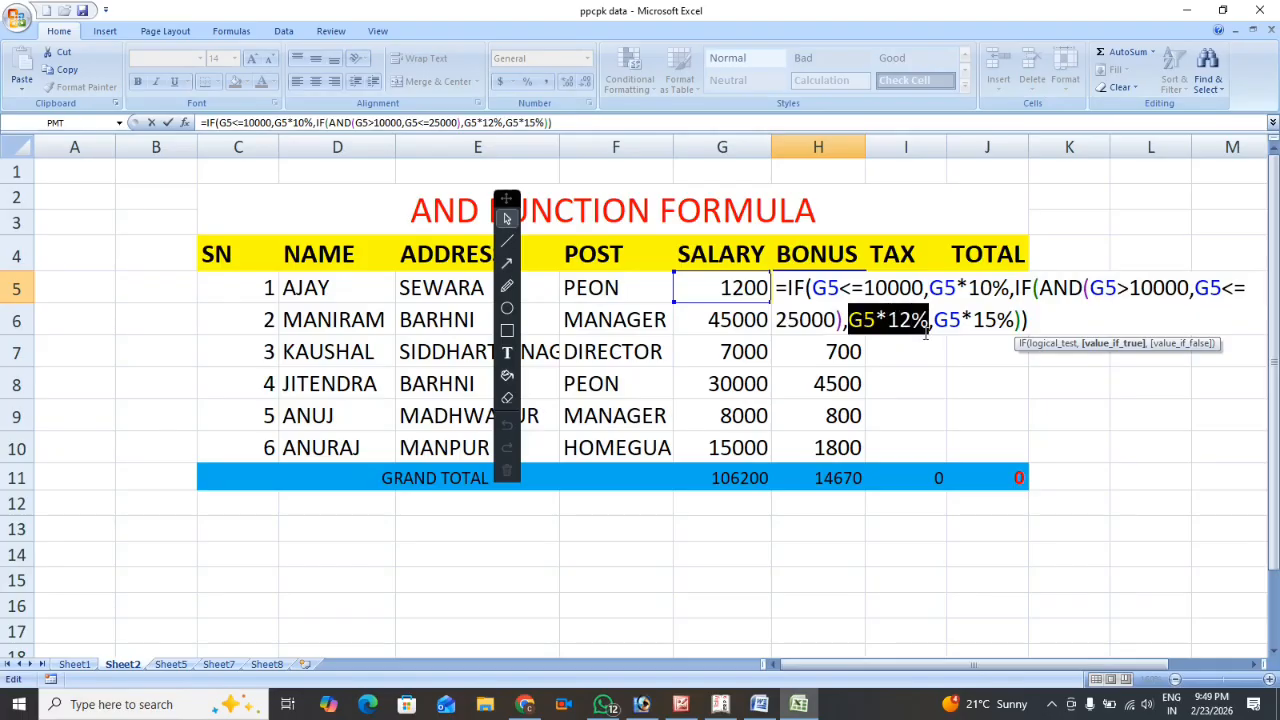
left_click_drag(936, 320, 1014, 334)
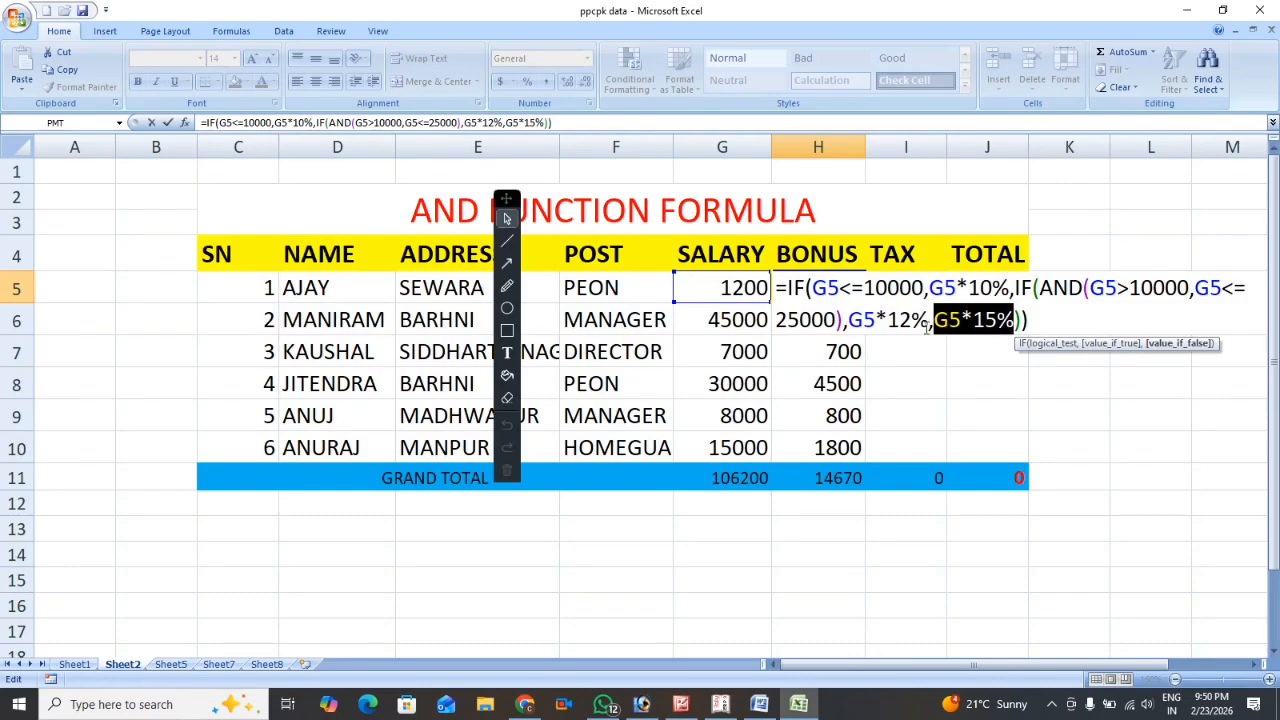
key("Return")
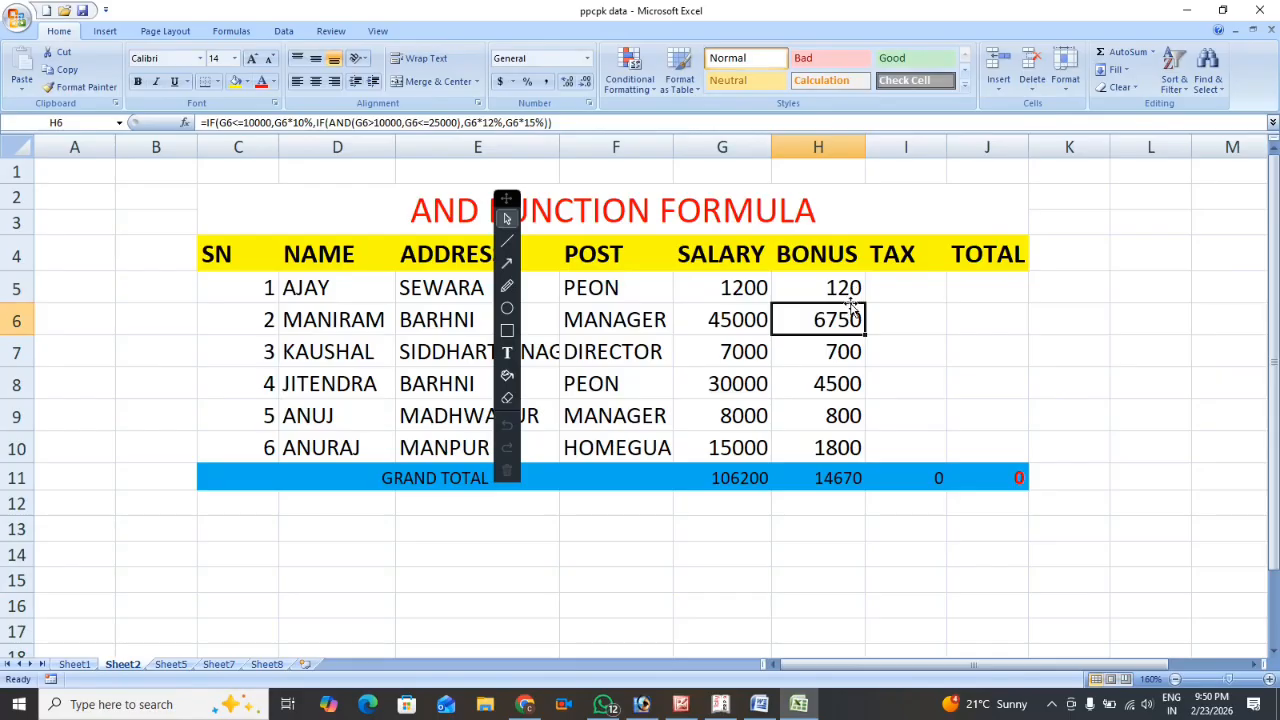
Check the salaries in G6, G8, G7 and G10 against the bonuses calculated for them.
left_click(741, 320)
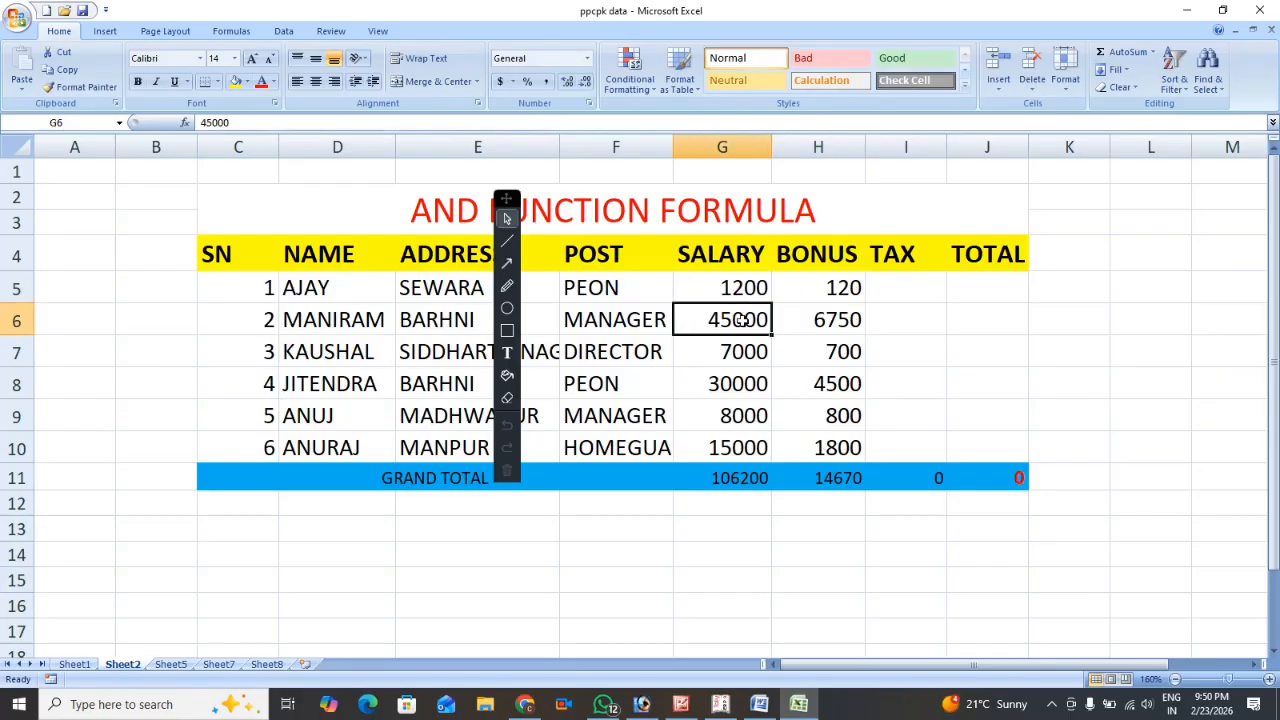
left_click(730, 383)
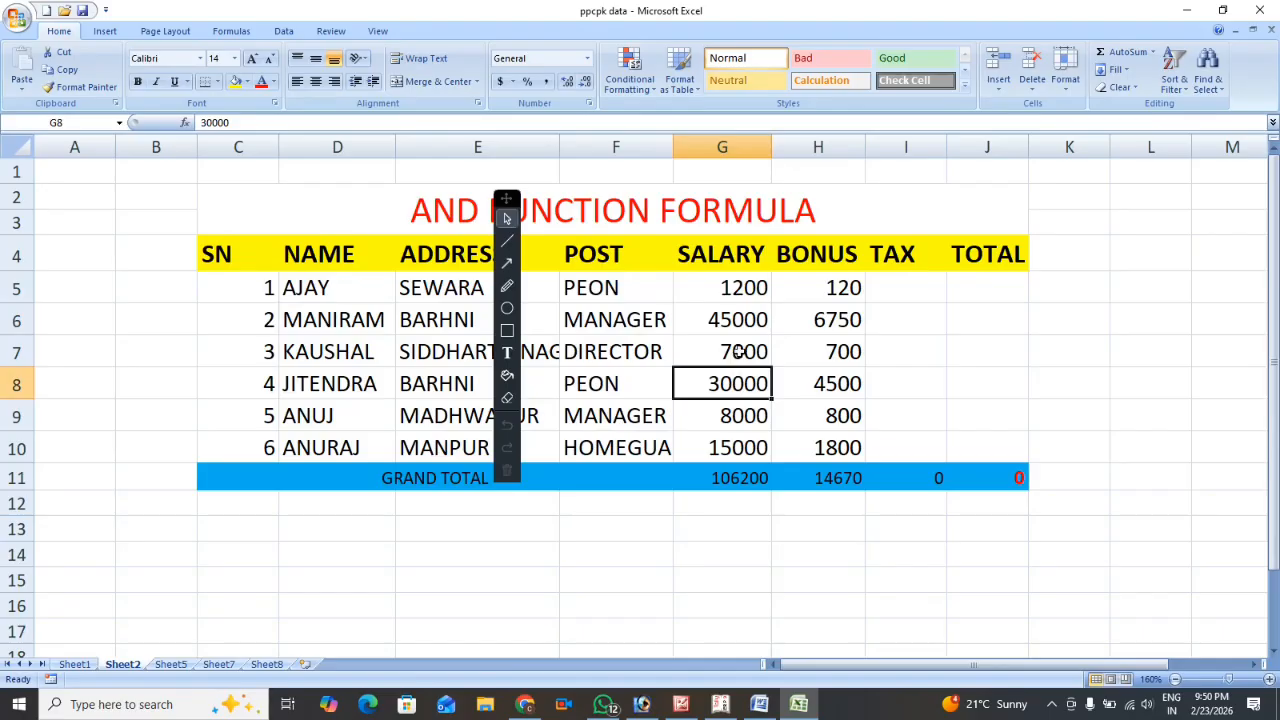
left_click(737, 352)
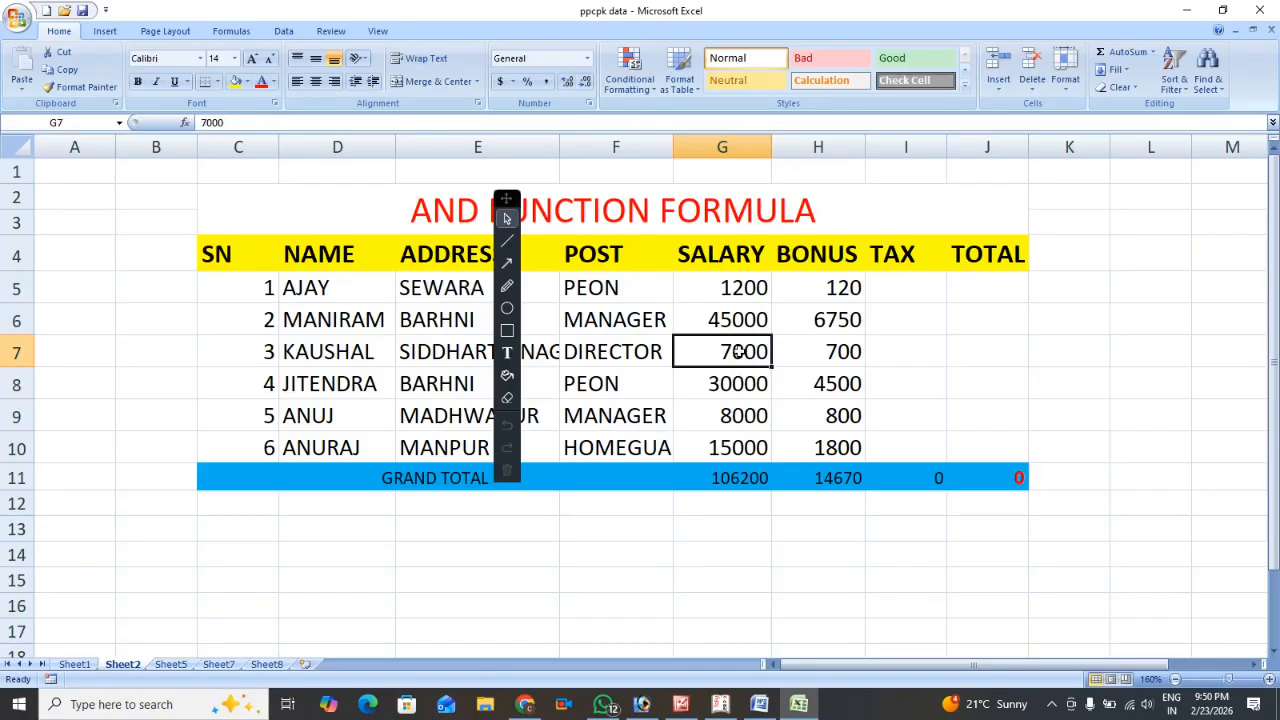
left_click(728, 450)
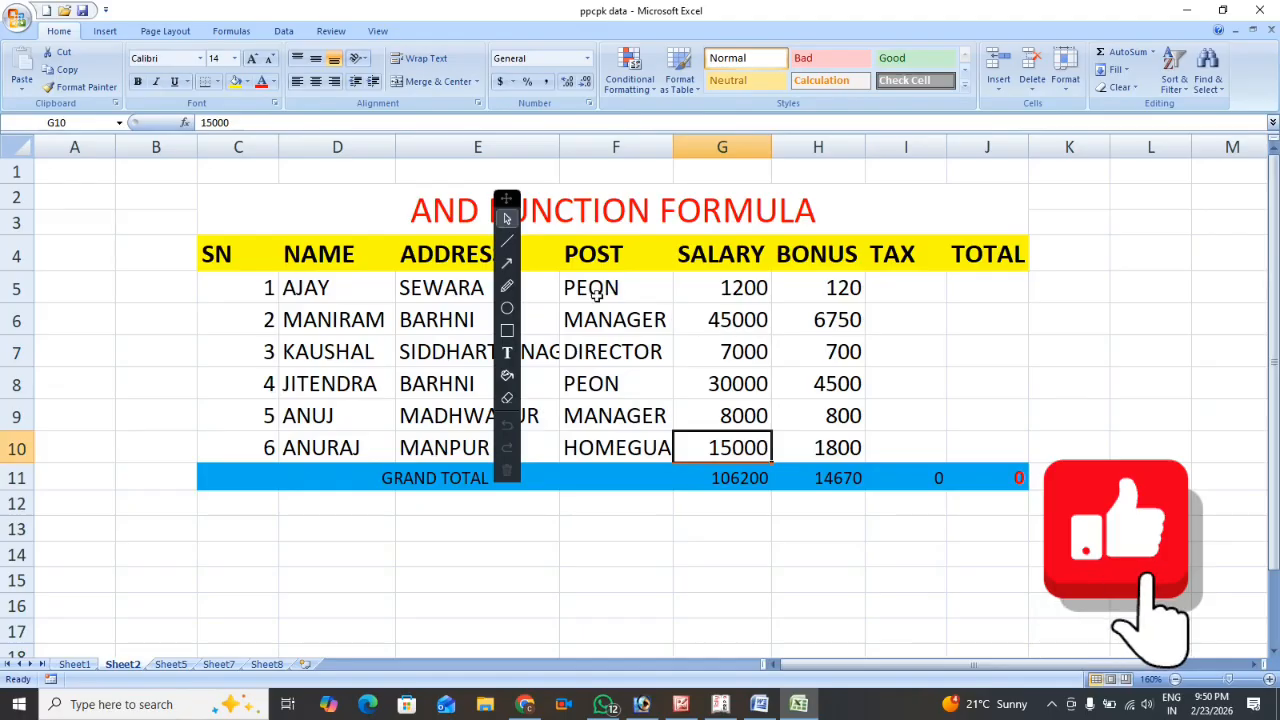
Start an IF formula in the first TAX cell, I5, that tests whether the address in E5 is not equal to "BARHNI".
mouse_move(507, 198)
left_mouse_down()
mouse_move(205, 207)
mouse_move(52, 174)
left_mouse_up()
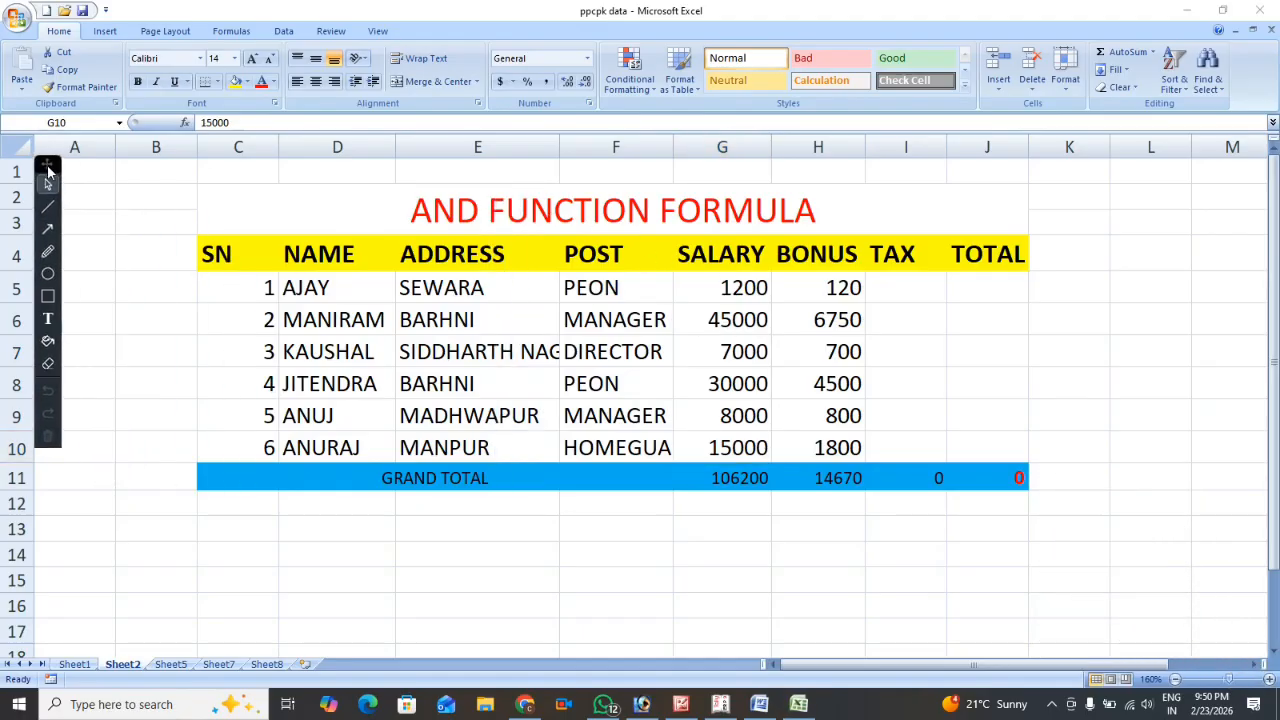
left_click(899, 286)
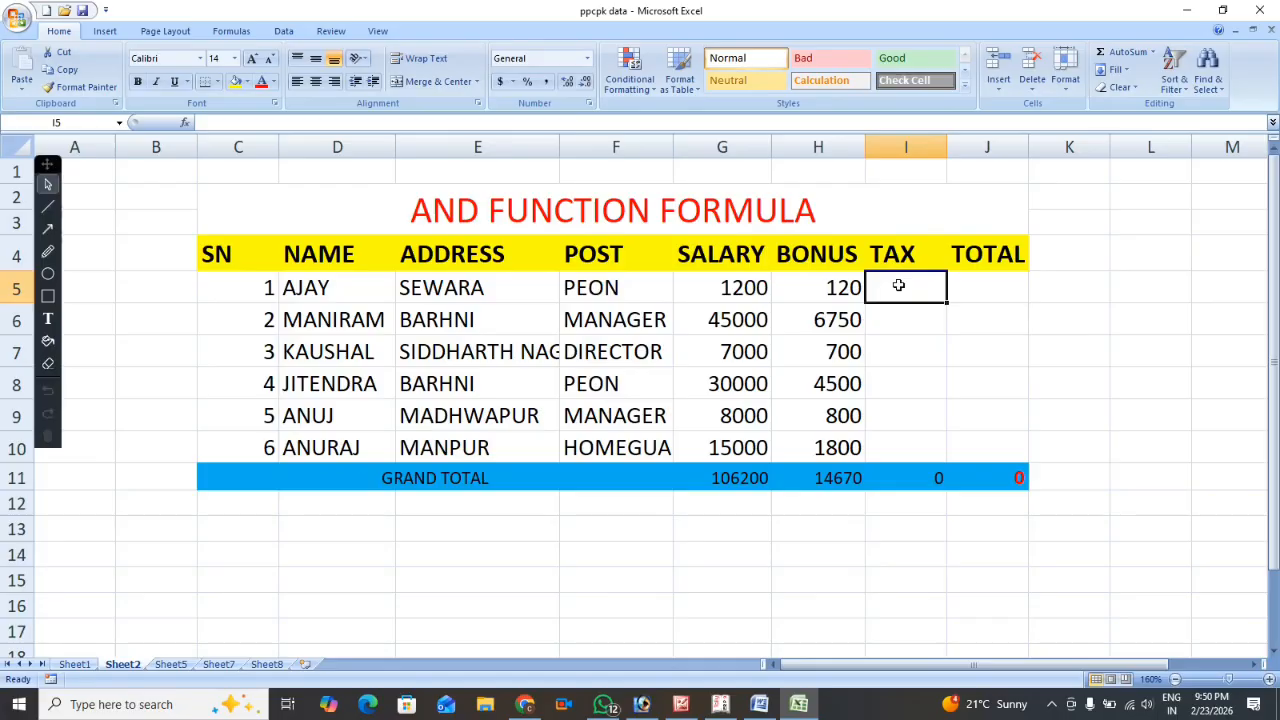
type("=")
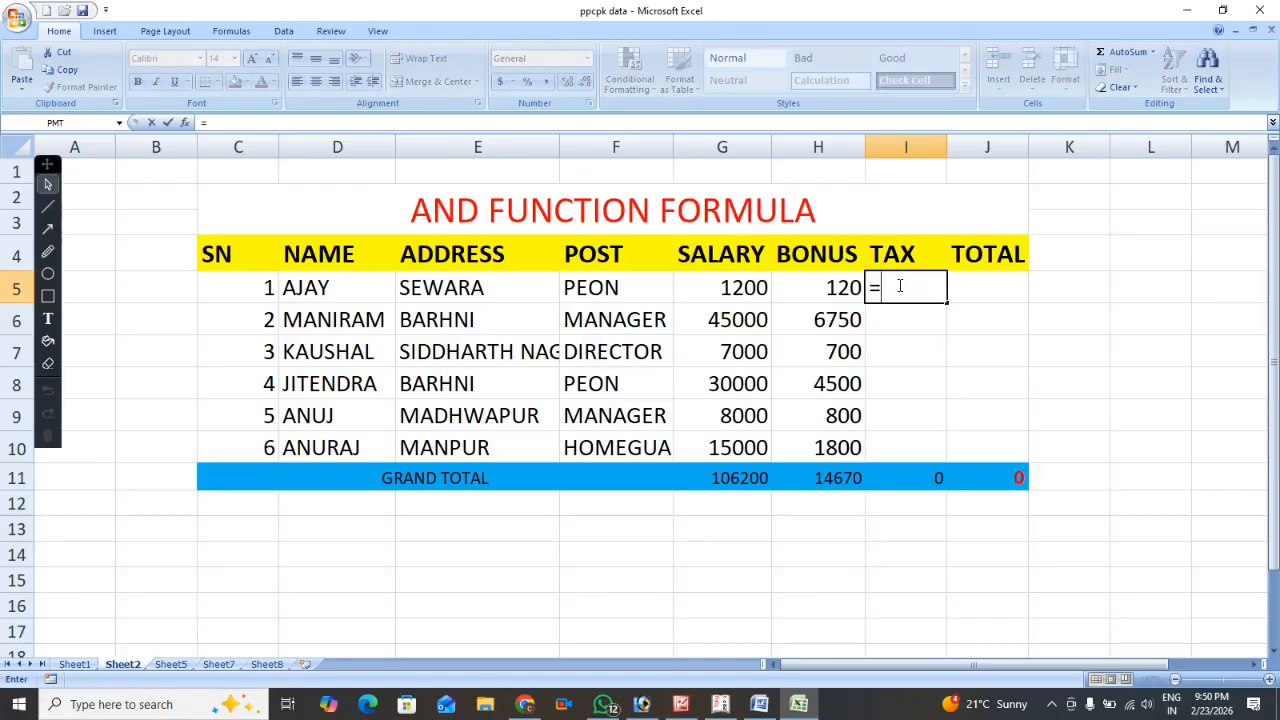
type("IF")
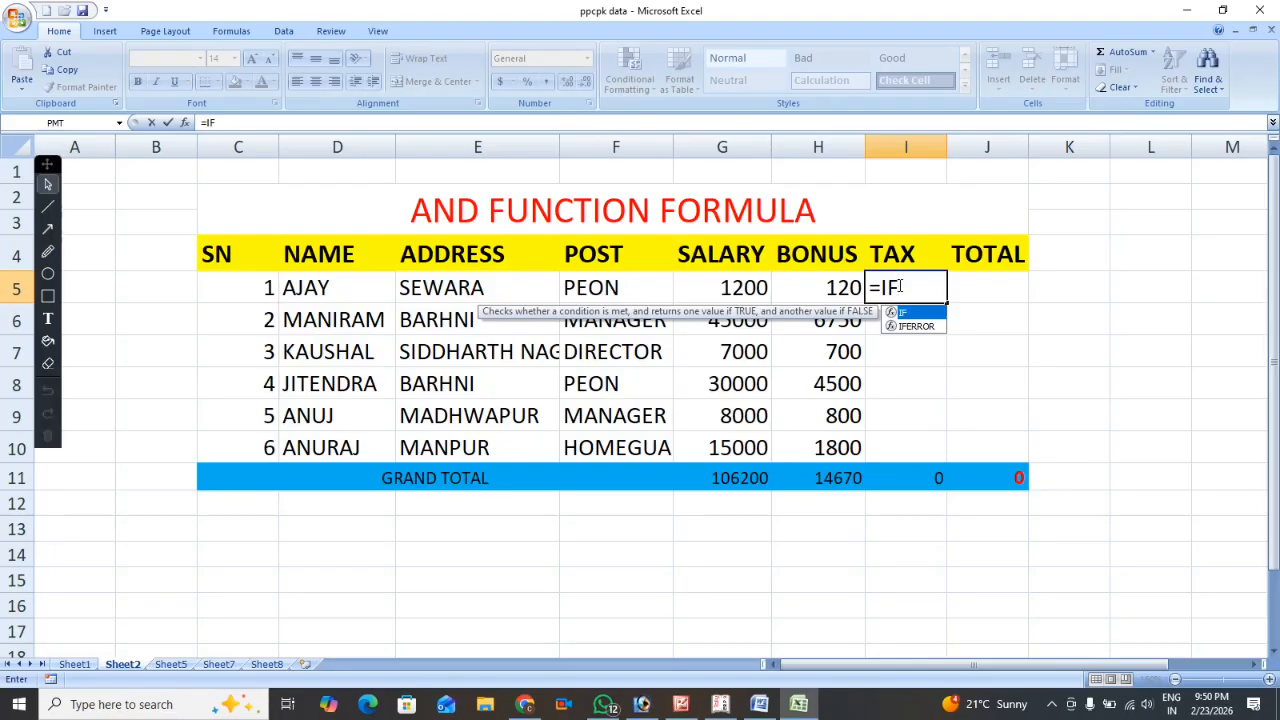
type("(")
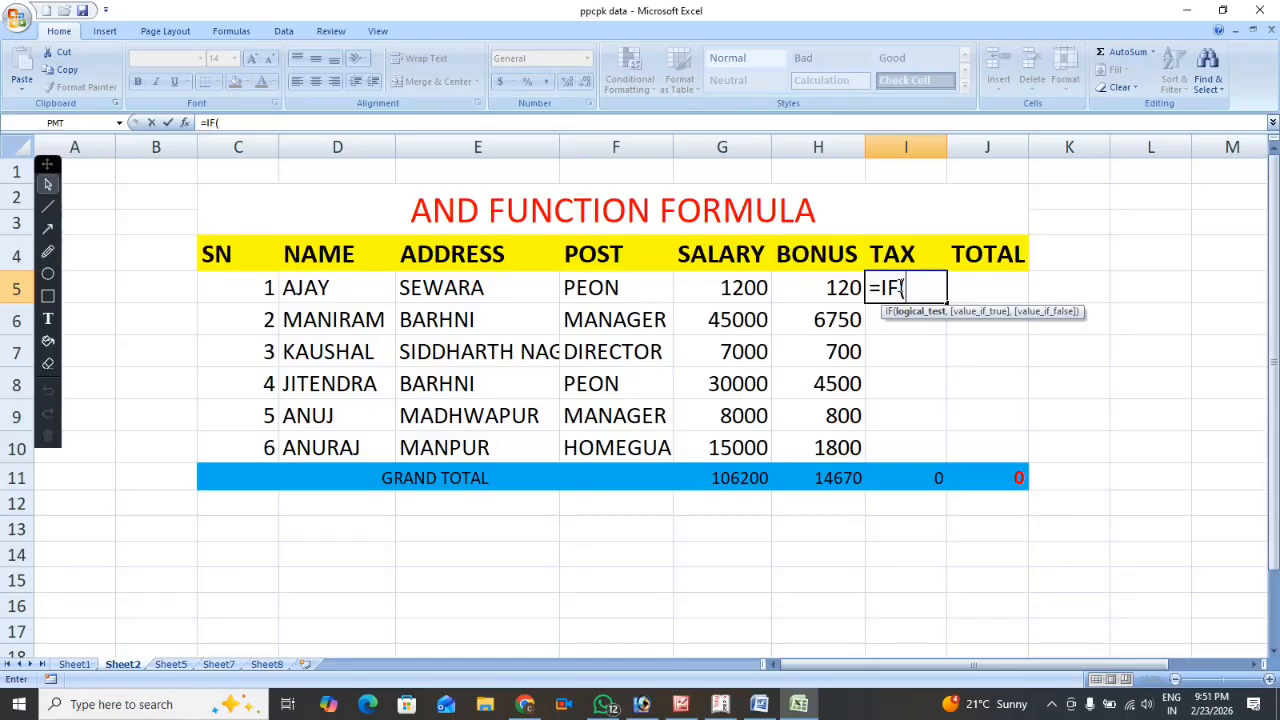
left_click(454, 287)
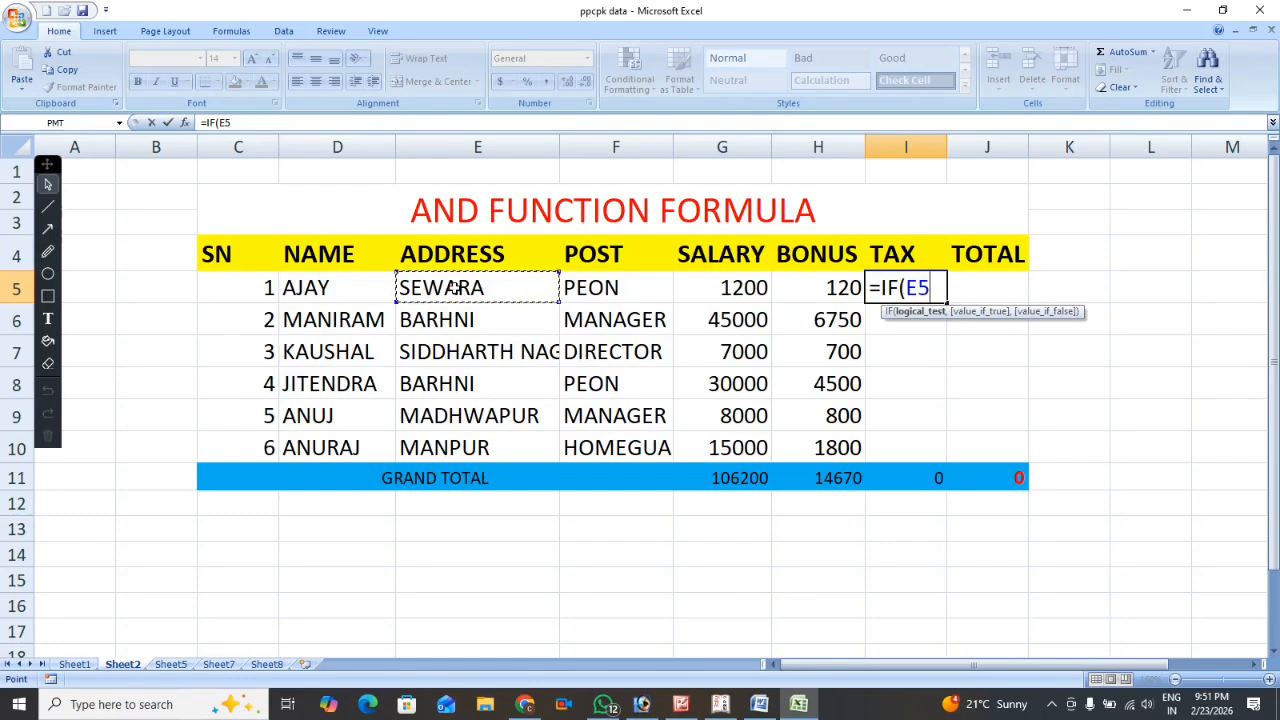
type("<>")
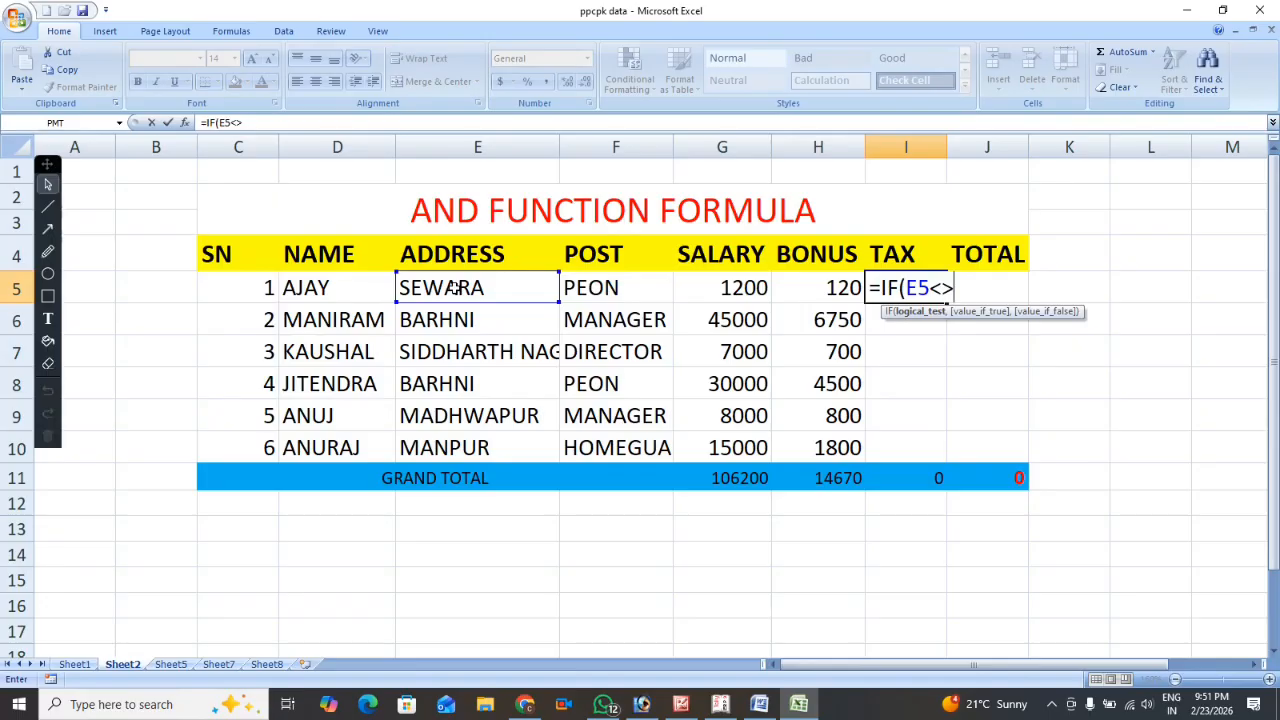
type("\"BARHN")
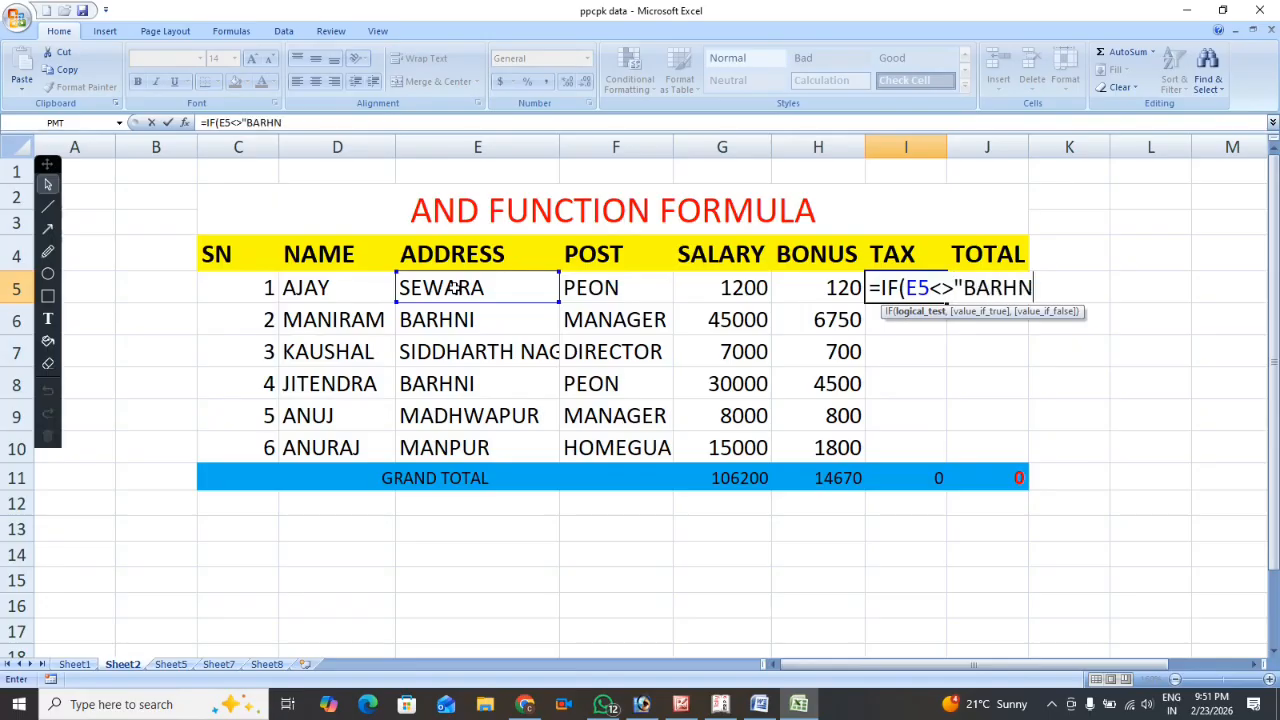
type("I\"")
type(",")
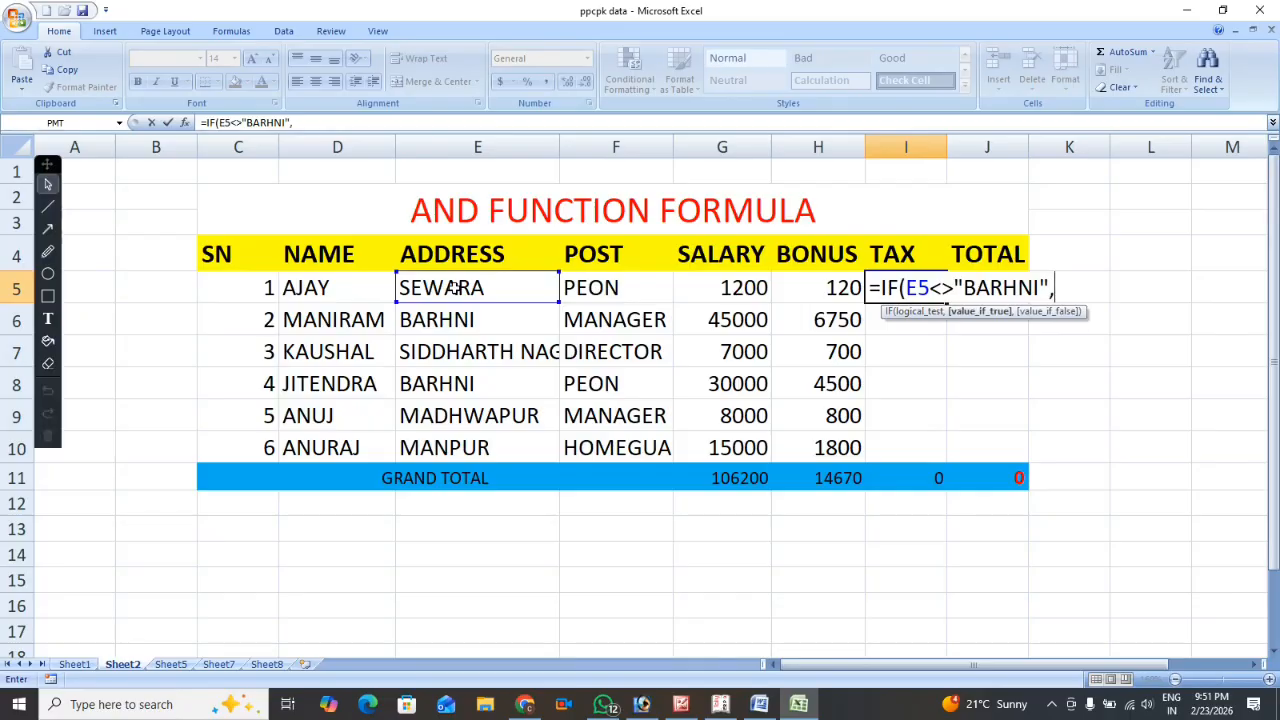
type("(")
Add 12% of salary plus bonus, (G5+H5)*12%, as the value-if-true of the I5 tax formula.
left_click(697, 288)
type("+")
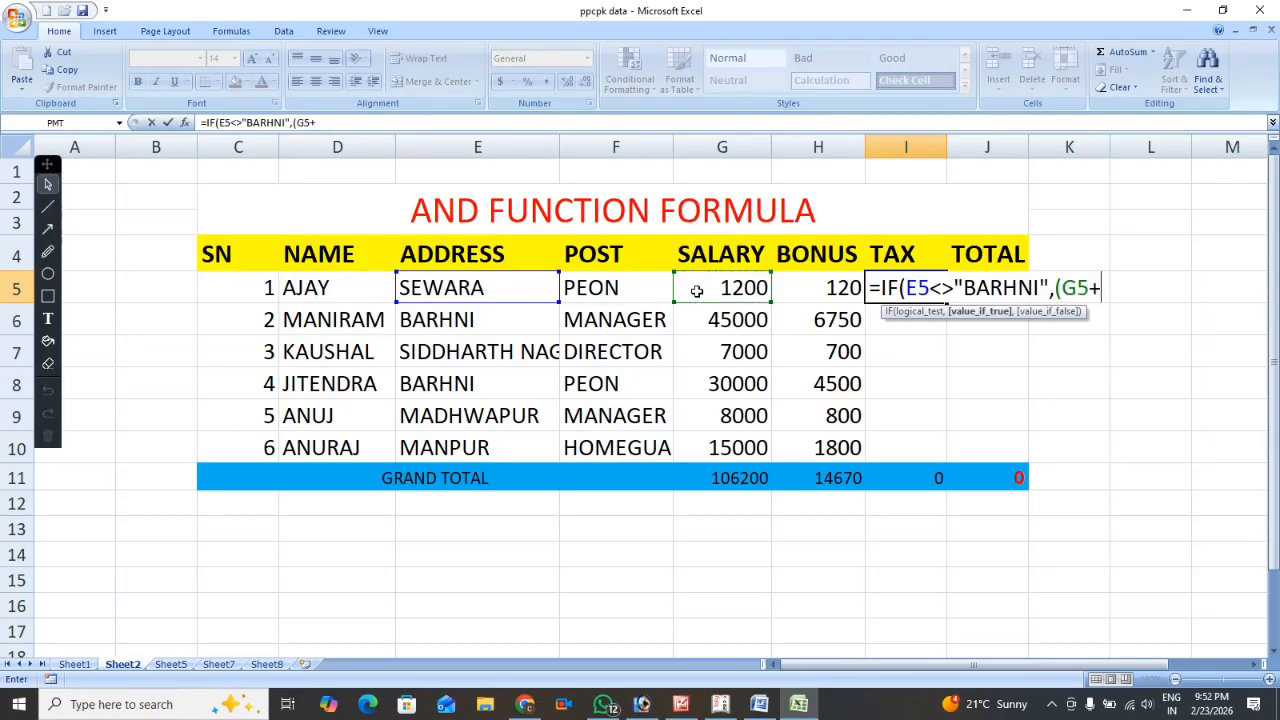
left_click(829, 295)
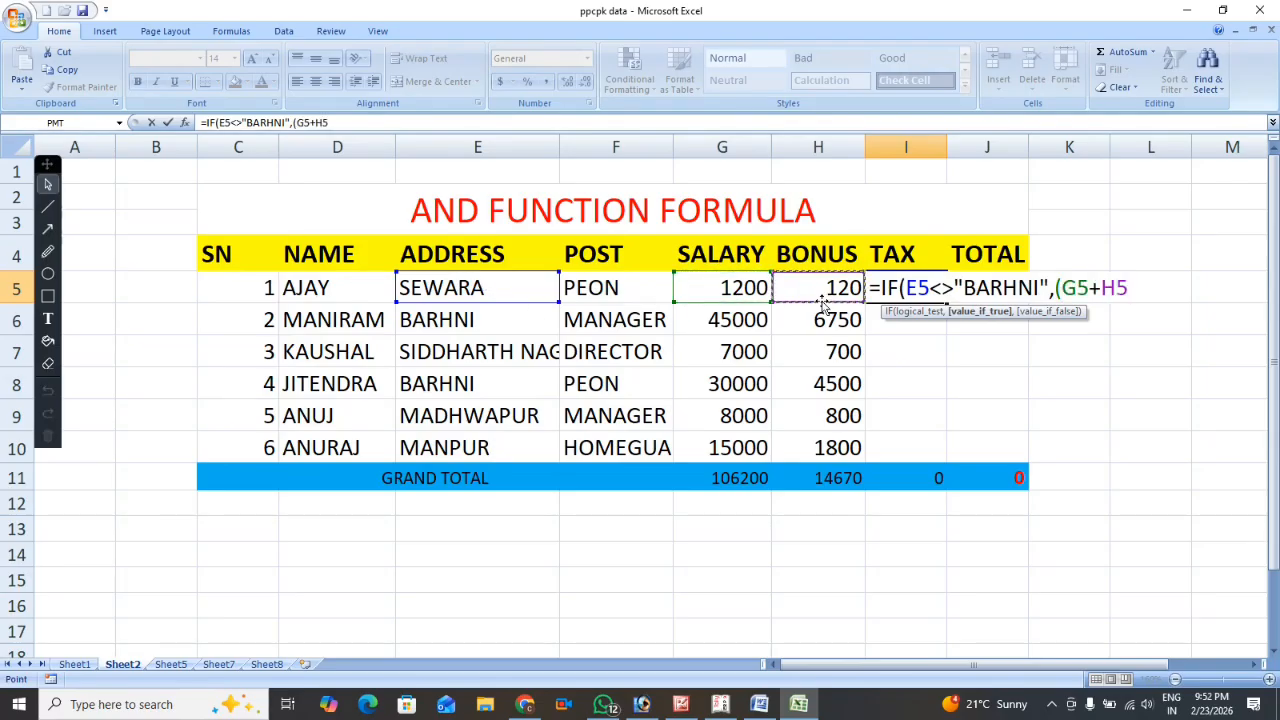
type(")*")
type("10")
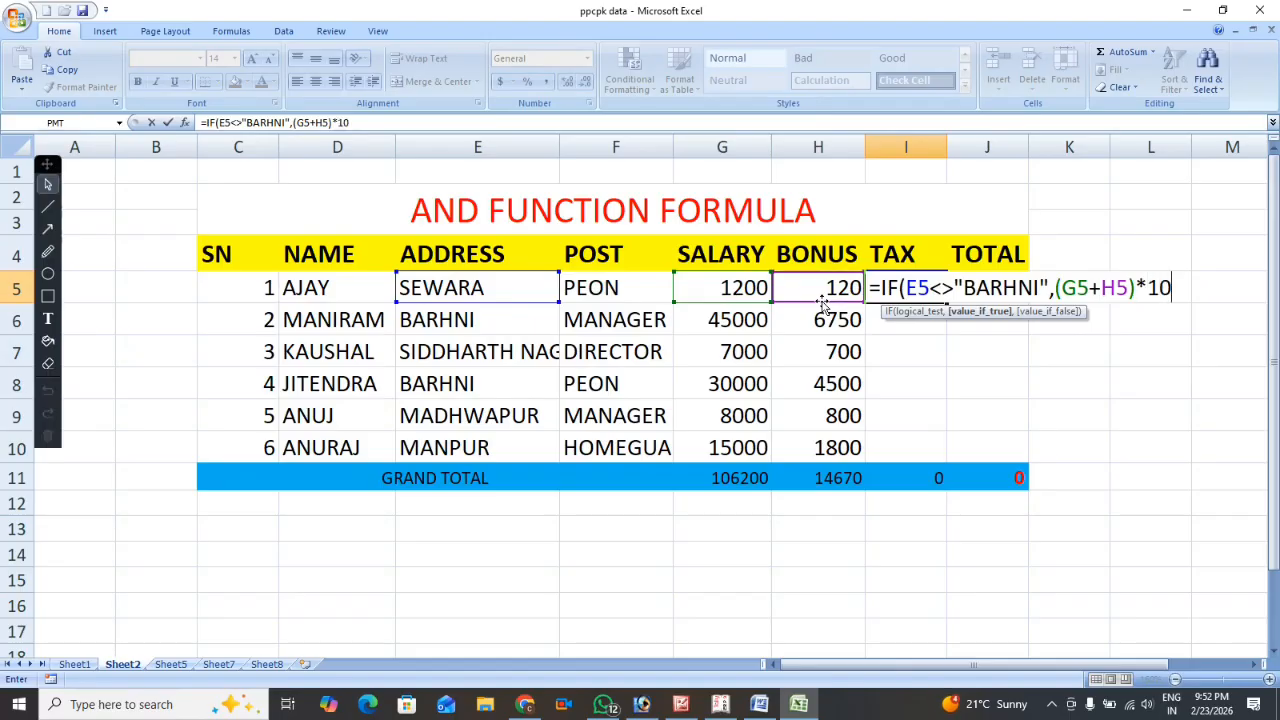
key("BackSpace")
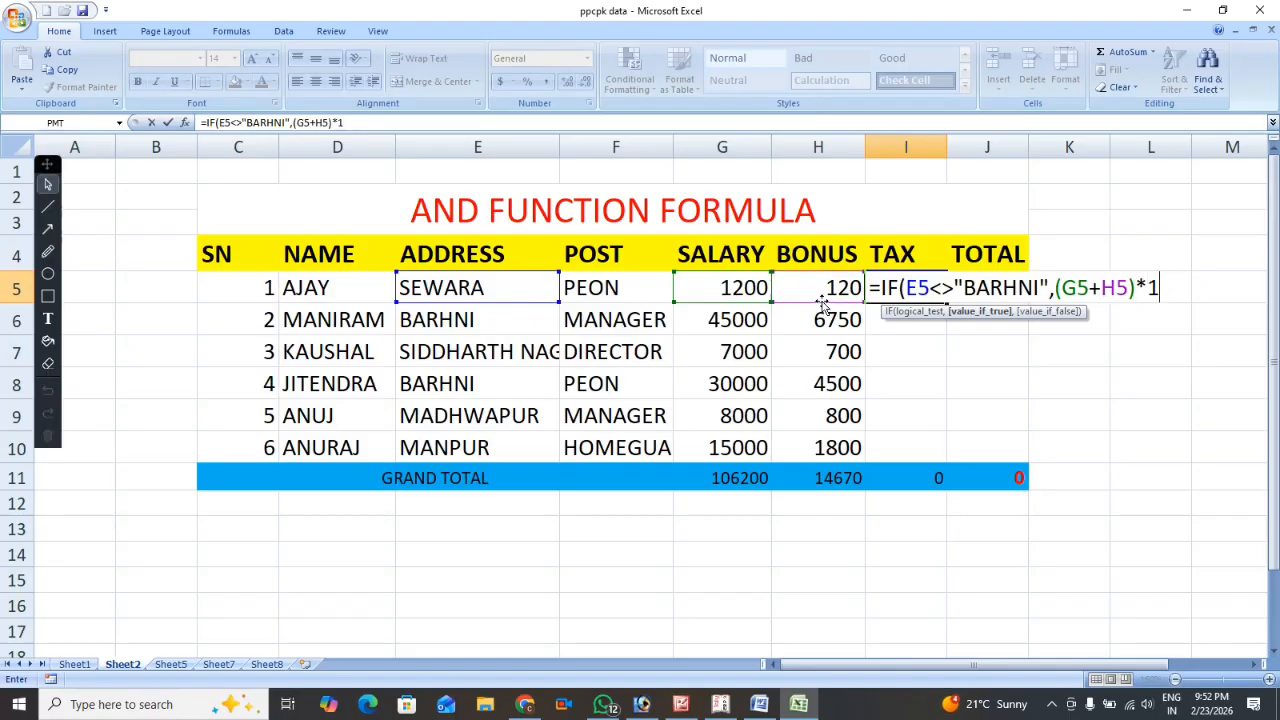
type("2")
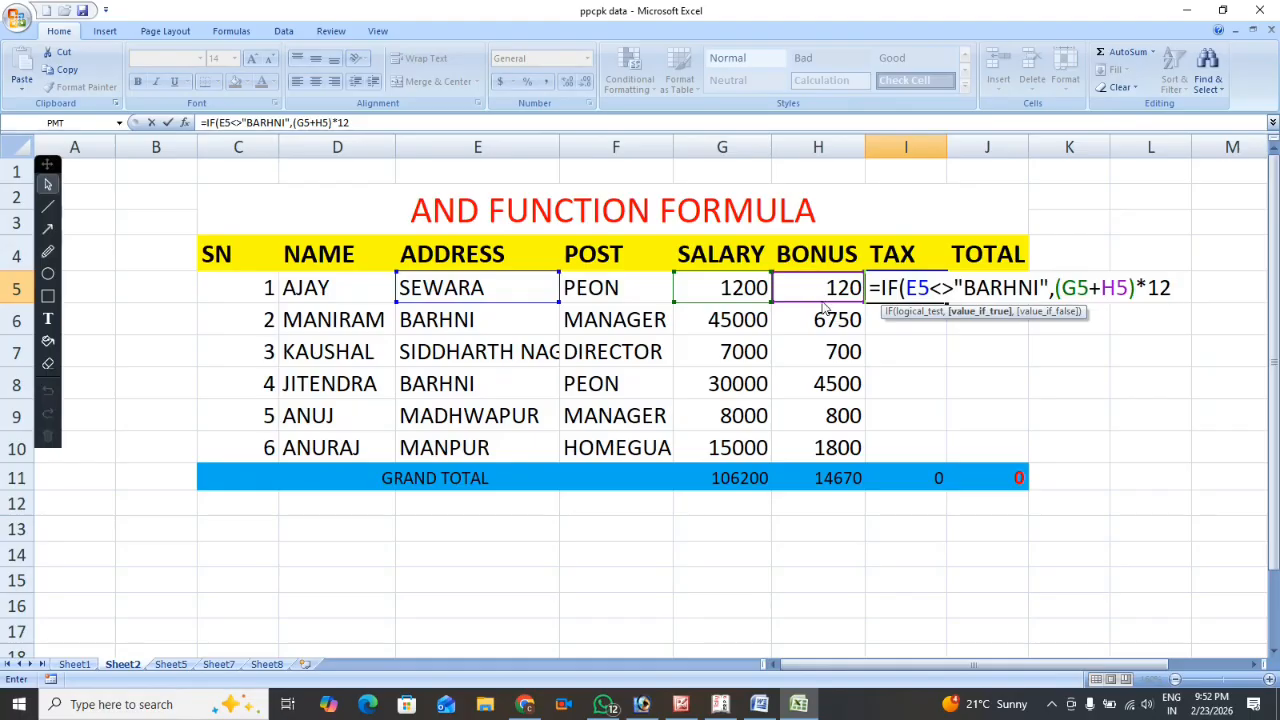
type("5")
key("BackSpace")
type("%,")
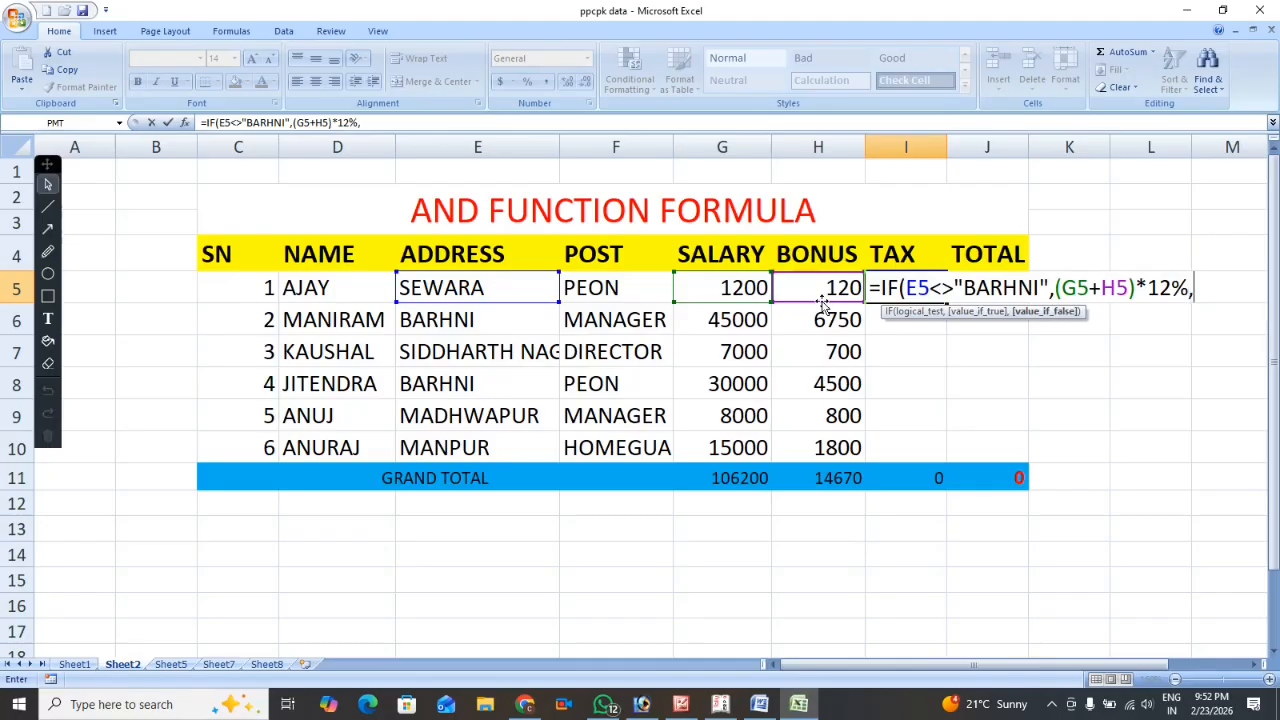
type("0)")
Complete the I5 tax formula with 0 as the value-if-false and fill it down through I10.
key("Return")
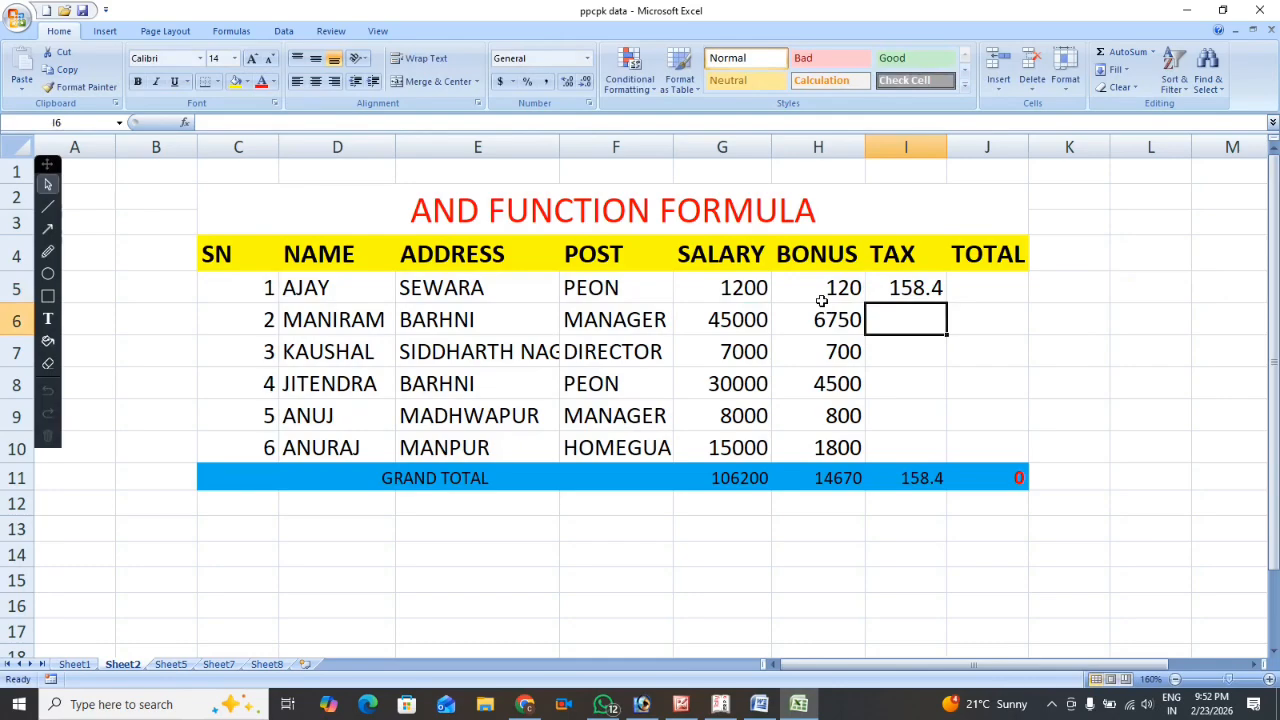
key("Up")
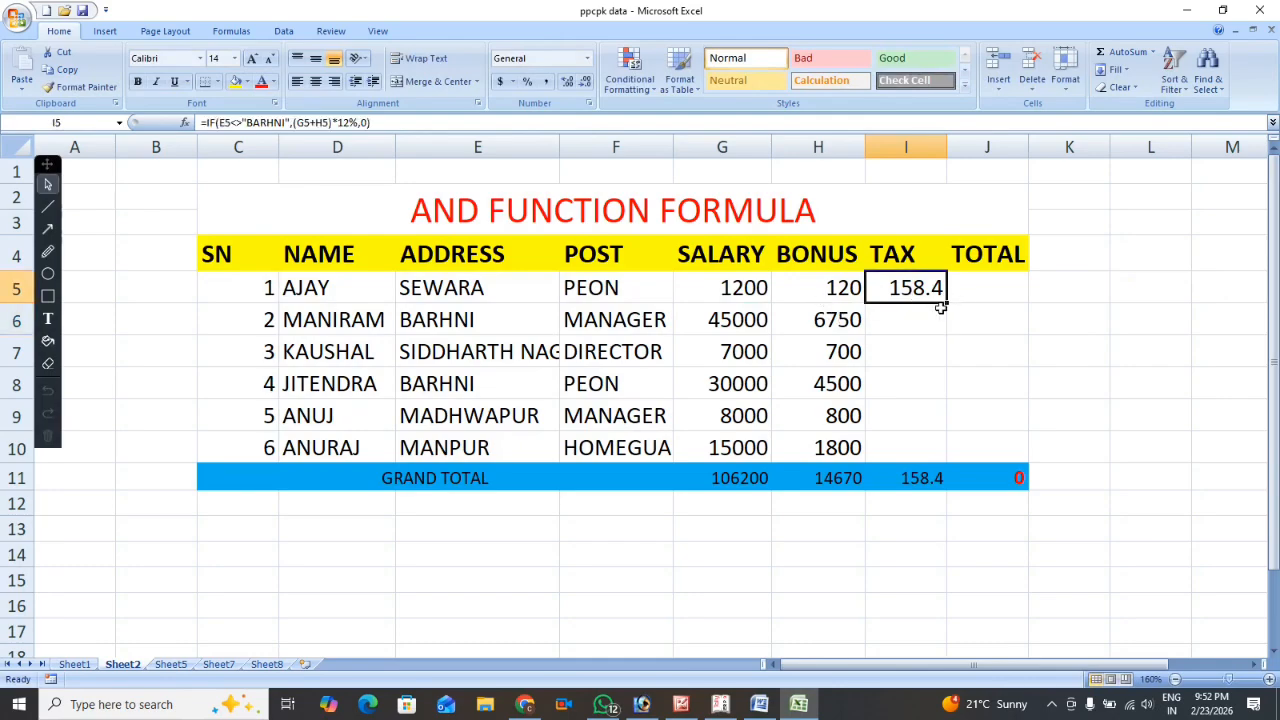
left_click_drag(946, 300, 945, 465)
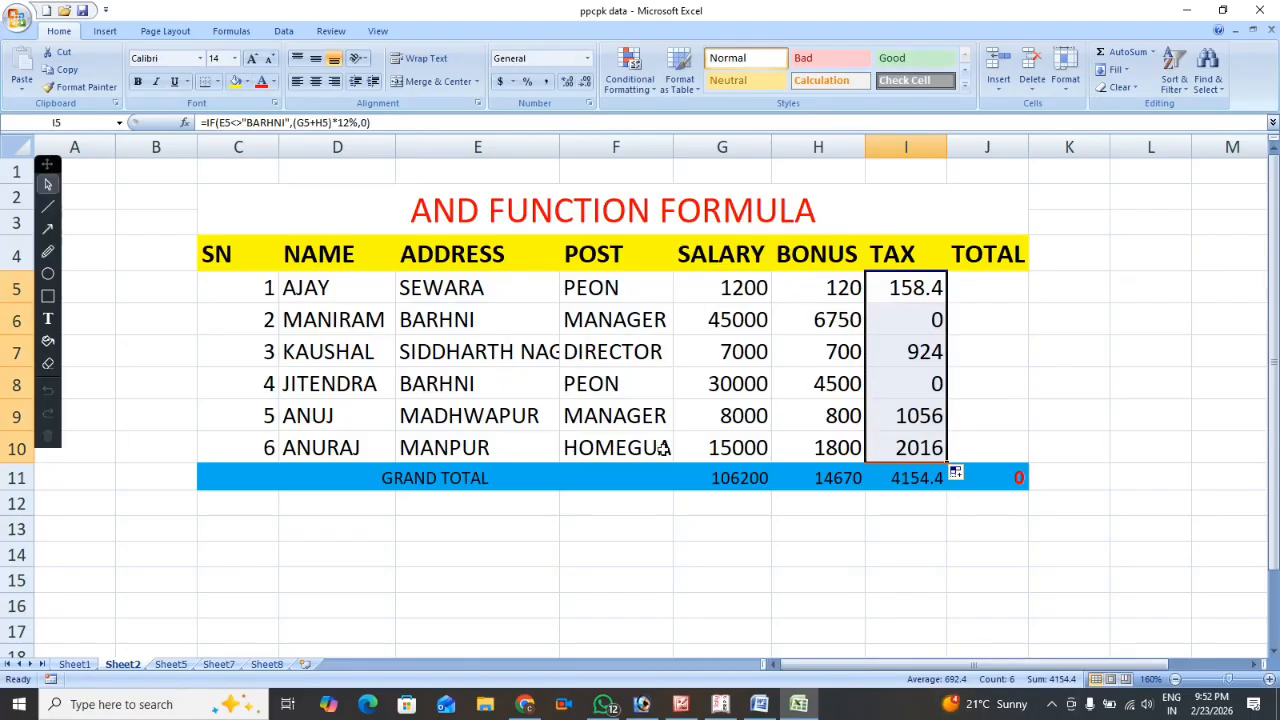
Check the tax in rows 6 and 8, whose address is BARHNI, and review the arguments of the I5 tax formula.
left_click(524, 323)
left_click_drag(524, 323, 903, 317)
left_click(509, 390)
left_click_drag(509, 390, 894, 381)
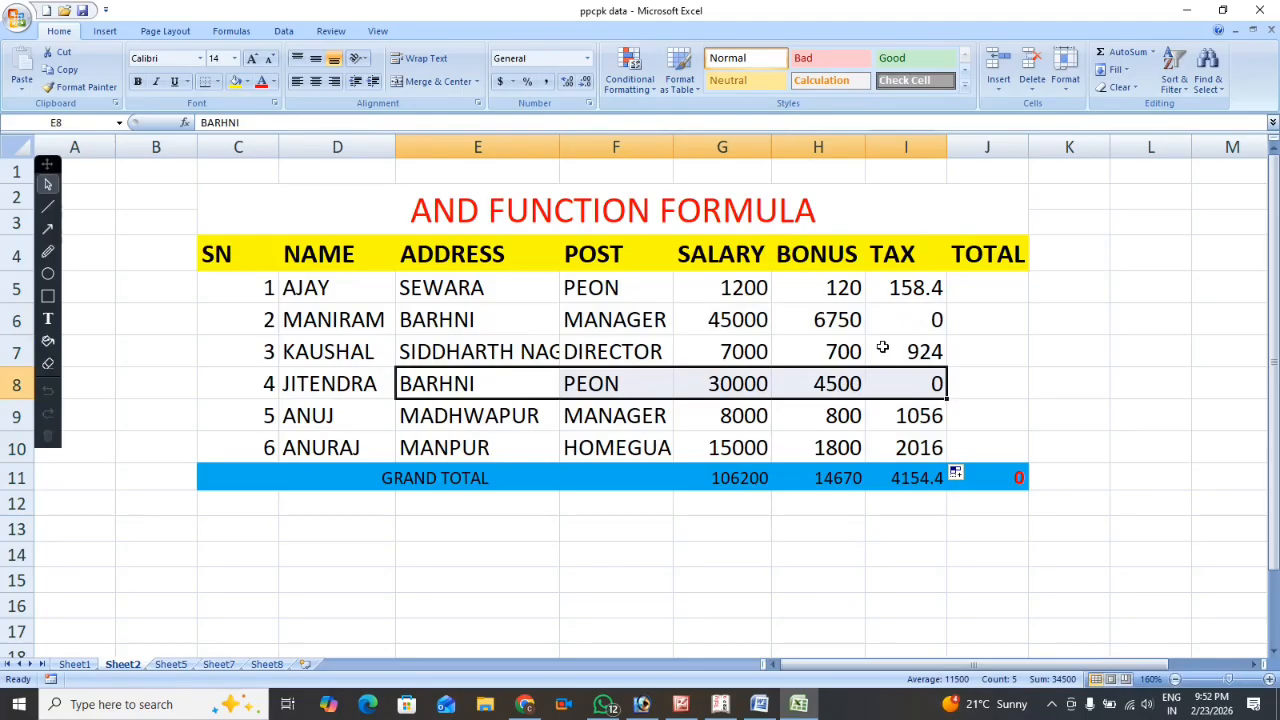
left_click(909, 279)
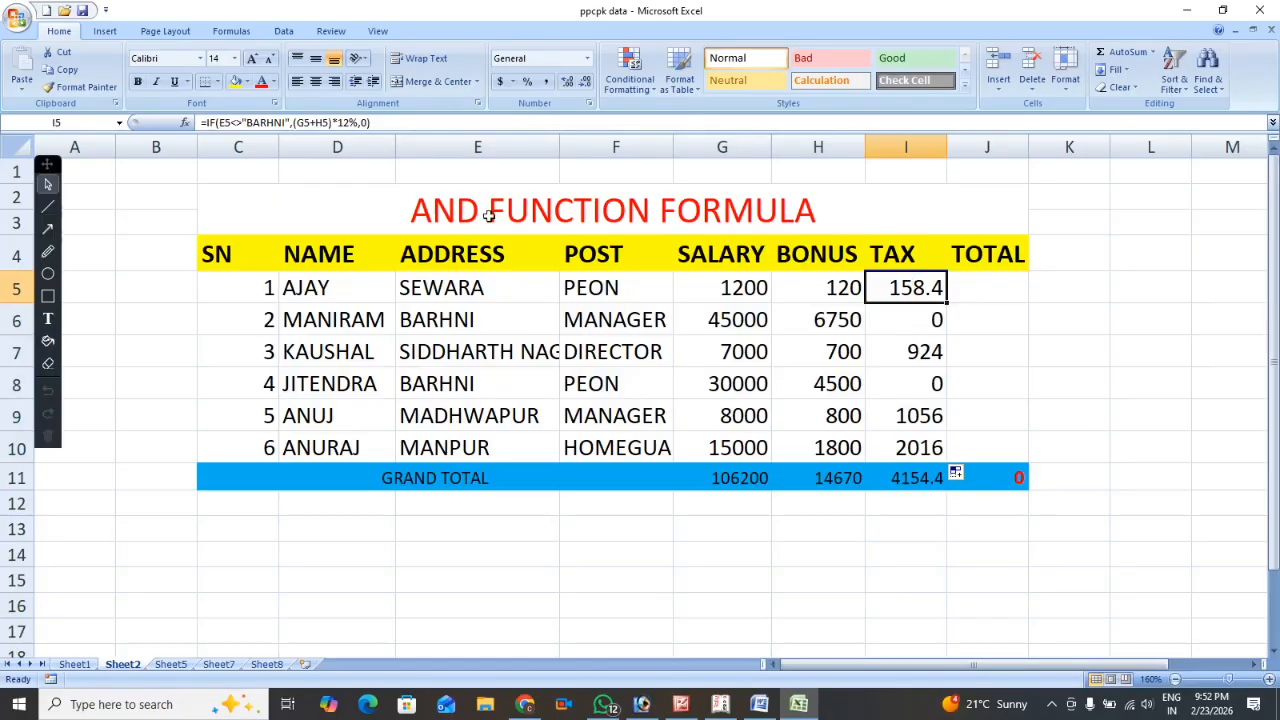
left_click(251, 122)
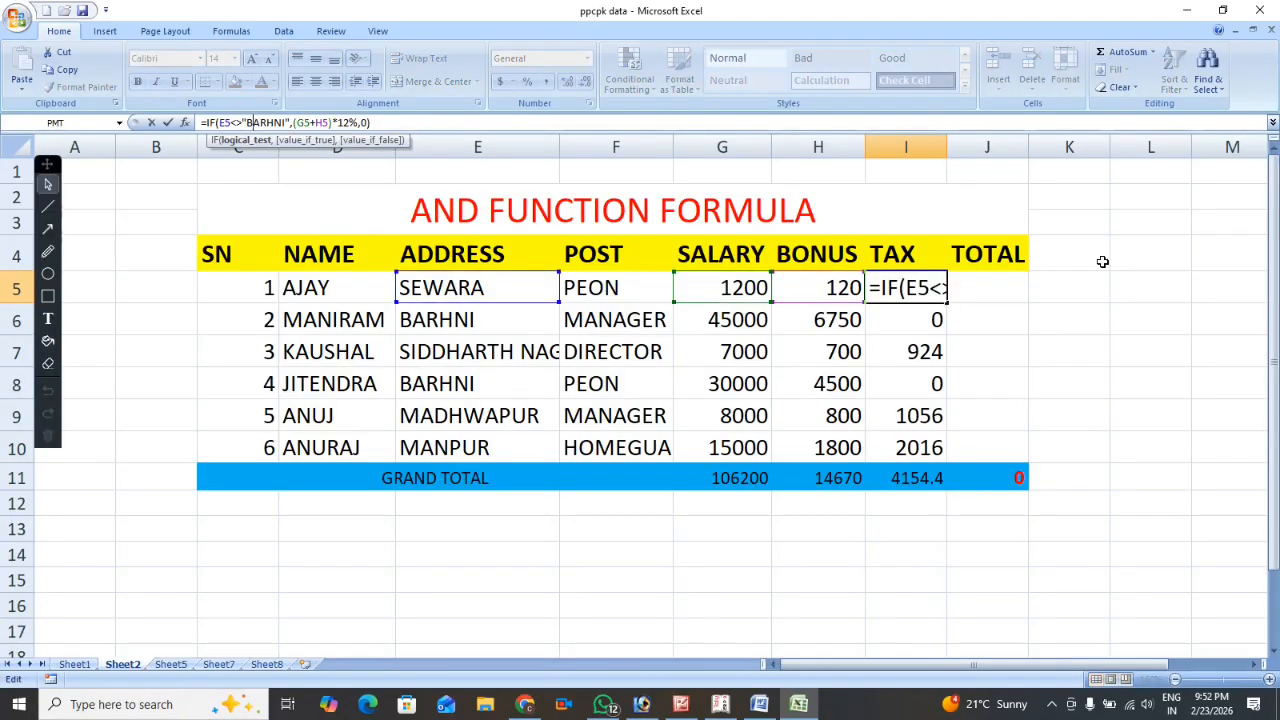
left_click(921, 293)
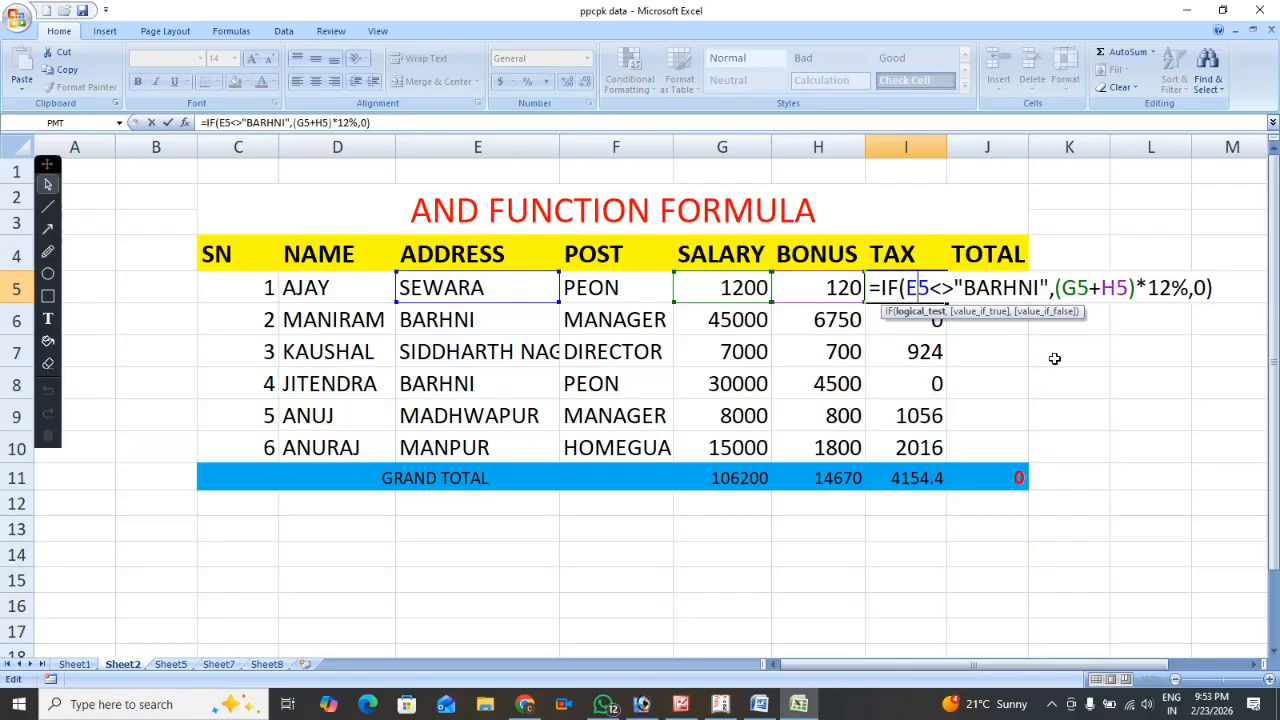
key("Return")
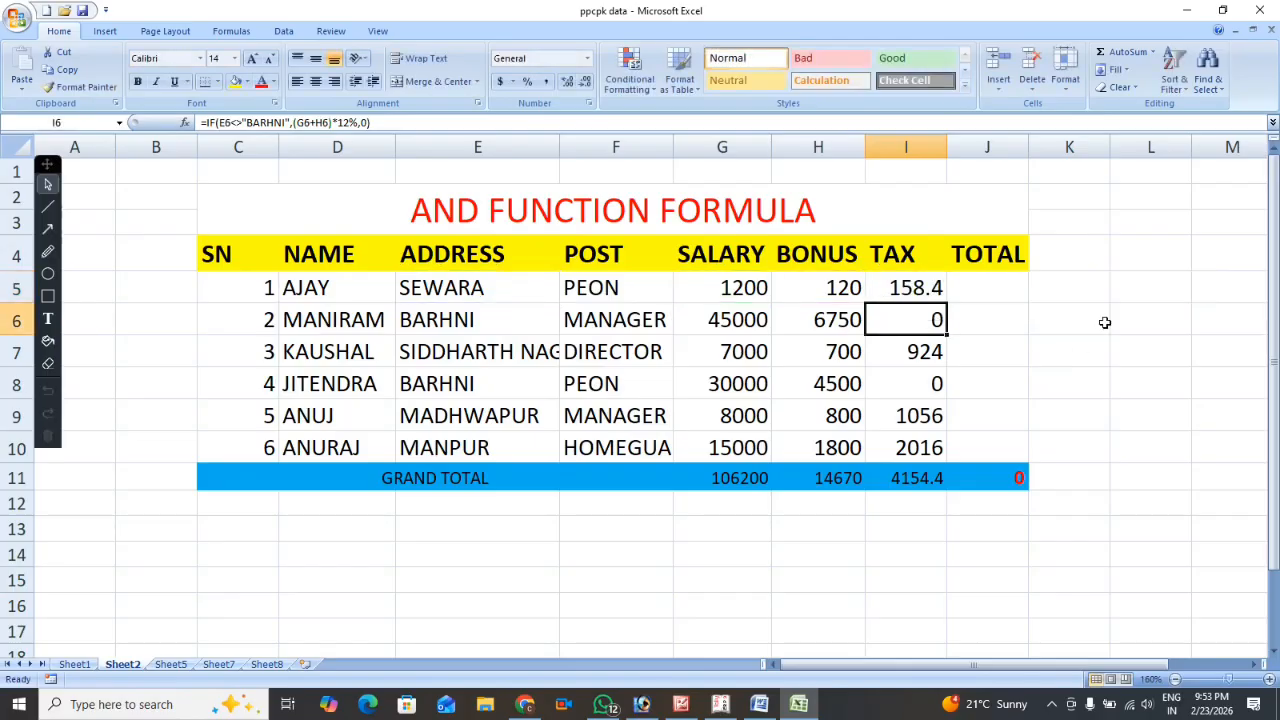
Enter the formula =G5+H5-I5 in J5 to total salary plus bonus minus tax.
left_click(987, 285)
type("=")
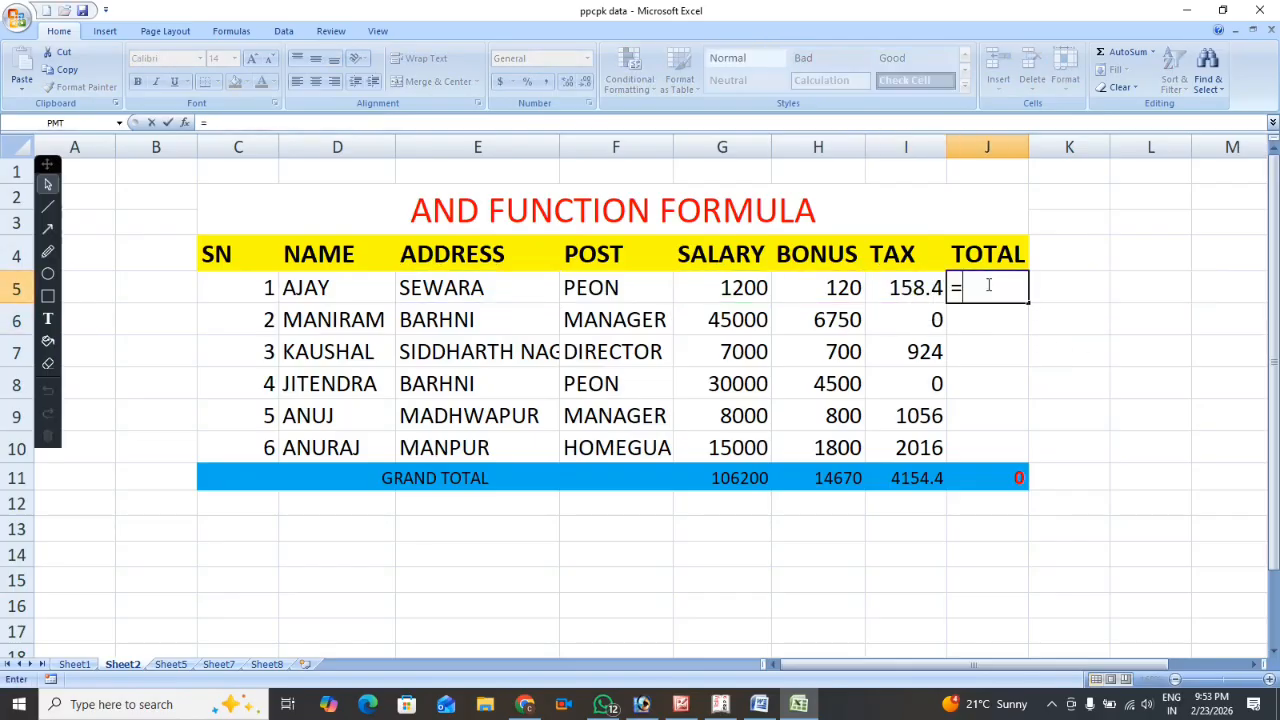
left_click(756, 296)
type("+")
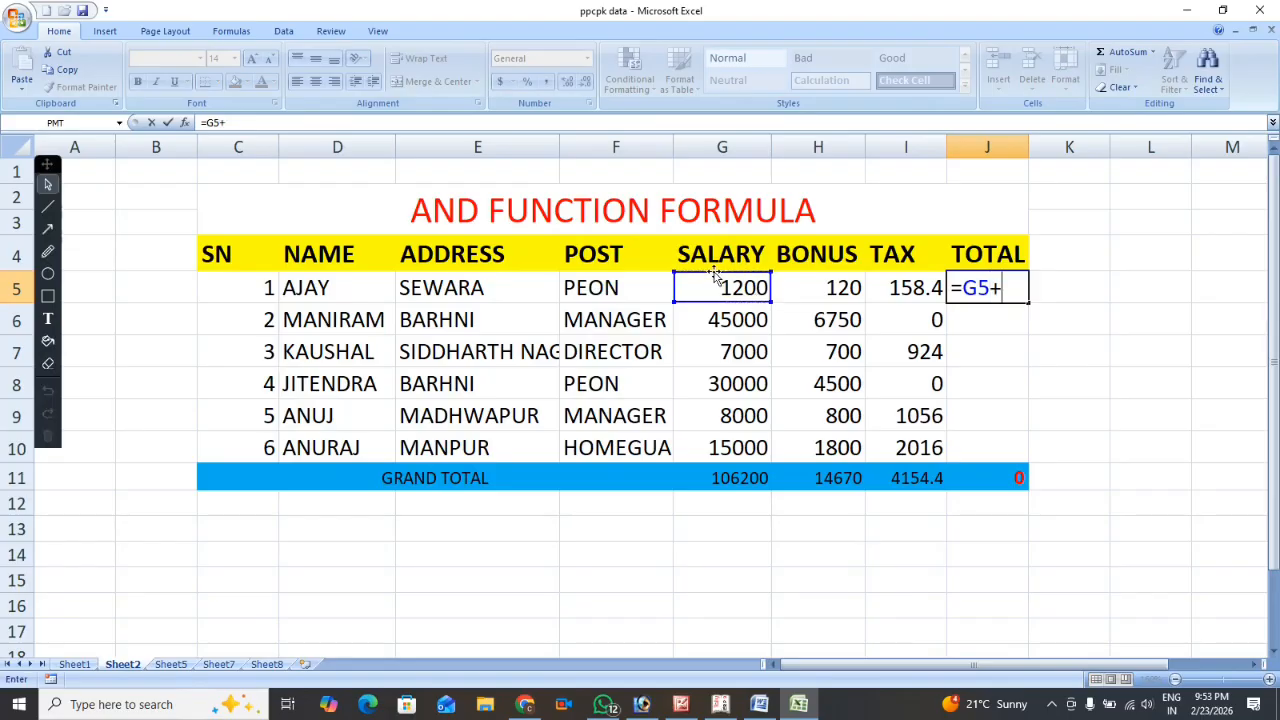
left_click(804, 290)
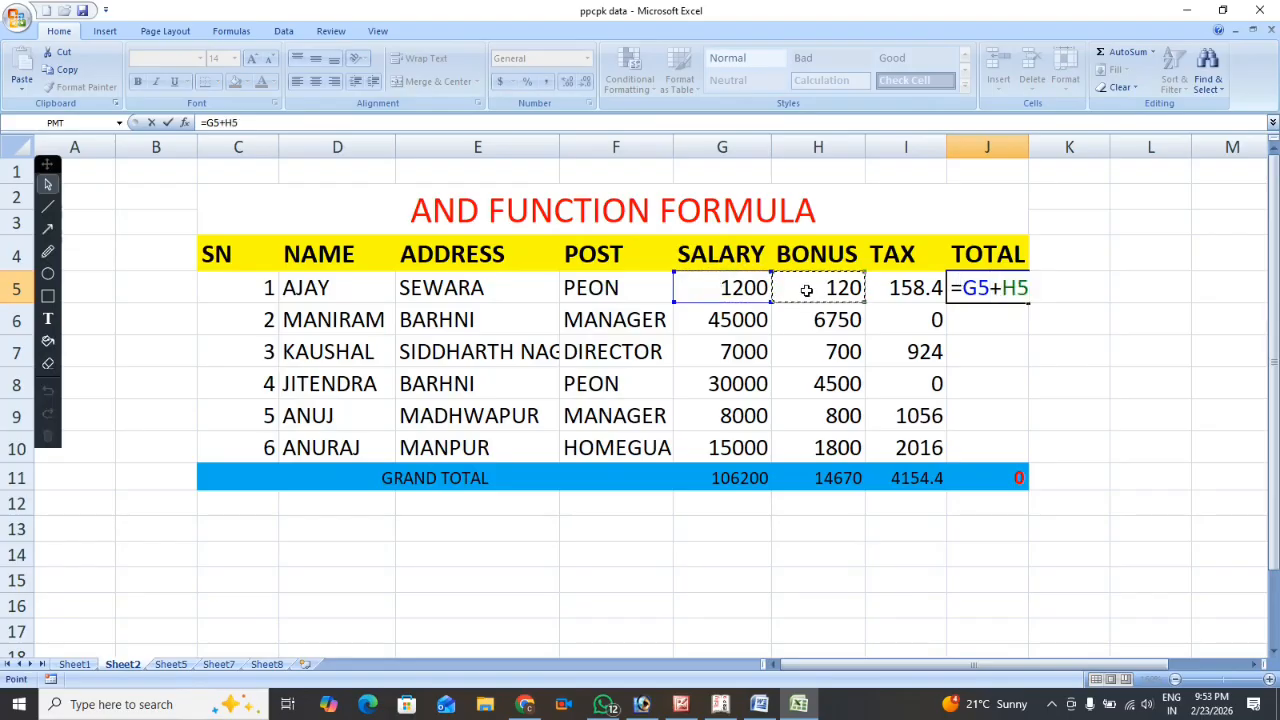
type("-")
left_click(918, 288)
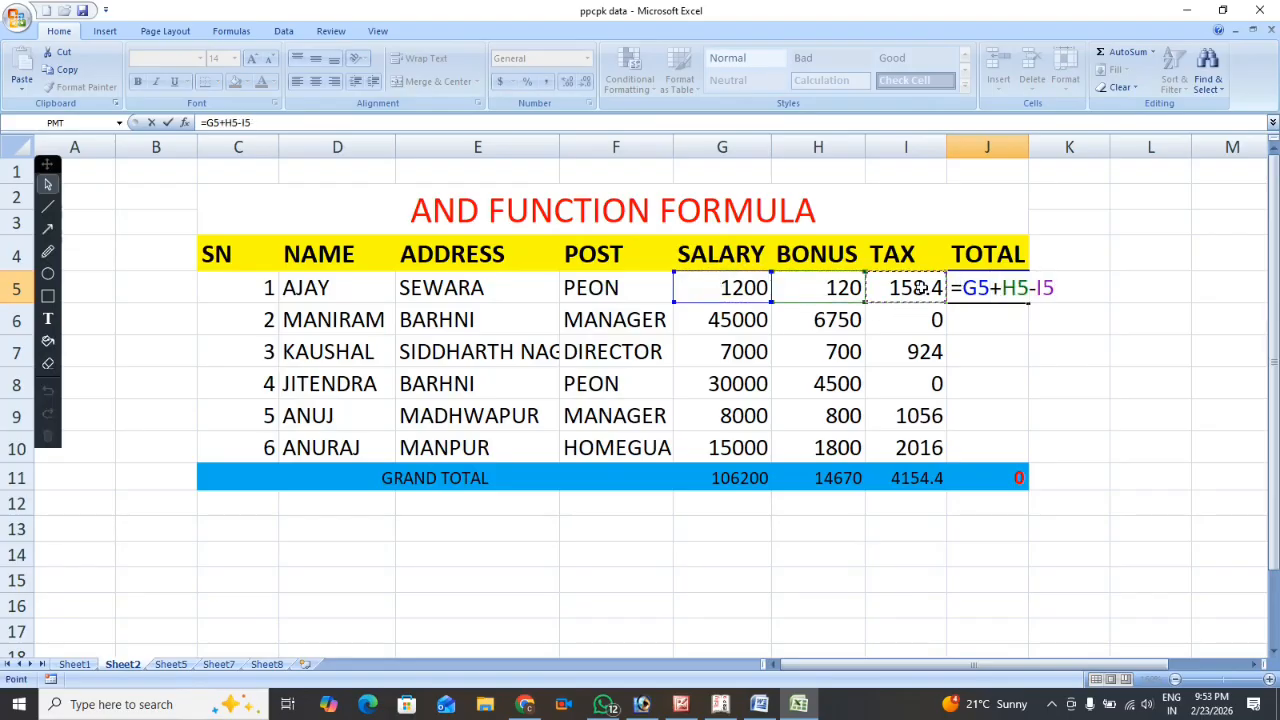
key("Return")
Fill the total formula from J5 down through J10 and look over the filled totals.
left_click(984, 287)
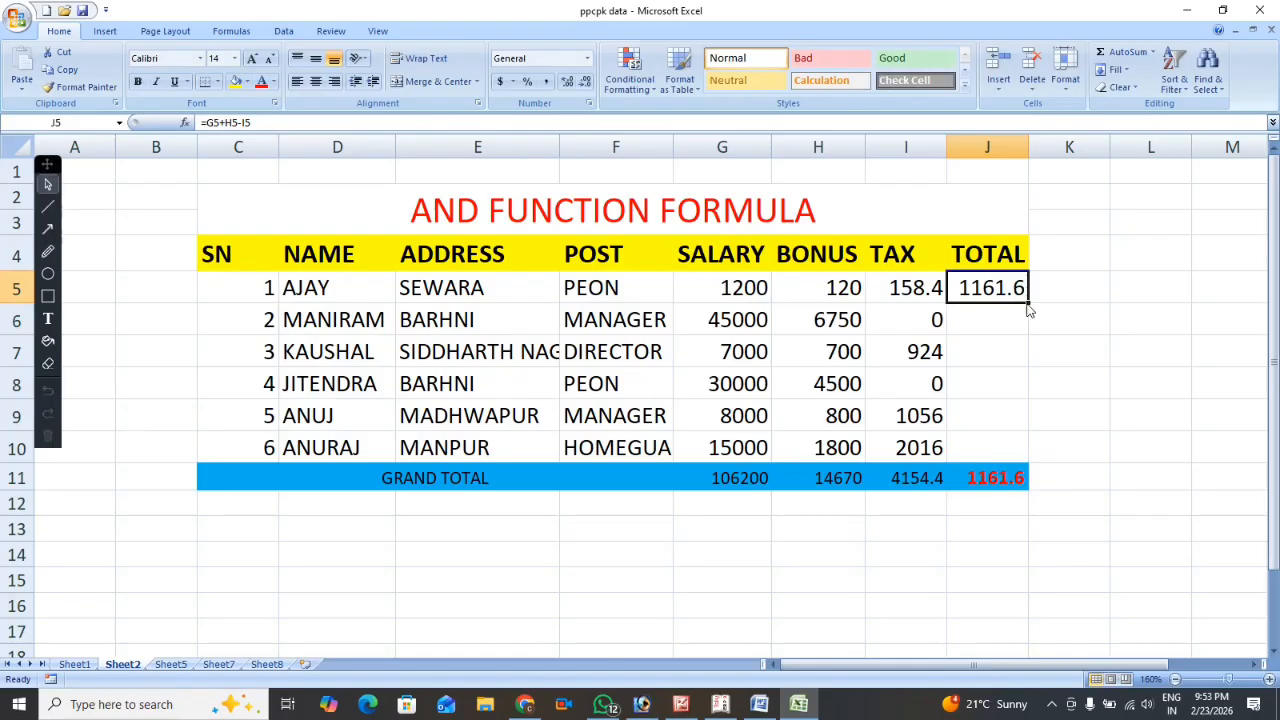
left_click_drag(1027, 302, 1023, 455)
left_click(1145, 290)
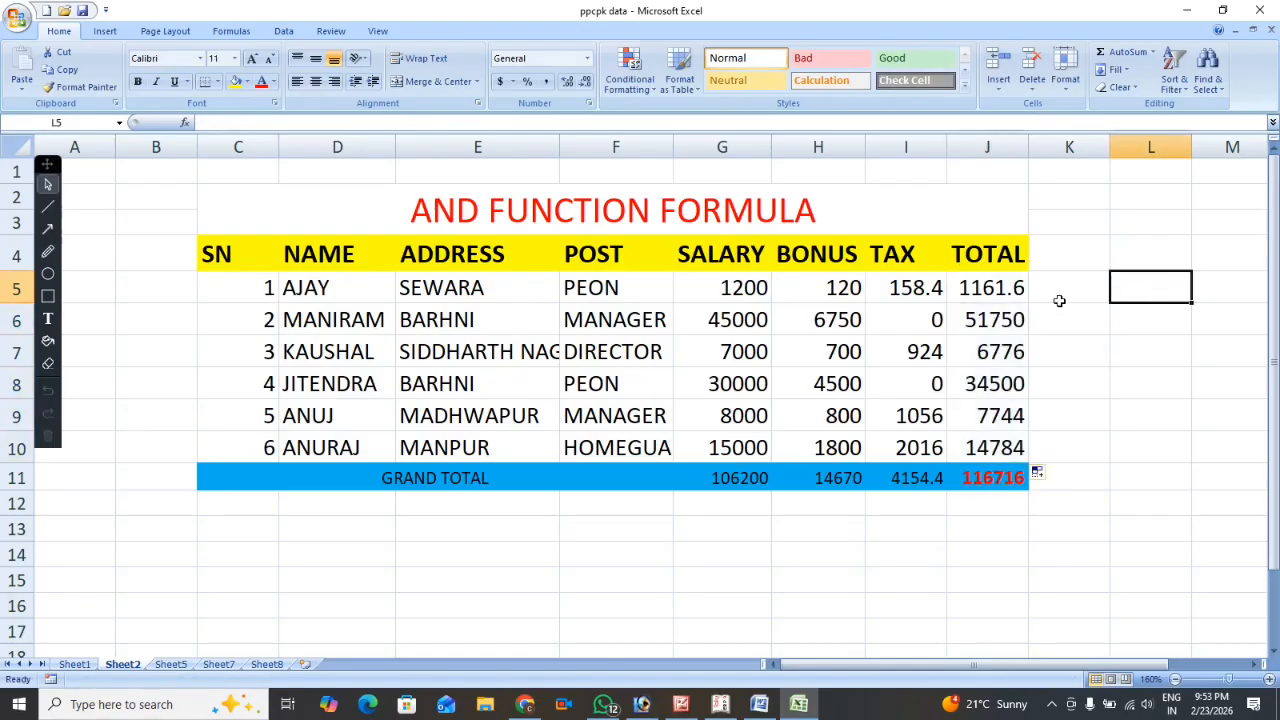
left_click_drag(985, 290, 988, 449)
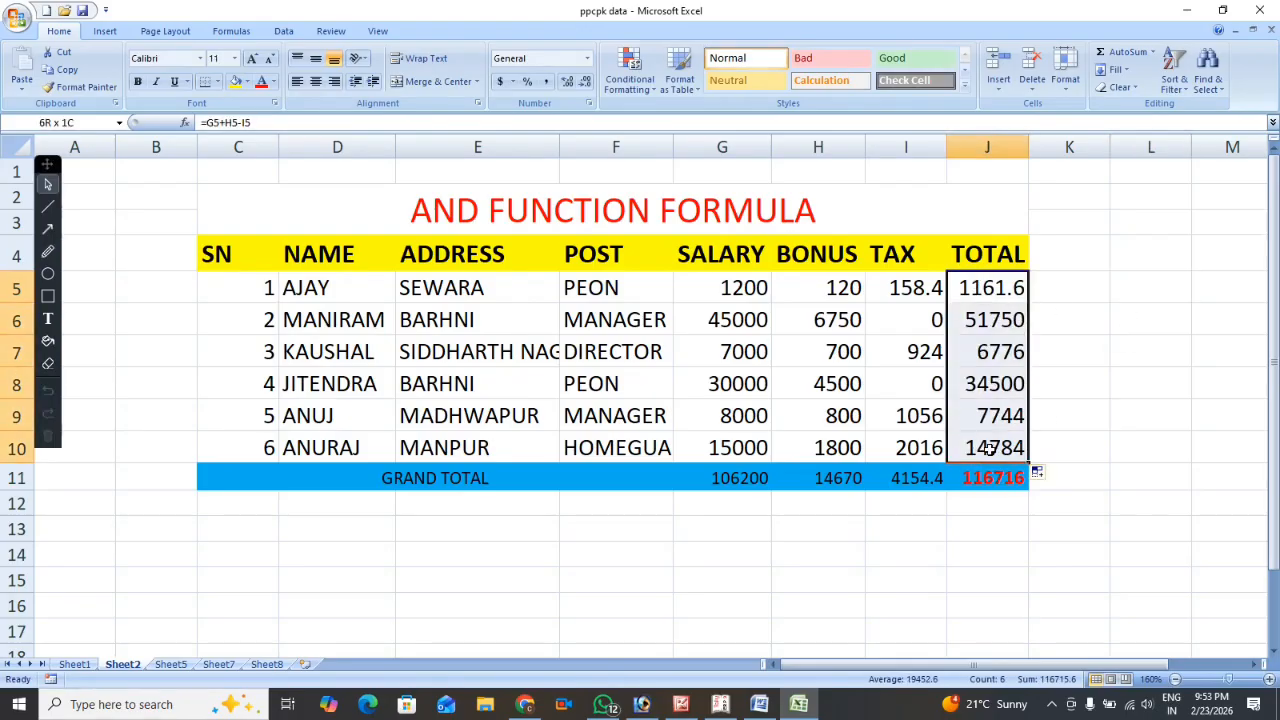
left_click(1152, 378)
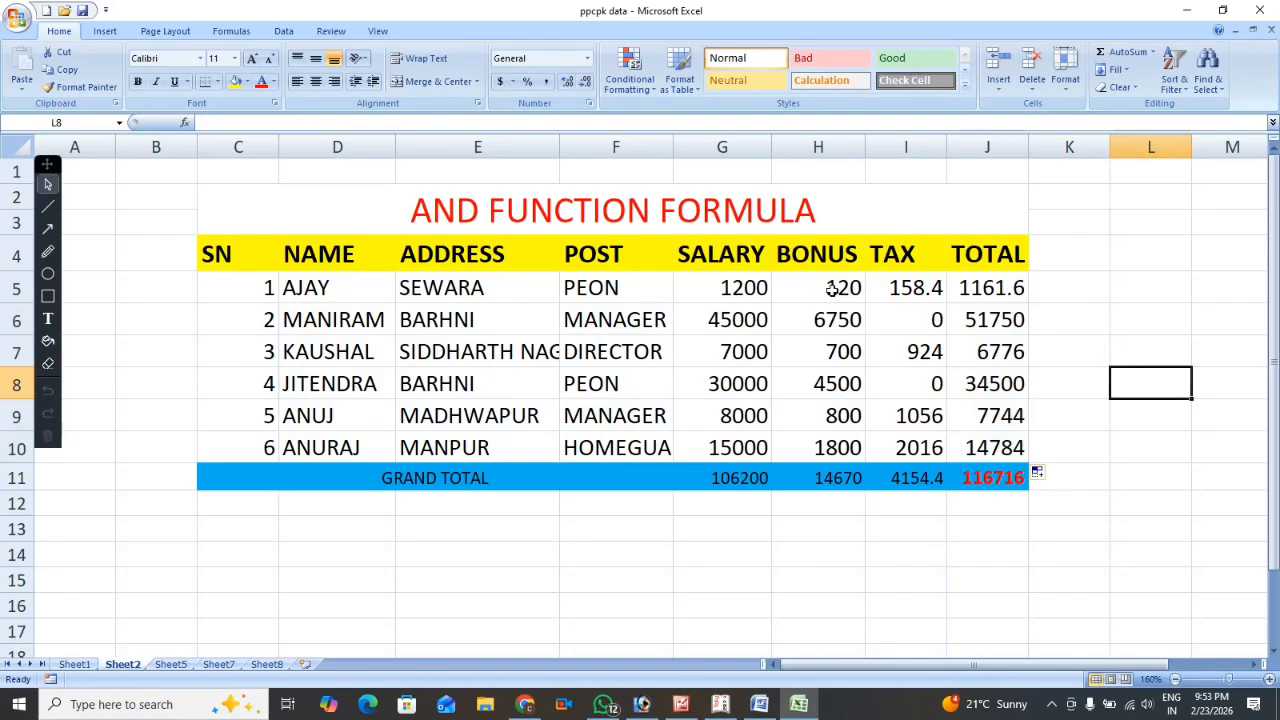
Clear the bonus, tax and total formulas in H5:J10.
left_click_drag(820, 289, 985, 432)
key("Delete")
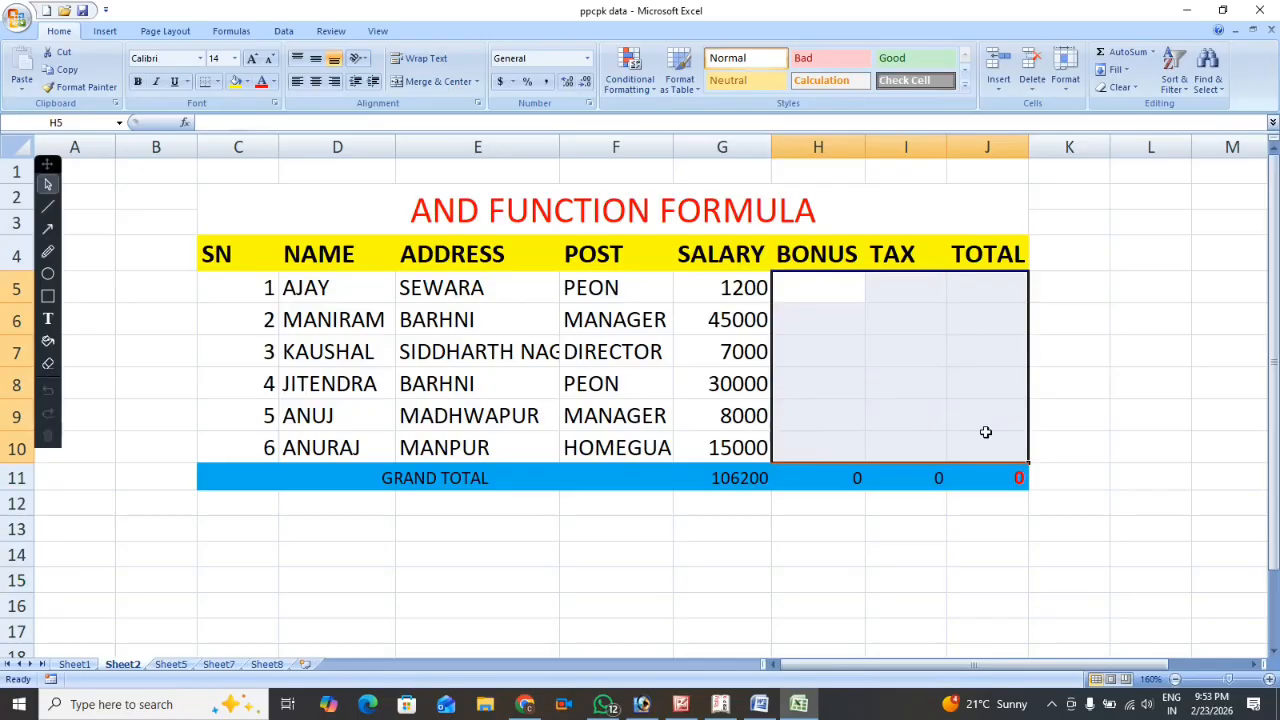
Start the bonus formula in H5 with an OR function nested as the logical test of an IF function.
key("Left")
key("Up")
key("Right")
key("Down")
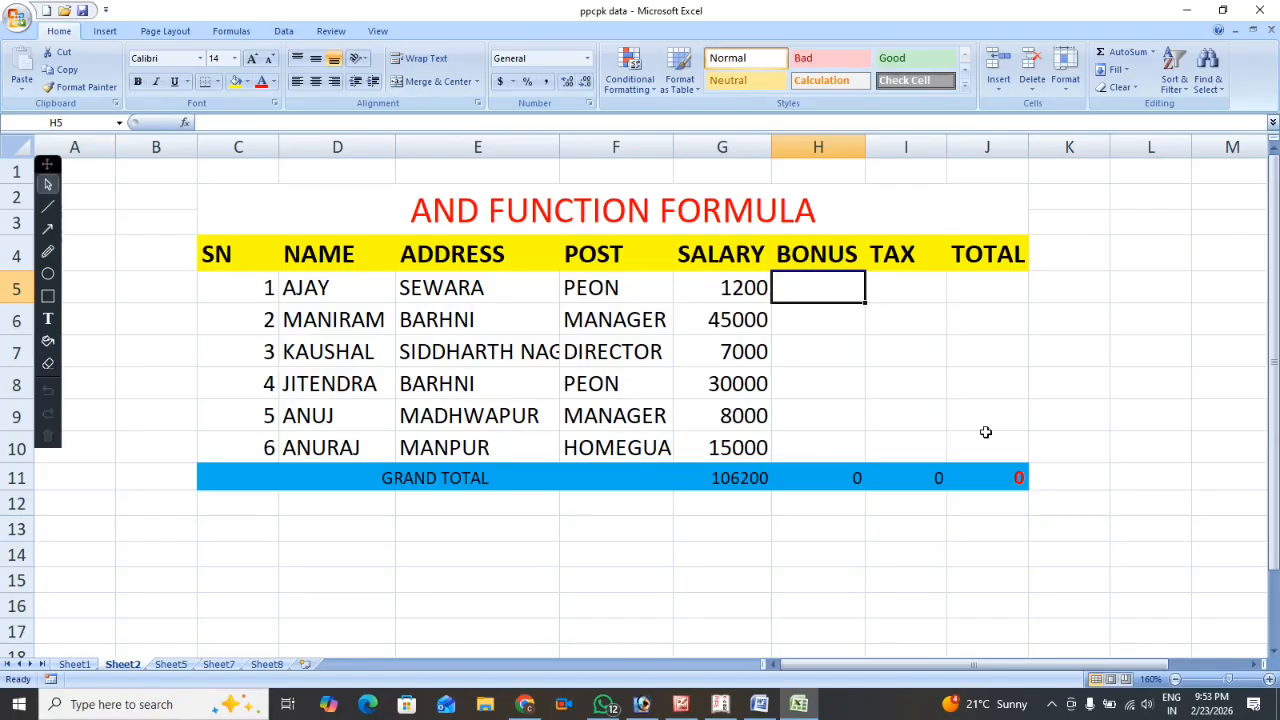
type("=")
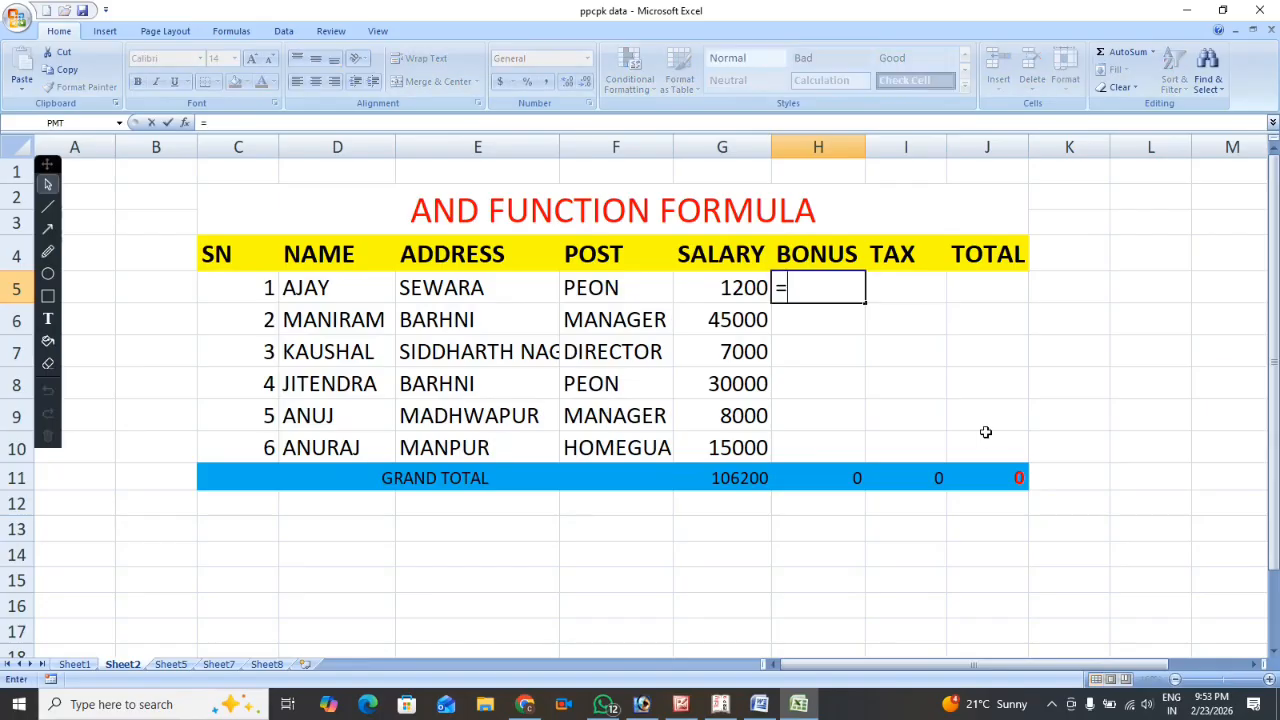
type("IF")
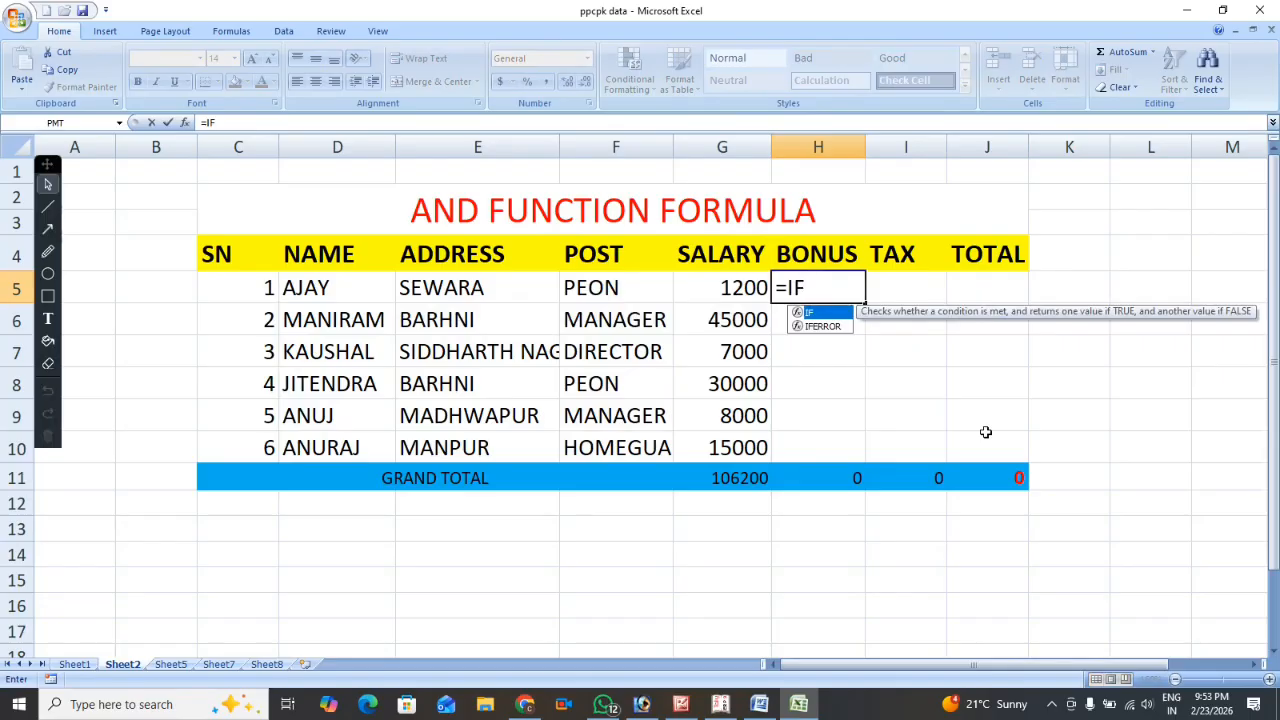
key("Tab")
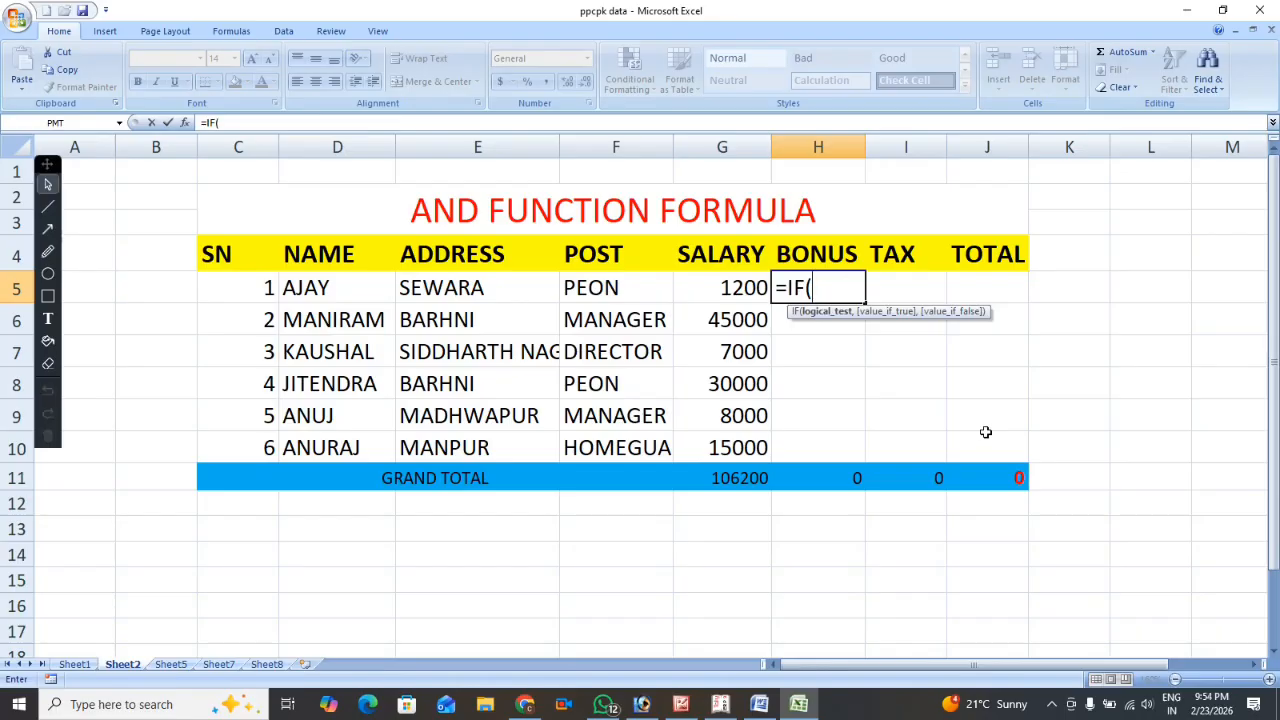
type("OR")
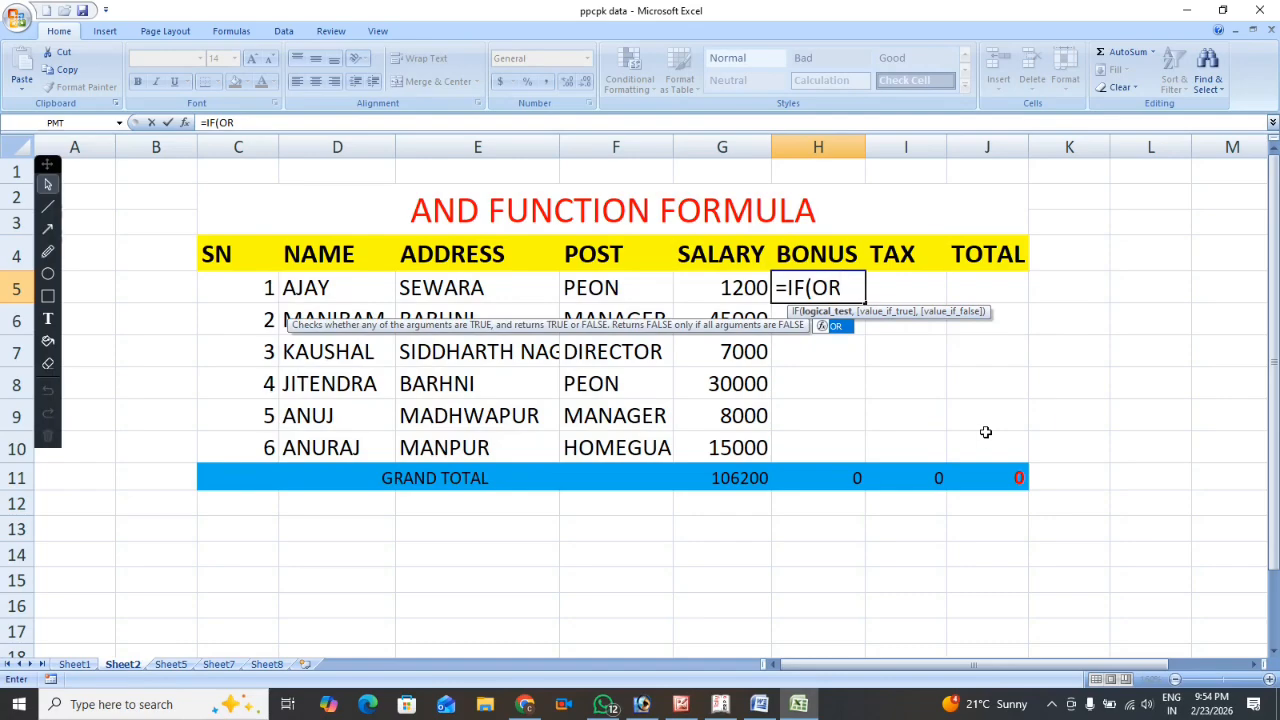
type("(")
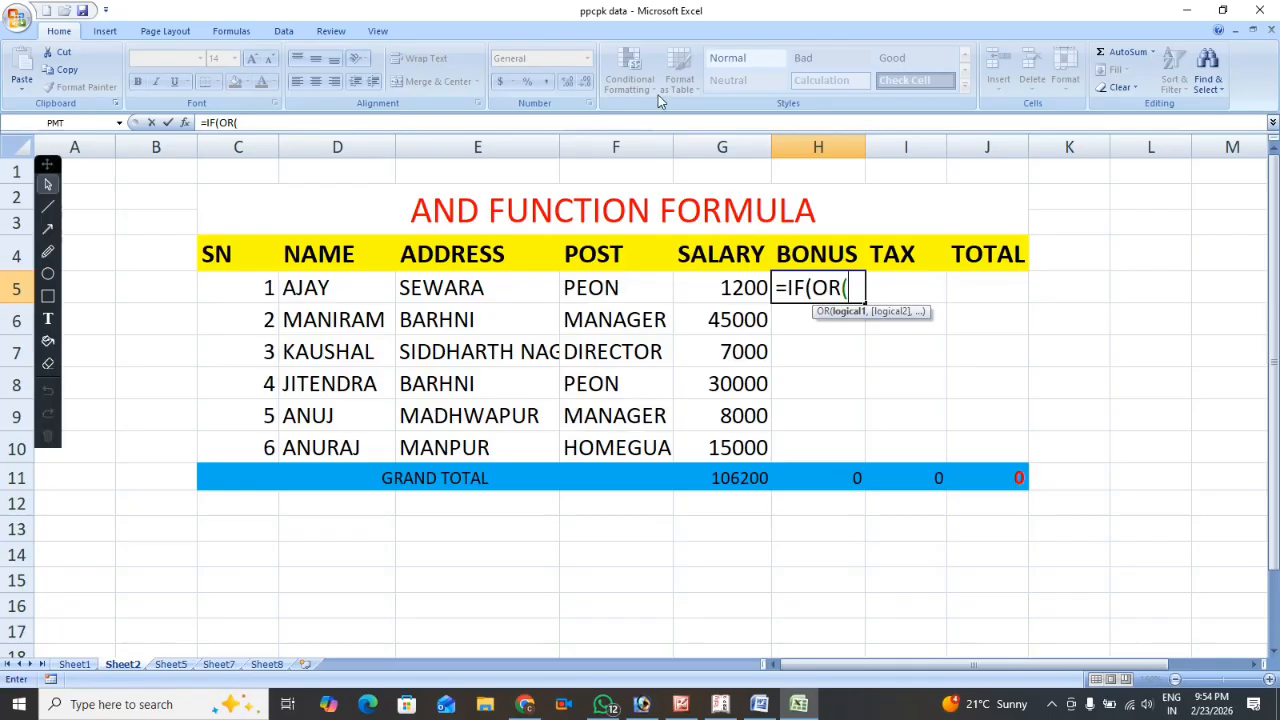
Add F5="PEON" as the first condition of the OR function in the H5 bonus formula.
left_click(606, 289)
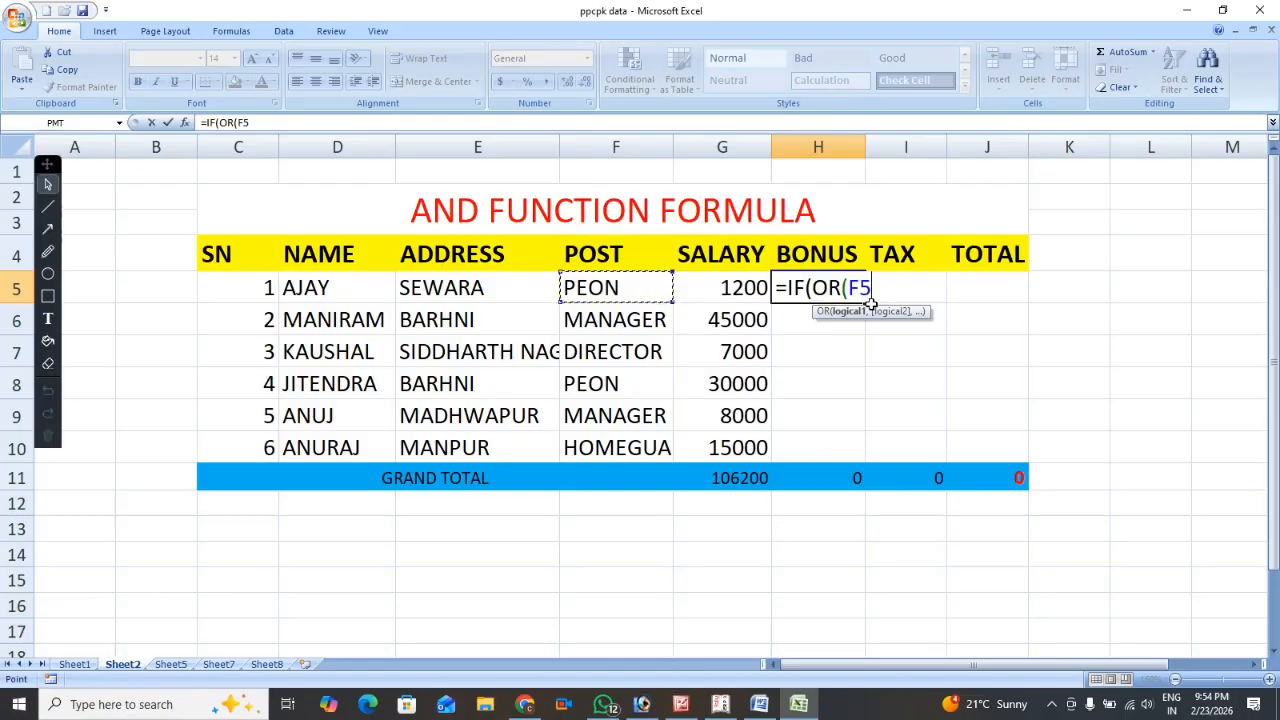
type("=\"PEON")
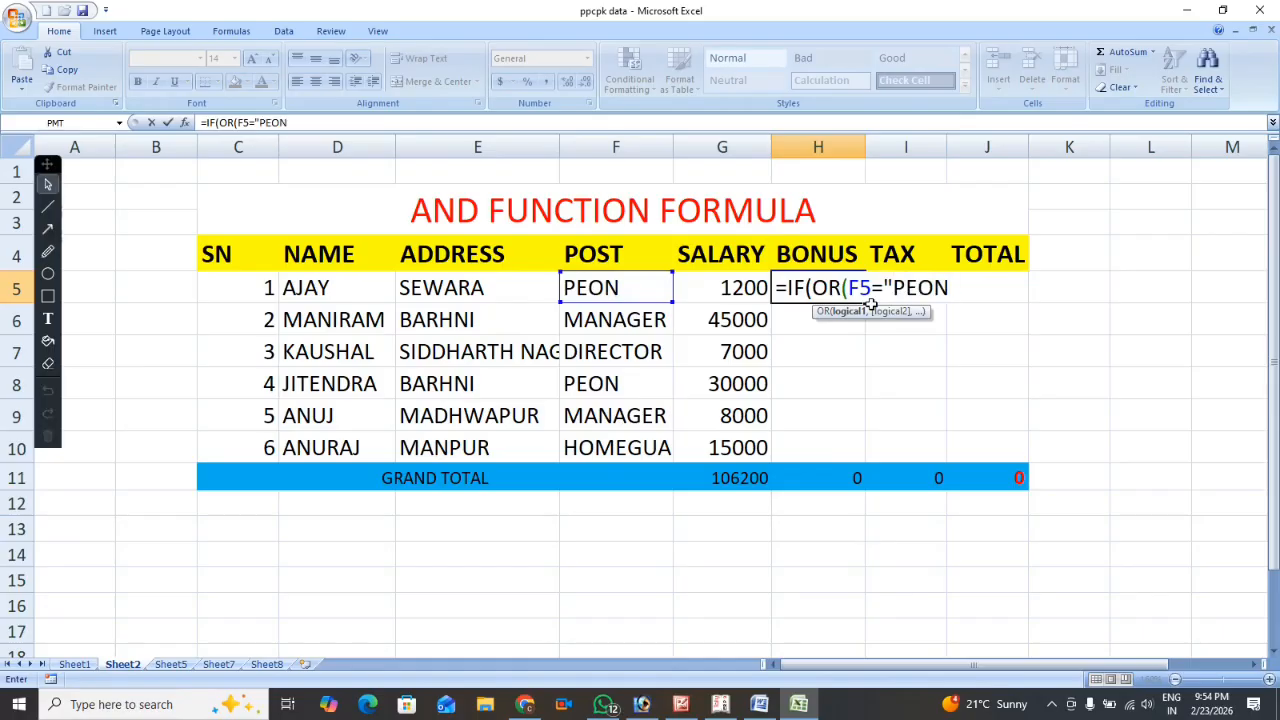
type("\",")
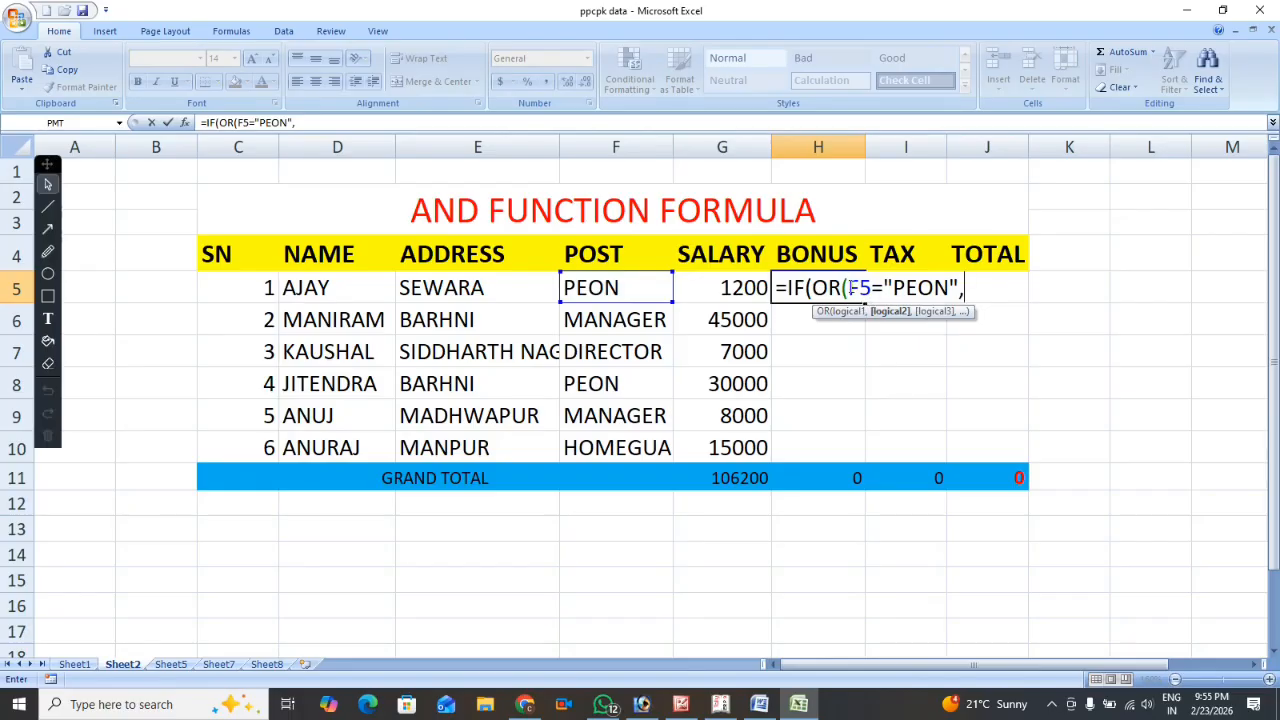
left_click_drag(850, 288, 973, 300)
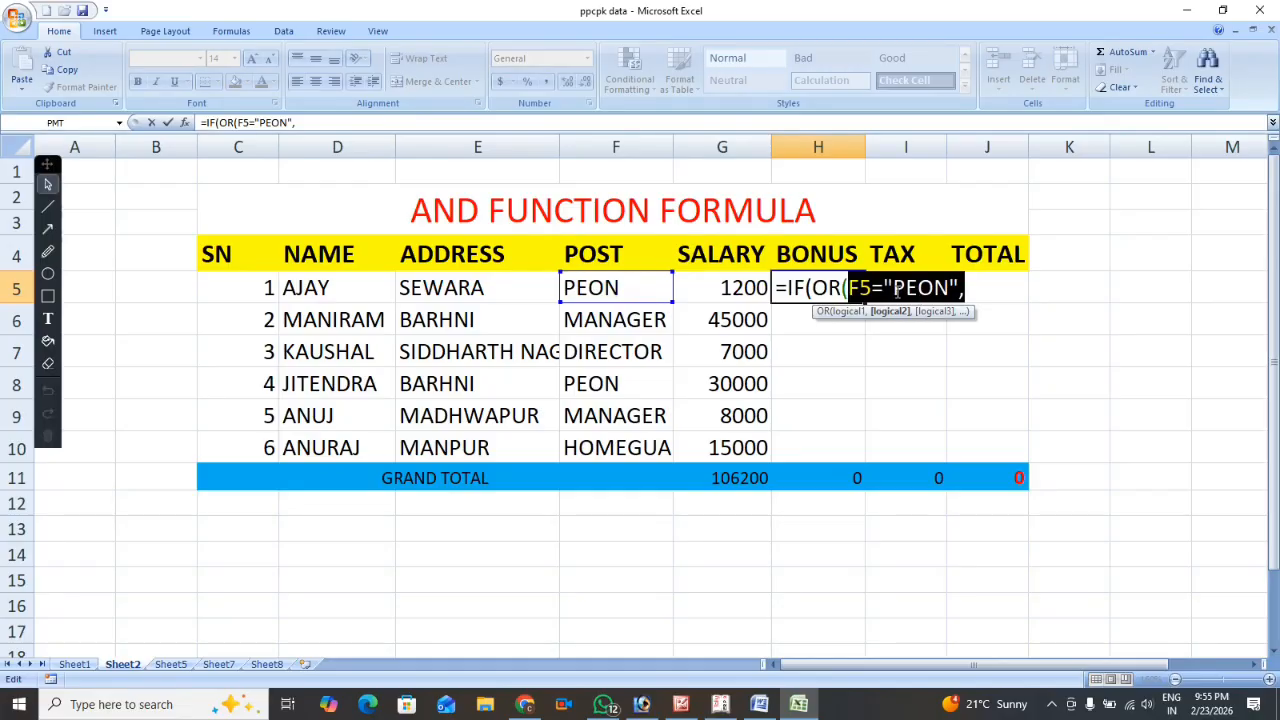
left_click(975, 298)
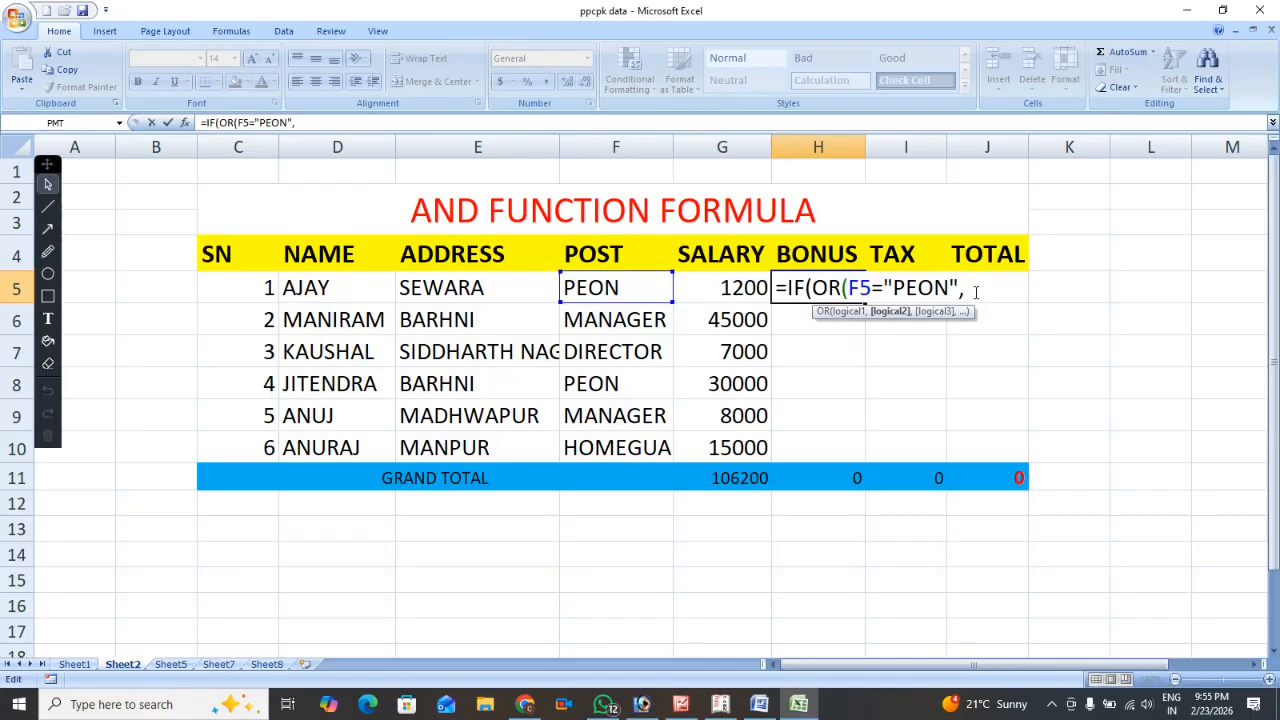
Add G5<=30000 as the second OR condition and close the logical test of the H5 formula.
left_click(727, 287)
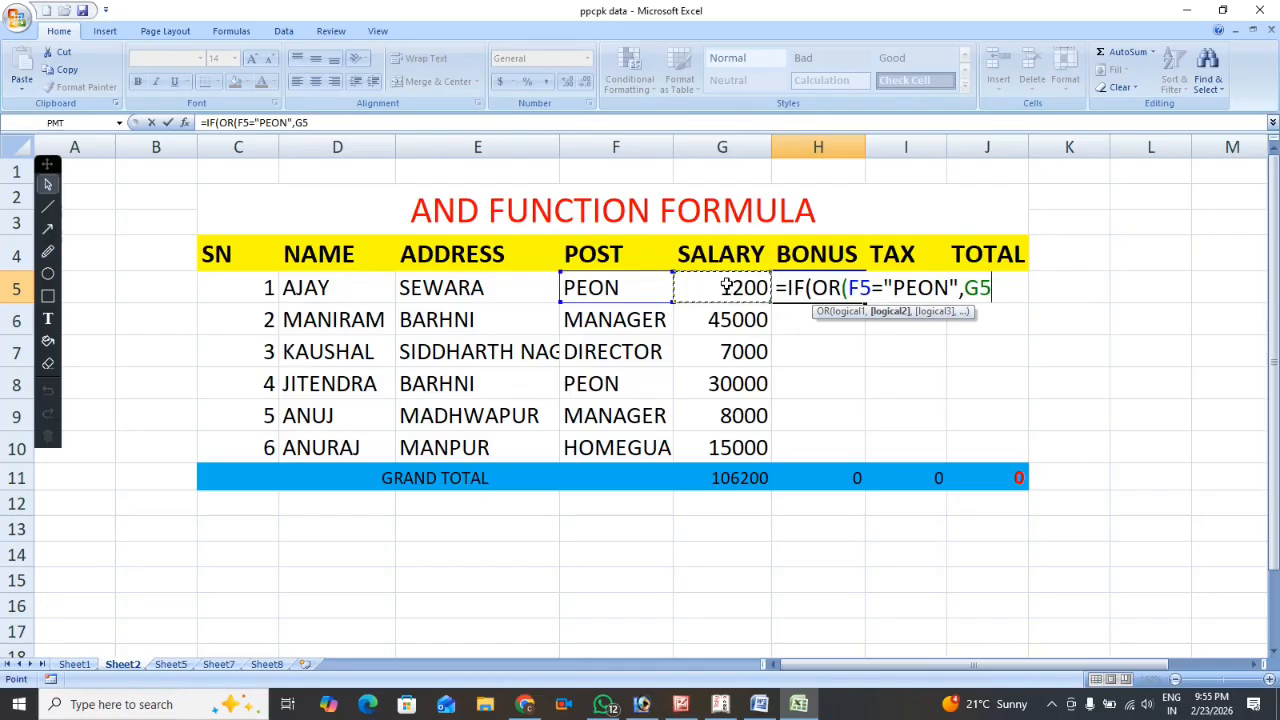
type("<=")
type("30000")
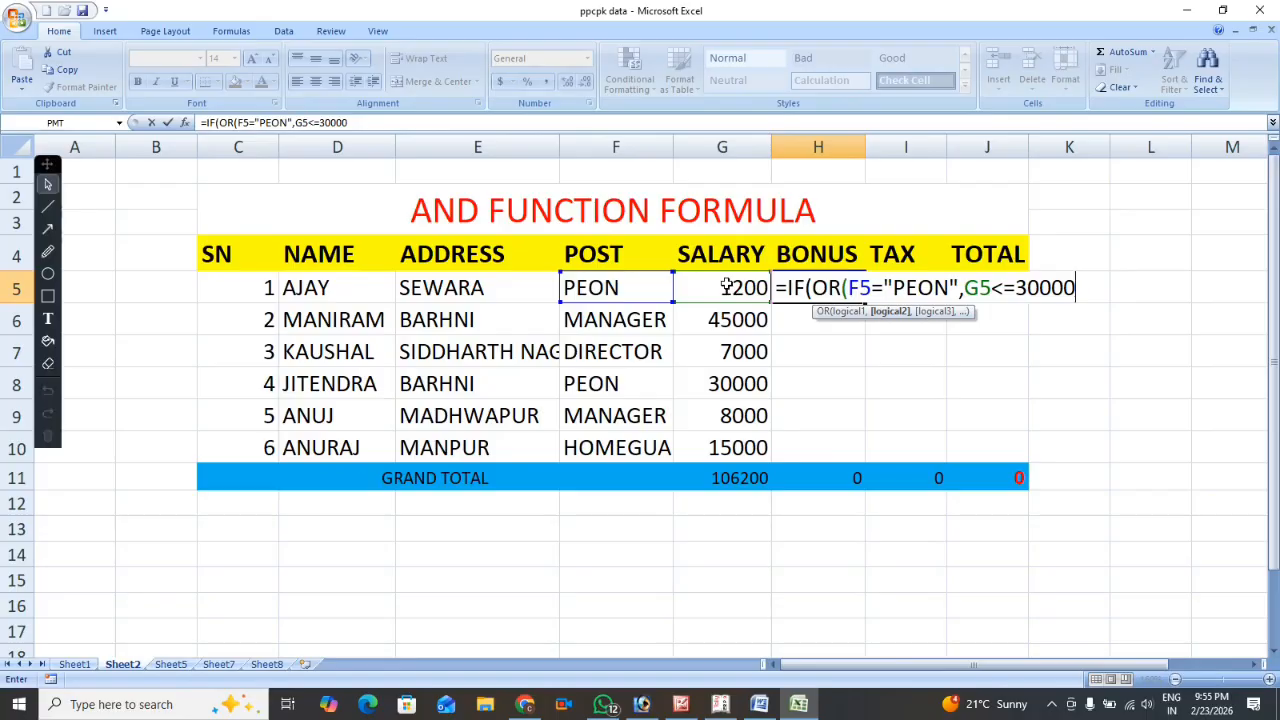
type("),")
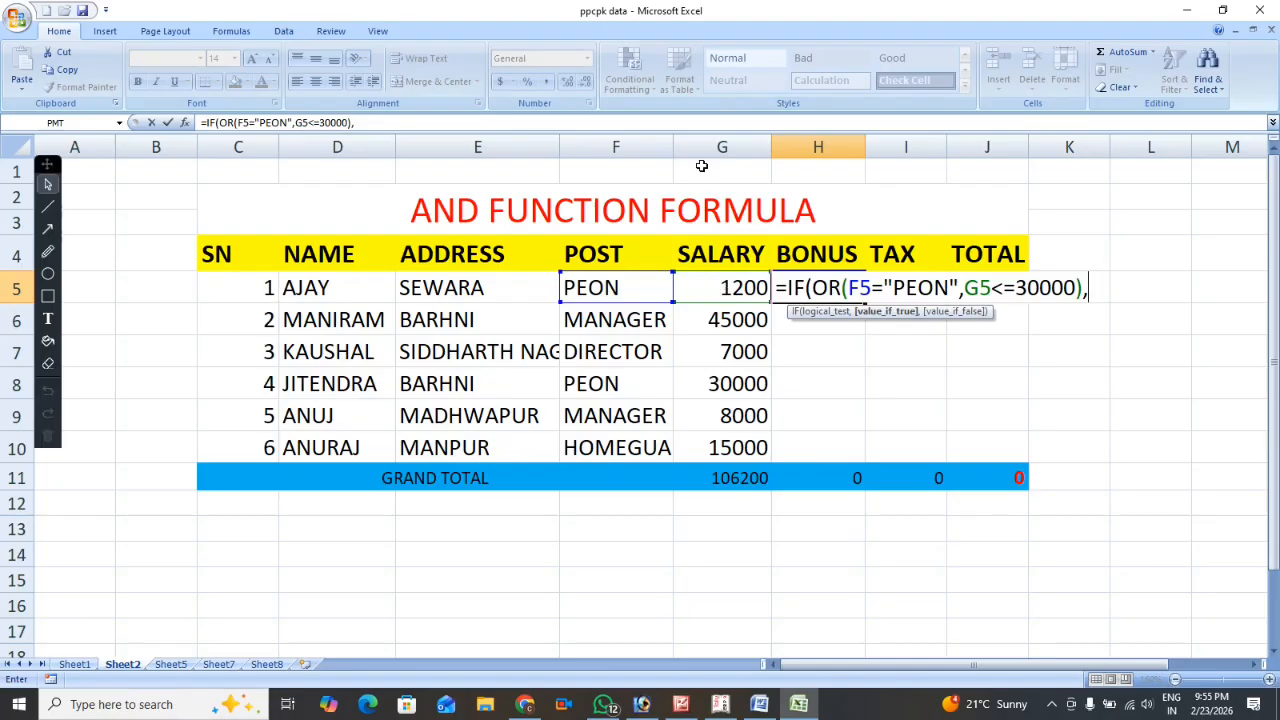
Complete the H5 bonus formula with G5*10% as the value if true and 0 as the value if false.
left_click(723, 289)
type("*10")
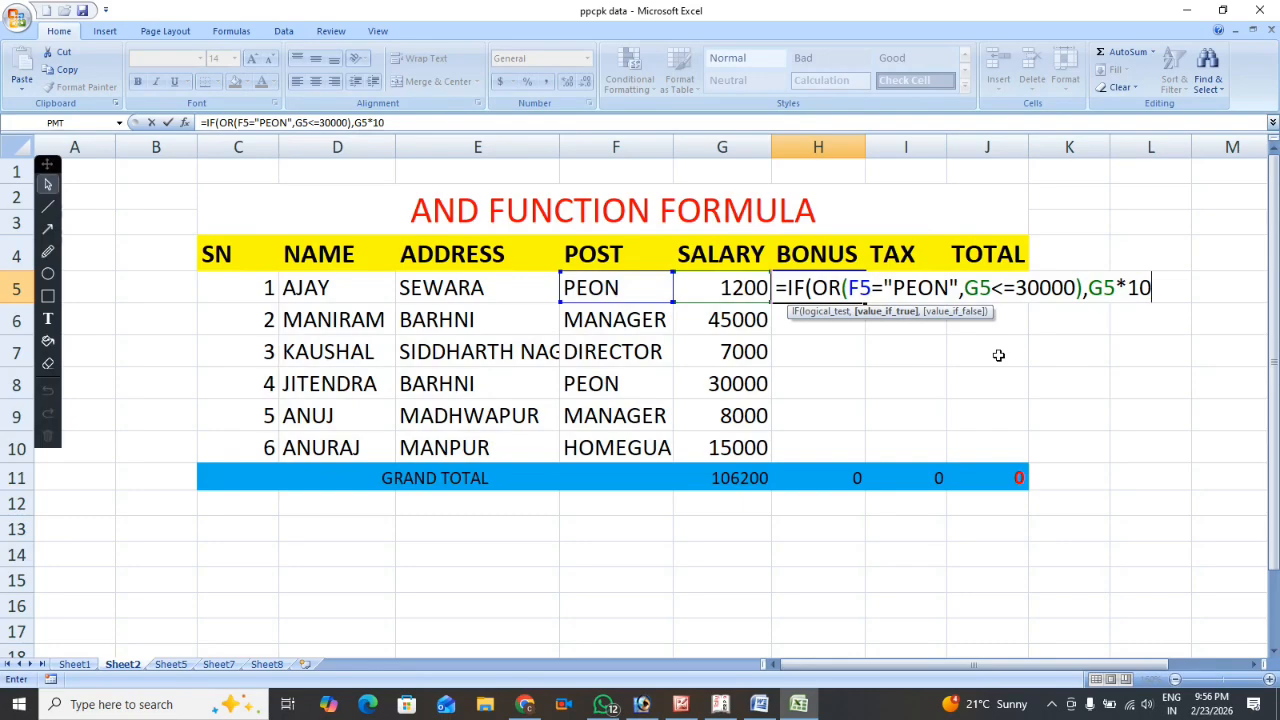
type("%,0")
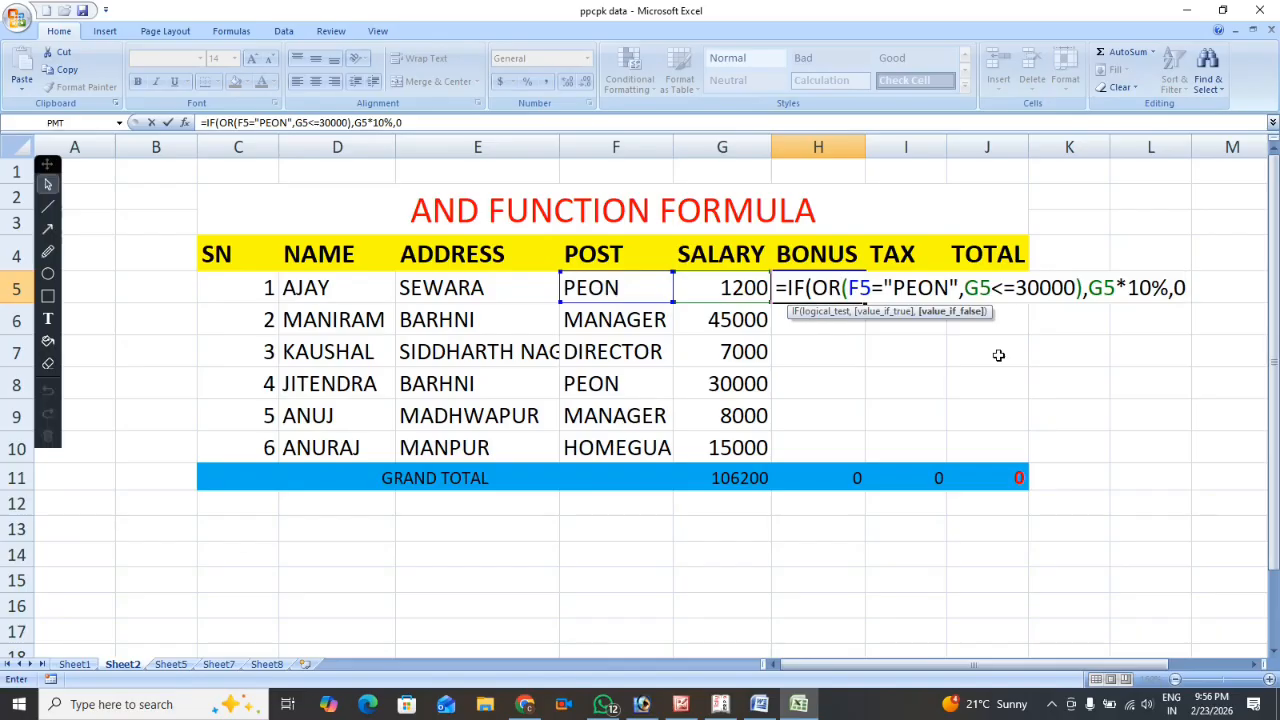
type(")")
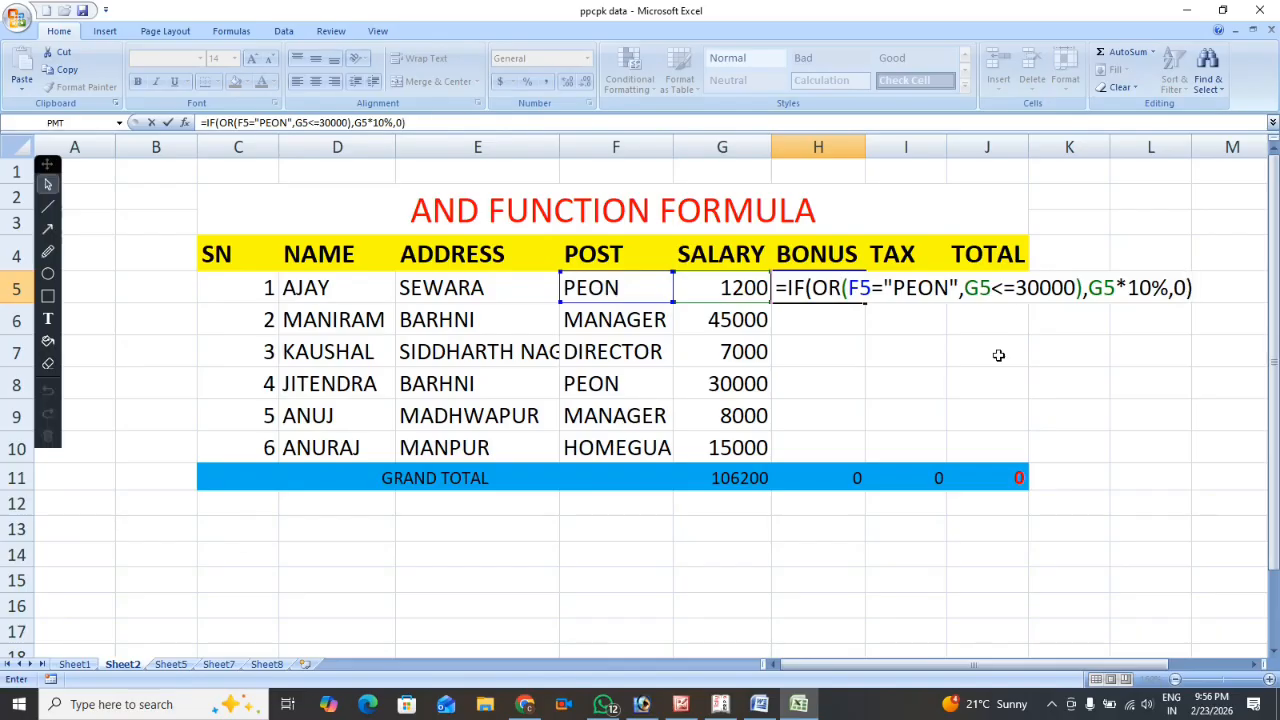
key("Return")
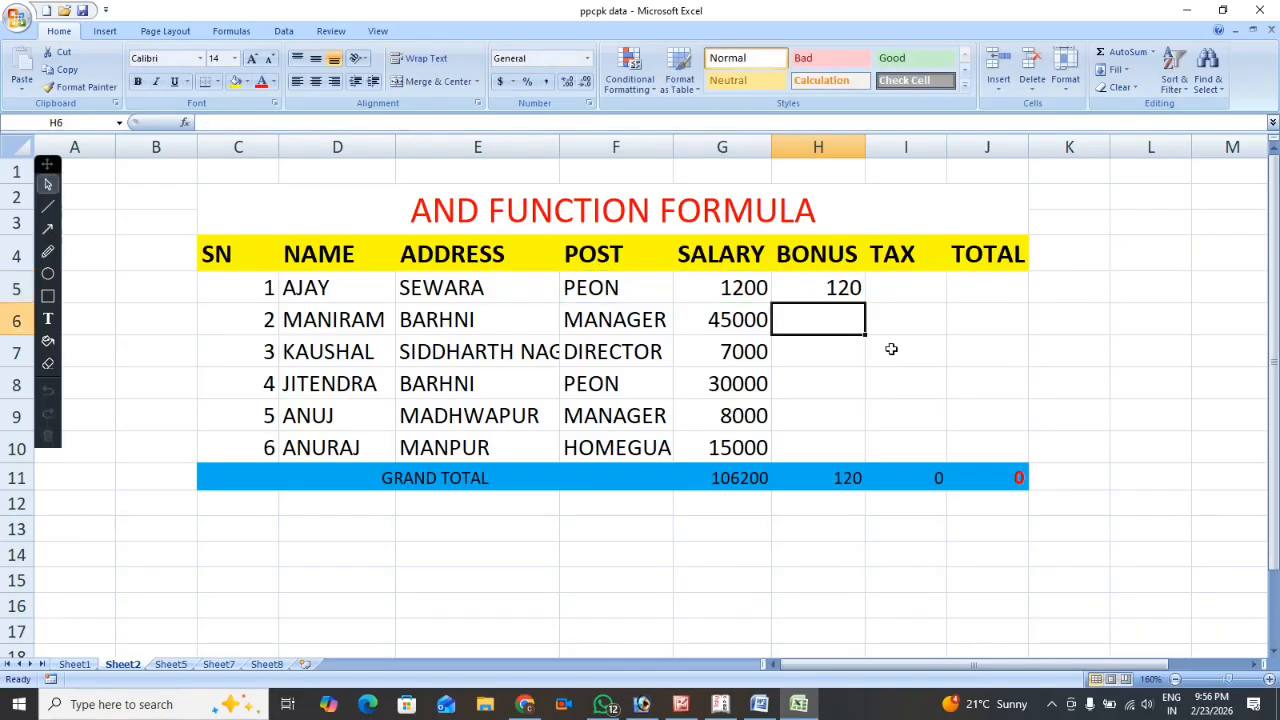
Fill the bonus formula from H5 down through H10.
left_click(826, 288)
left_click_drag(866, 301, 868, 460)
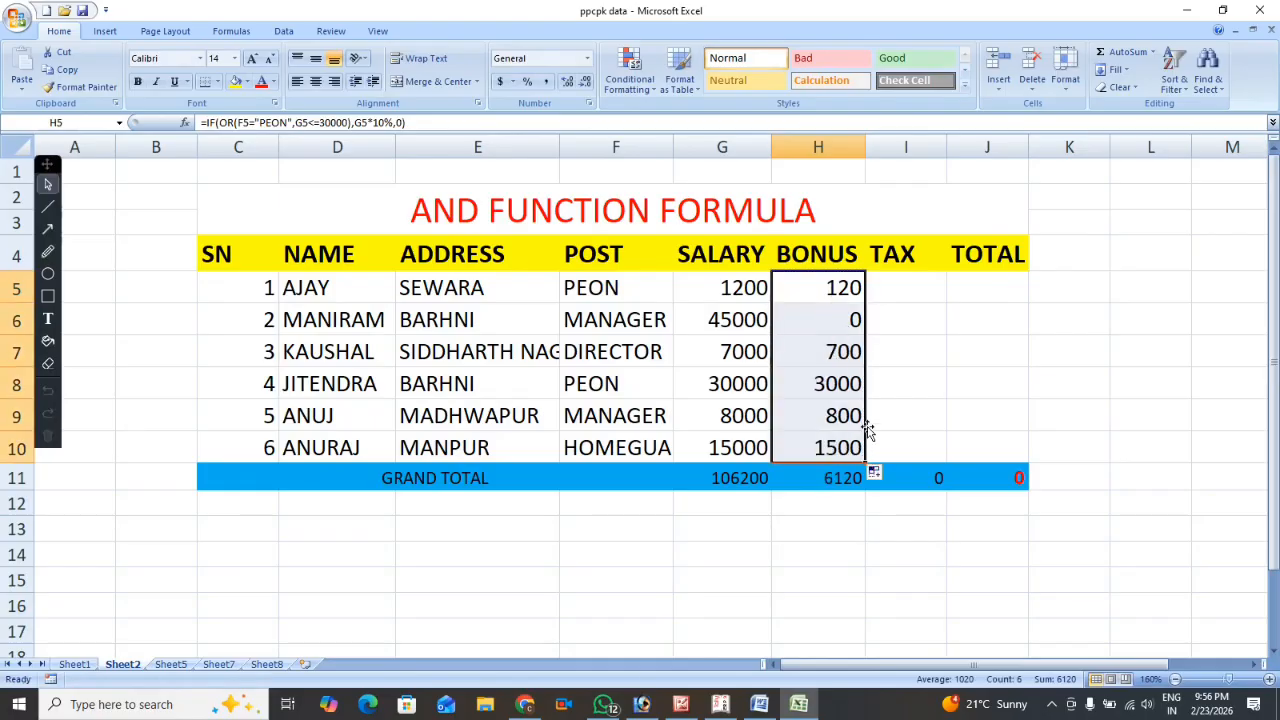
Review the H5 bonus formula, examining the IF and OR functions, the post condition and the salary condition.
left_click(803, 280)
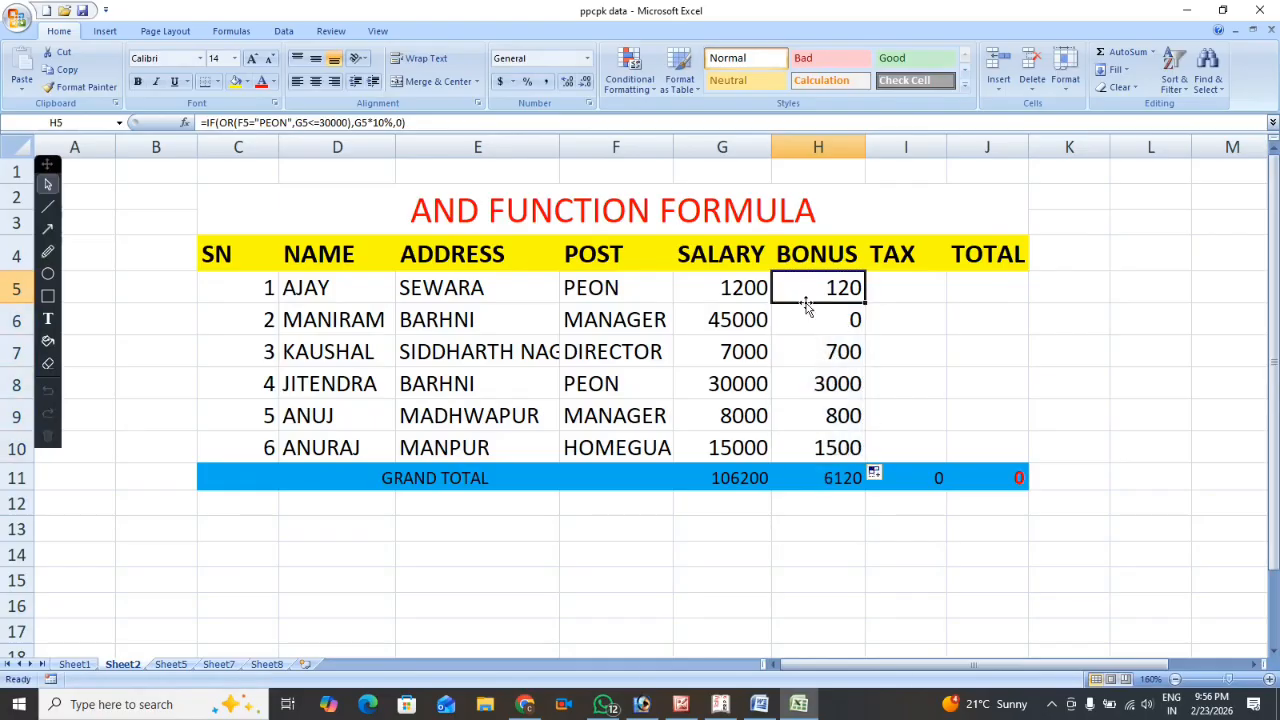
left_click(255, 122)
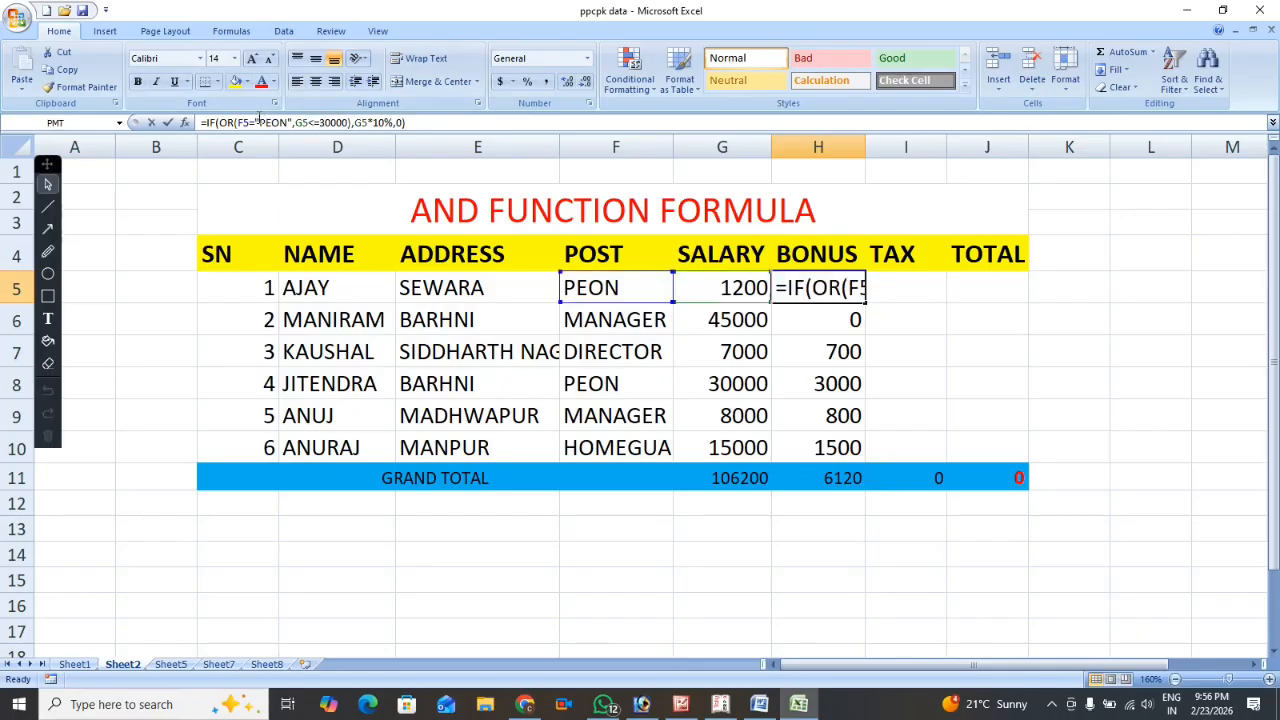
double_click(810, 288)
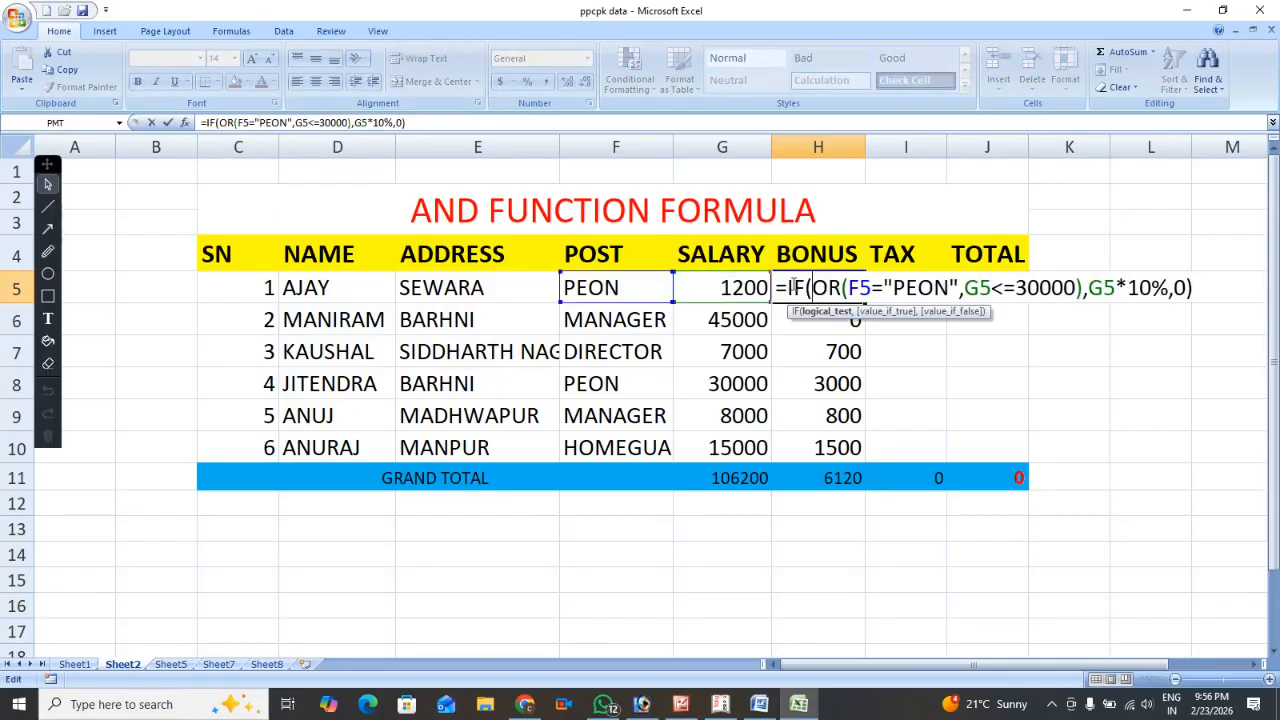
left_click_drag(779, 288, 850, 288)
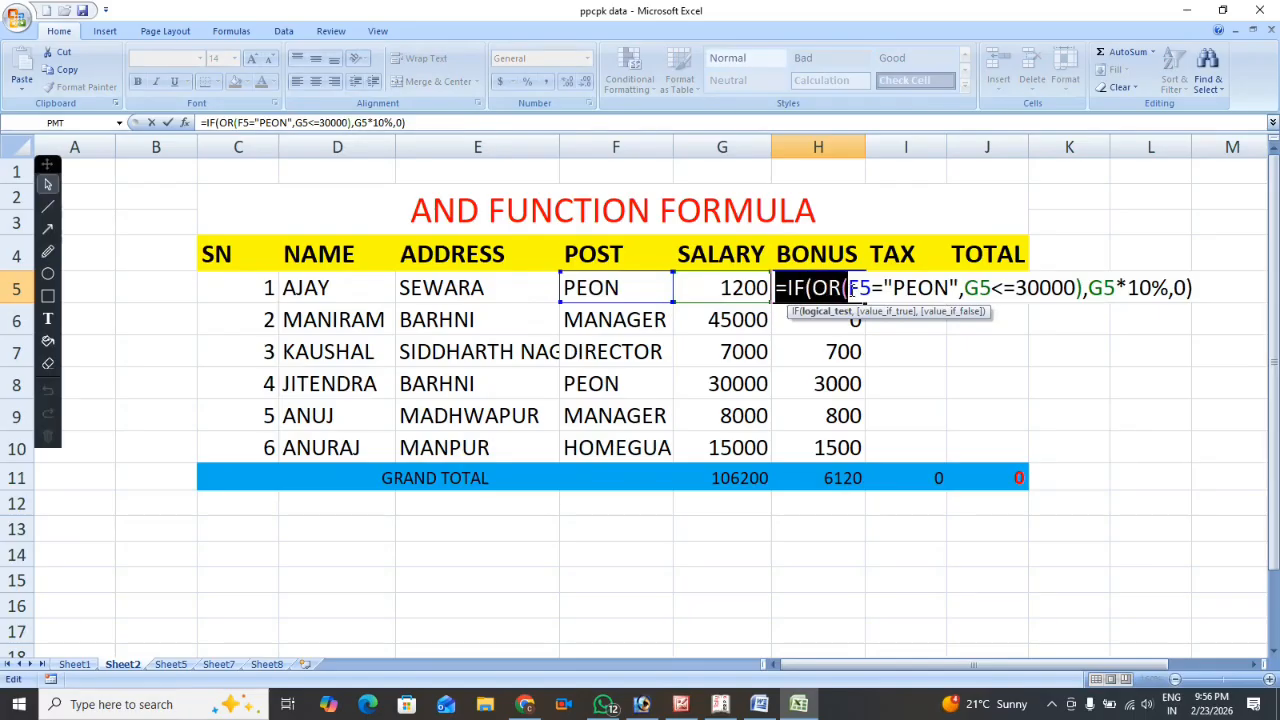
left_click_drag(851, 288, 890, 288)
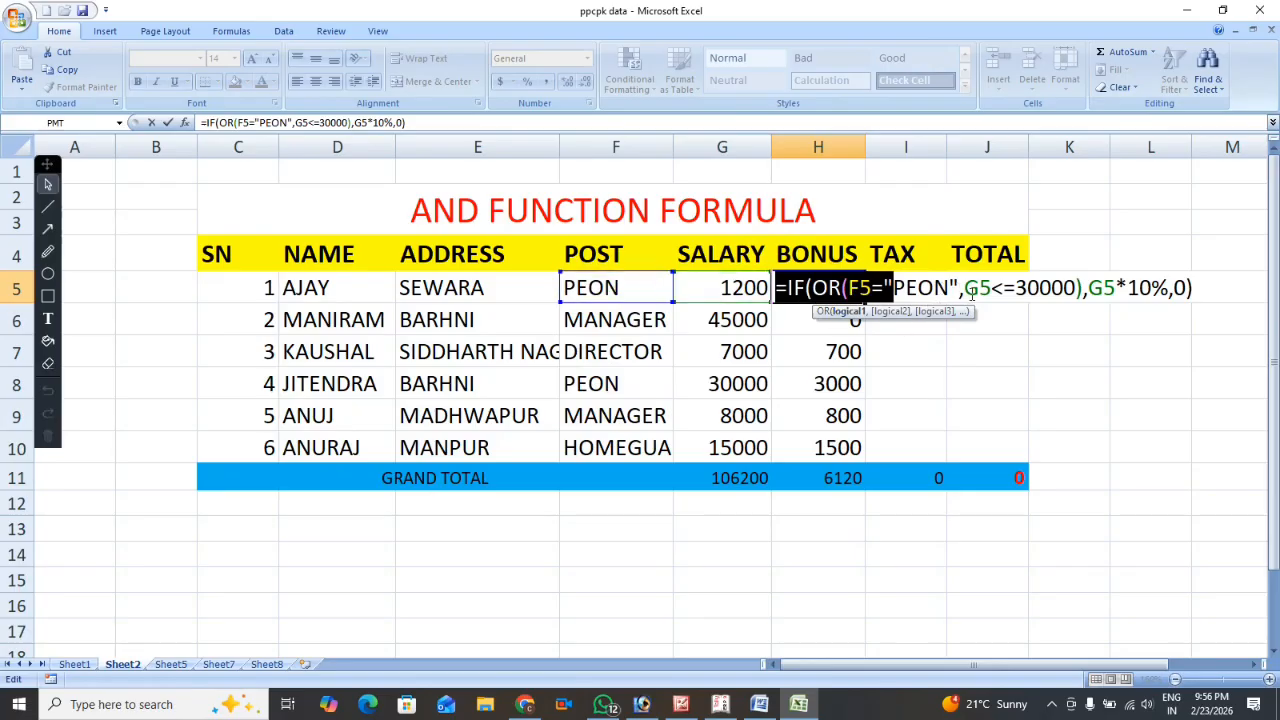
left_click_drag(967, 289, 1078, 300)
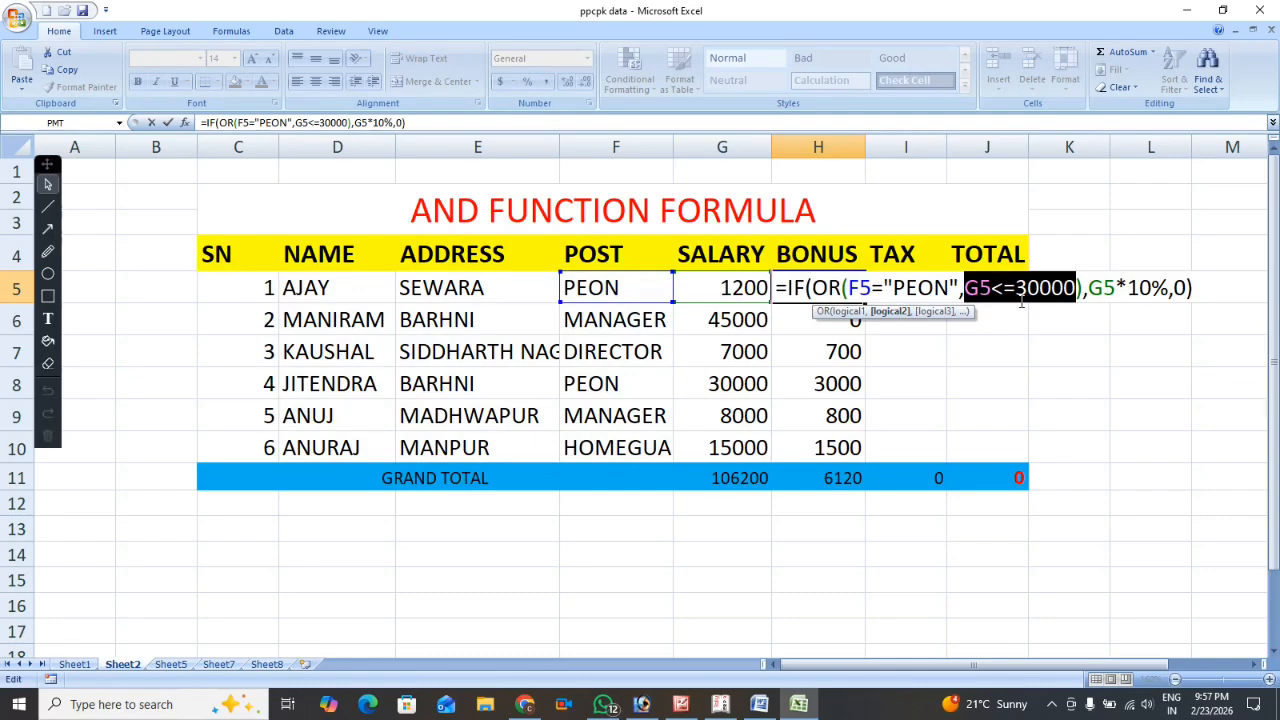
Close the H5 bonus formula and examine the address, salary and bonus cells in row 6.
key("Return")
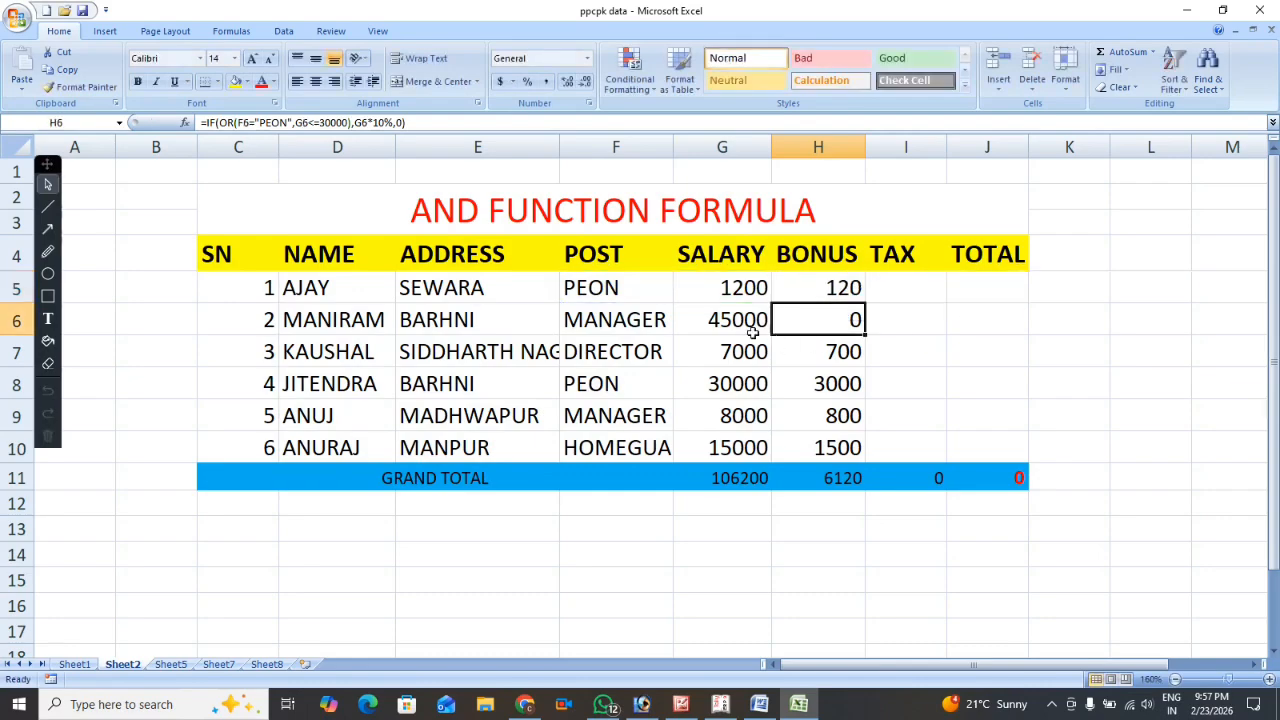
left_click(494, 317)
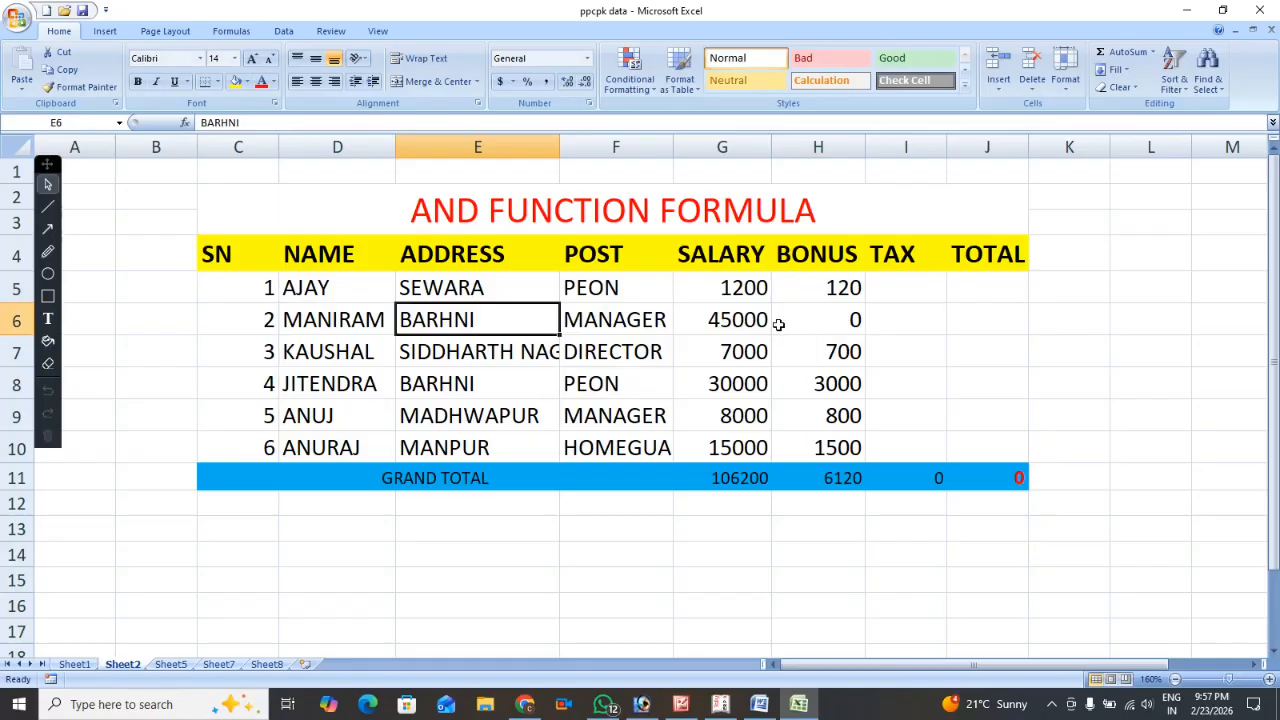
left_click(745, 330)
left_click(825, 318)
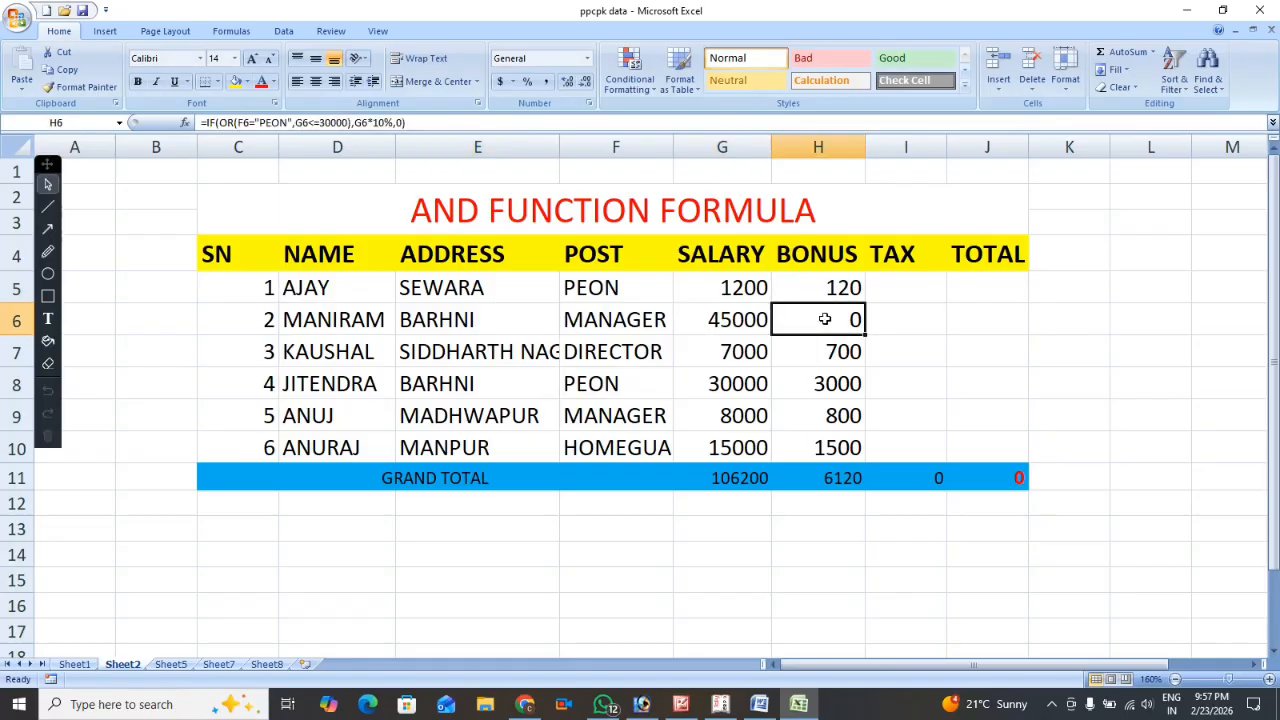
left_click(720, 325)
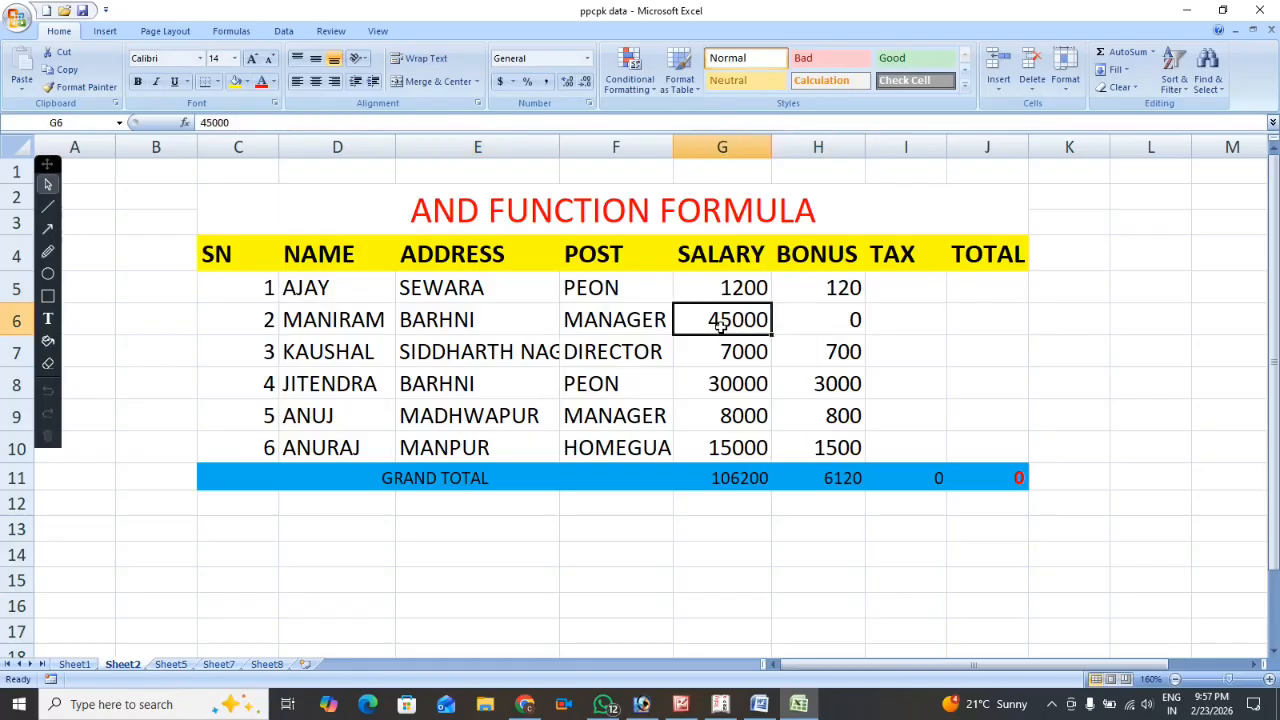
left_click(455, 318)
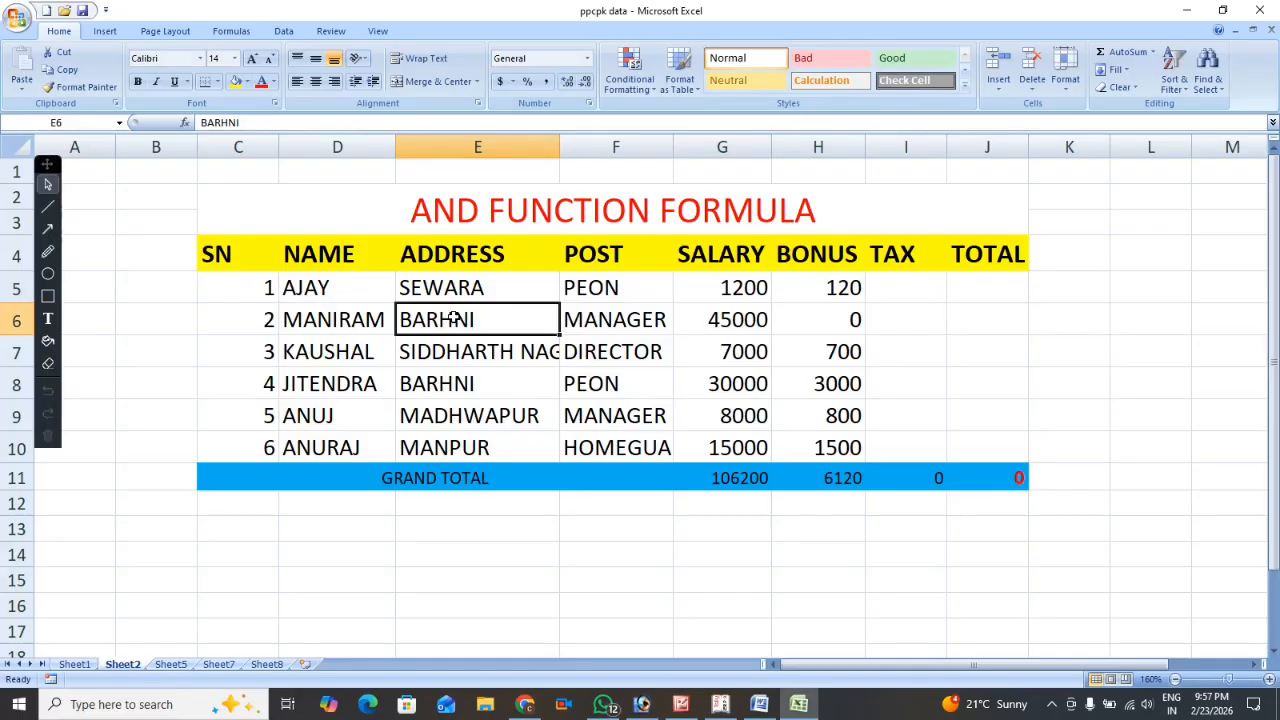
left_click(640, 320)
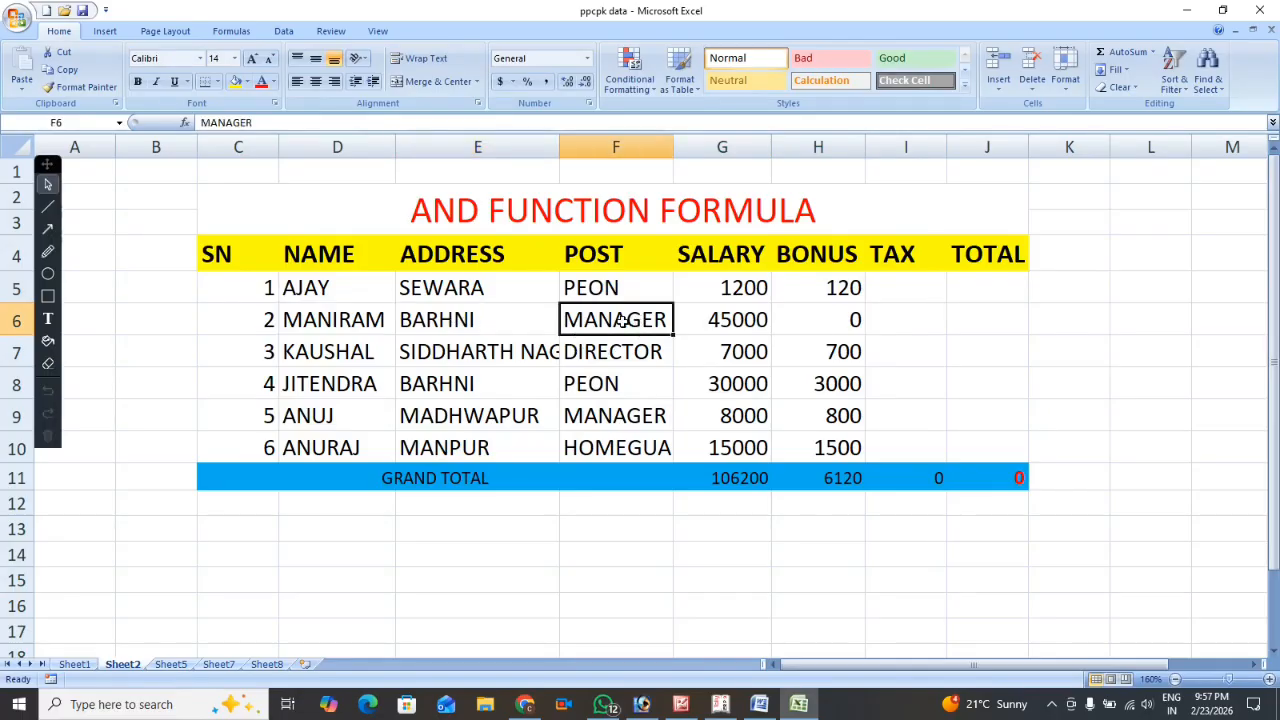
type("PEON")
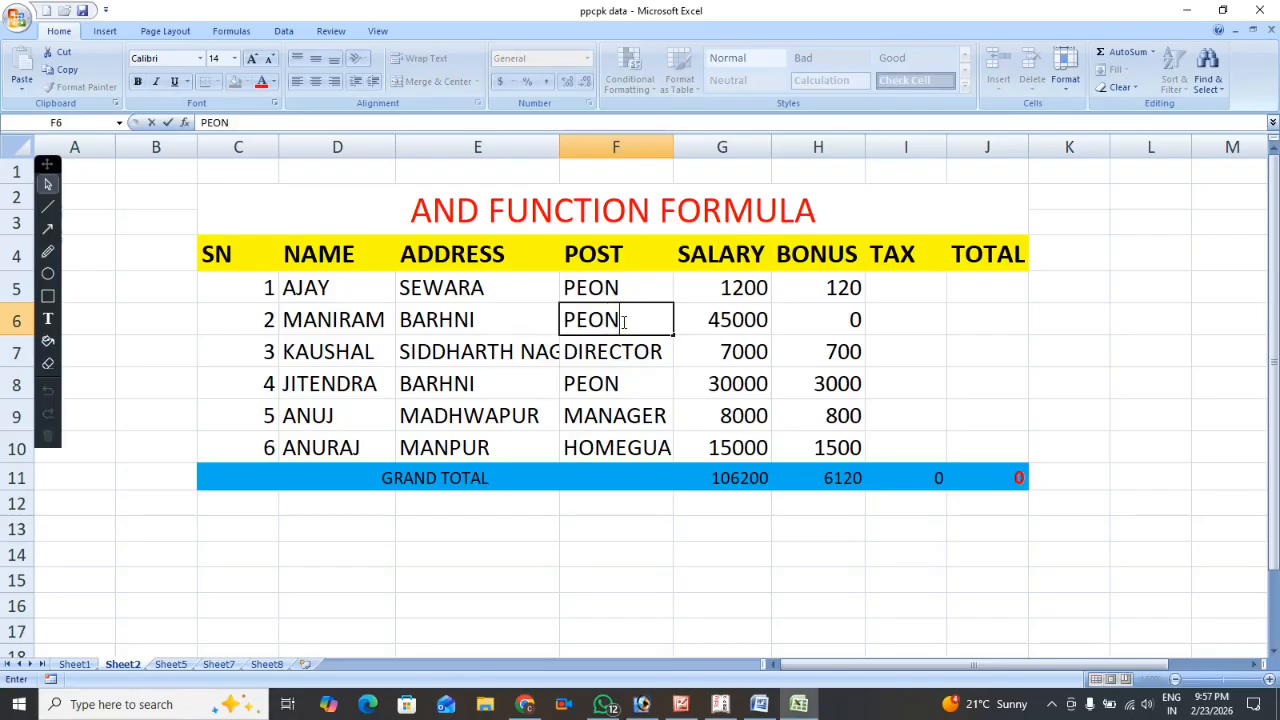
key("Return")
left_click(621, 320)
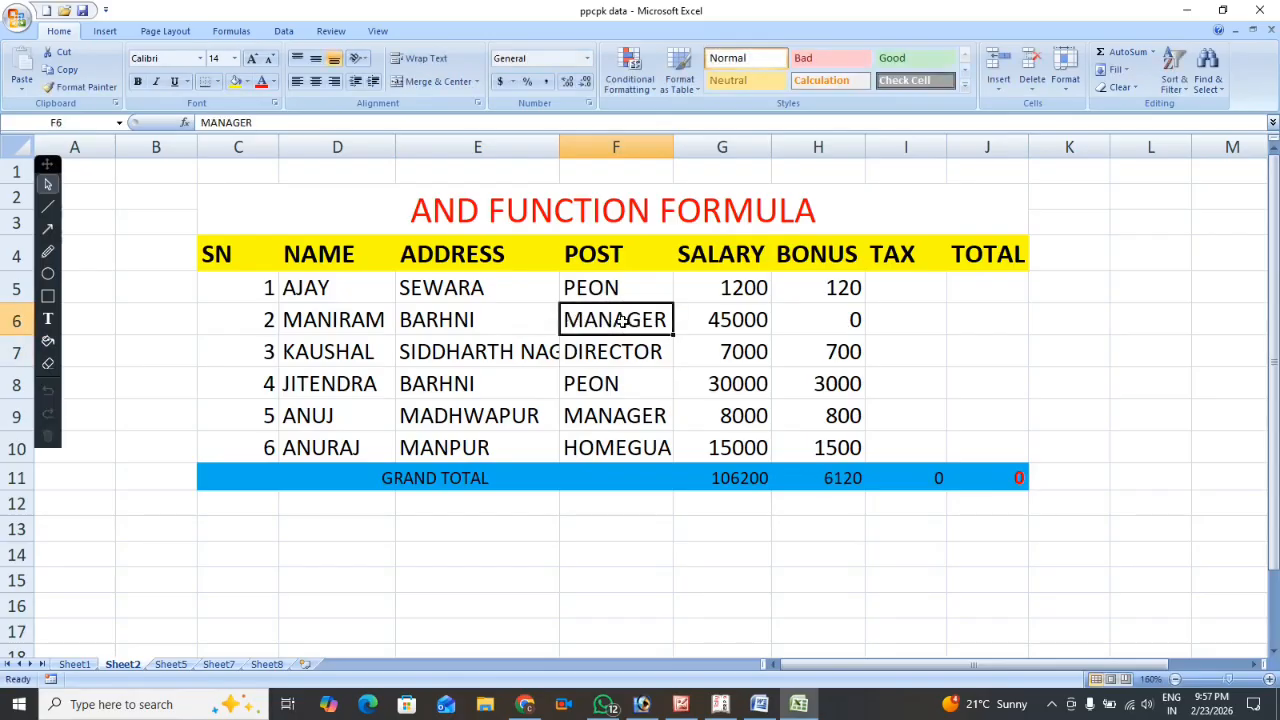
Set the manager's salary in G6 to 25000 to test the bonus formula.
key("Right")
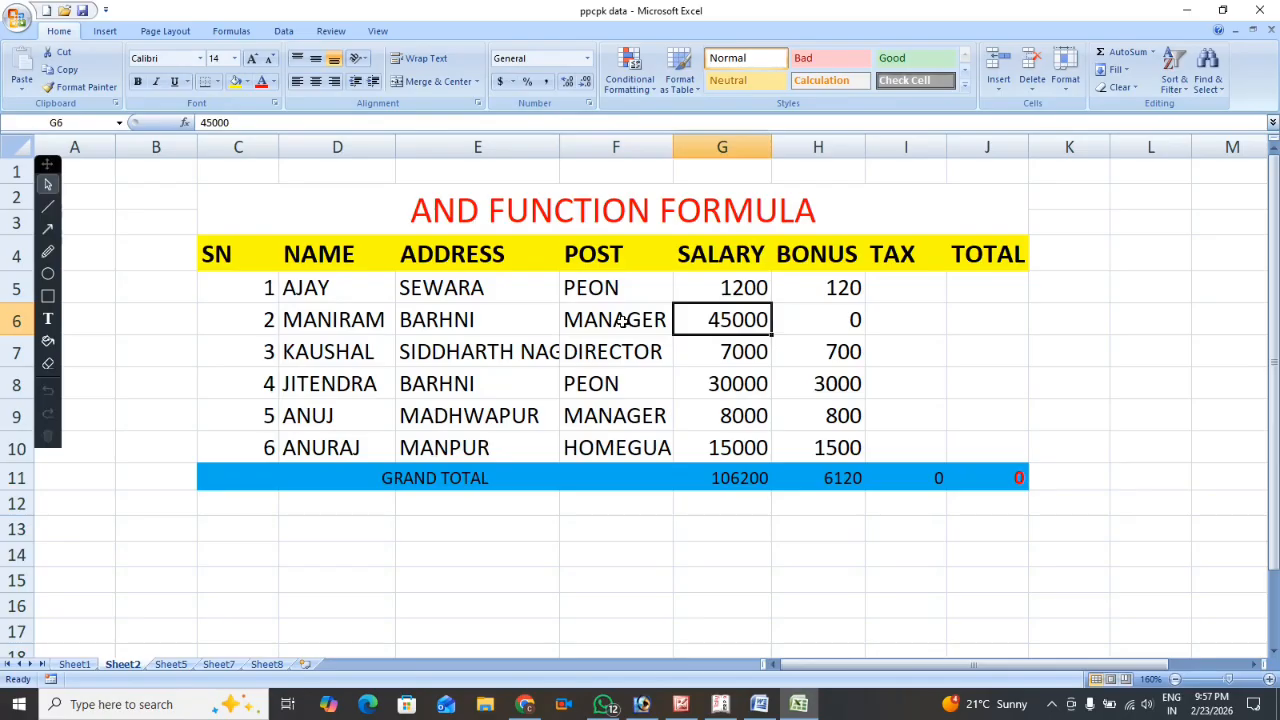
type("2500")
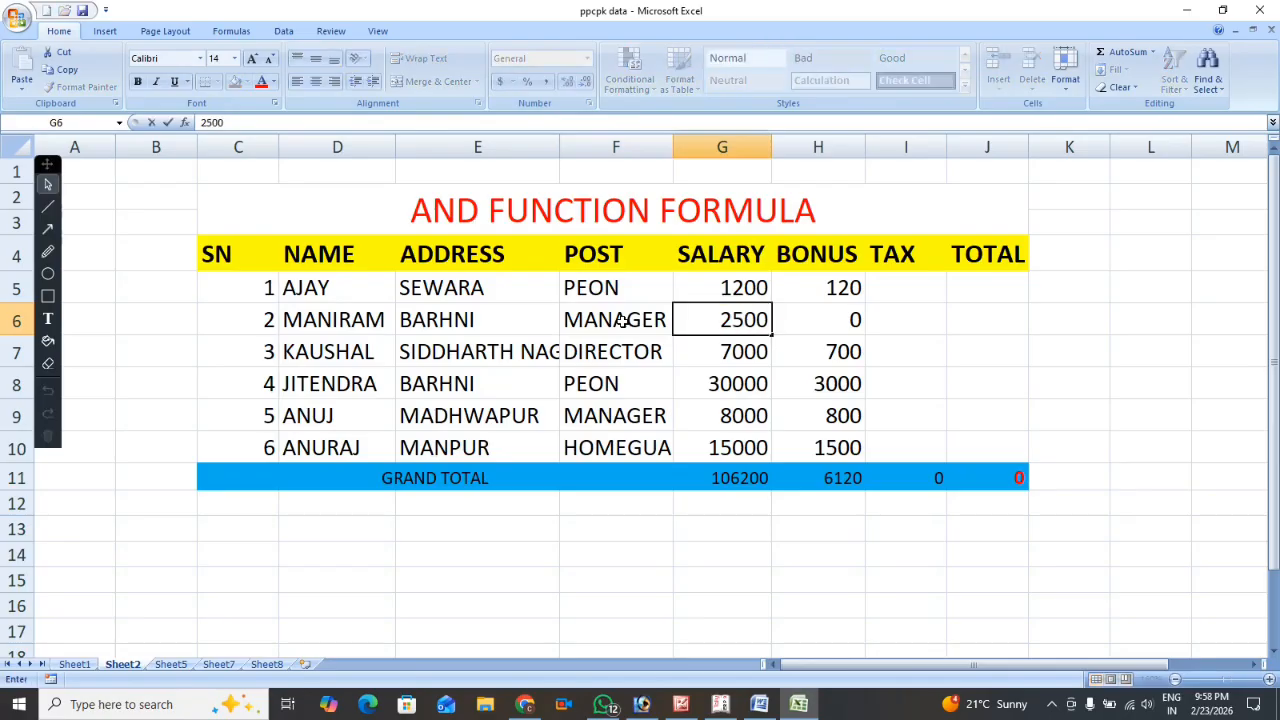
type("0")
key("Return")
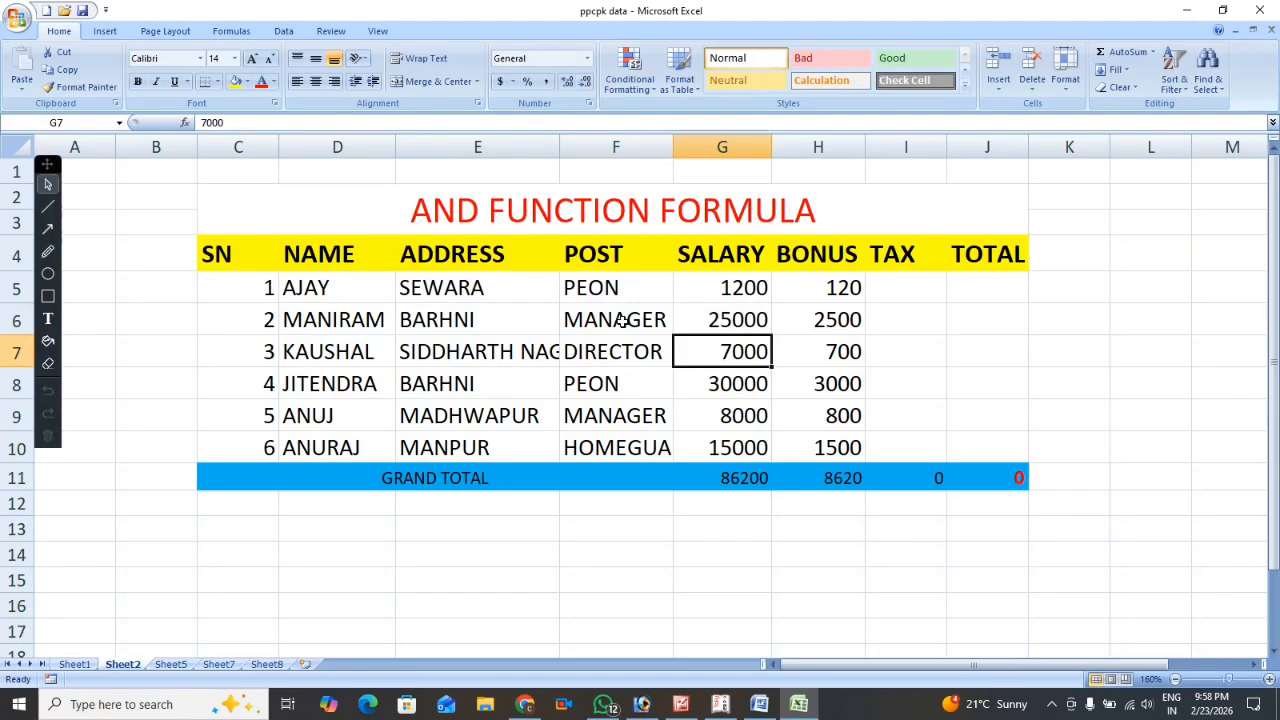
Set the salary in G6 to 45000 and check the bonus formula in H6.
key("Up")
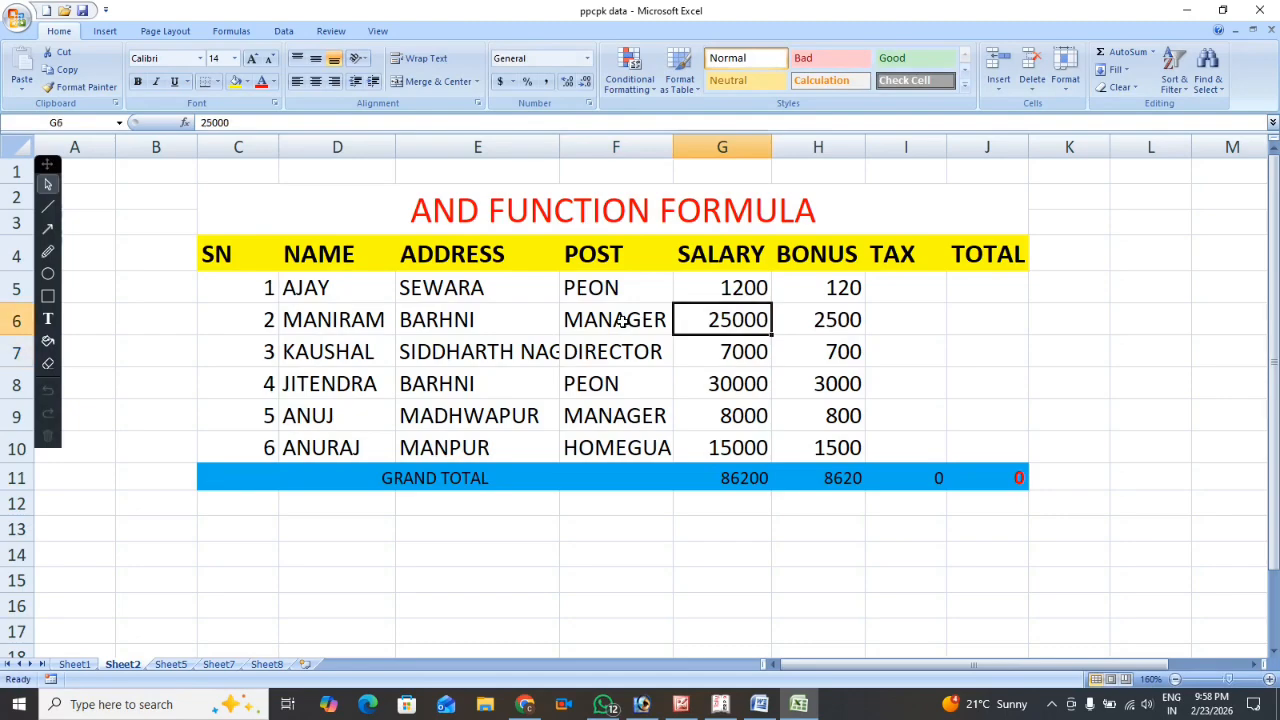
type("1")
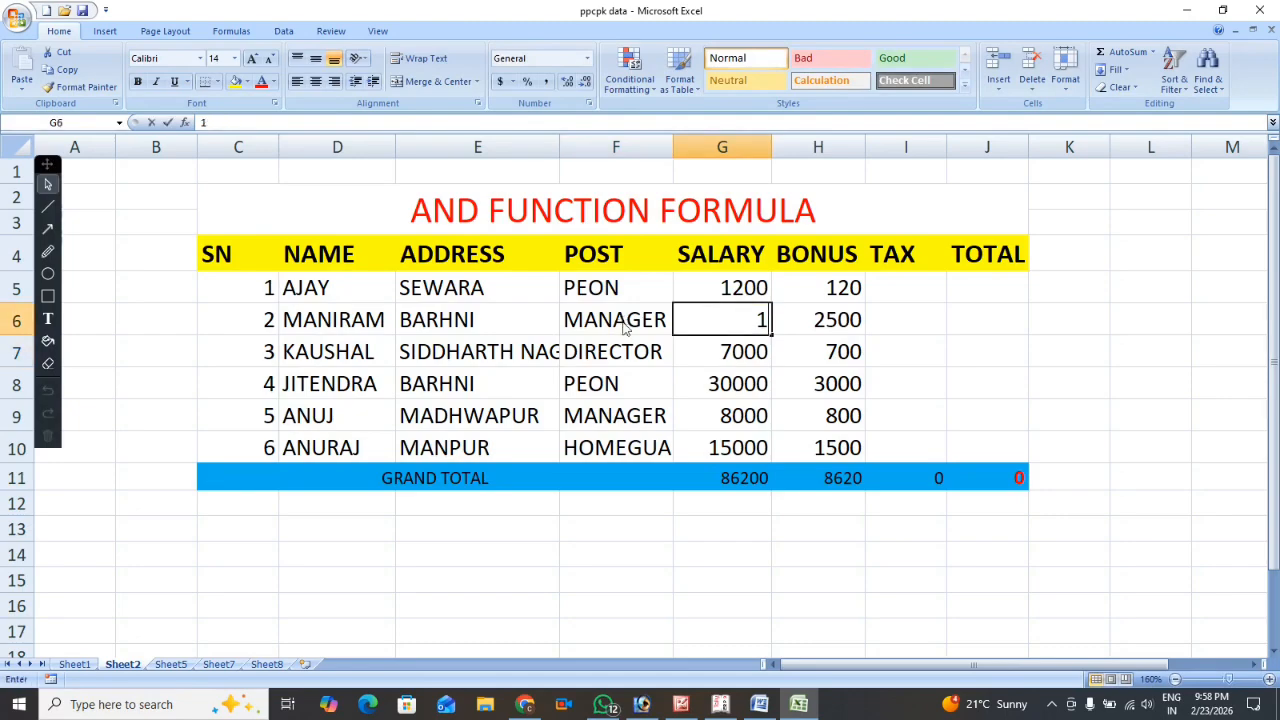
key("BackSpace")
type("45000")
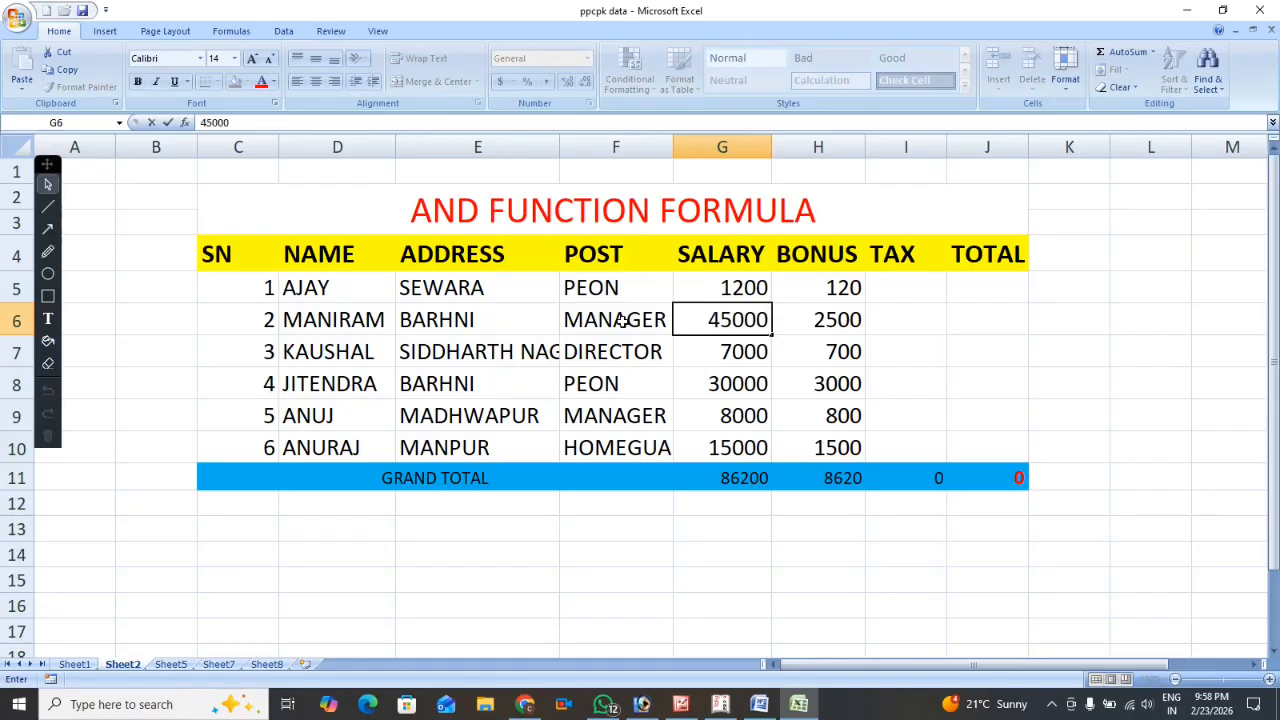
key("Return")
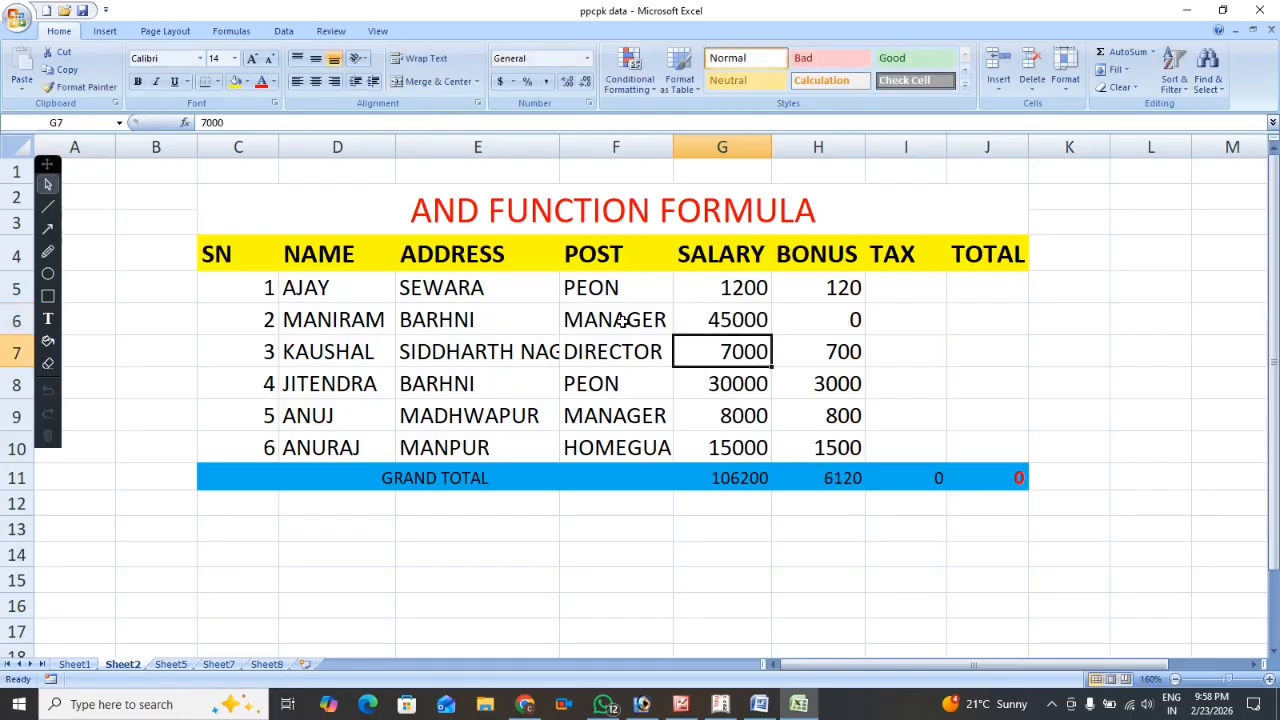
key("Up")
key("Right")
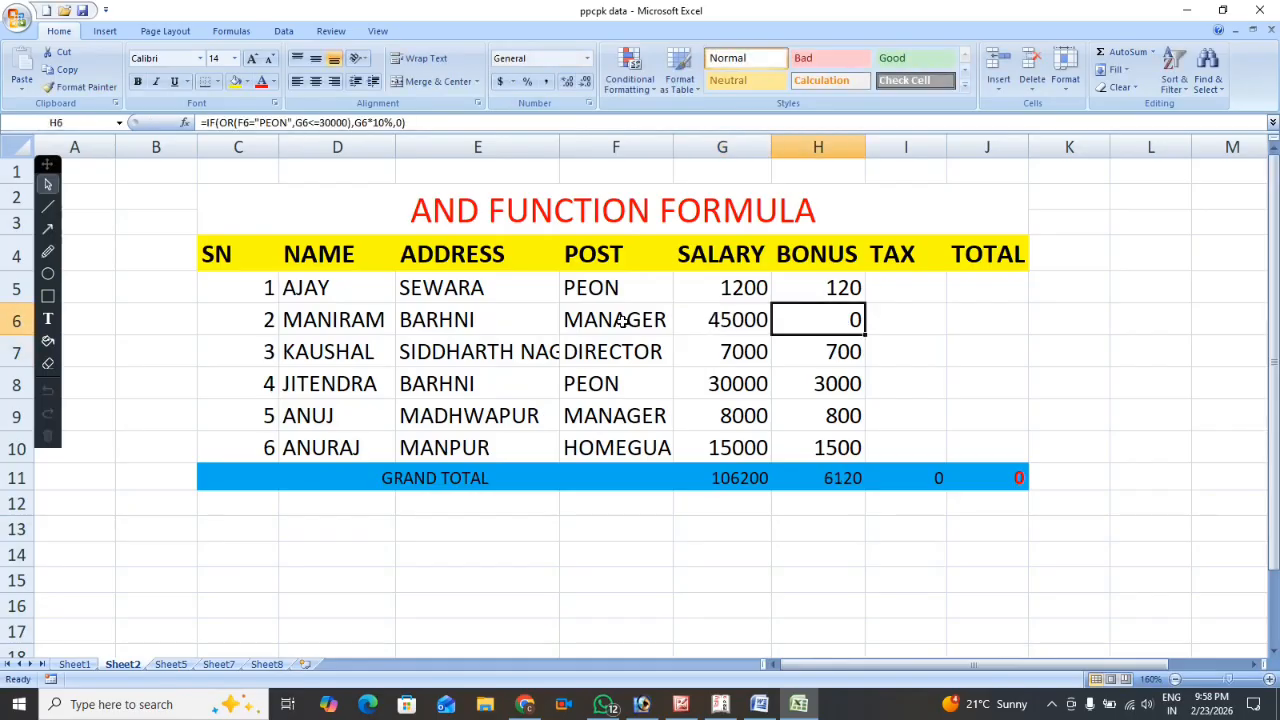
Start the tax formula in I5 with an IF function and a nested OR function as its logical test.
key("Up")
key("Right")
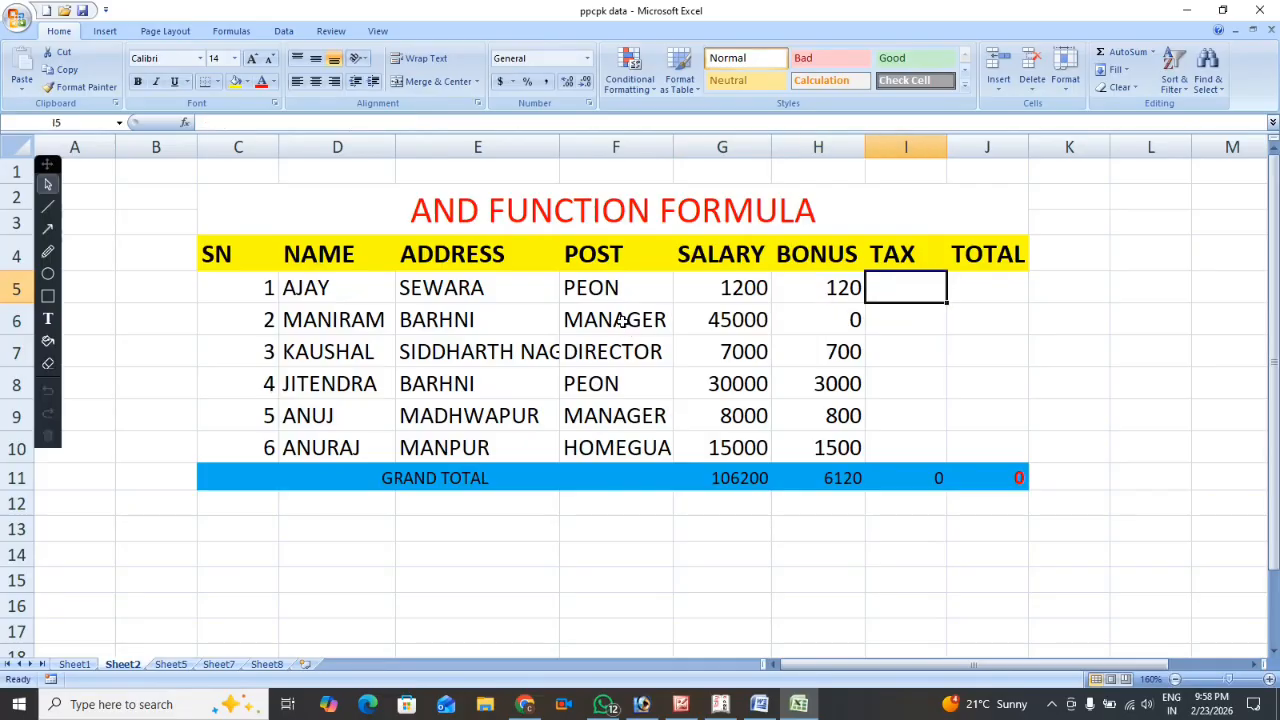
type("=")
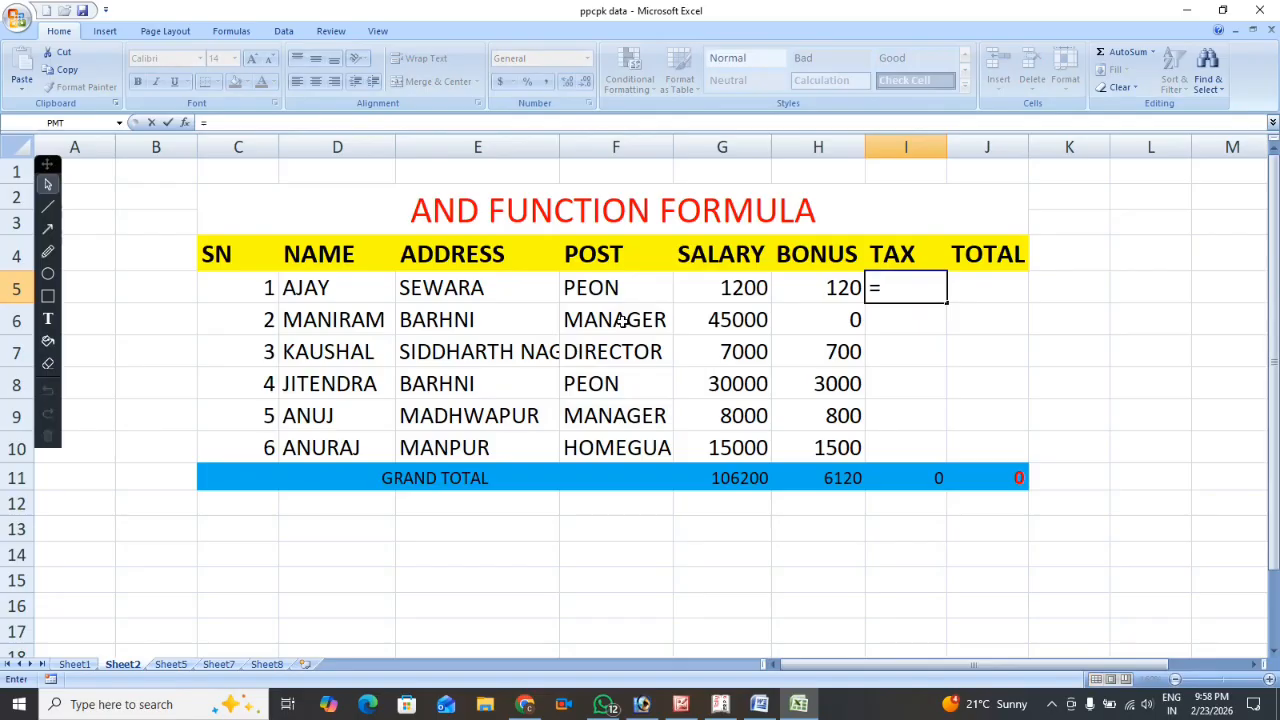
type("IF")
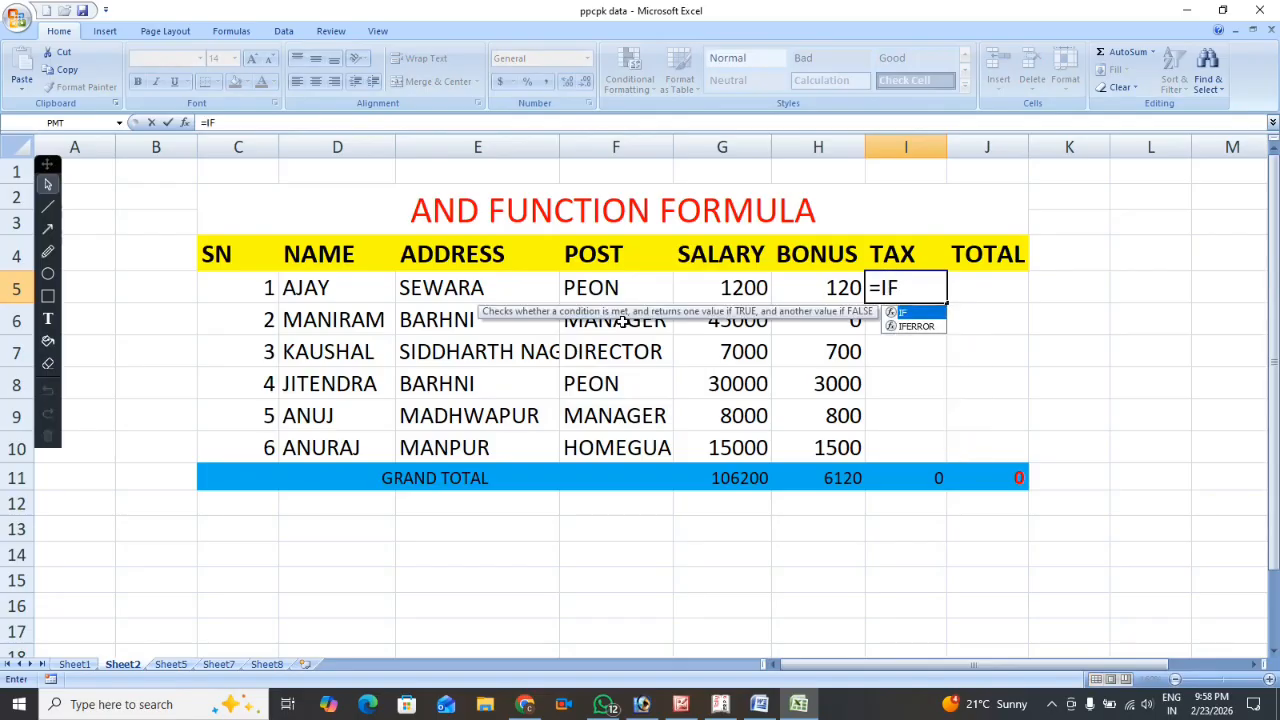
type("(")
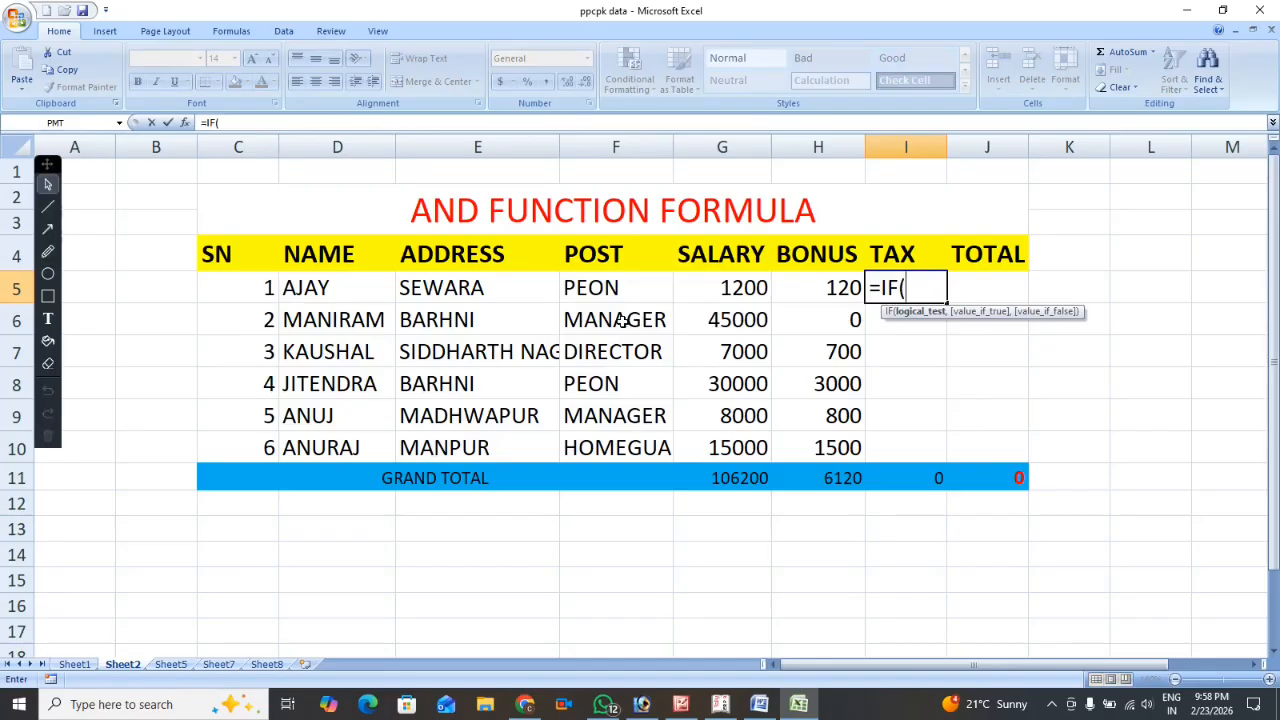
type("OR")
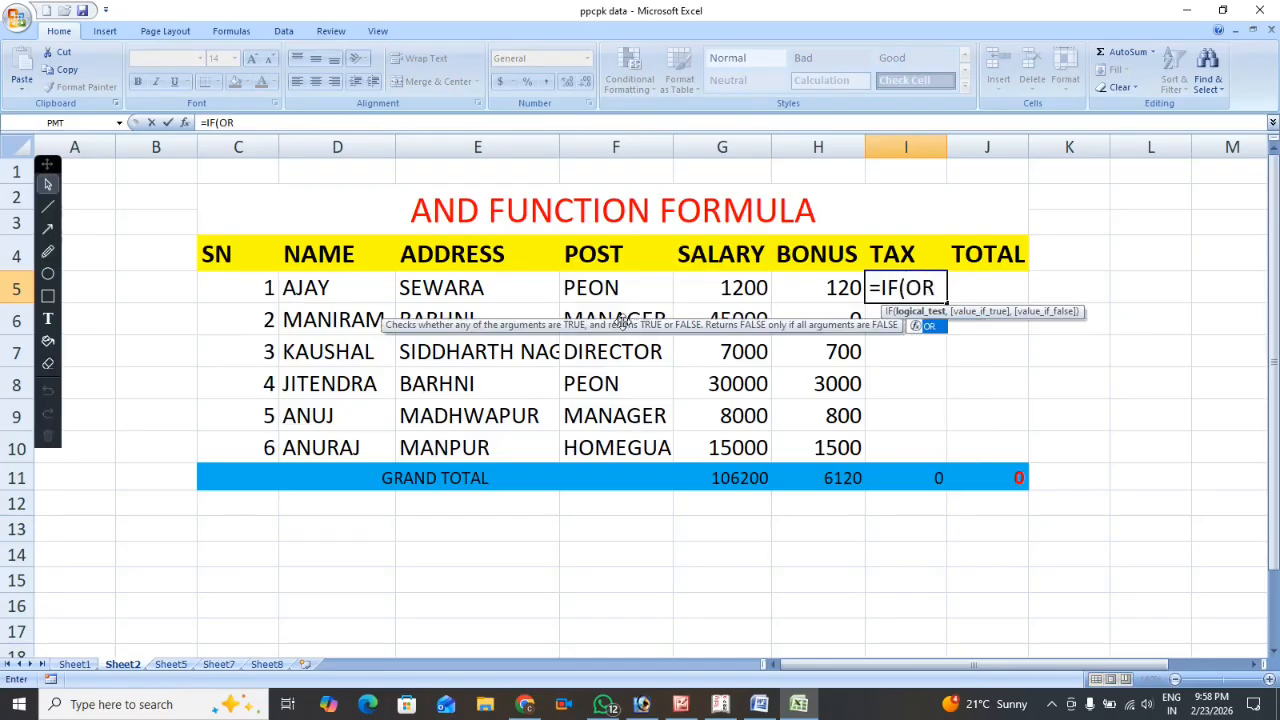
type("(")
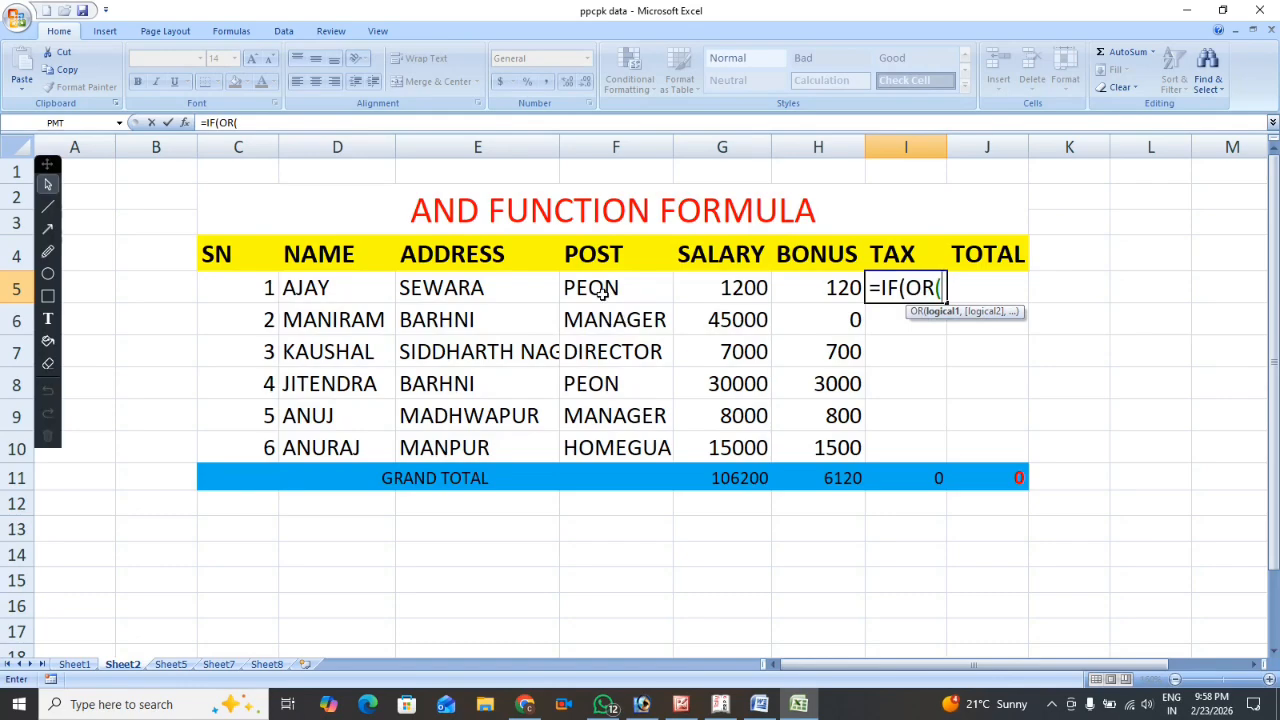
Add E5="BARHNI" as the first OR condition of the I5 tax formula.
left_click(459, 287)
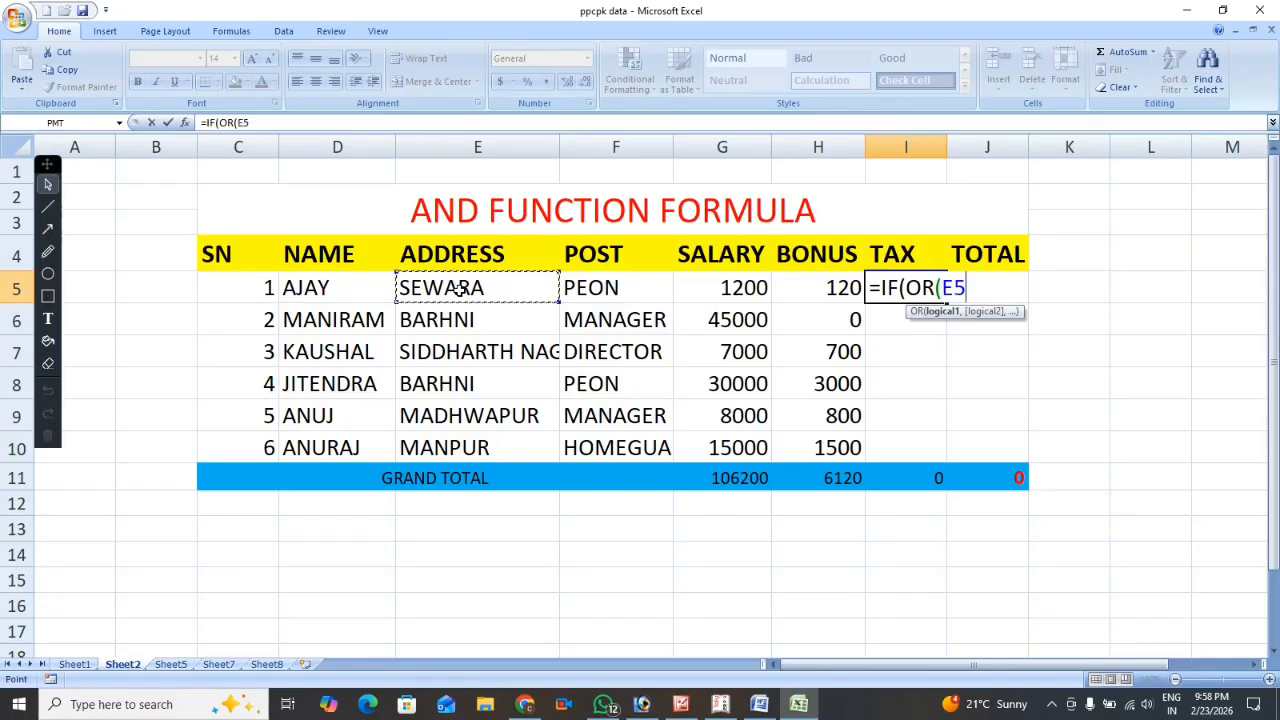
type("=\"BARHNI")
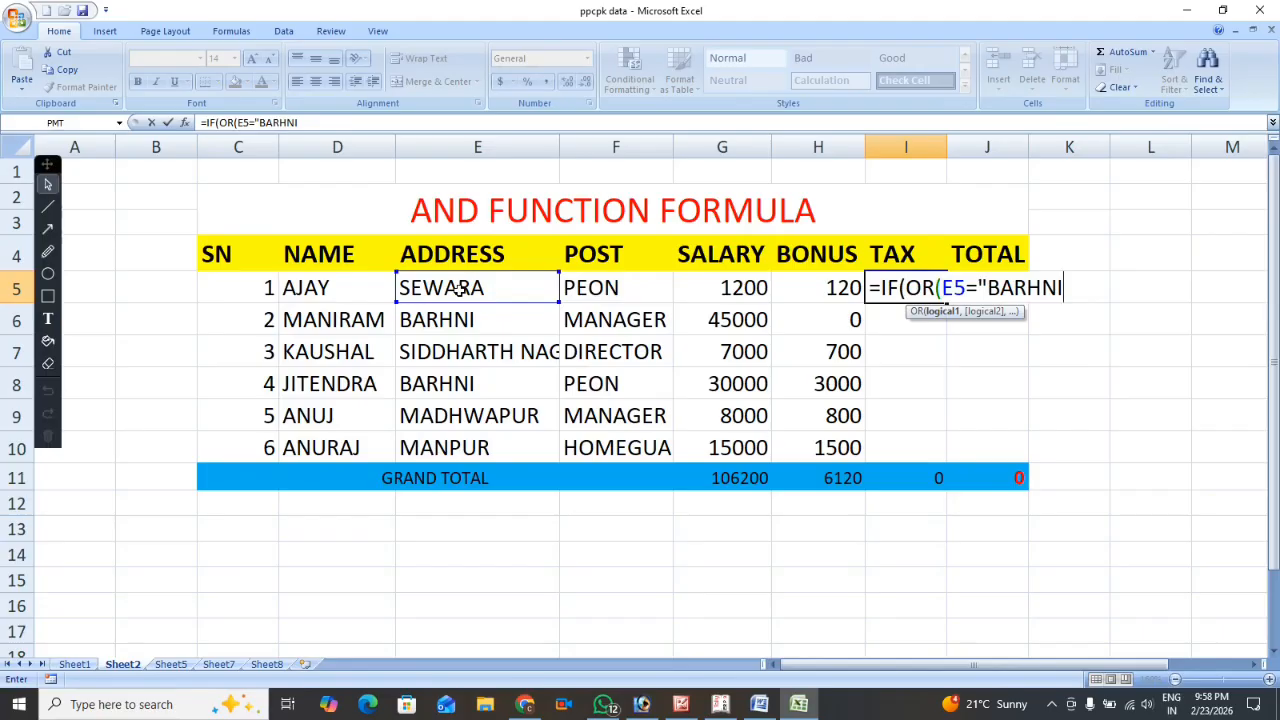
type("\",")
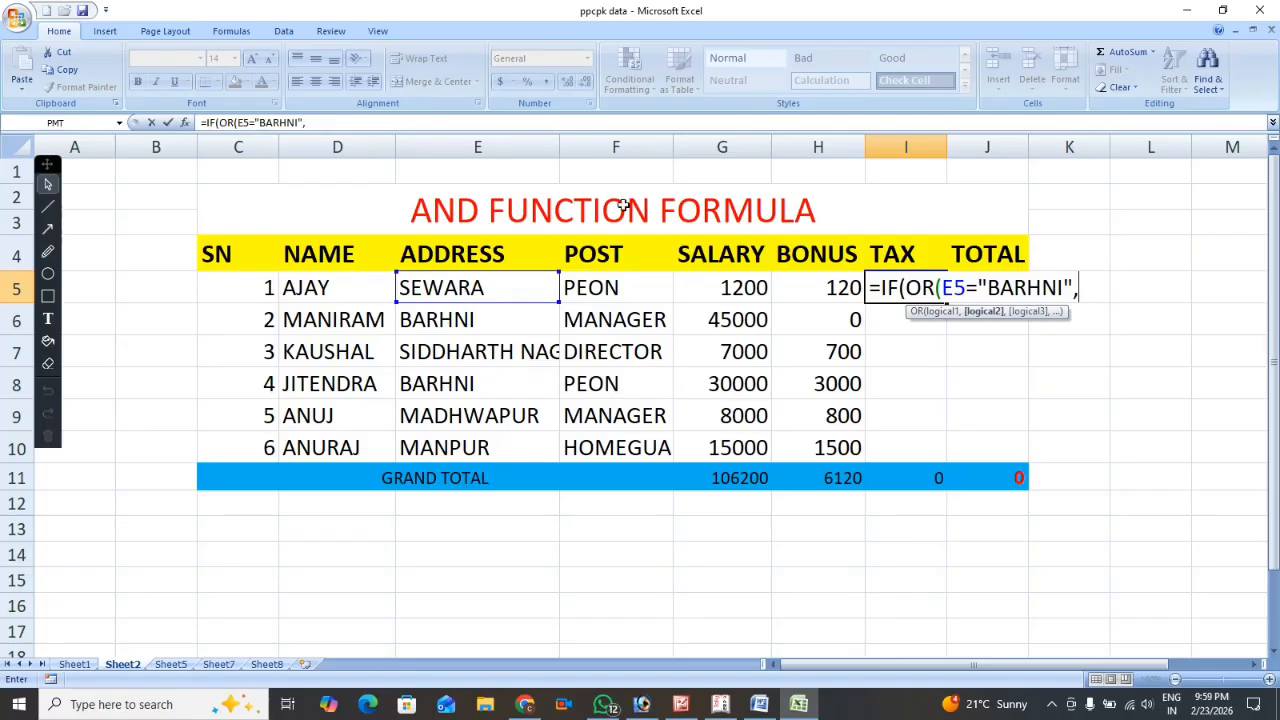
Add F5="PEON" as the second OR condition and close the logical test of the I5 formula.
left_click(619, 283)
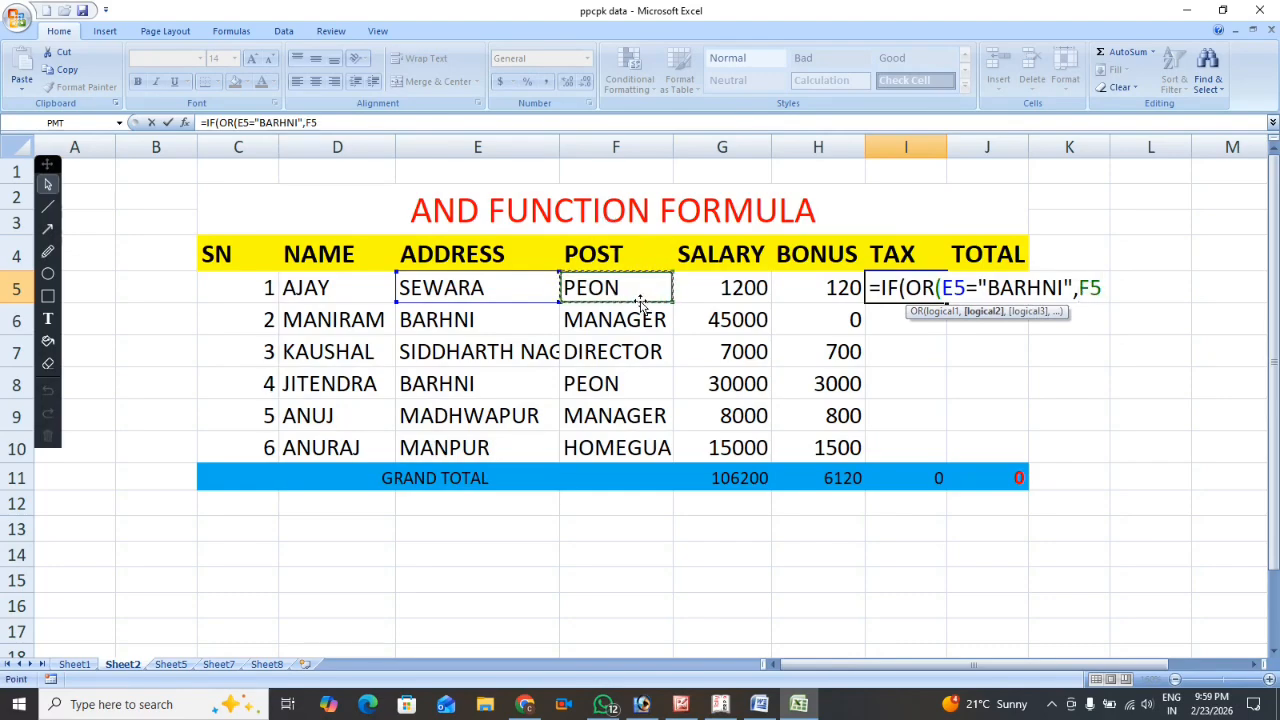
type("=\"PEON")
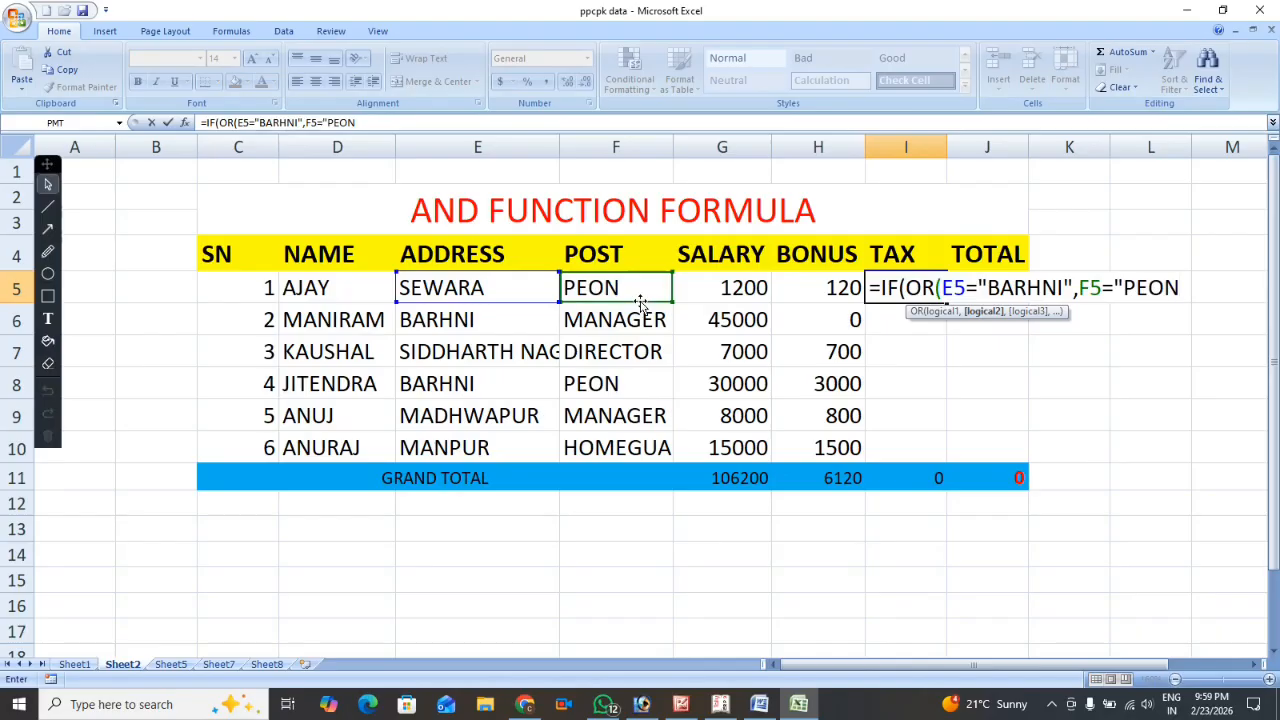
type("\"),")
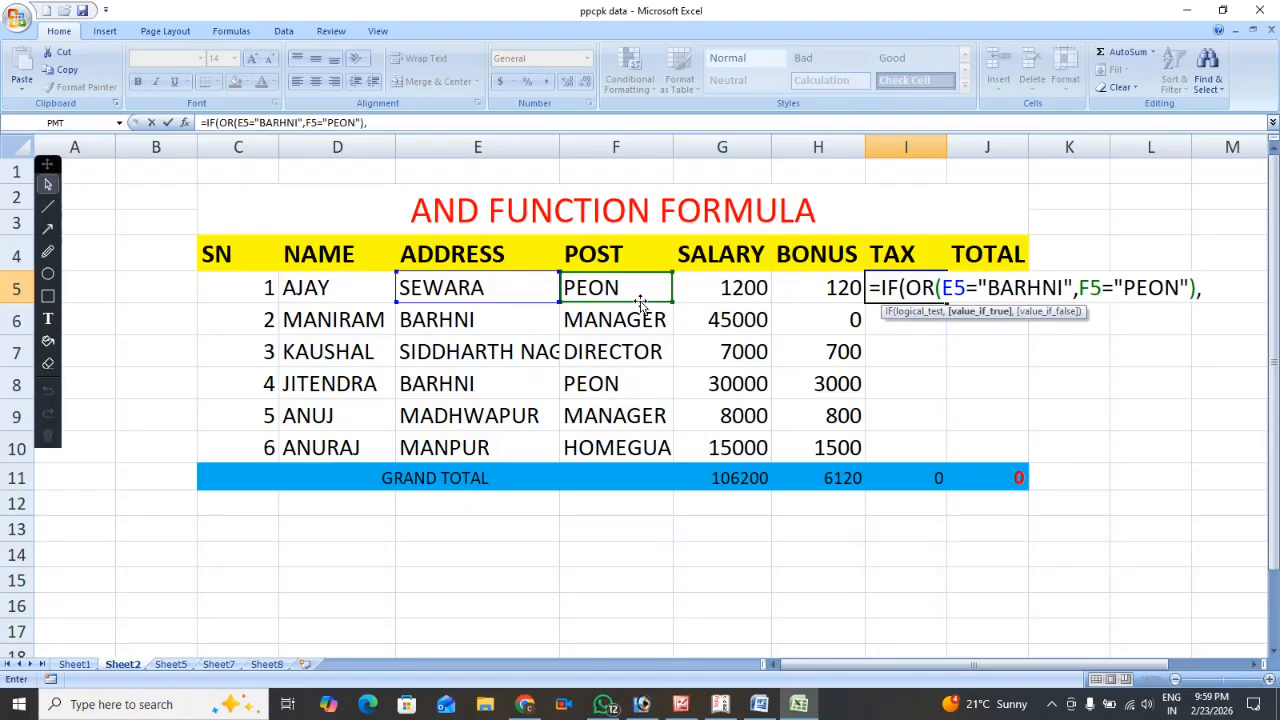
type("(")
Complete the I5 tax formula with (G5+H5)*6% as the value if true and 0 as the value if false.
left_click(737, 288)
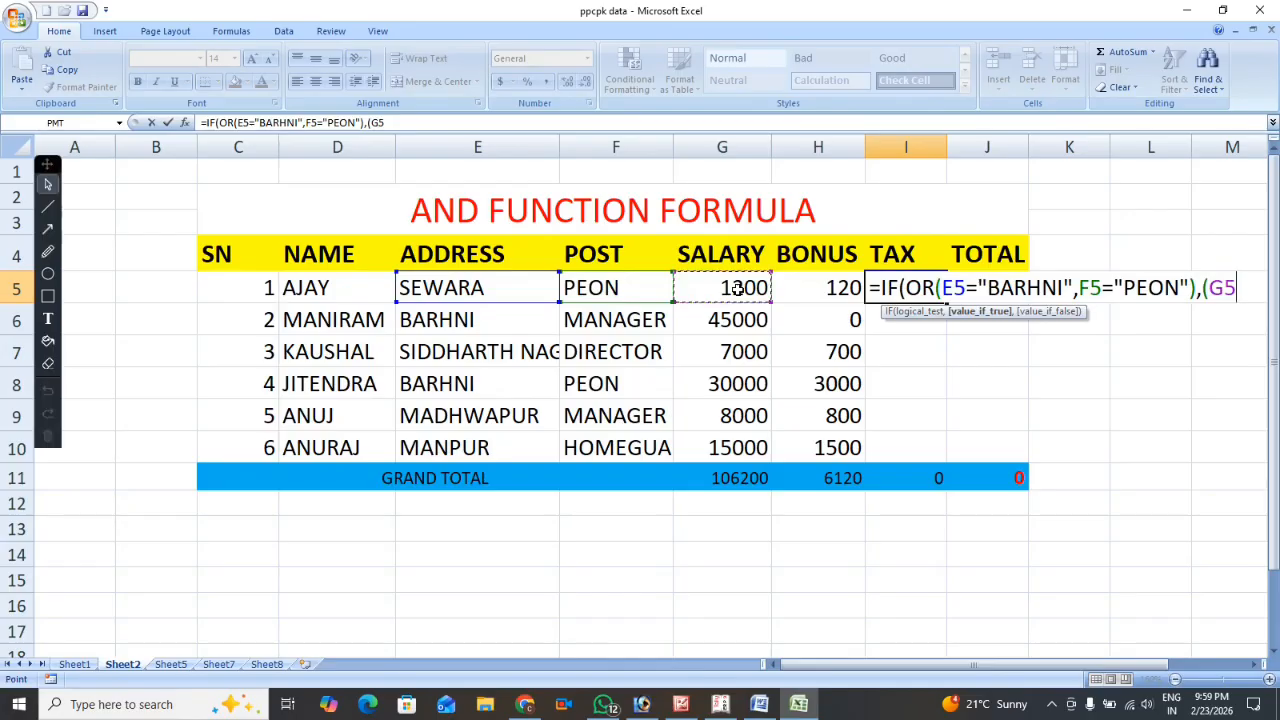
type("+")
left_click(810, 288)
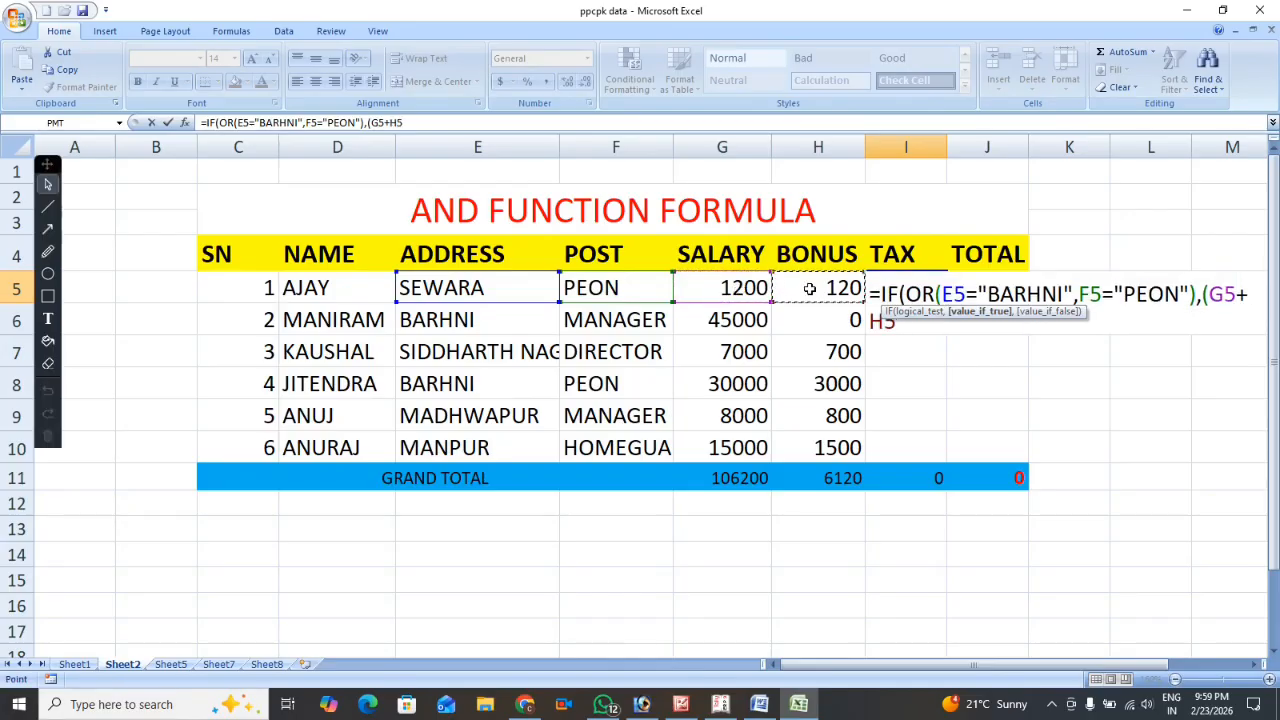
type(")")
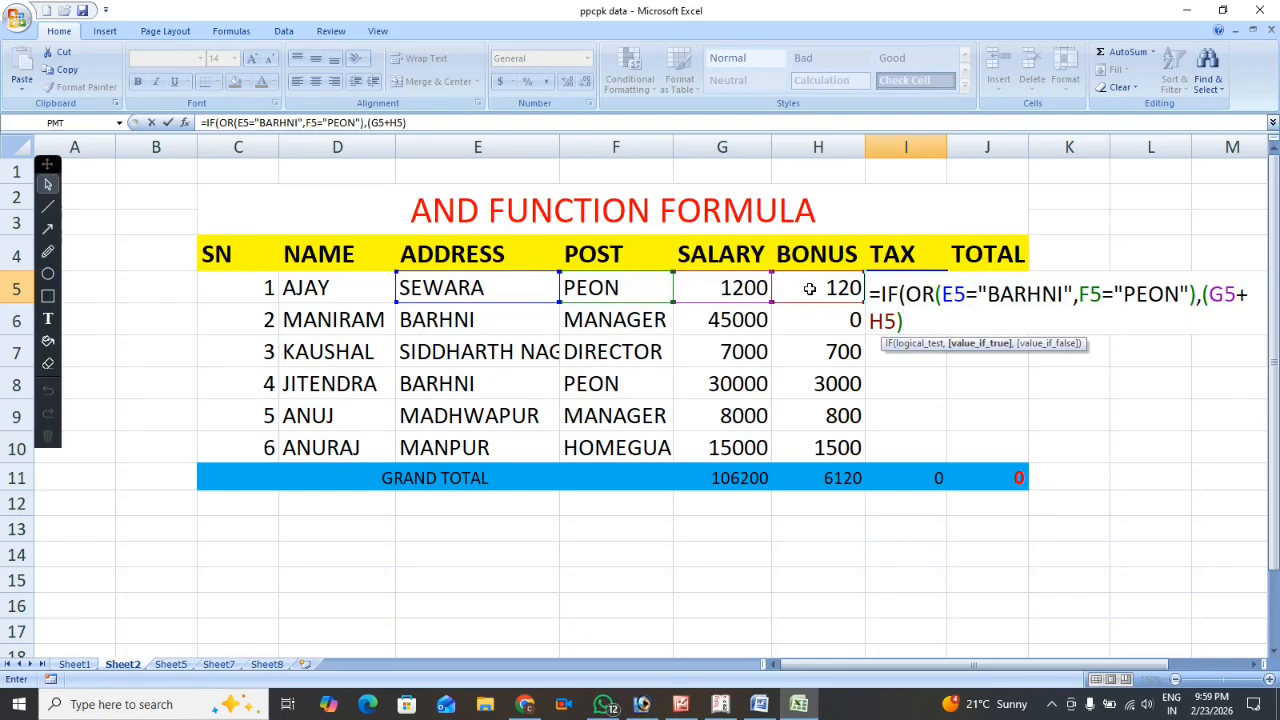
type("*")
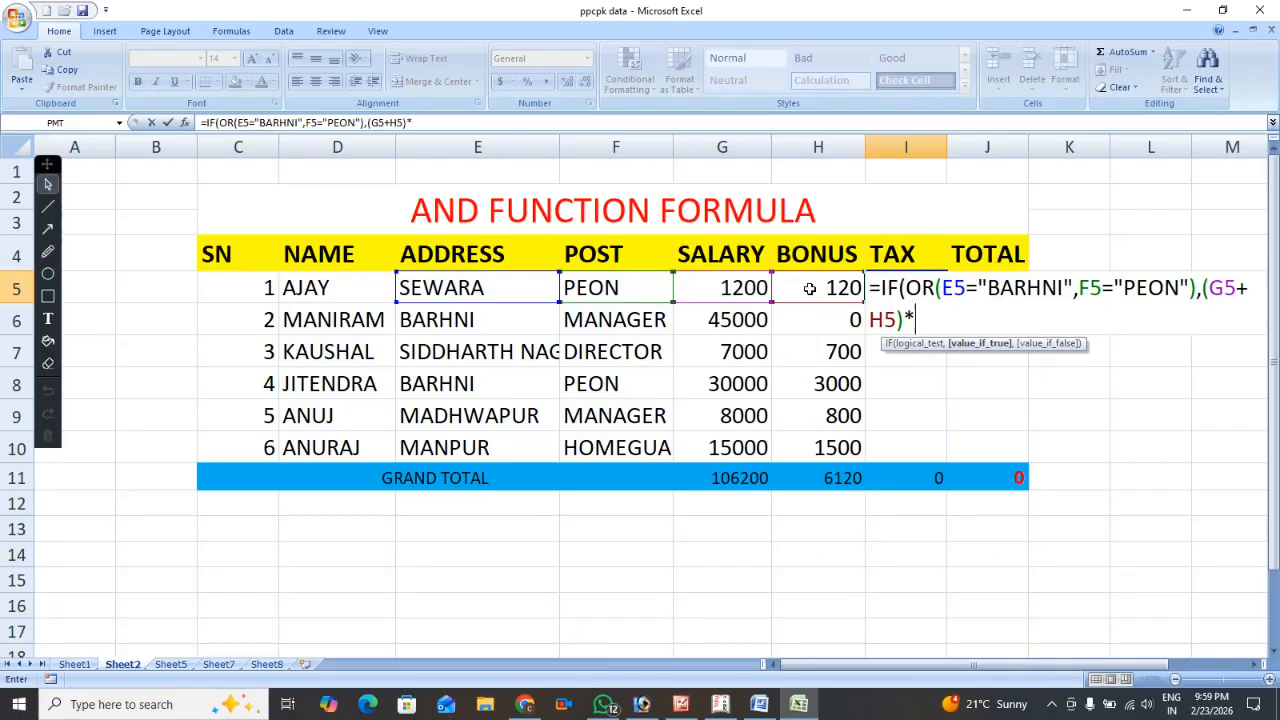
type("6%,")
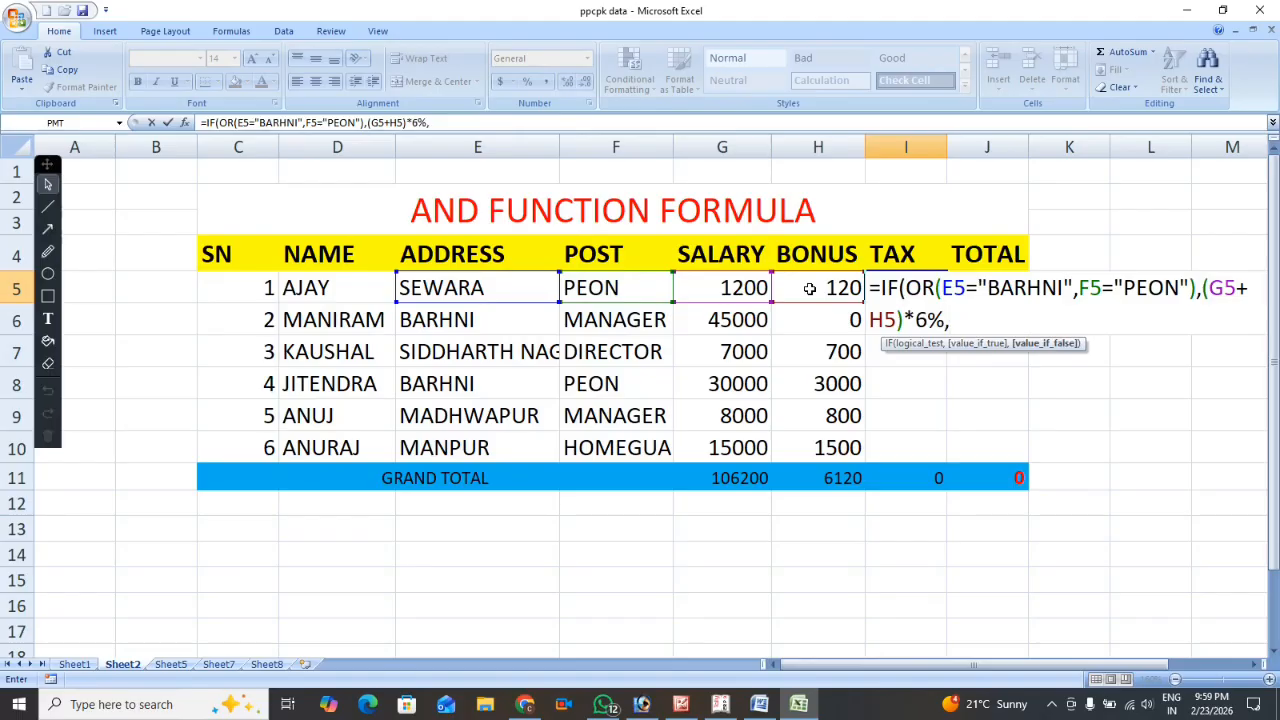
type("0)")
key("Return")
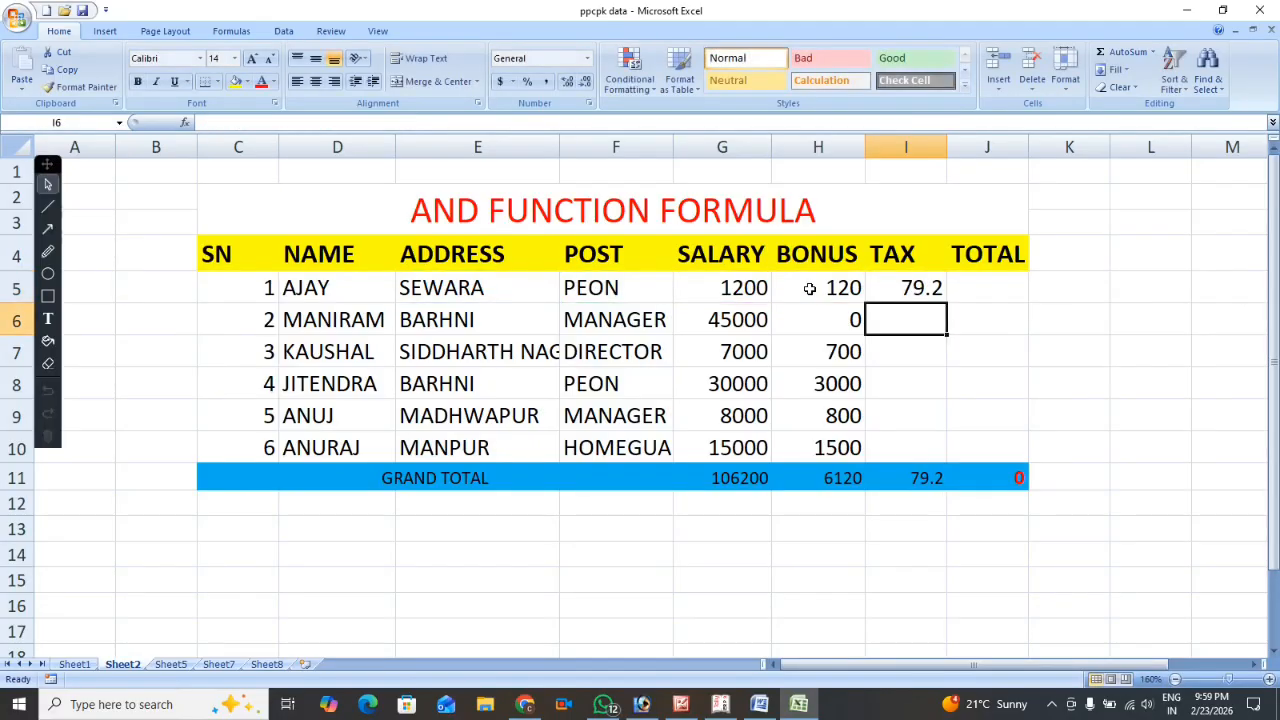
Fill the tax formula from I5 down through I10 for all six employees.
left_click(912, 290)
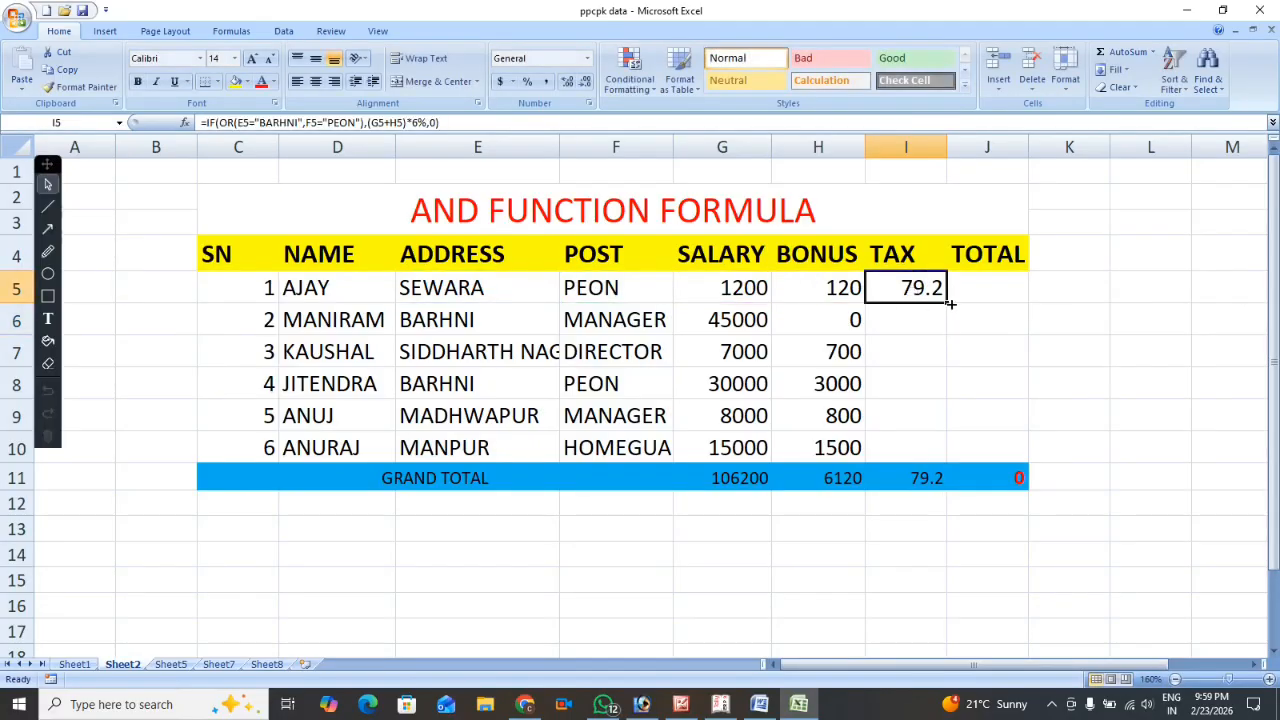
left_click_drag(946, 302, 955, 460)
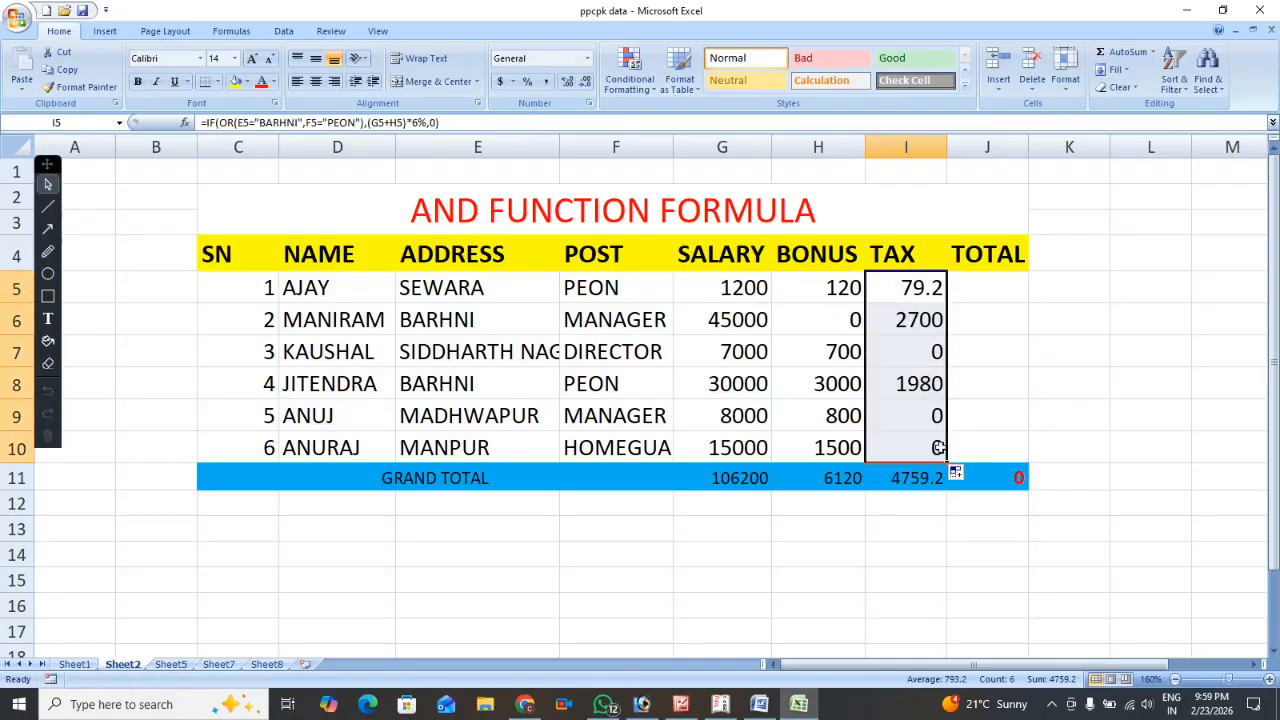
left_click(899, 288)
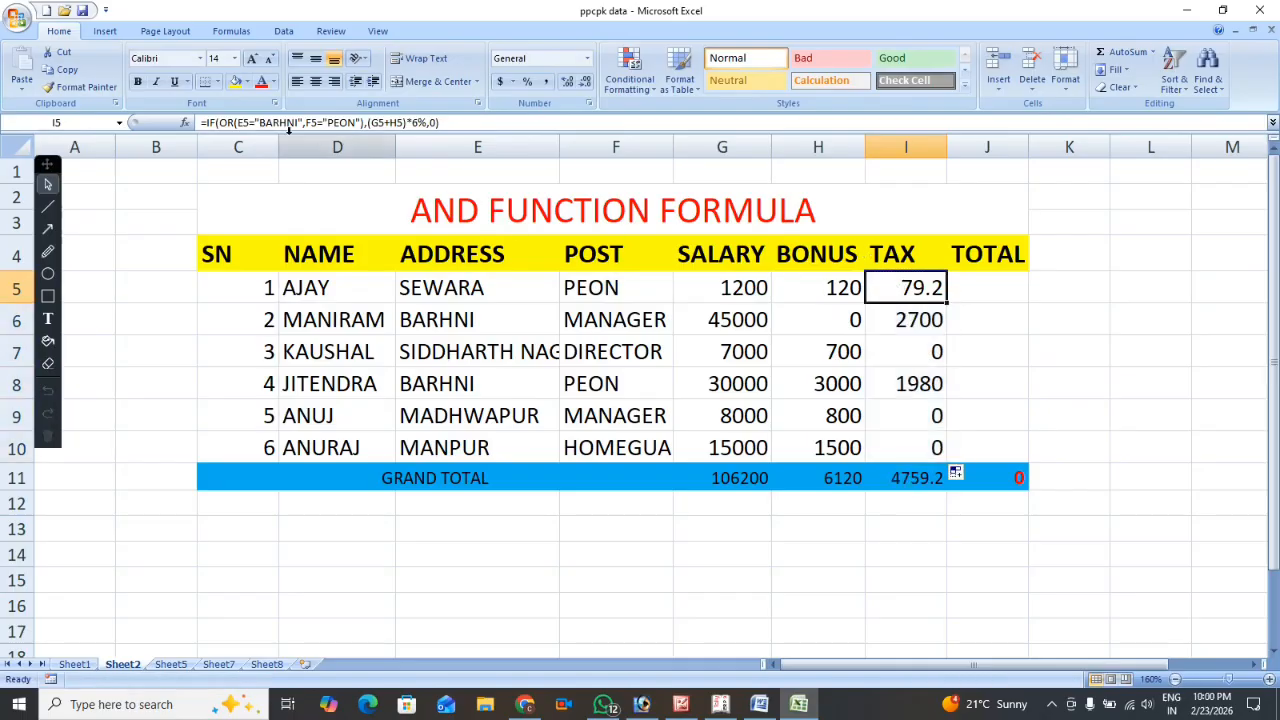
Examine the I5 tax formula part by part: the nested OR function, its address and post conditions, and the 6% rate.
double_click(912, 288)
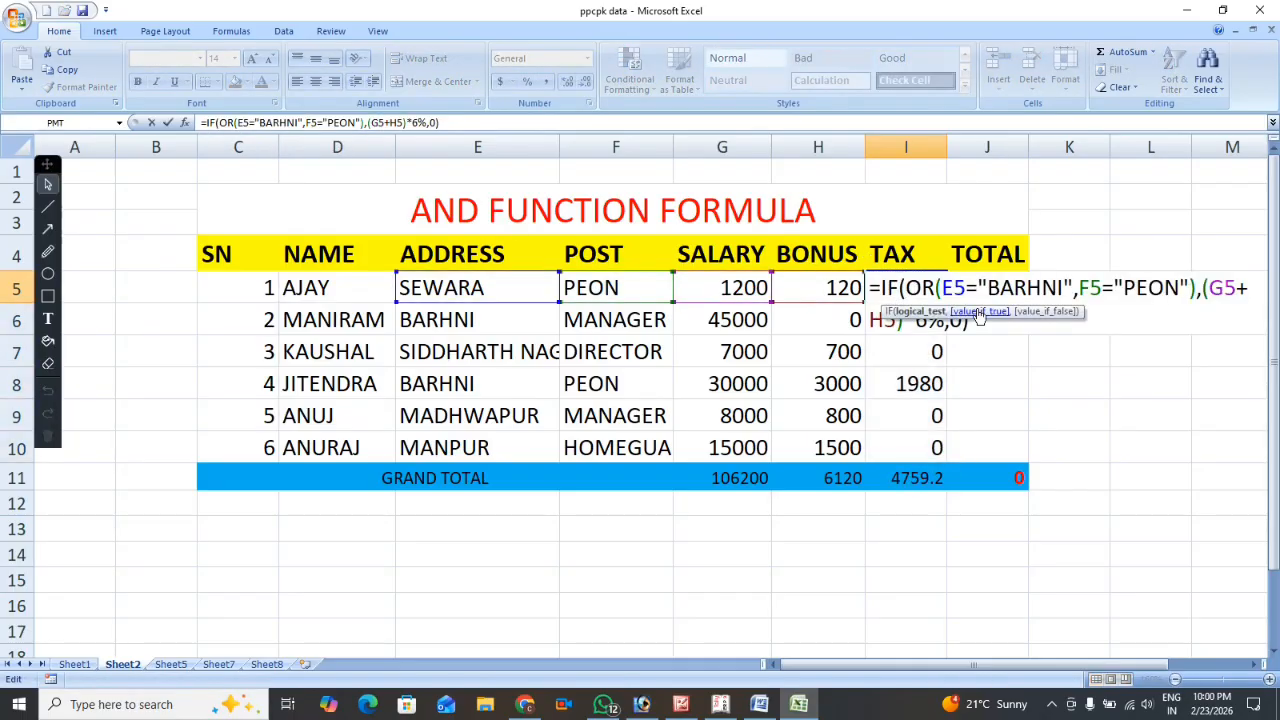
left_click_drag(876, 288, 966, 289)
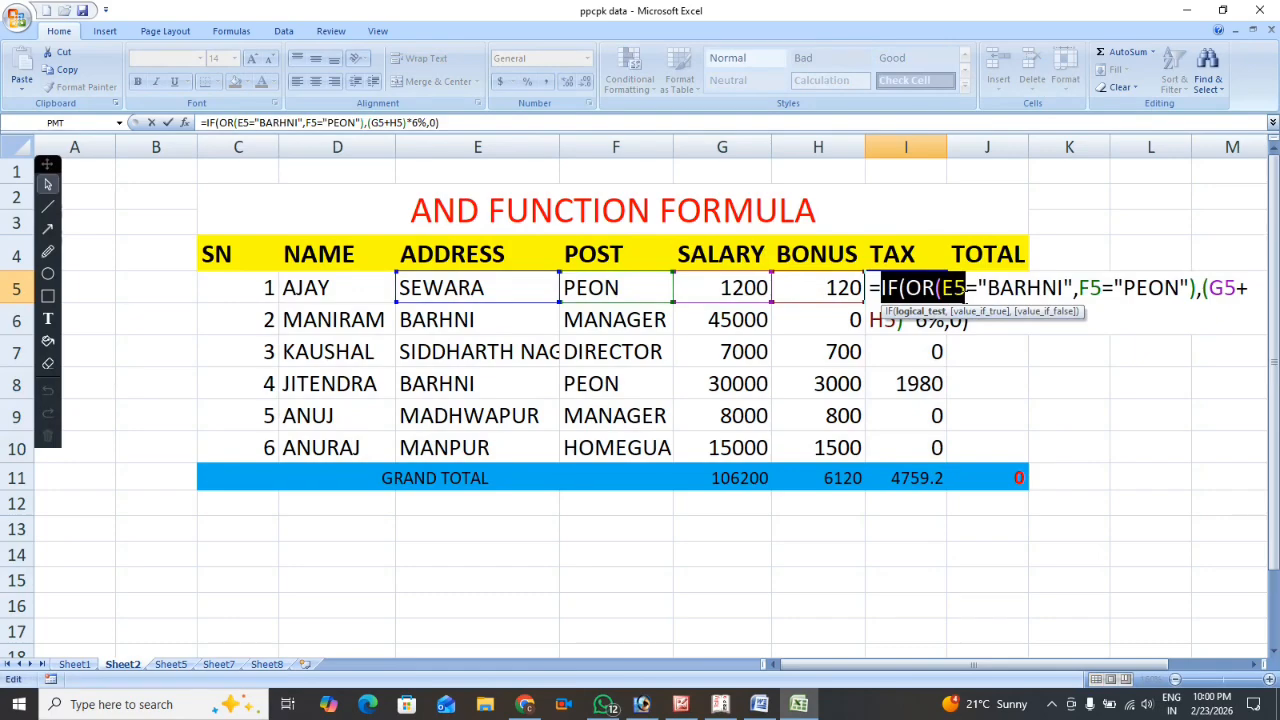
left_click_drag(966, 289, 997, 297)
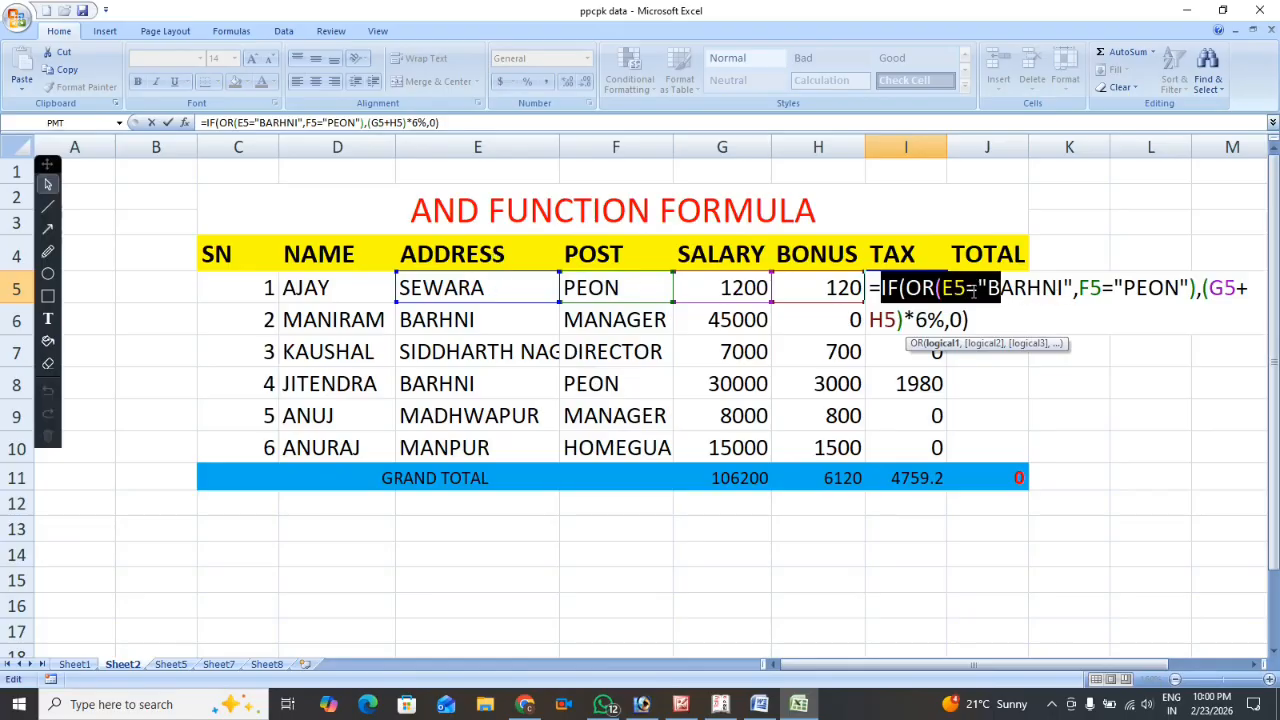
left_click_drag(940, 288, 1075, 298)
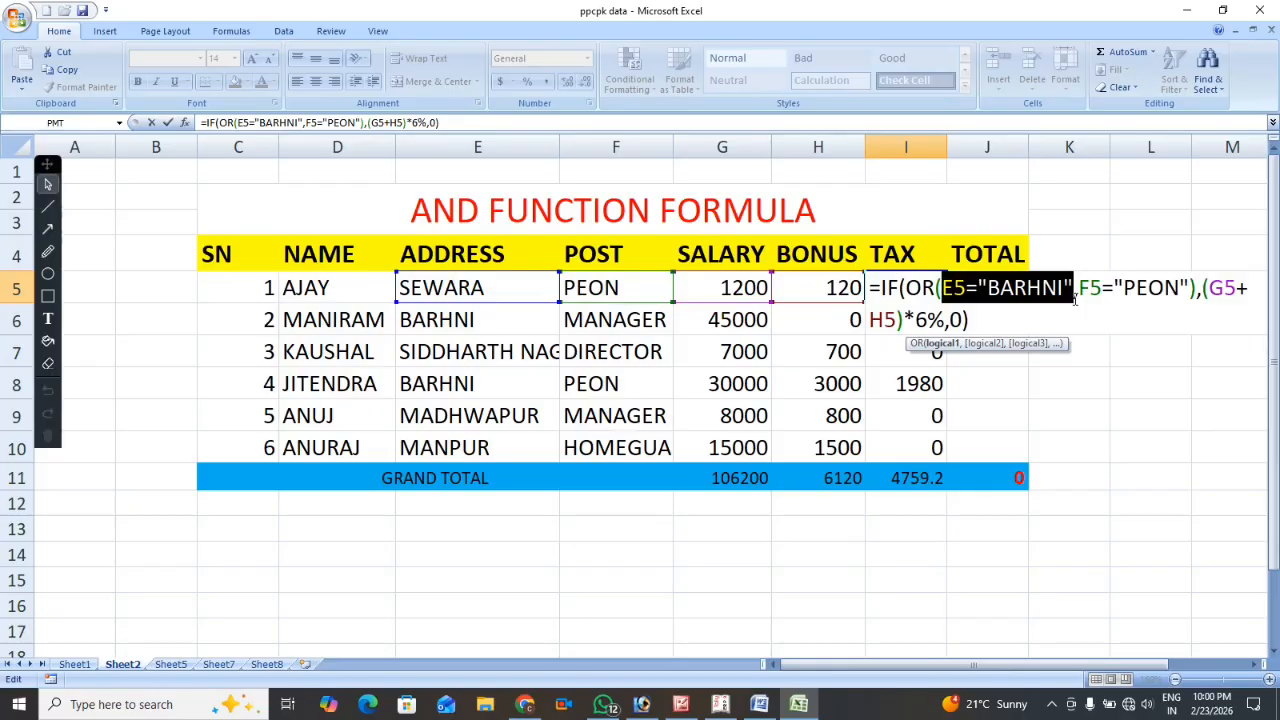
left_click_drag(1078, 289, 1192, 289)
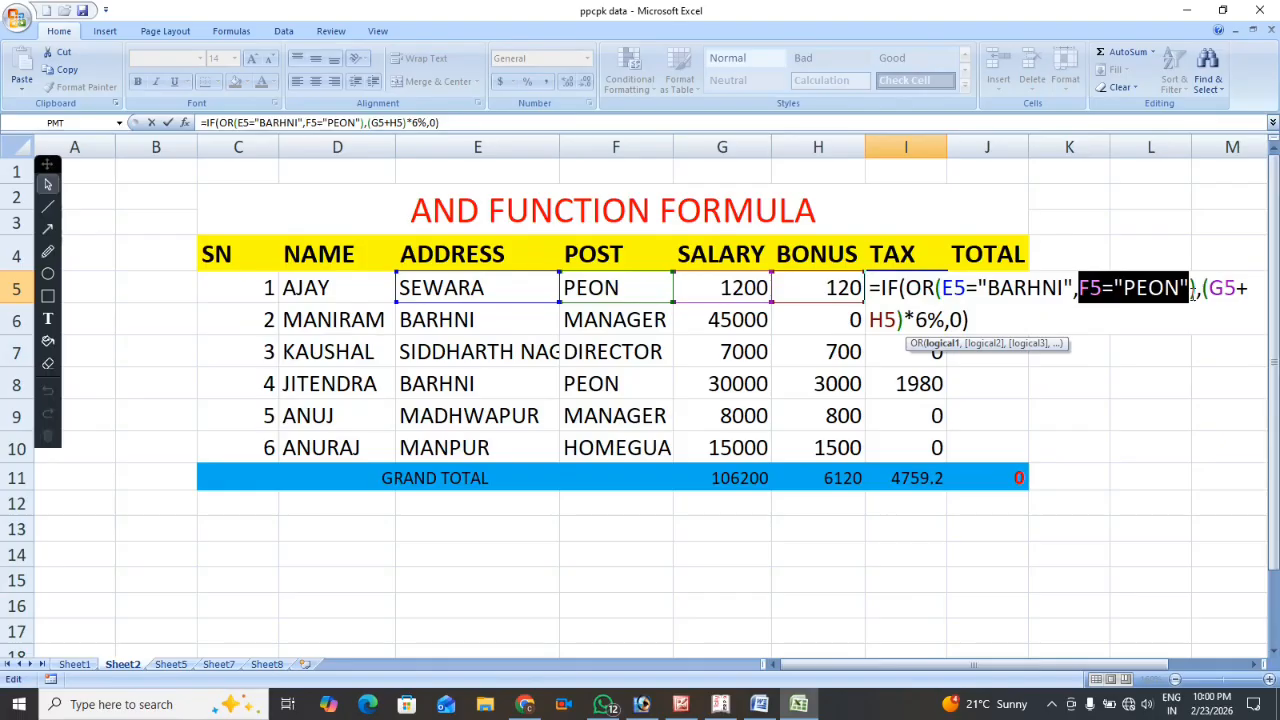
mouse_move(1192, 289)
left_mouse_down()
mouse_move(1214, 289)
mouse_move(1196, 305)
left_mouse_up()
left_click_drag(1198, 303, 1199, 303)
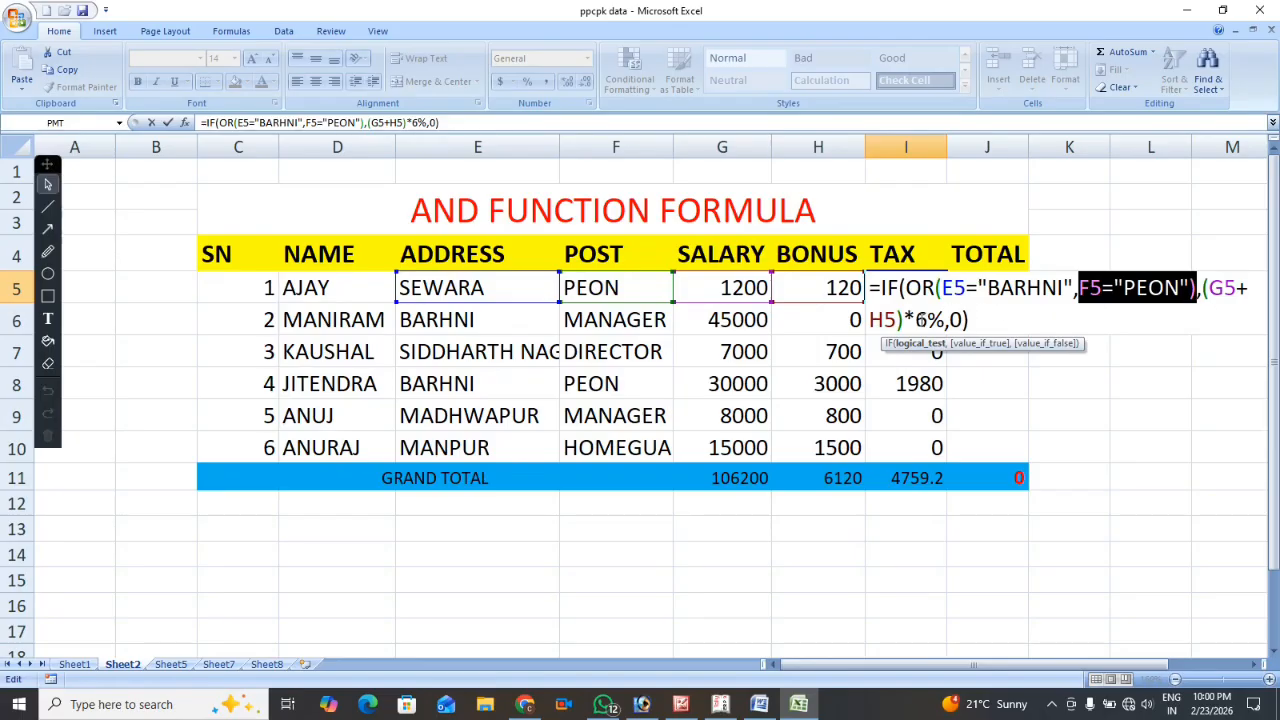
left_click_drag(914, 320, 947, 320)
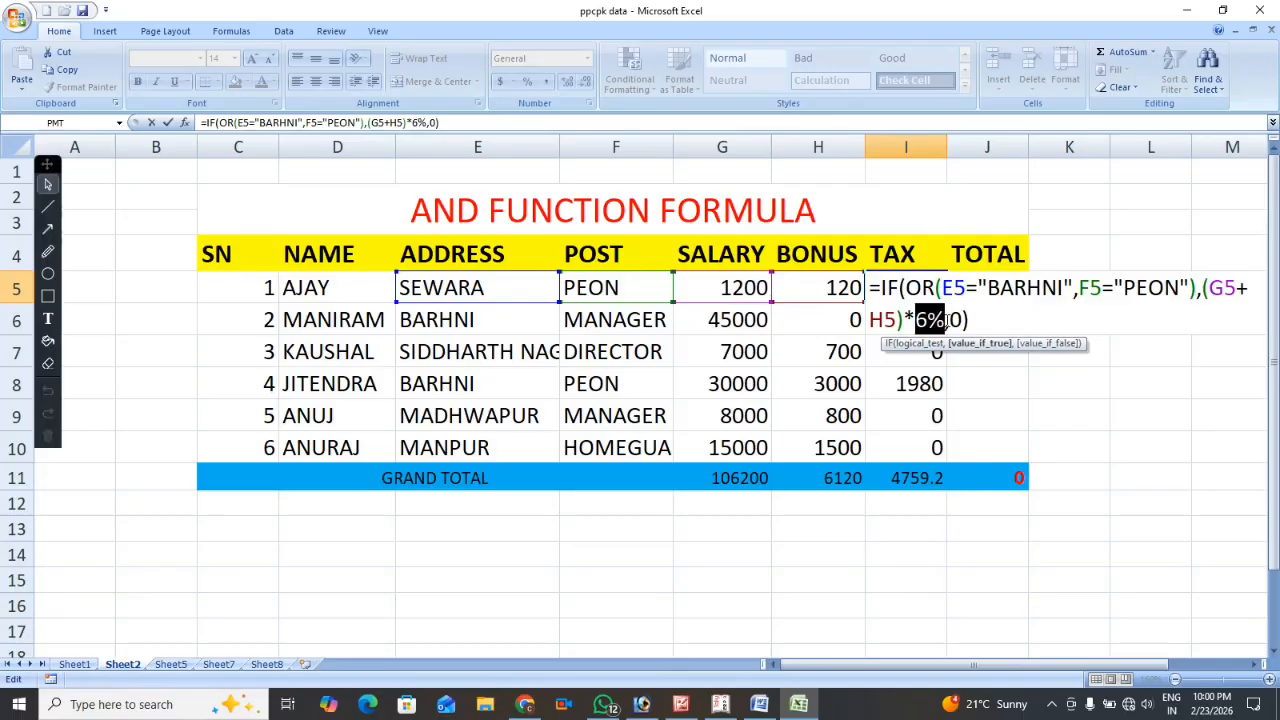
left_click(987, 325)
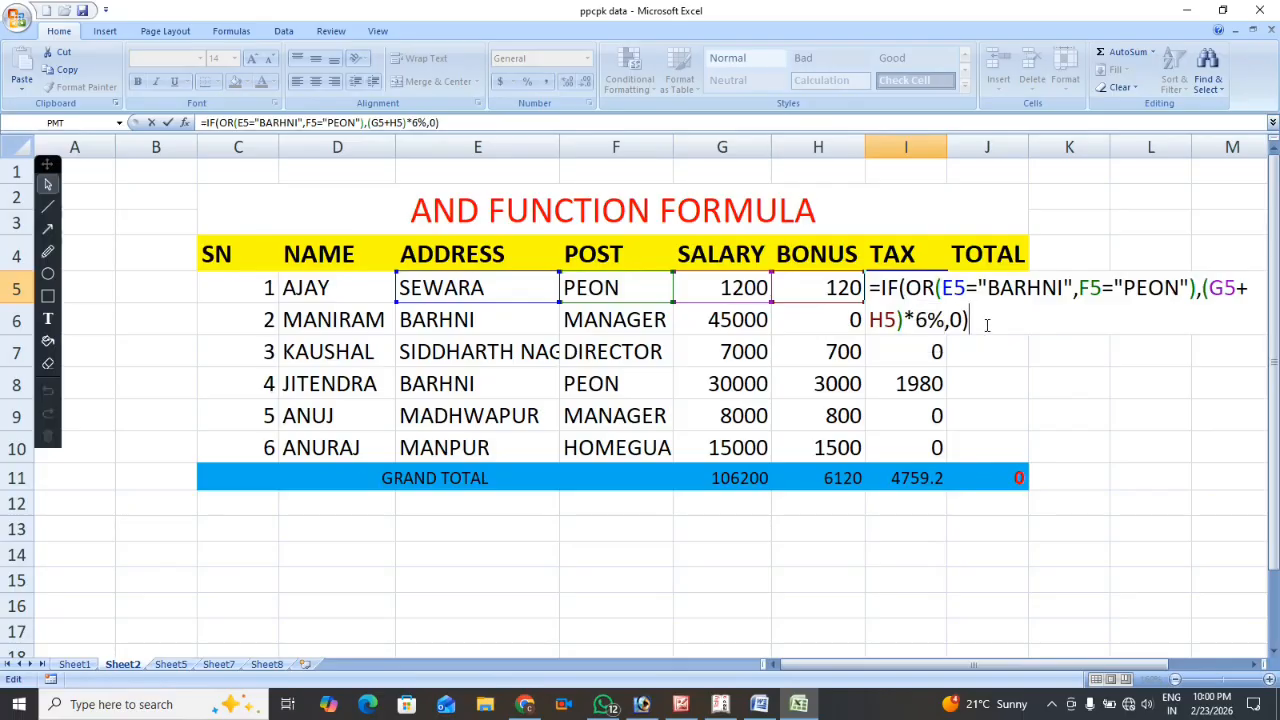
key("Return")
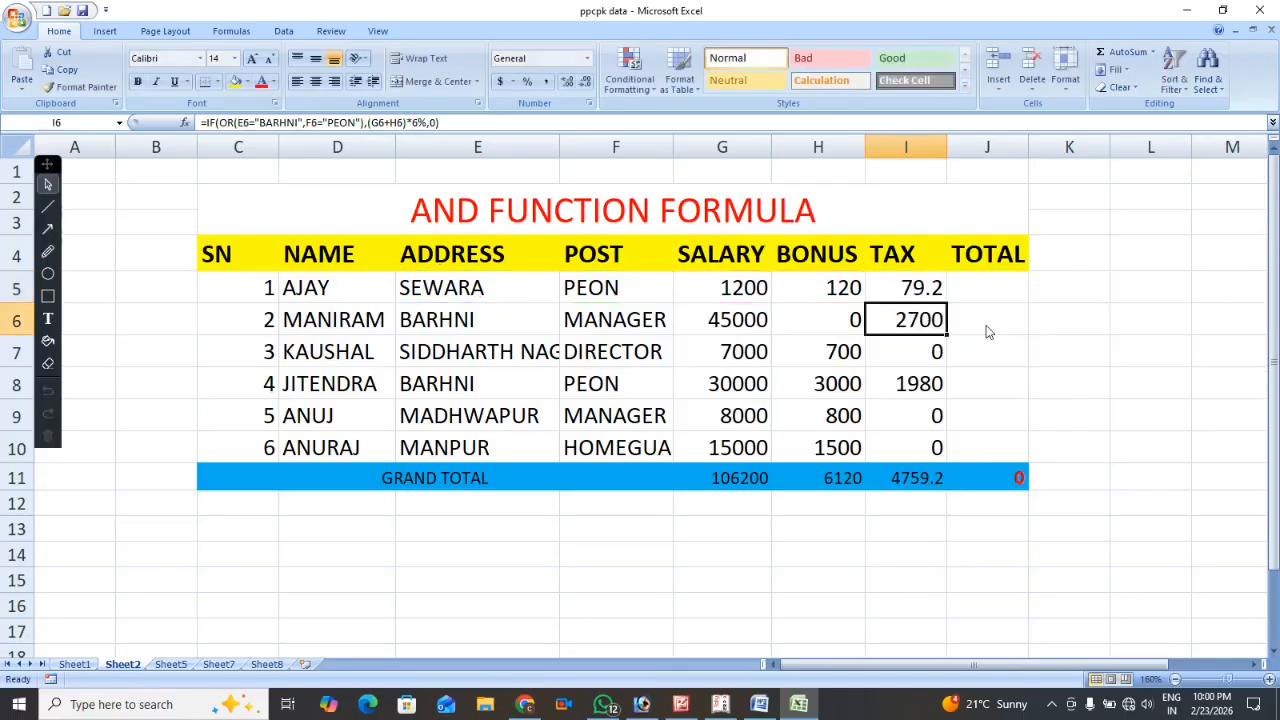
Compare the address and post in rows 5 to 7 with the tax calculated for each employee.
left_click(597, 289)
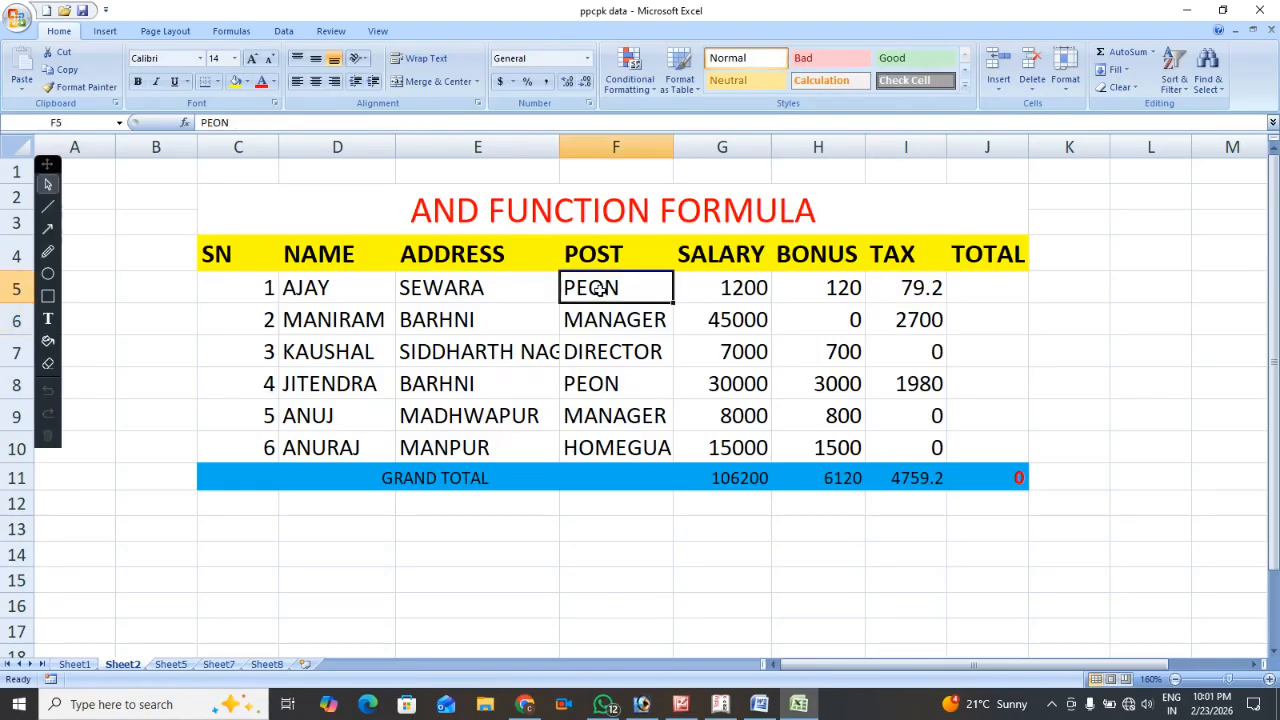
left_click(475, 288)
left_click(643, 297)
left_click(901, 289)
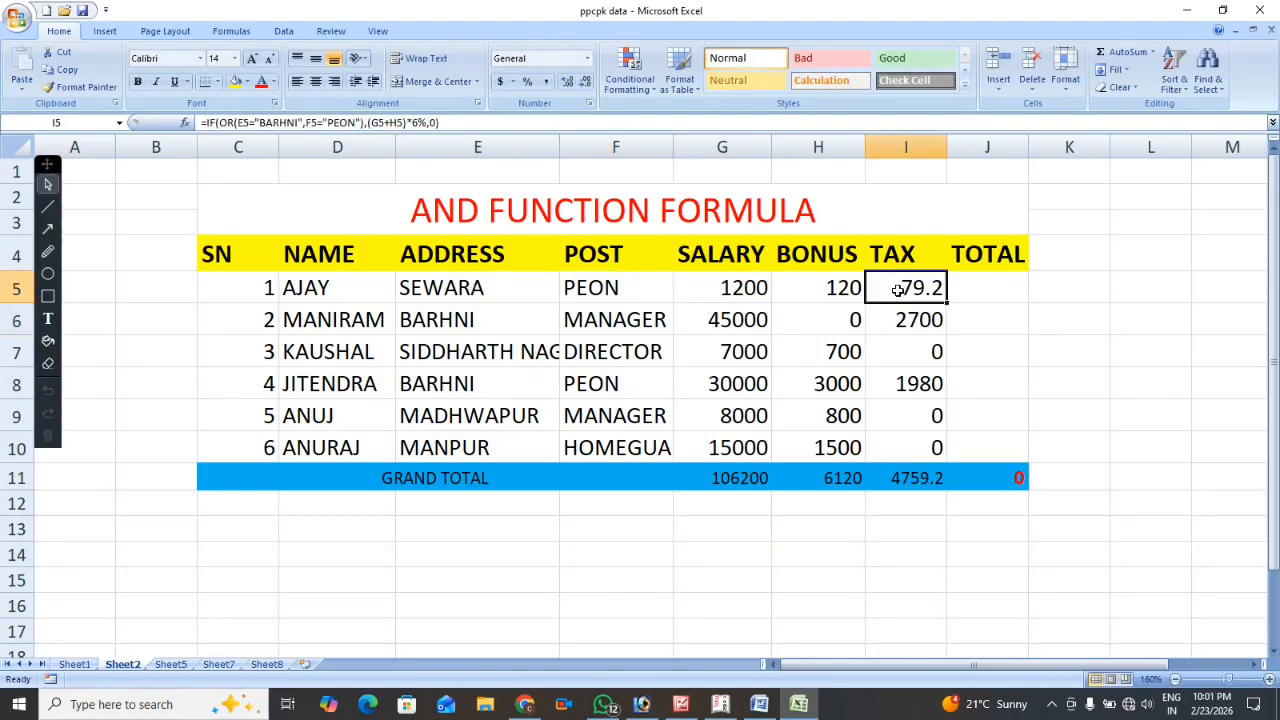
left_click(467, 319)
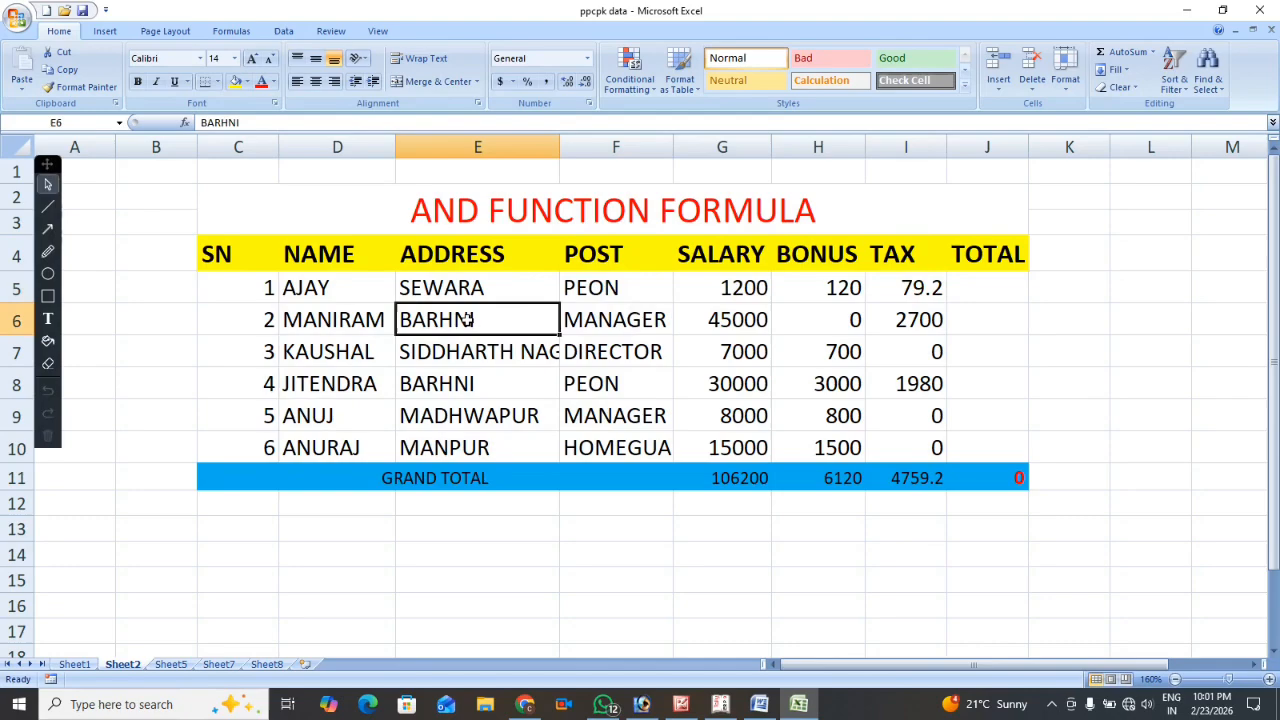
left_click(619, 328)
left_click(906, 322)
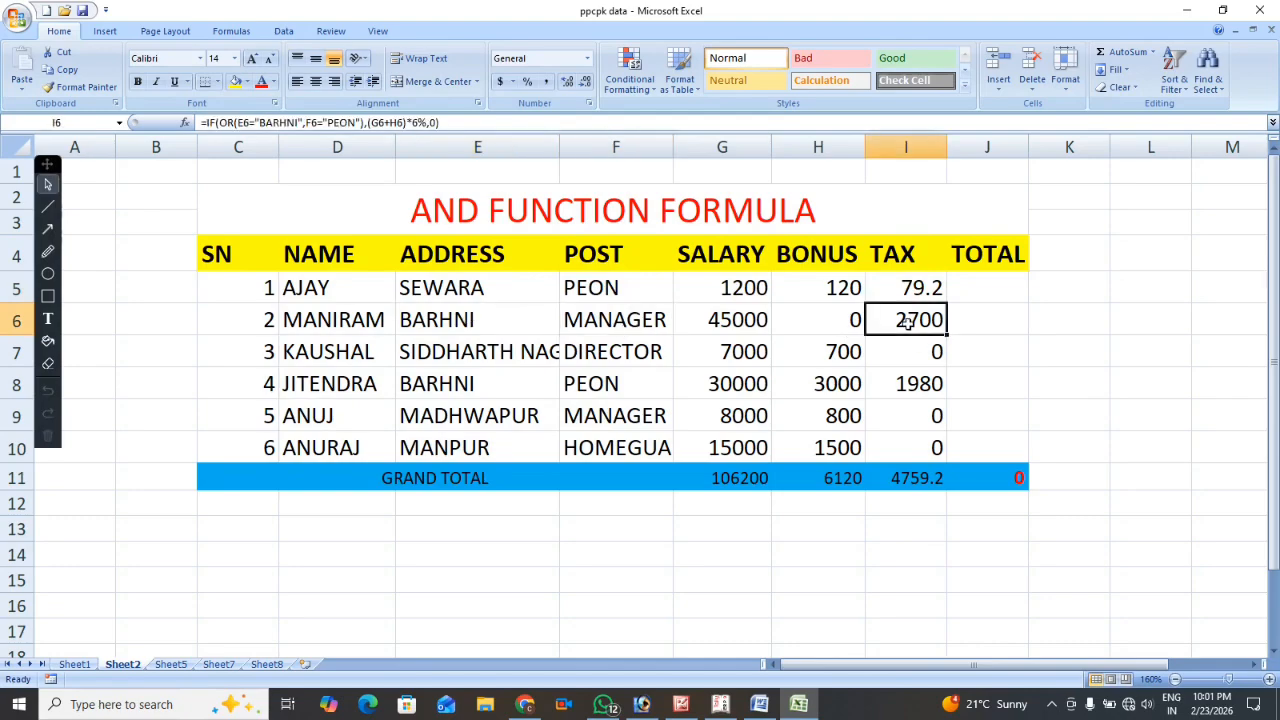
left_click(455, 352)
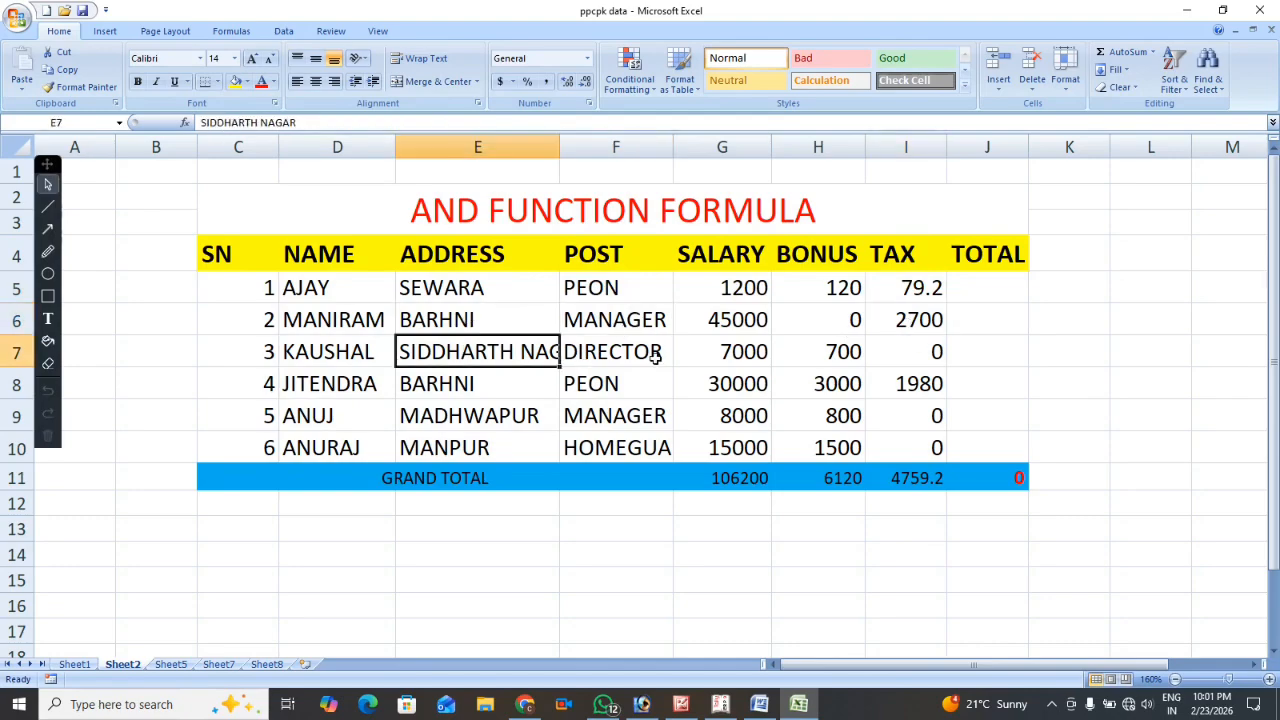
left_click(614, 349)
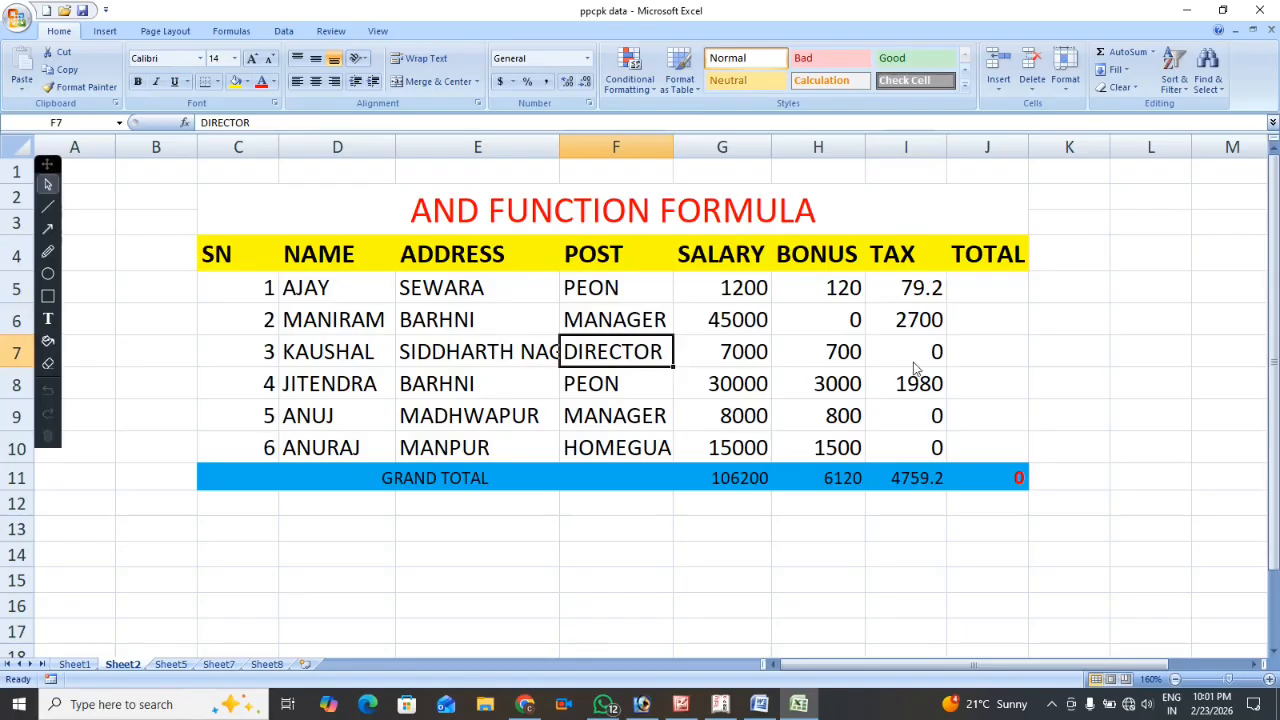
left_click(507, 351)
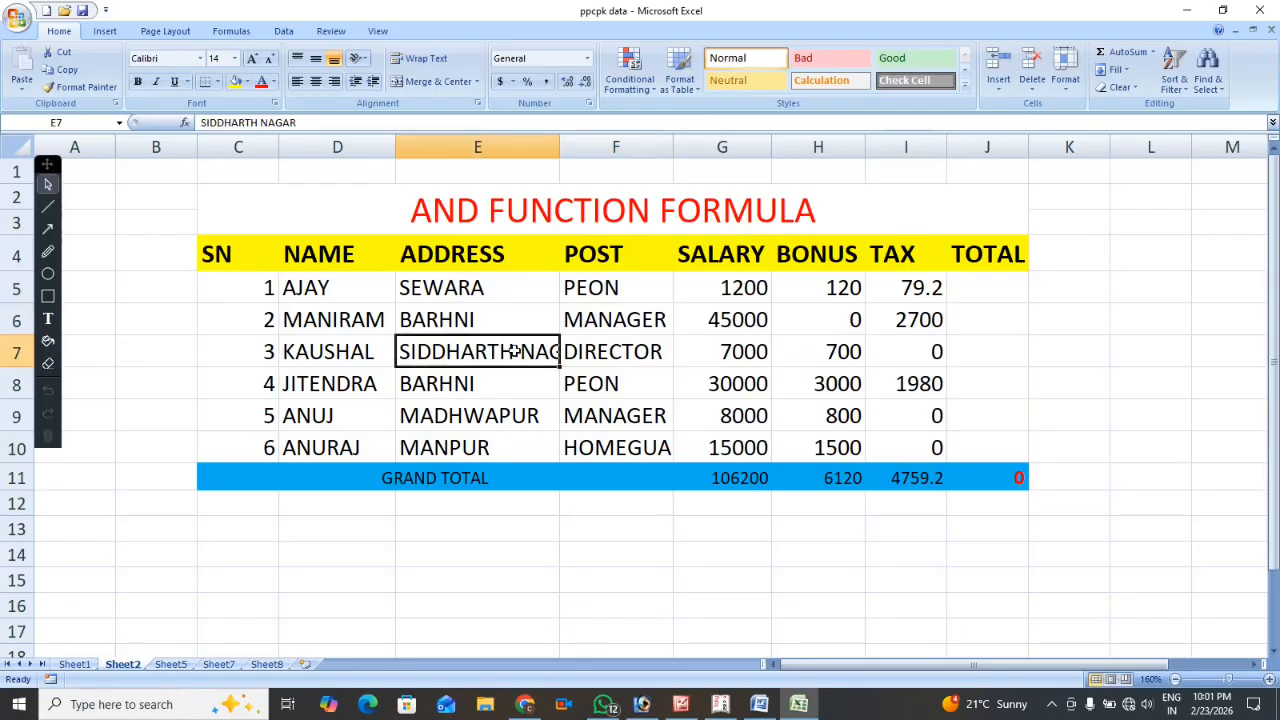
left_click(617, 359)
left_click(917, 356)
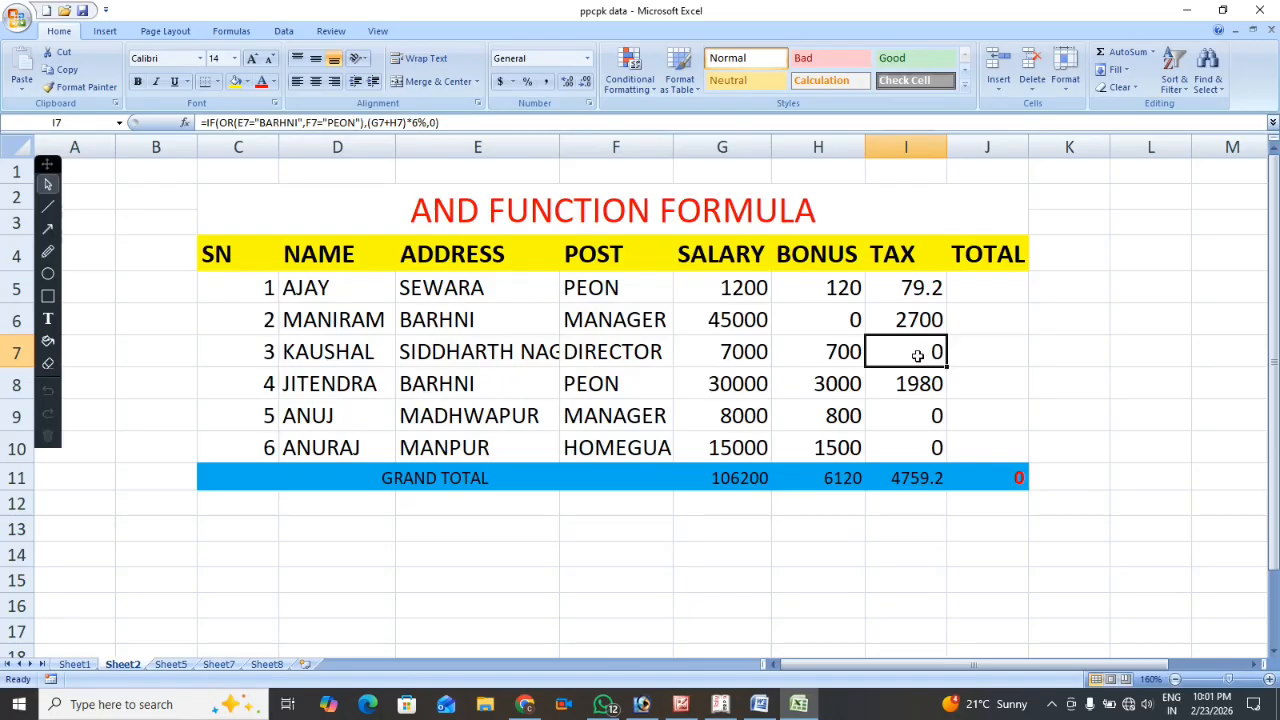
left_click(467, 355)
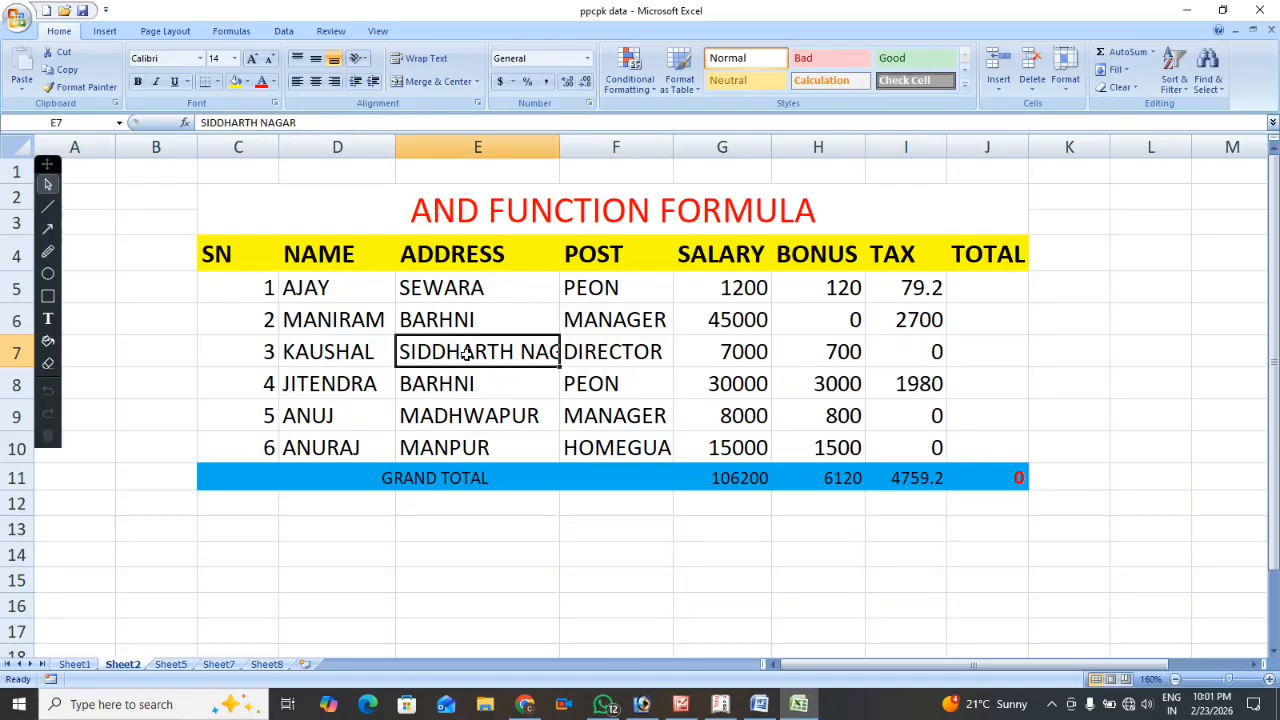
Test the tax formula by entering PEON as the post in F7, and undo that change.
left_click(622, 352)
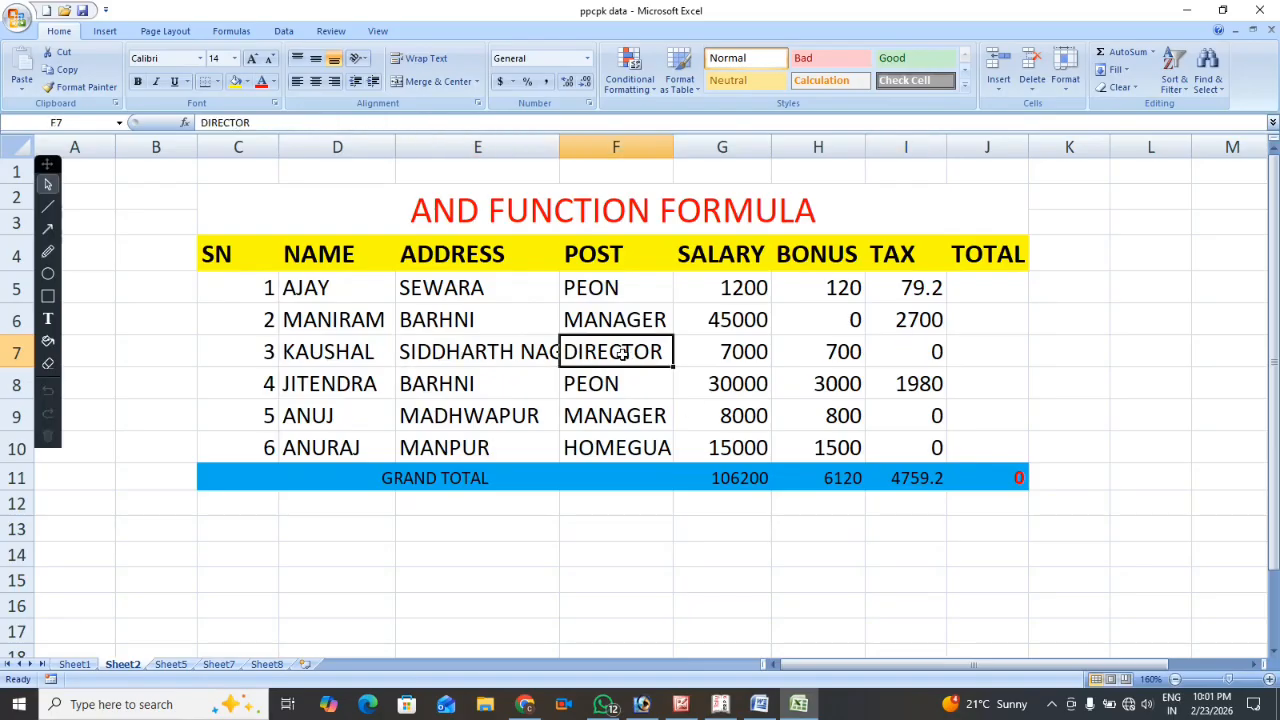
type("PEON")
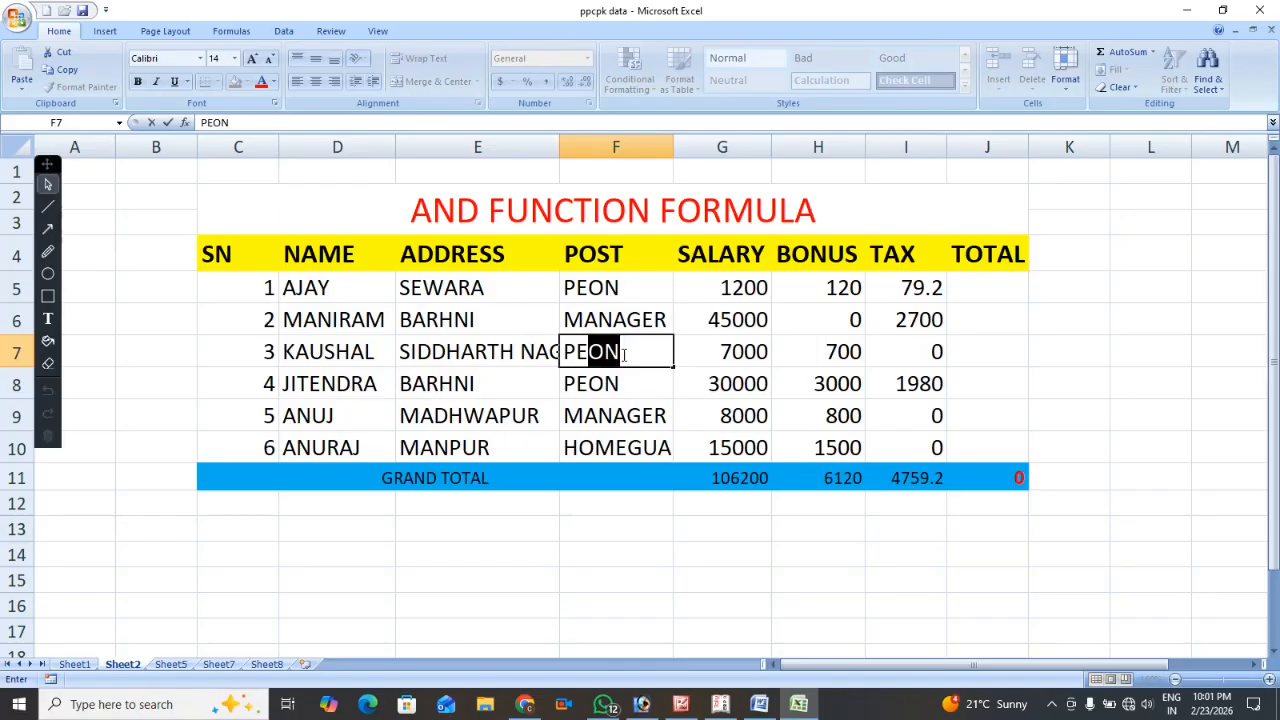
key("Return")
left_click(622, 353)
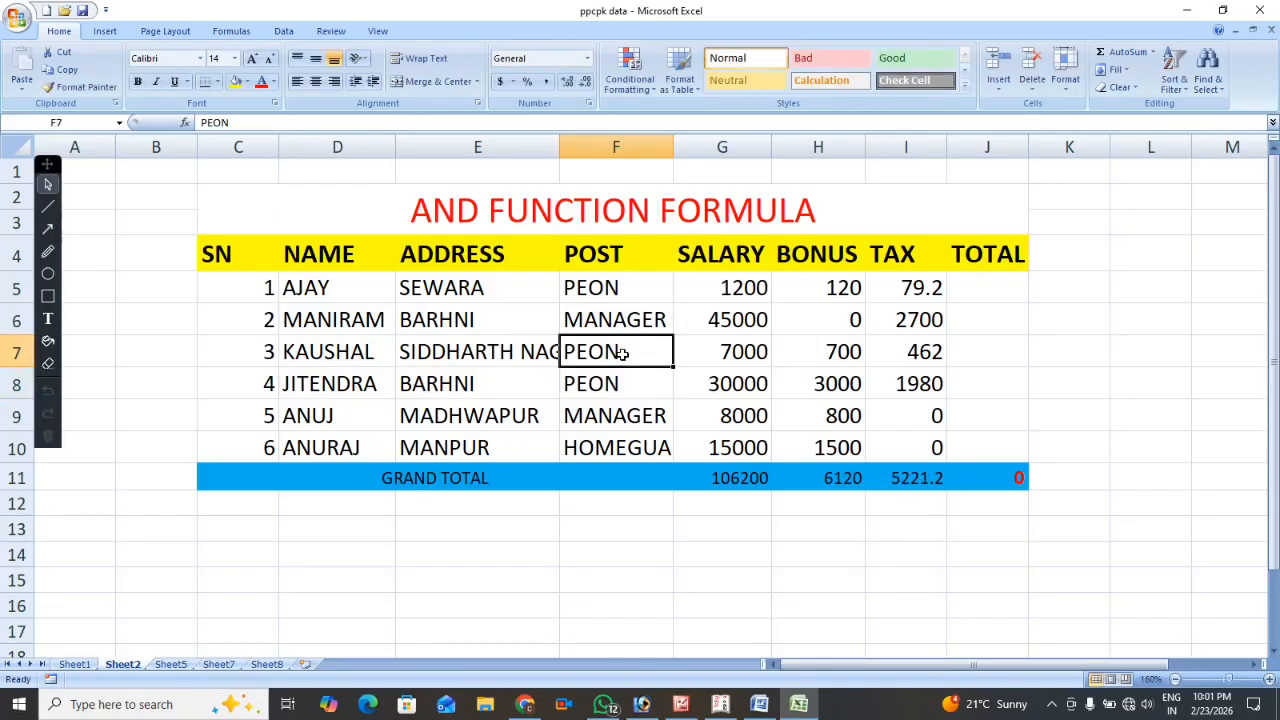
key("ctrl+z")
Set the address in E7 to BARHNI to test the first OR condition of the row's tax formula.
key("Left")
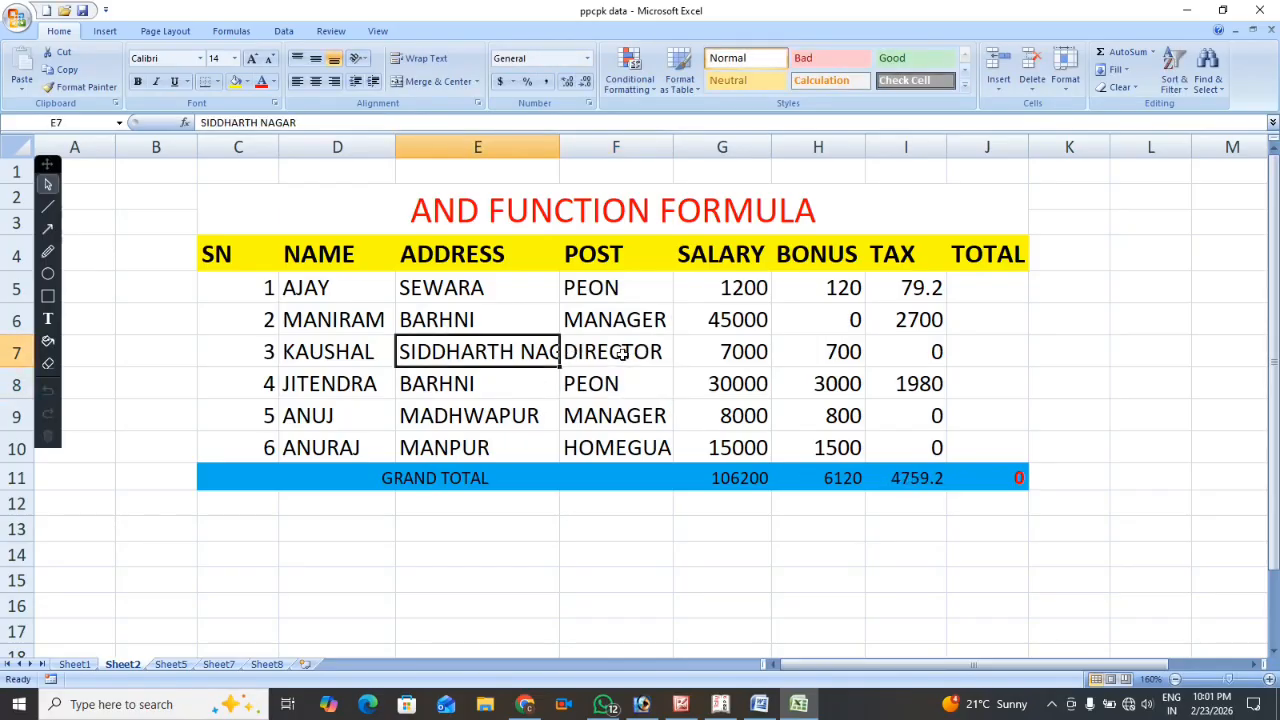
type("BARHNI")
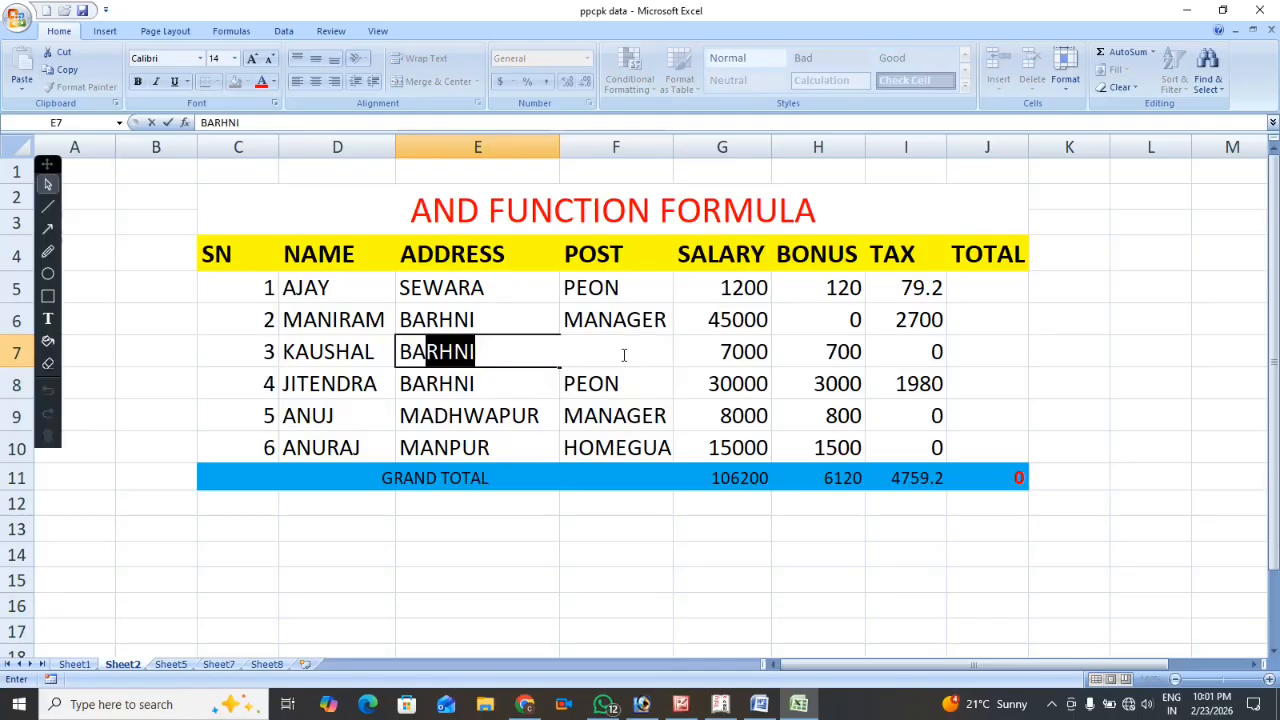
key("Return")
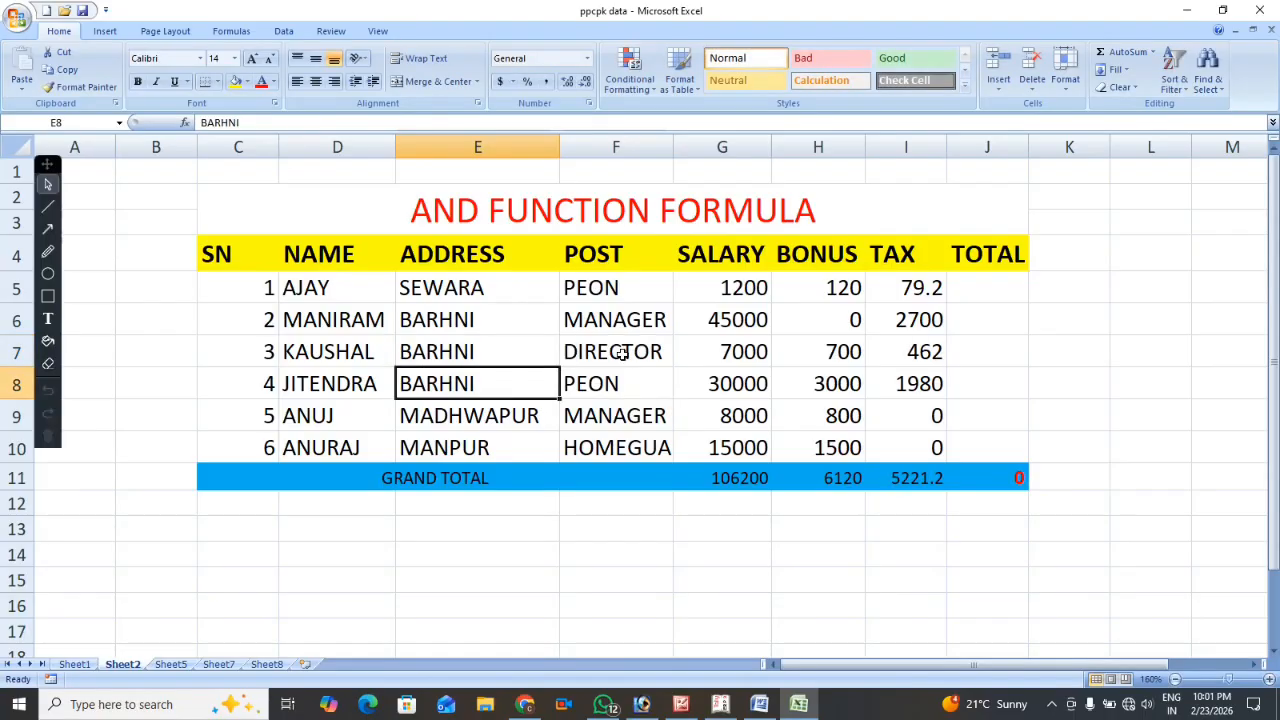
key("Up")
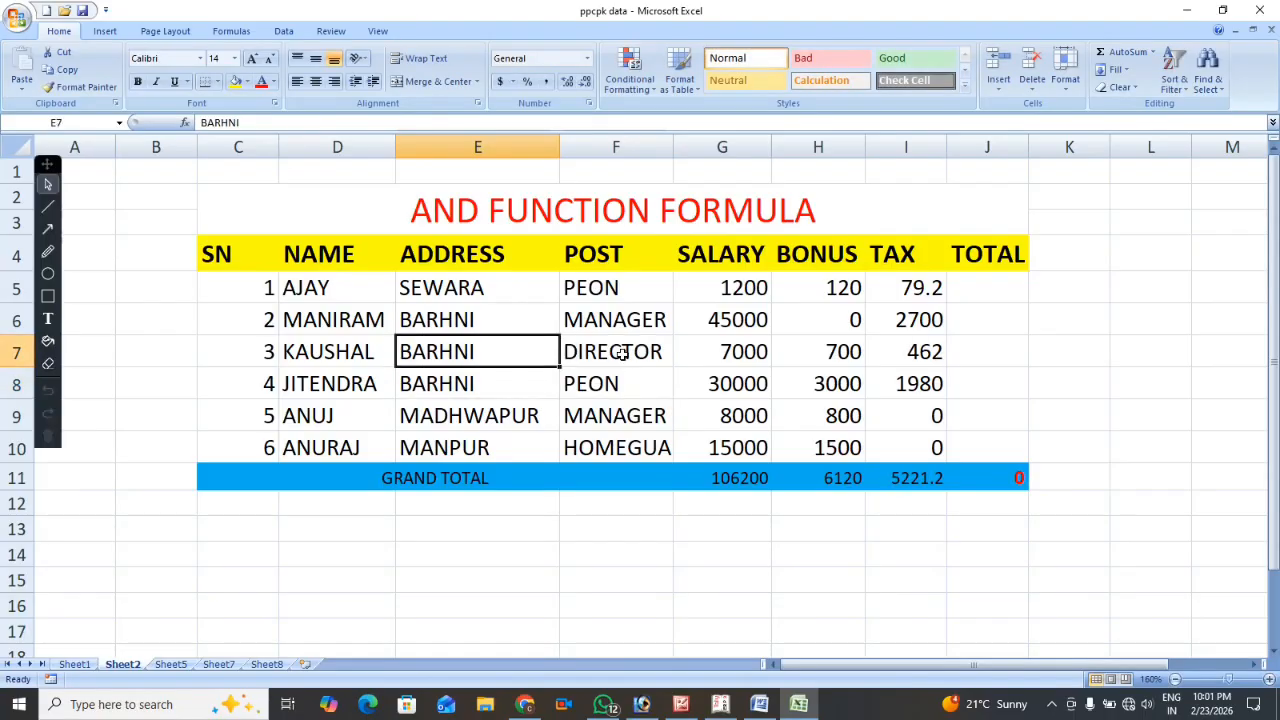
left_click(621, 352)
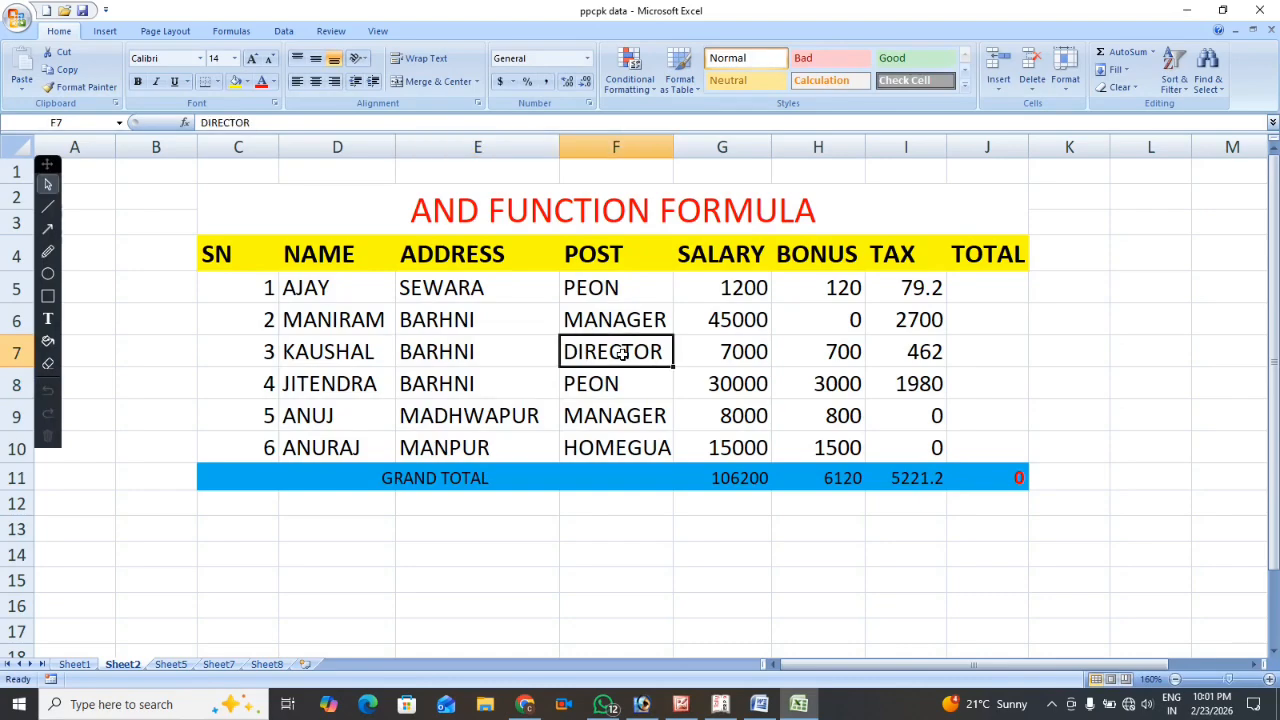
Change the merged table title in C2 to OR FUNCTION FORMULA.
left_click(424, 214)
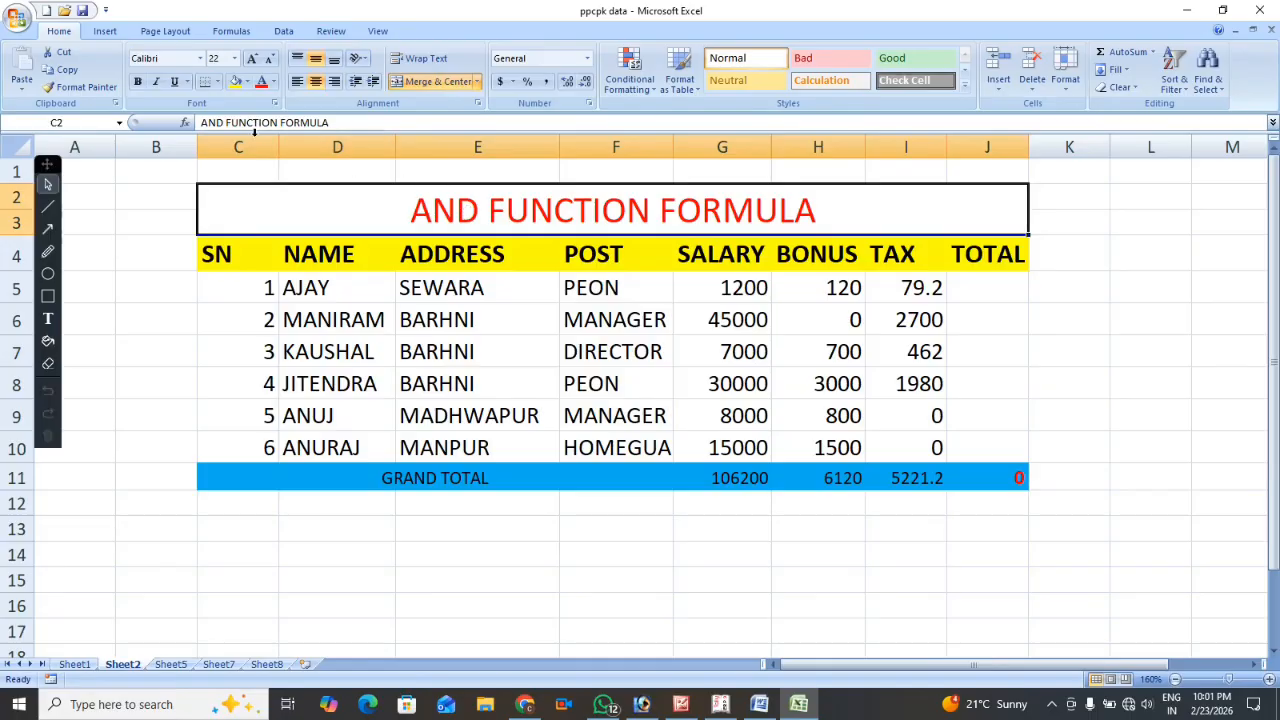
left_click(224, 122)
key("BackSpace")
key("BackSpace")
key("BackSpace")
key("BackSpace")
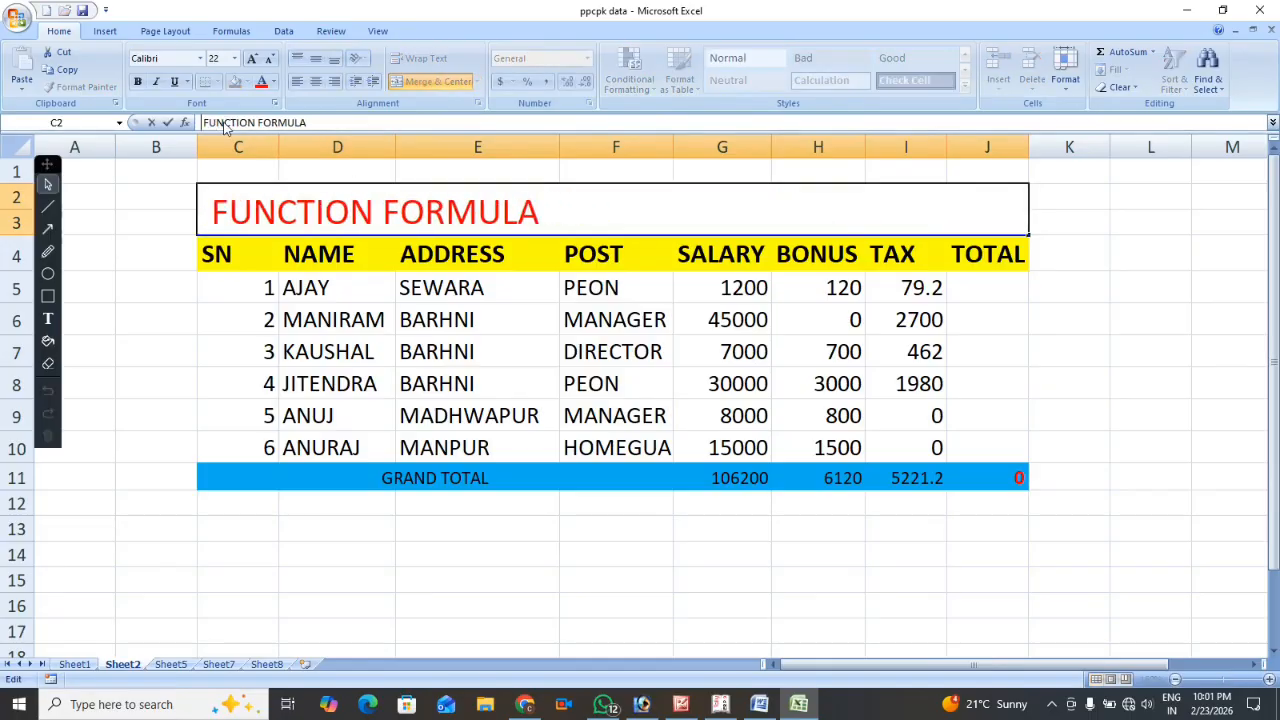
type("OR")
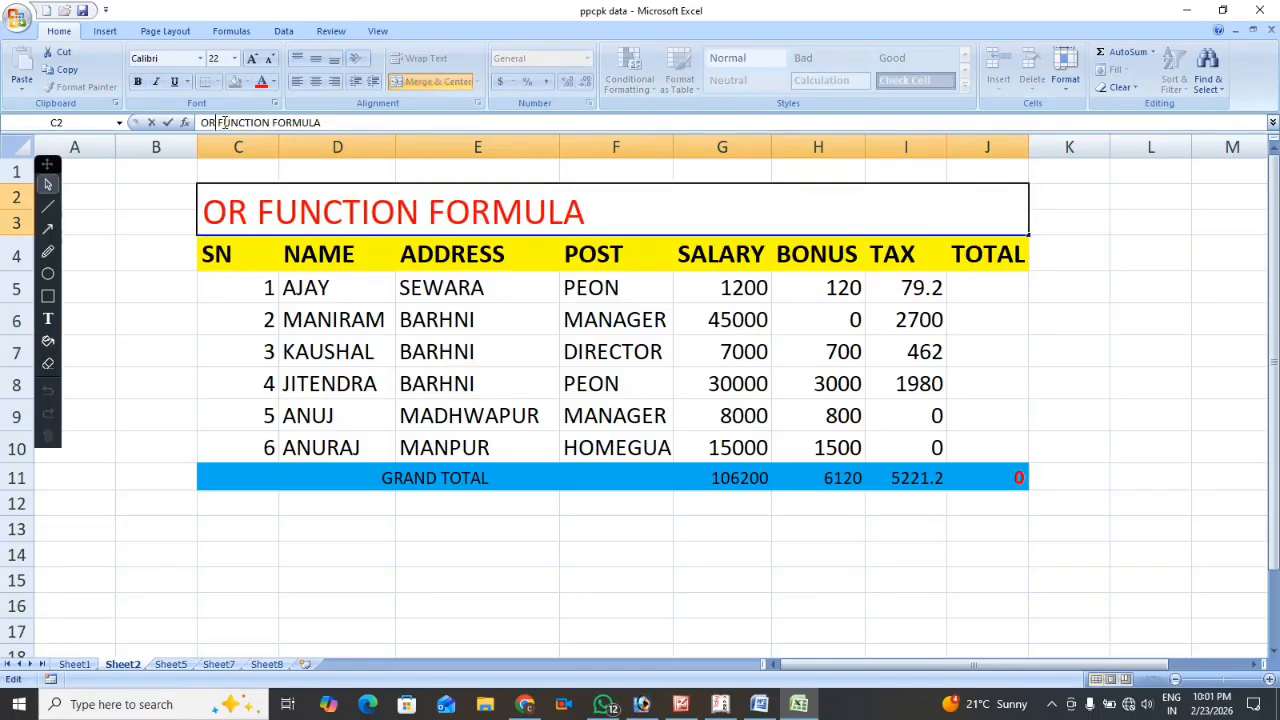
key("Return")
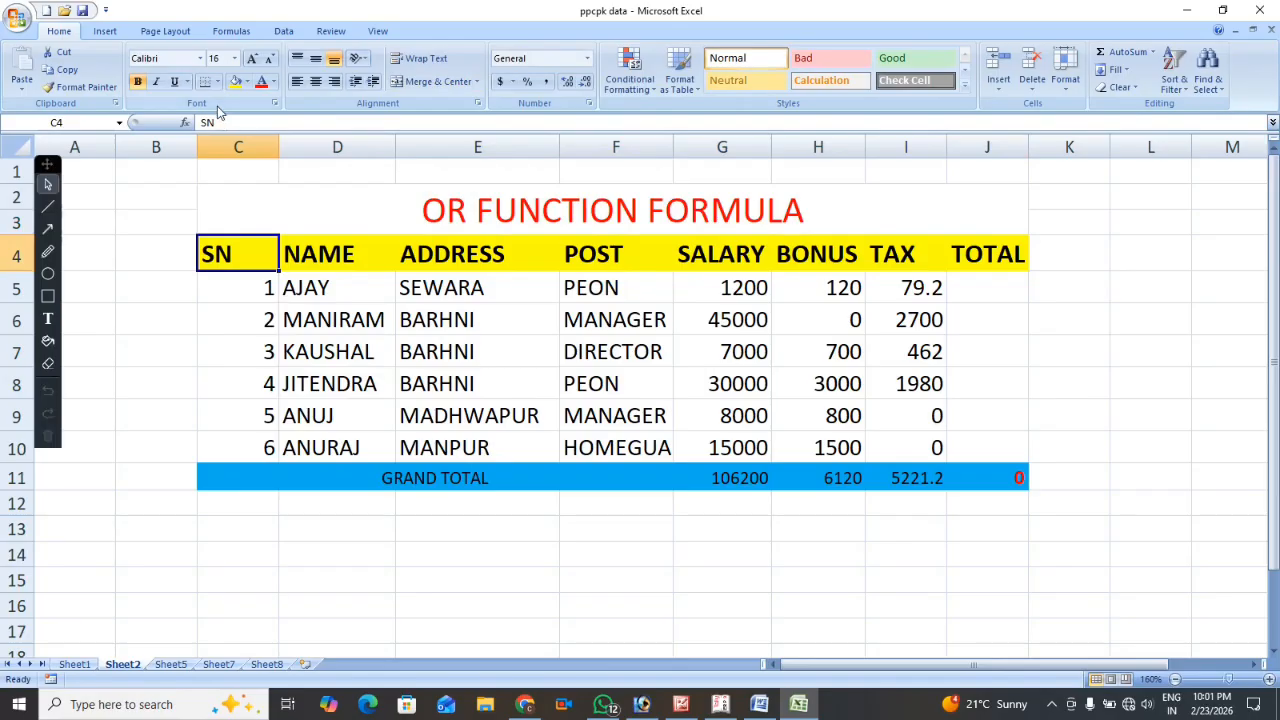
Review the table title and the bonus formula in H5.
left_click(460, 210)
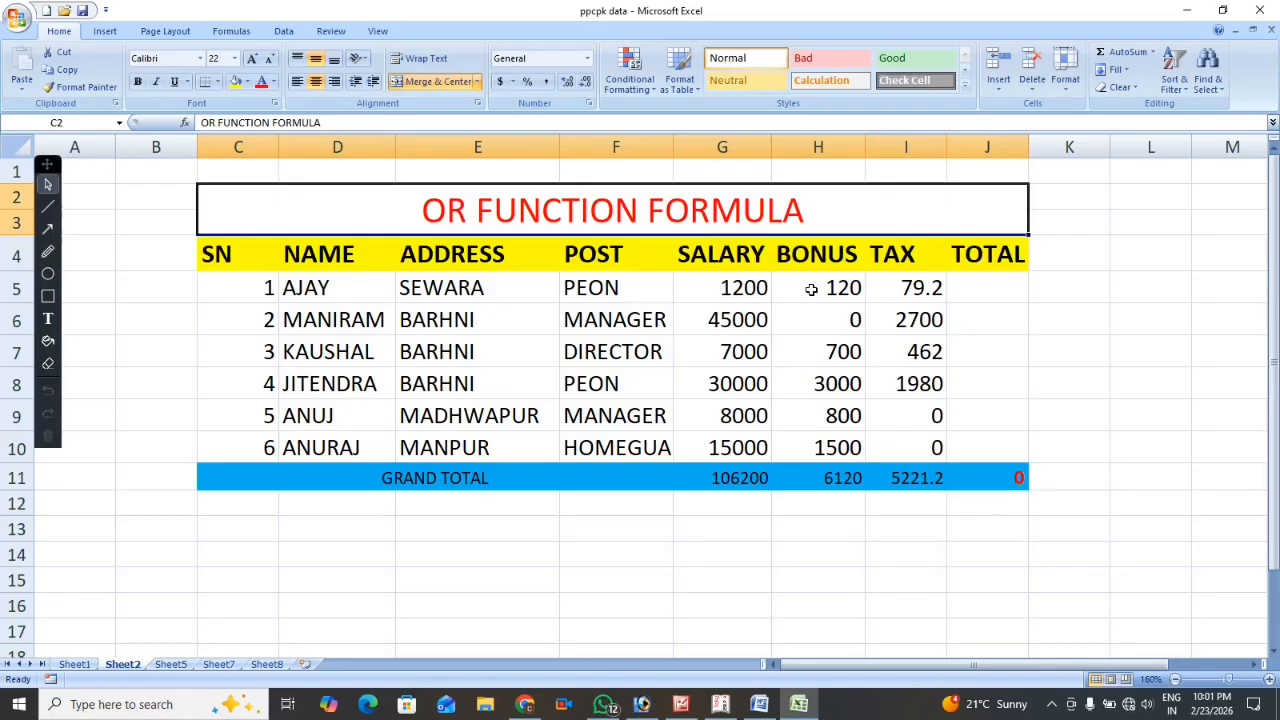
left_click(812, 292)
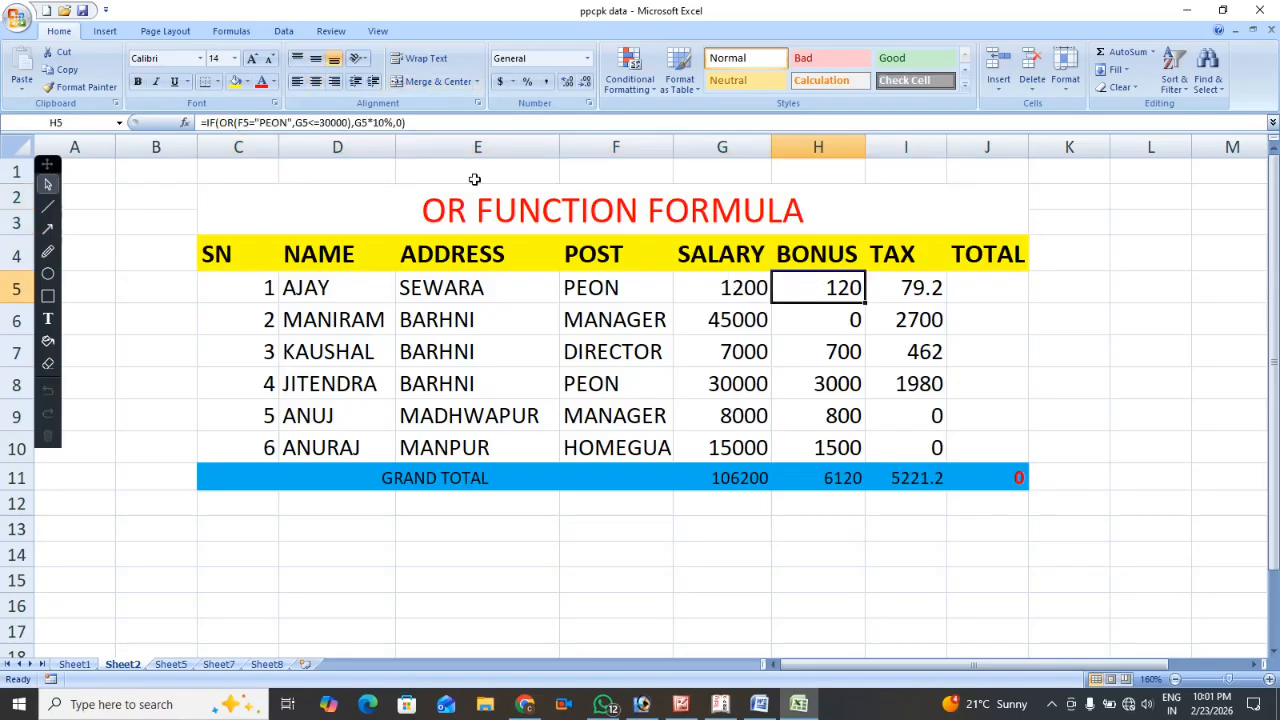
Examine the OR conditions of the bonus formula in H5 and the tax formula in I5, keeping both formulas as they are.
left_click(257, 122)
left_click(829, 288)
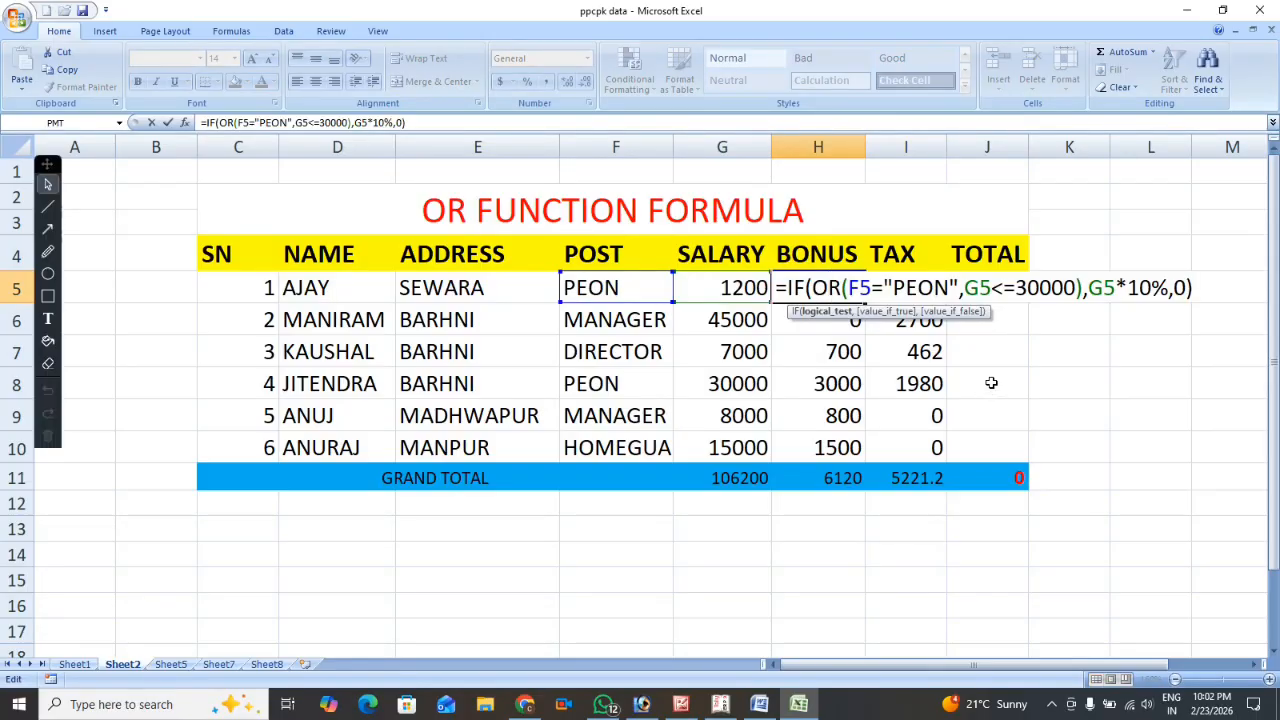
key("Return")
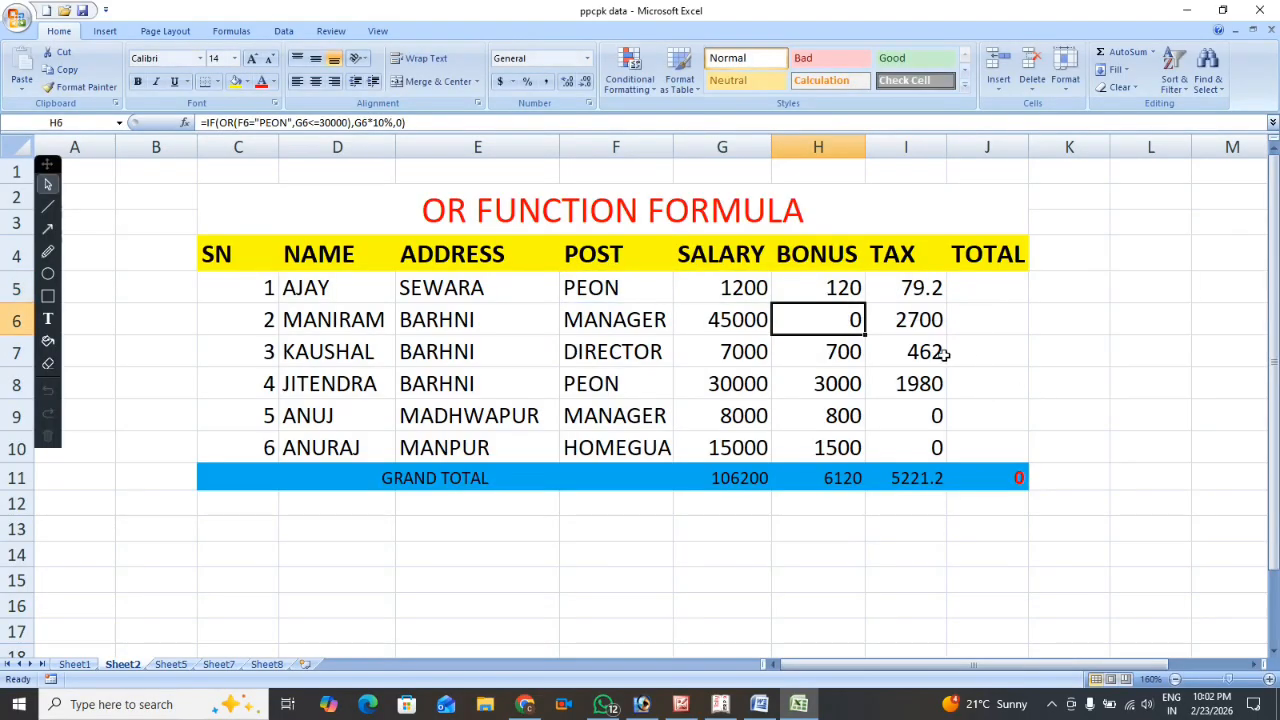
left_click(897, 290)
key("F2")
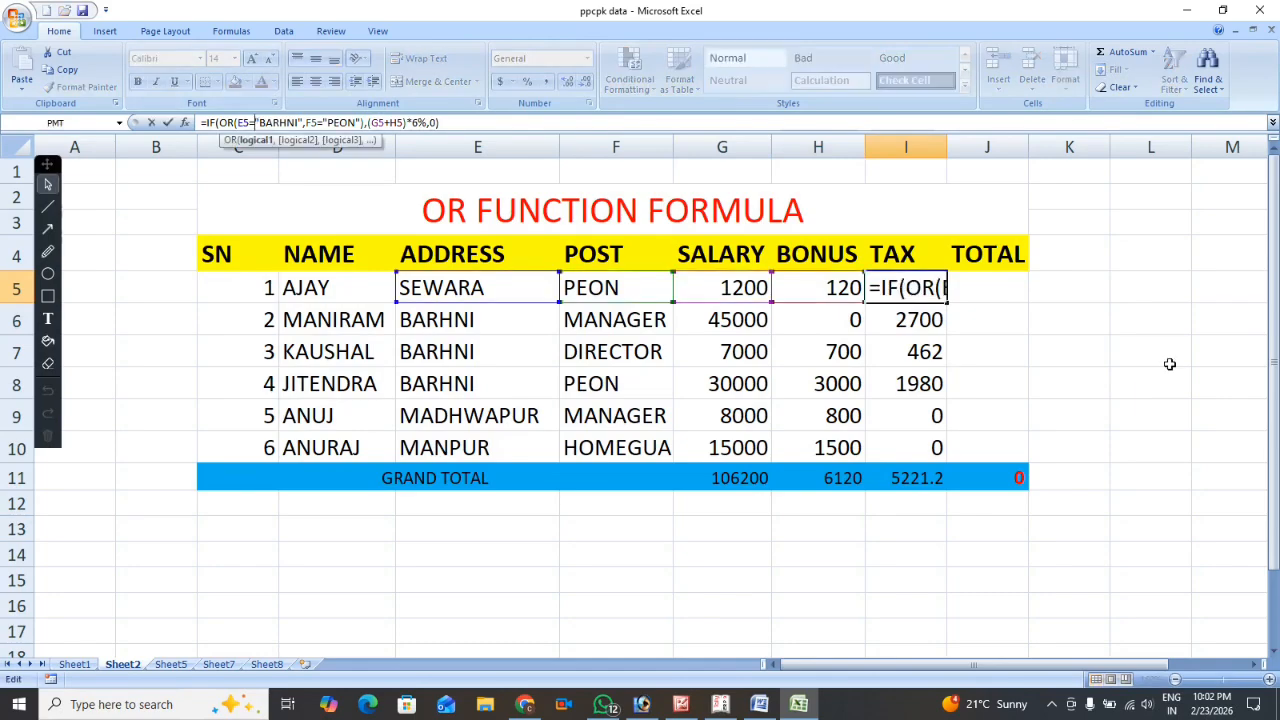
left_click(912, 288)
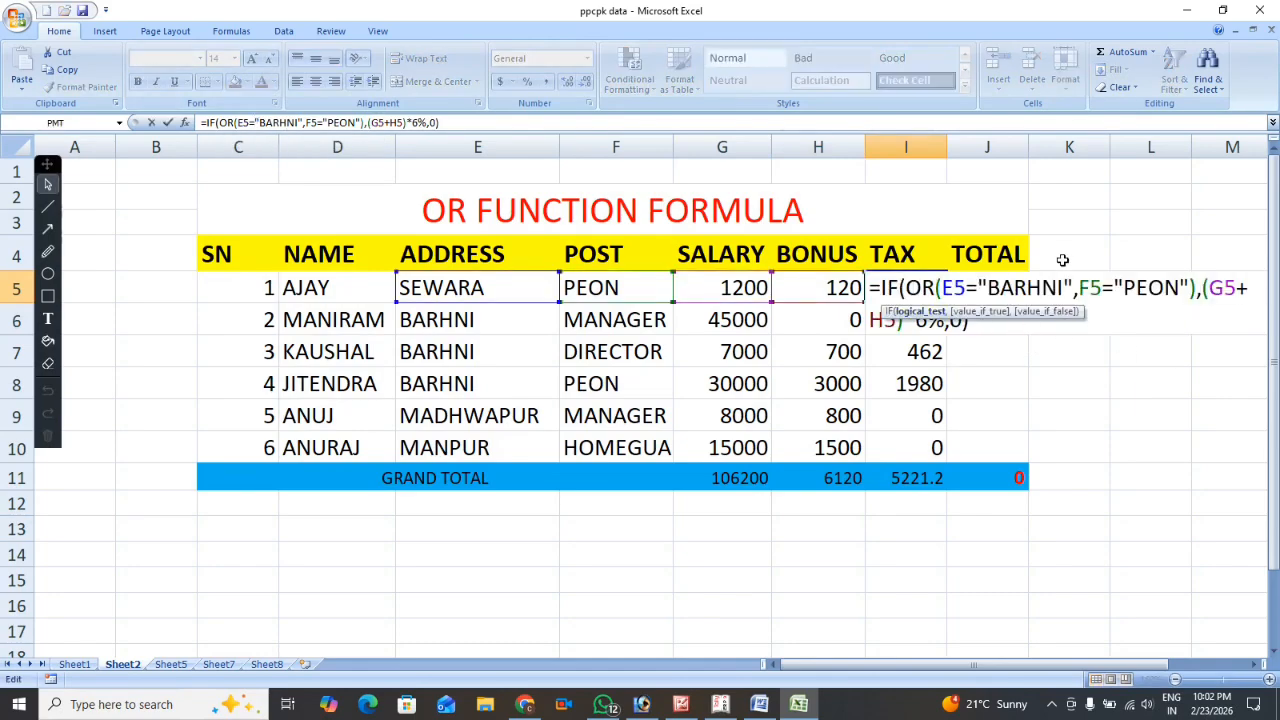
left_click(985, 340)
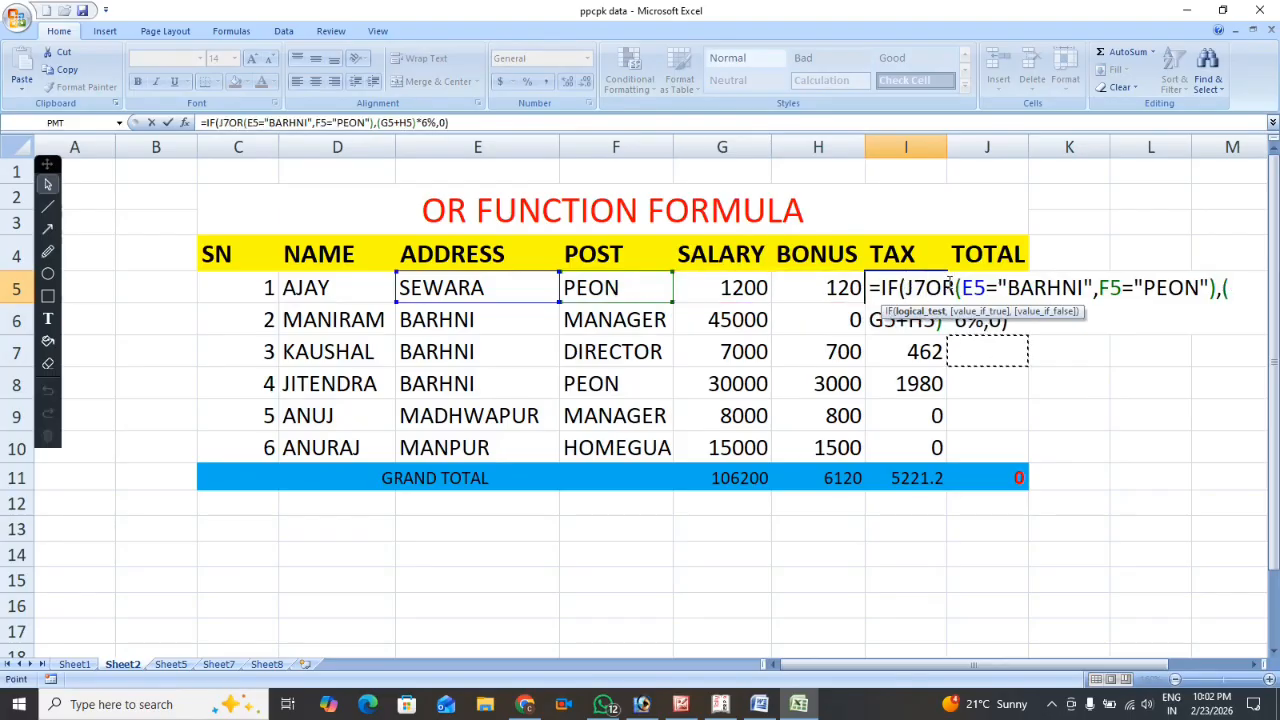
key("BackSpace")
key("BackSpace")
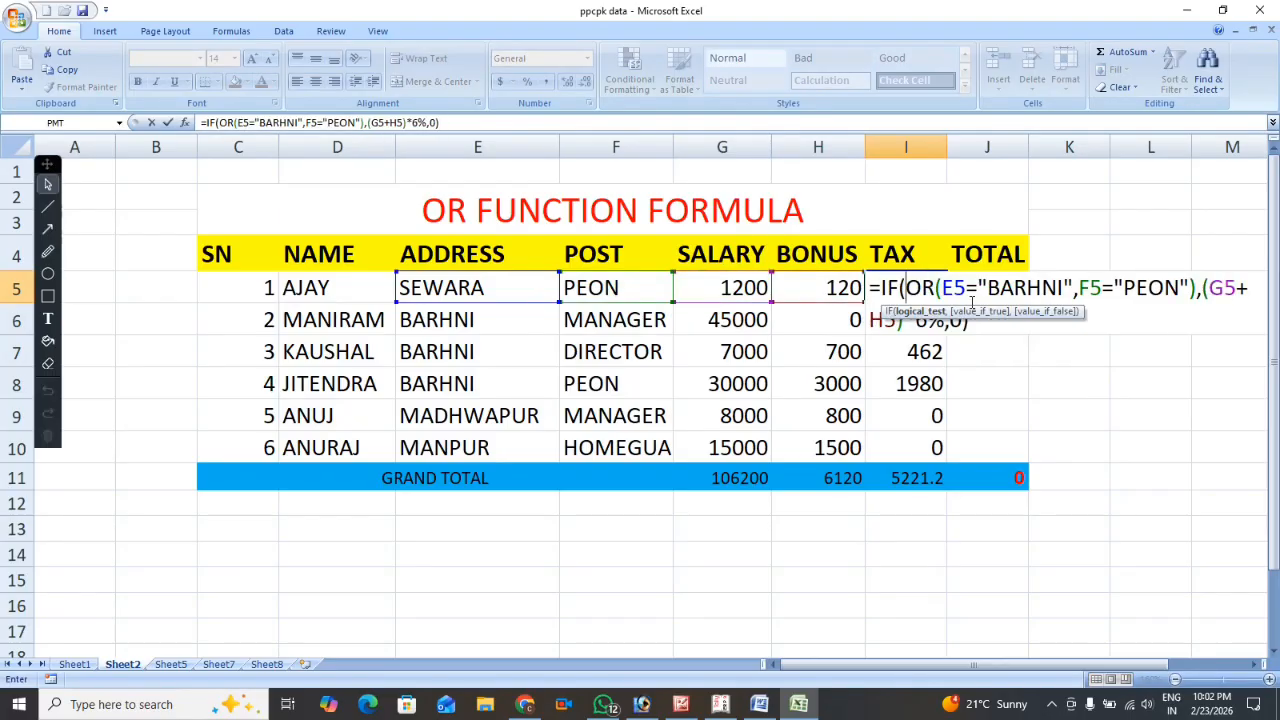
left_click(983, 320)
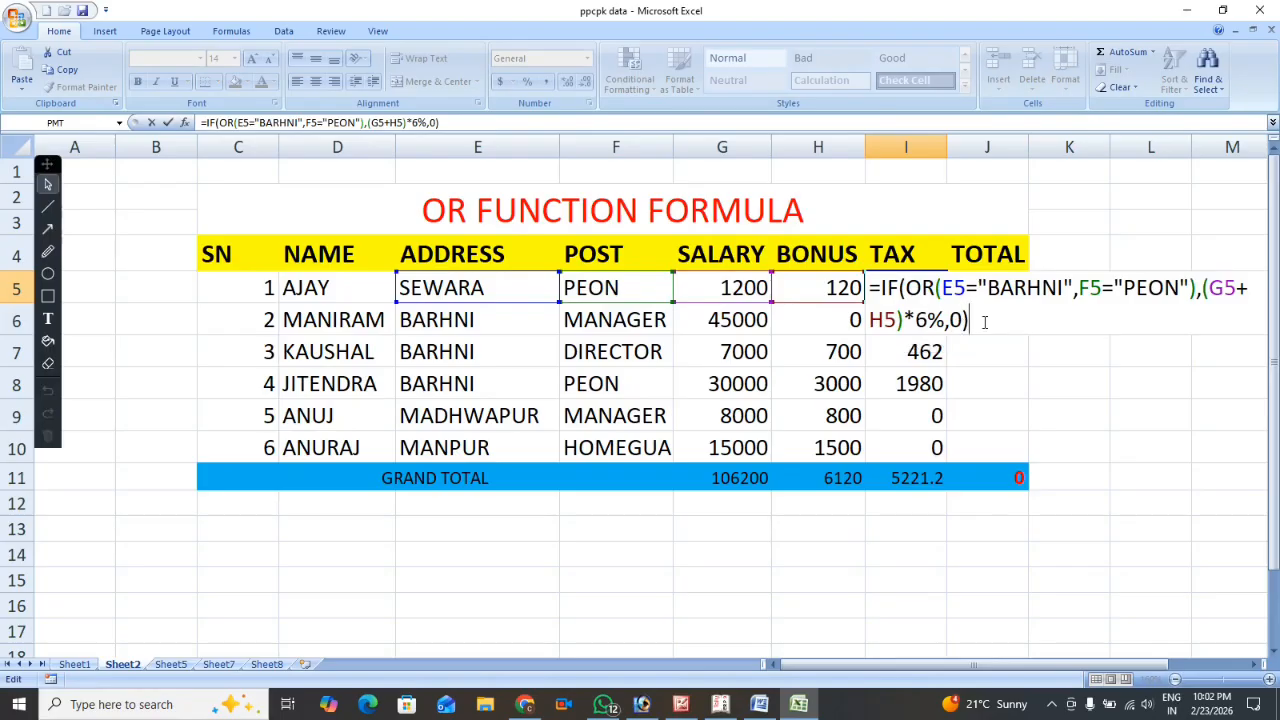
key("Return")
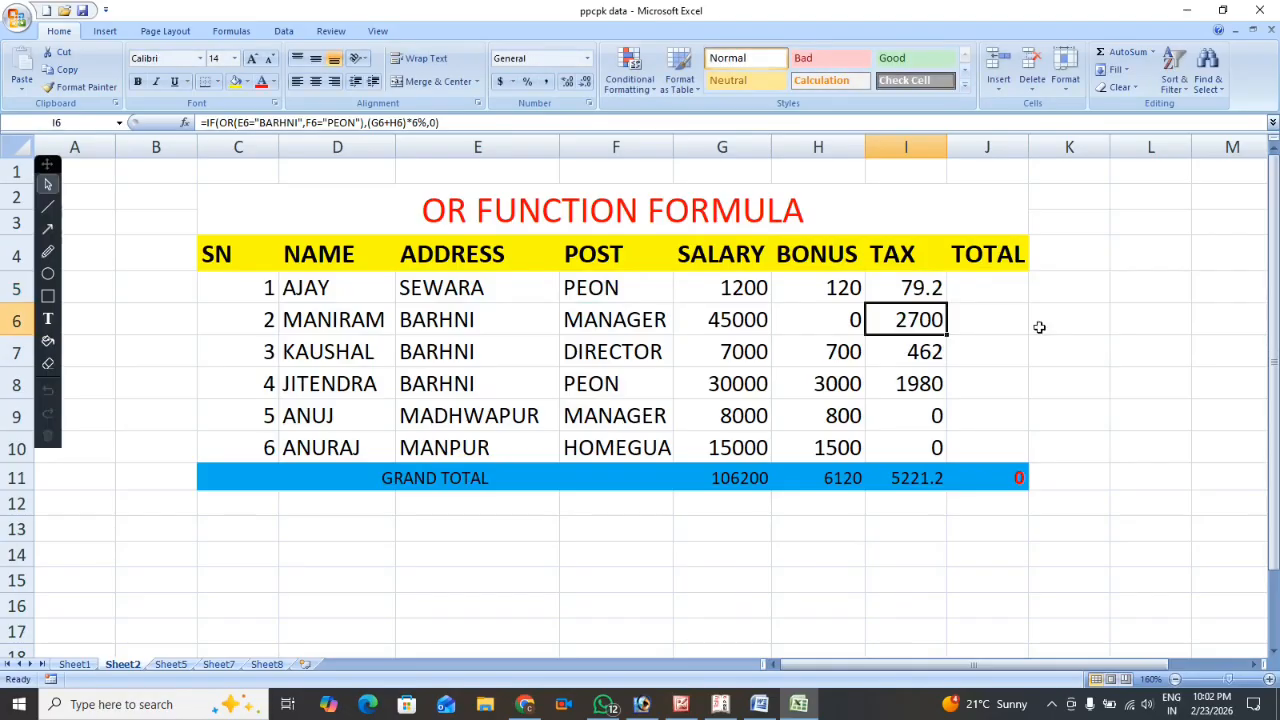
Calculate the first employee's total in J5 with =G5+H5-I5 and fill the formula down to J10.
left_click(987, 287)
type("=")
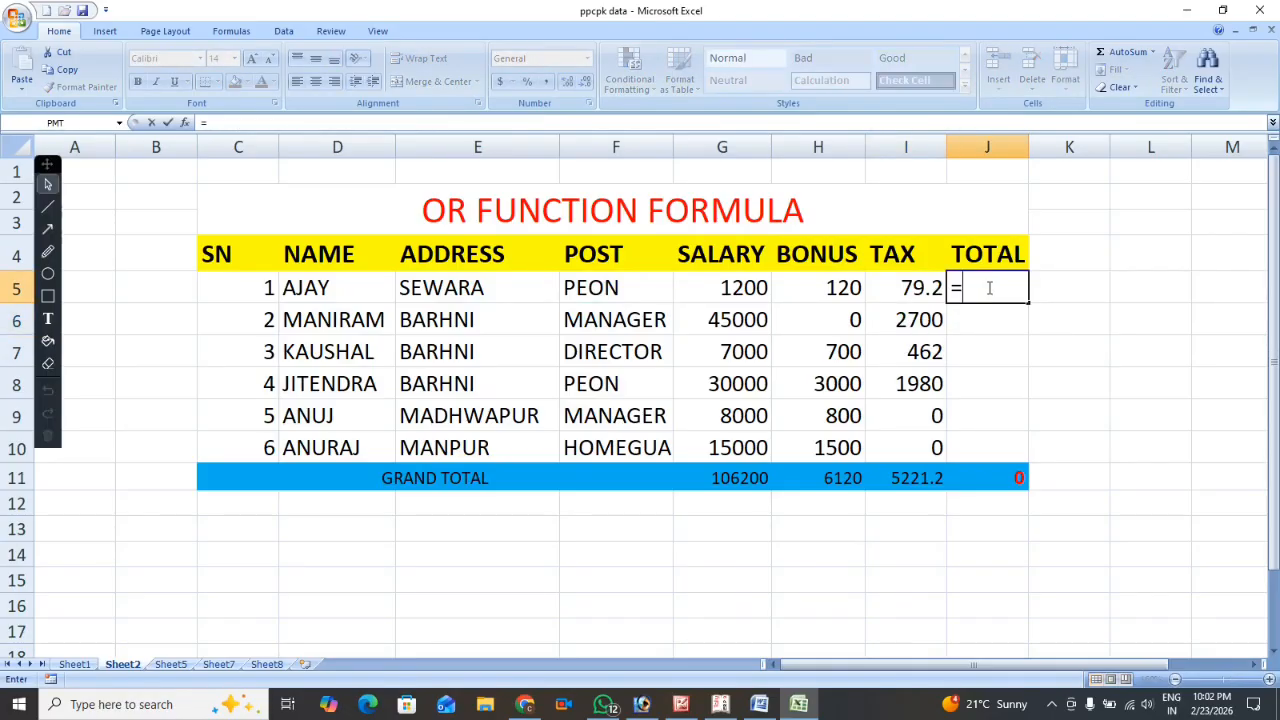
left_click(710, 287)
type("+")
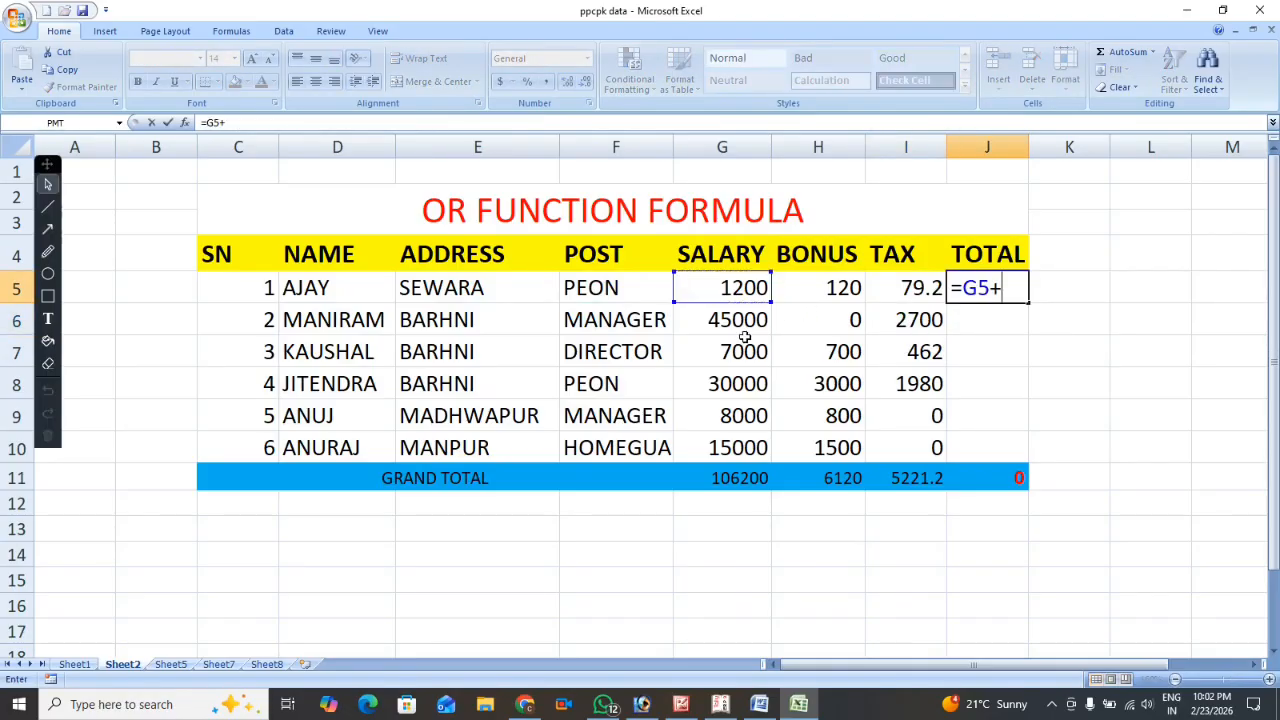
left_click(819, 287)
type("-")
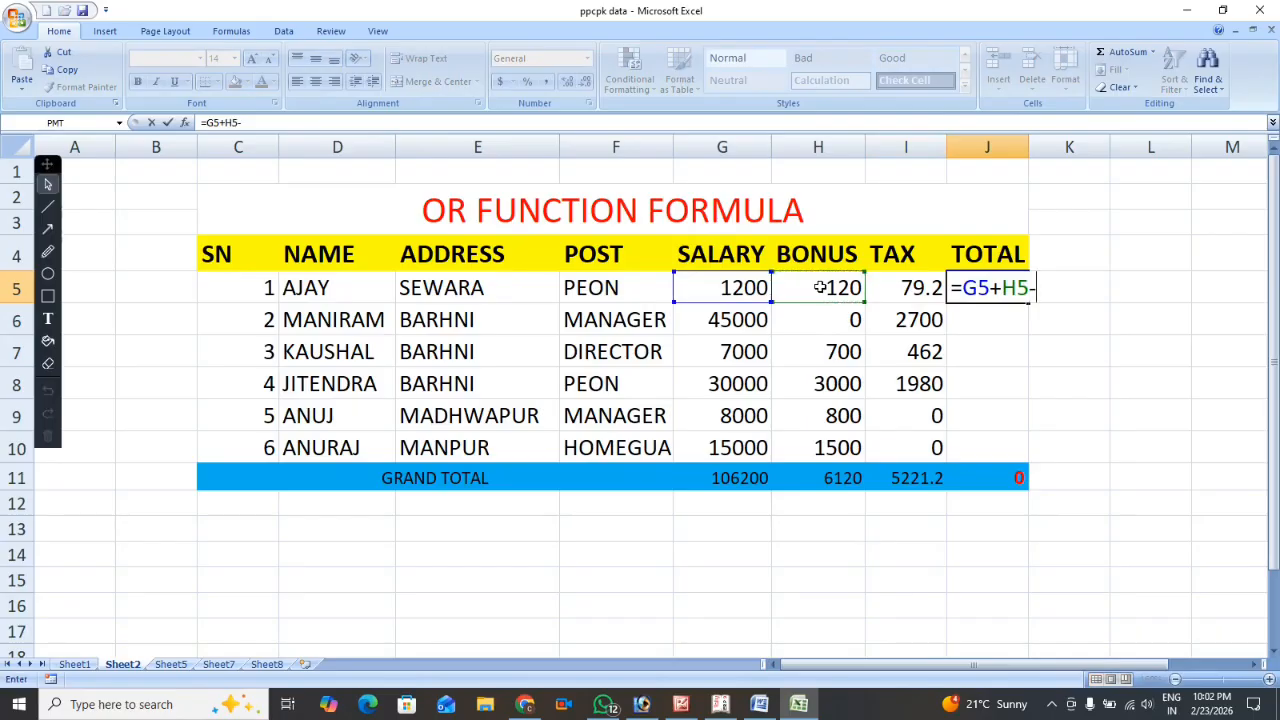
left_click(906, 287)
key("Return")
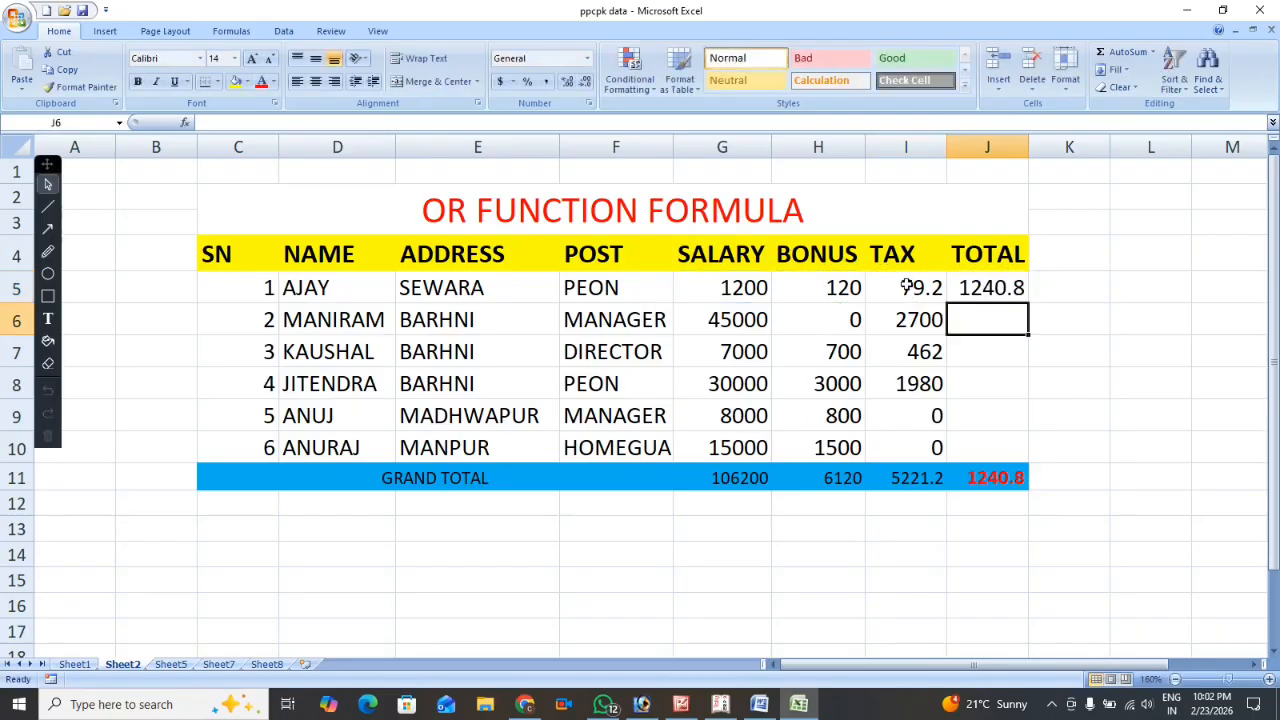
left_click(967, 291)
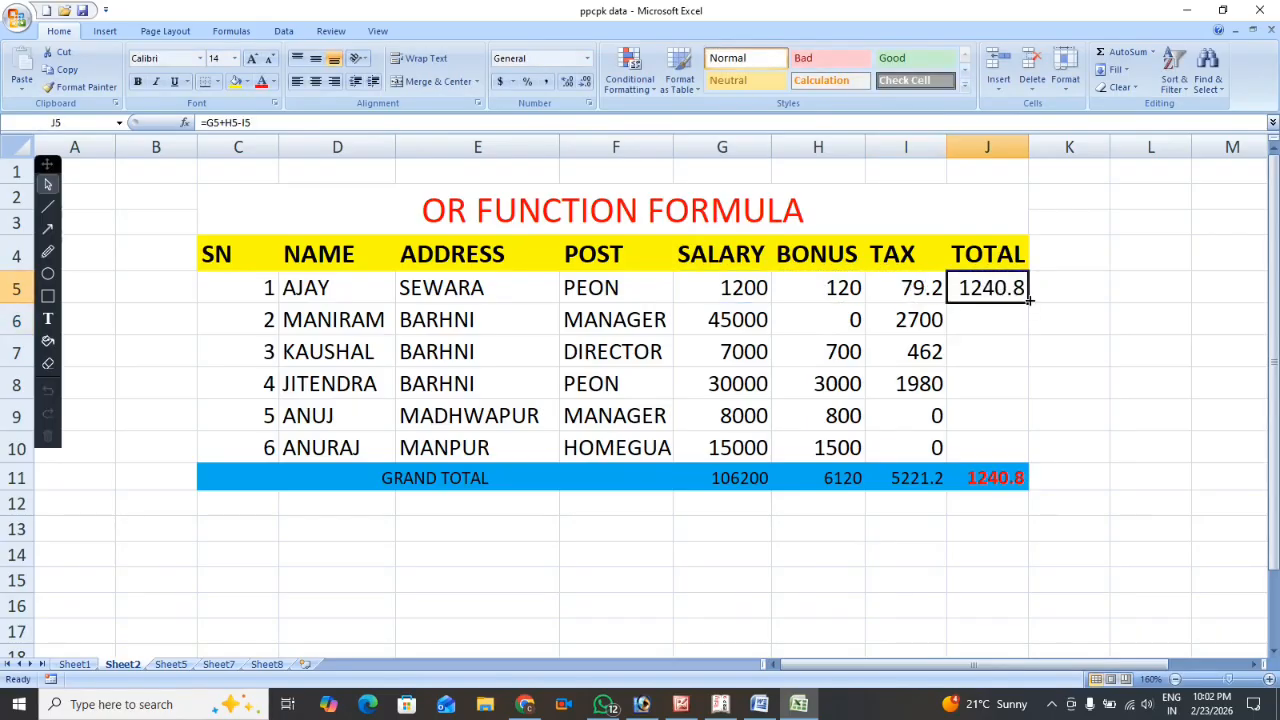
left_click_drag(1025, 302, 1013, 454)
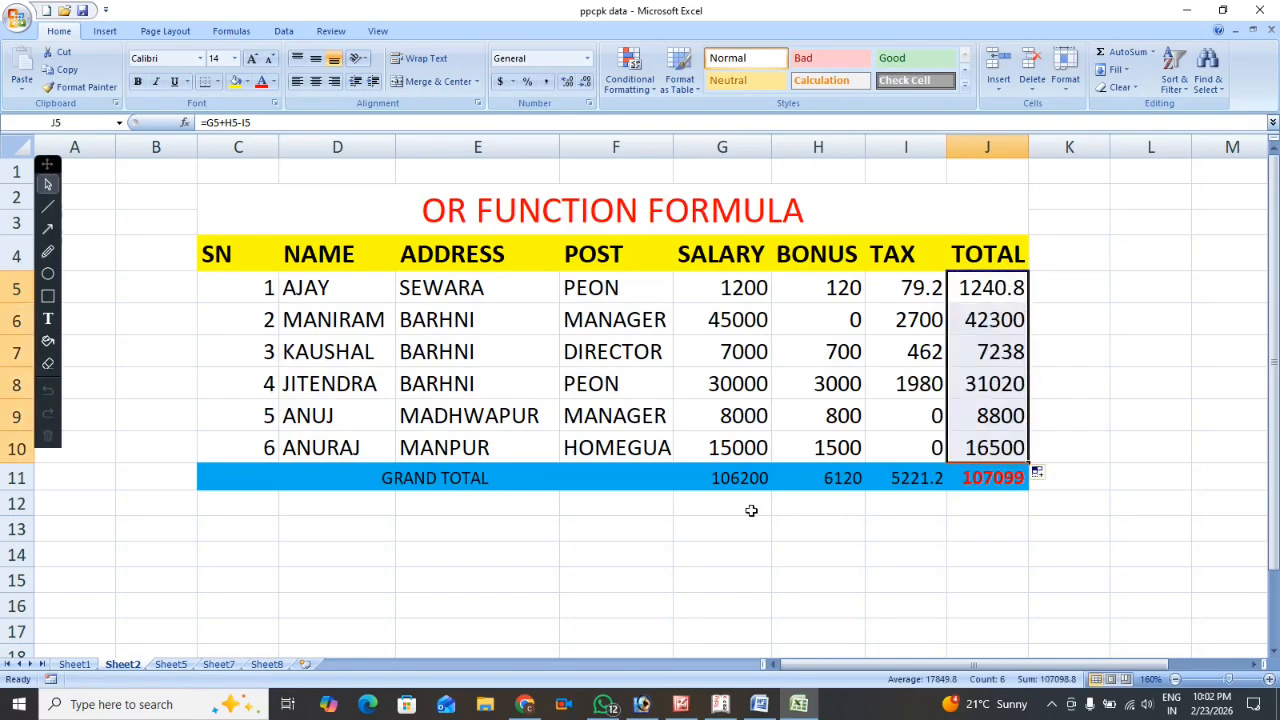
Check the grand total formulas of the bonus, total and tax columns in row 11.
left_click(846, 478)
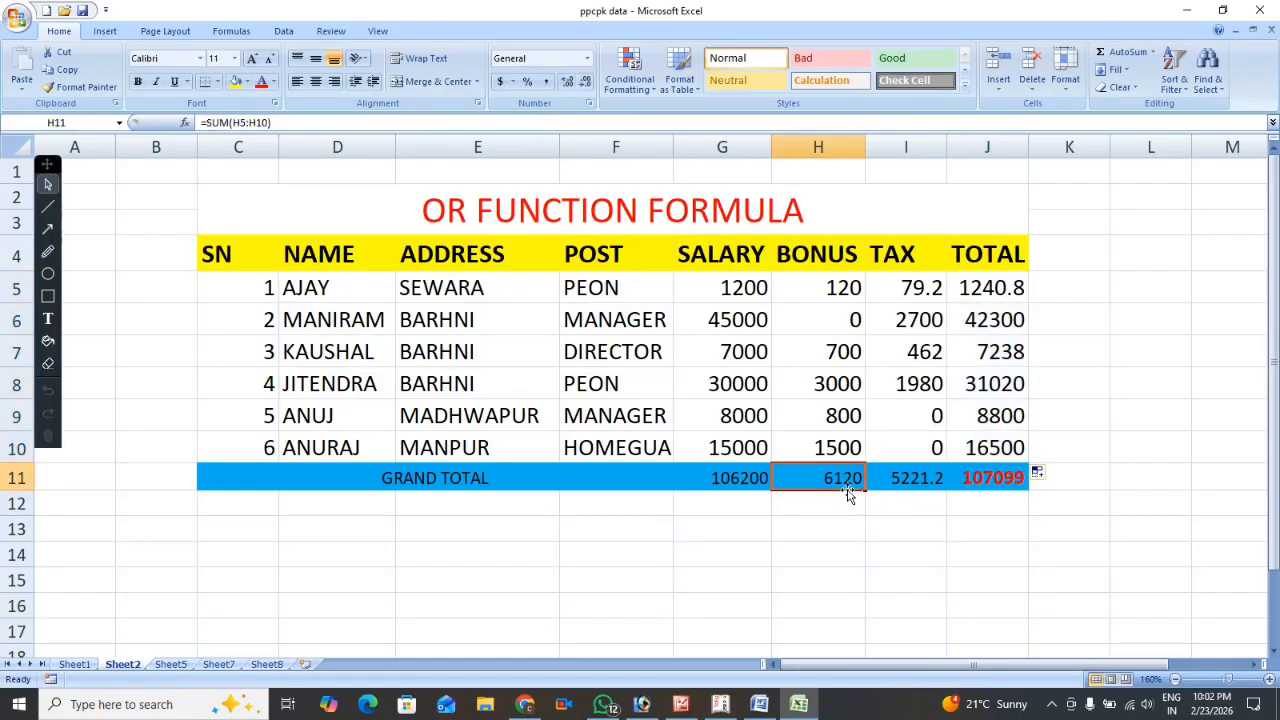
left_click(997, 480)
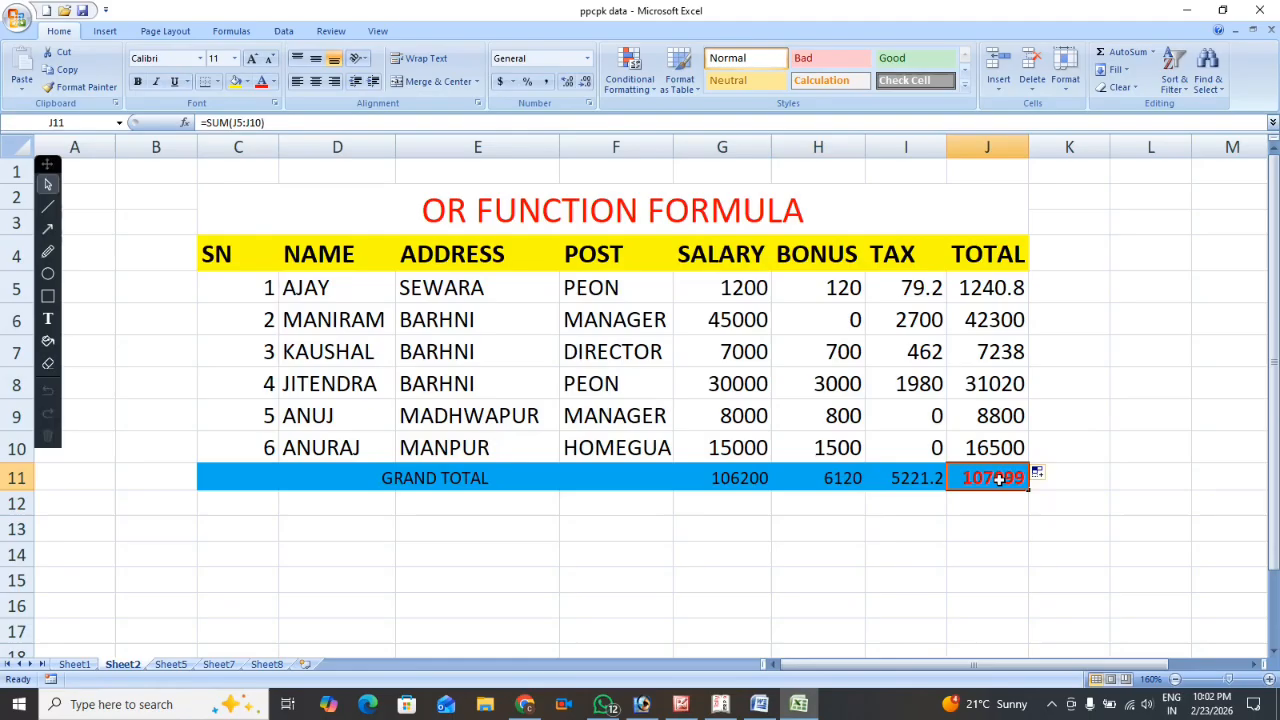
left_click(885, 478)
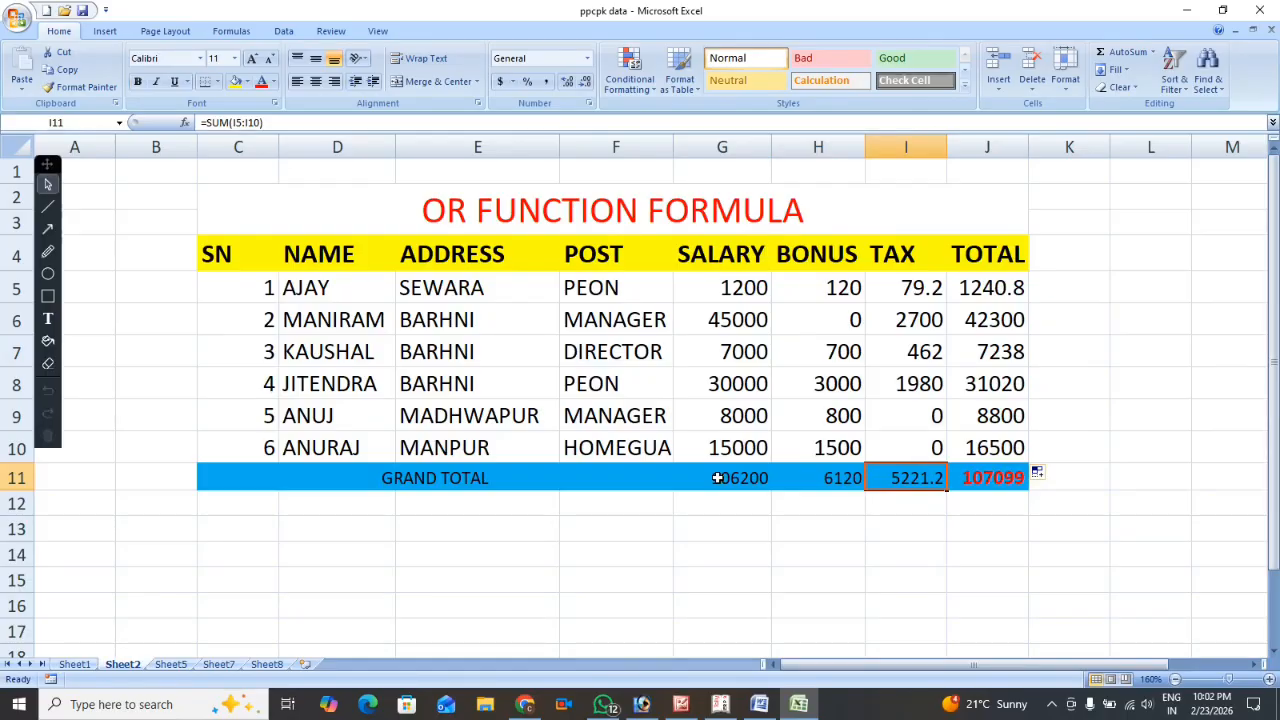
Clear the salary grand total in G11 and re-enter it as =SUM(G5:G10).
left_click(757, 479)
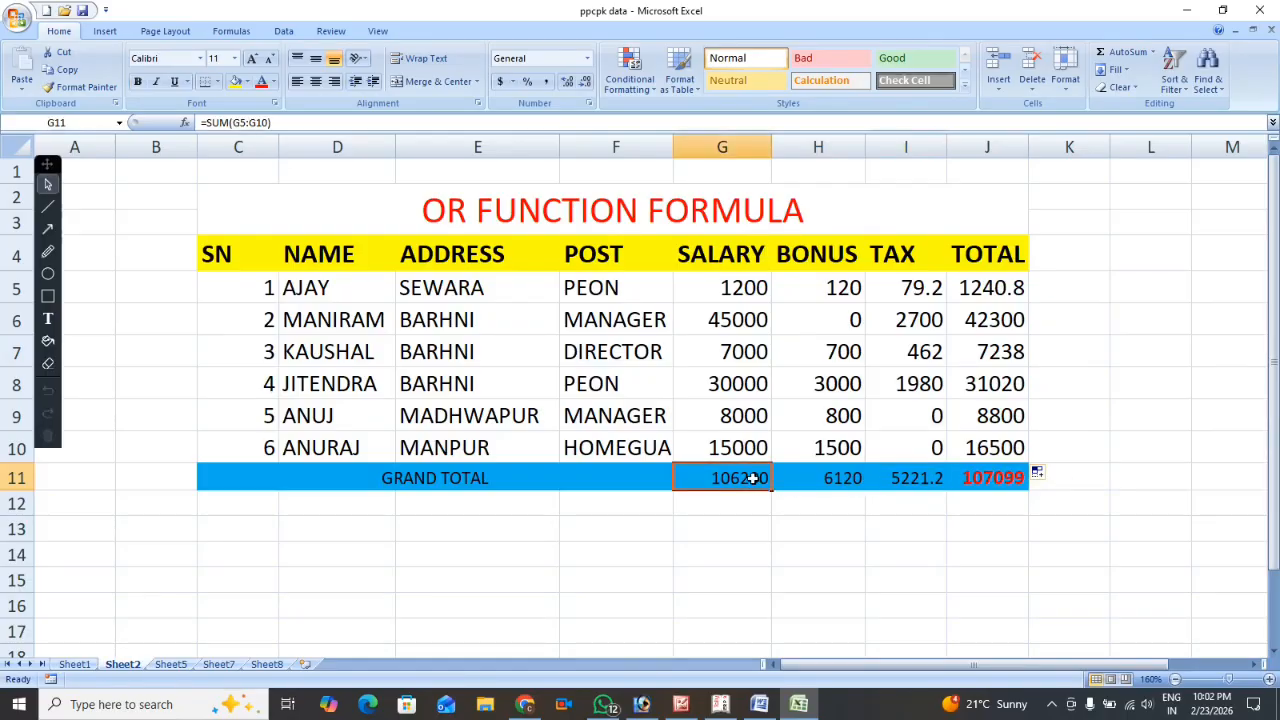
key("Delete")
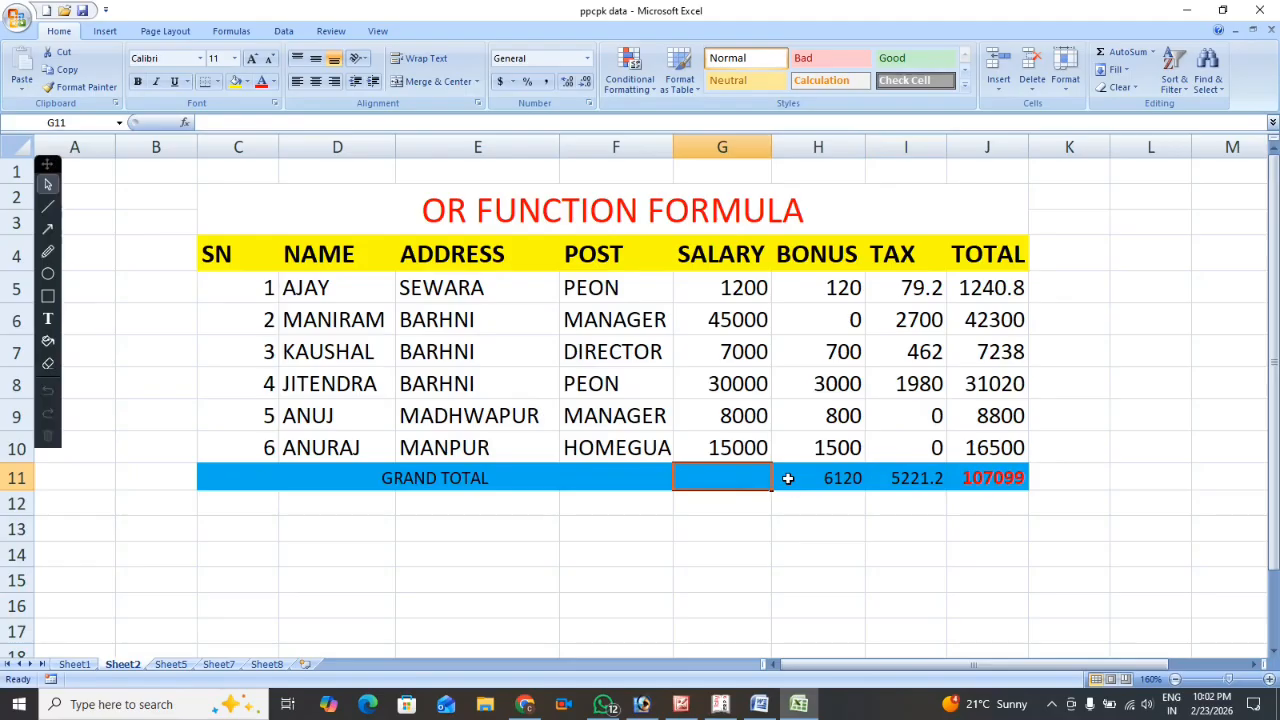
type("=SUM")
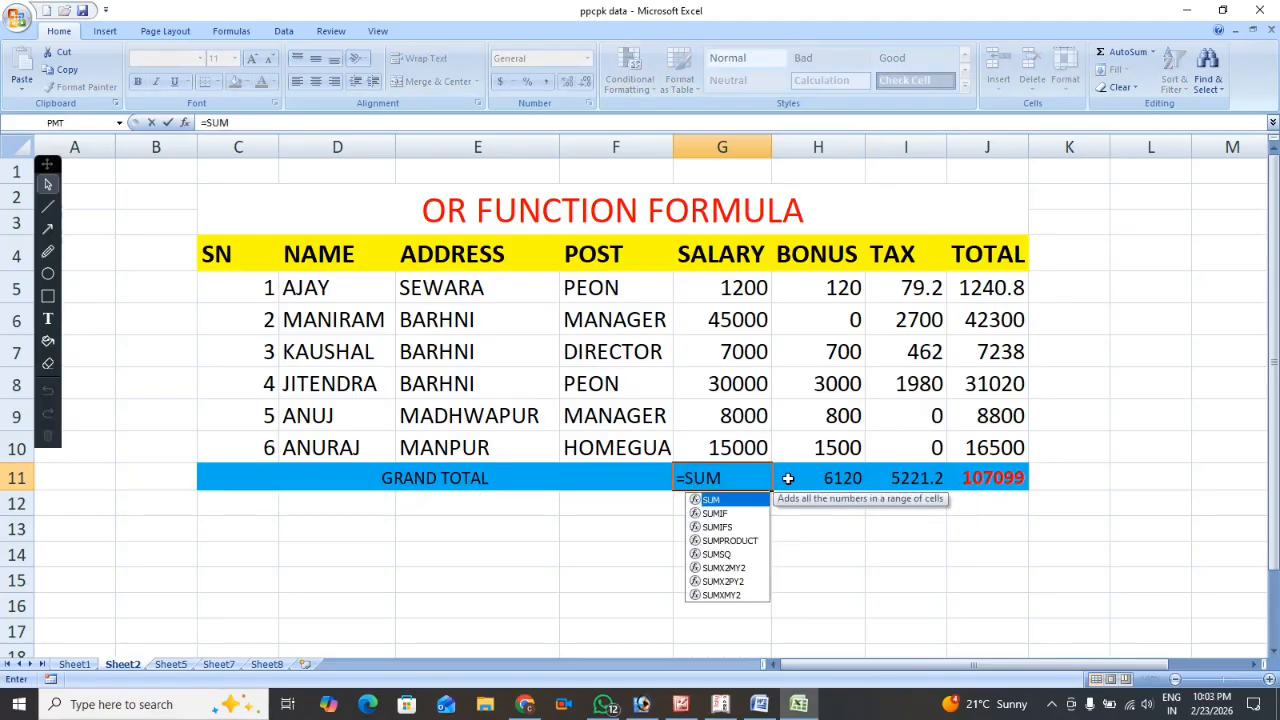
type("(")
left_click_drag(723, 285, 712, 437)
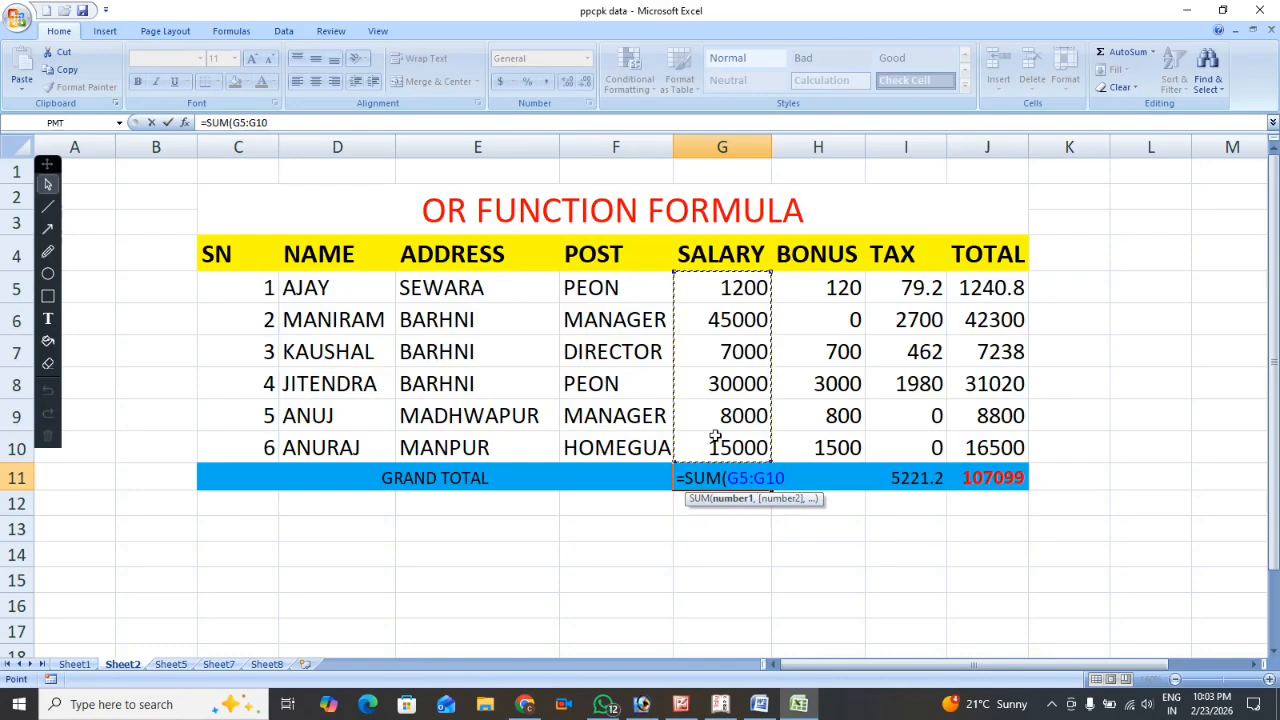
type(")")
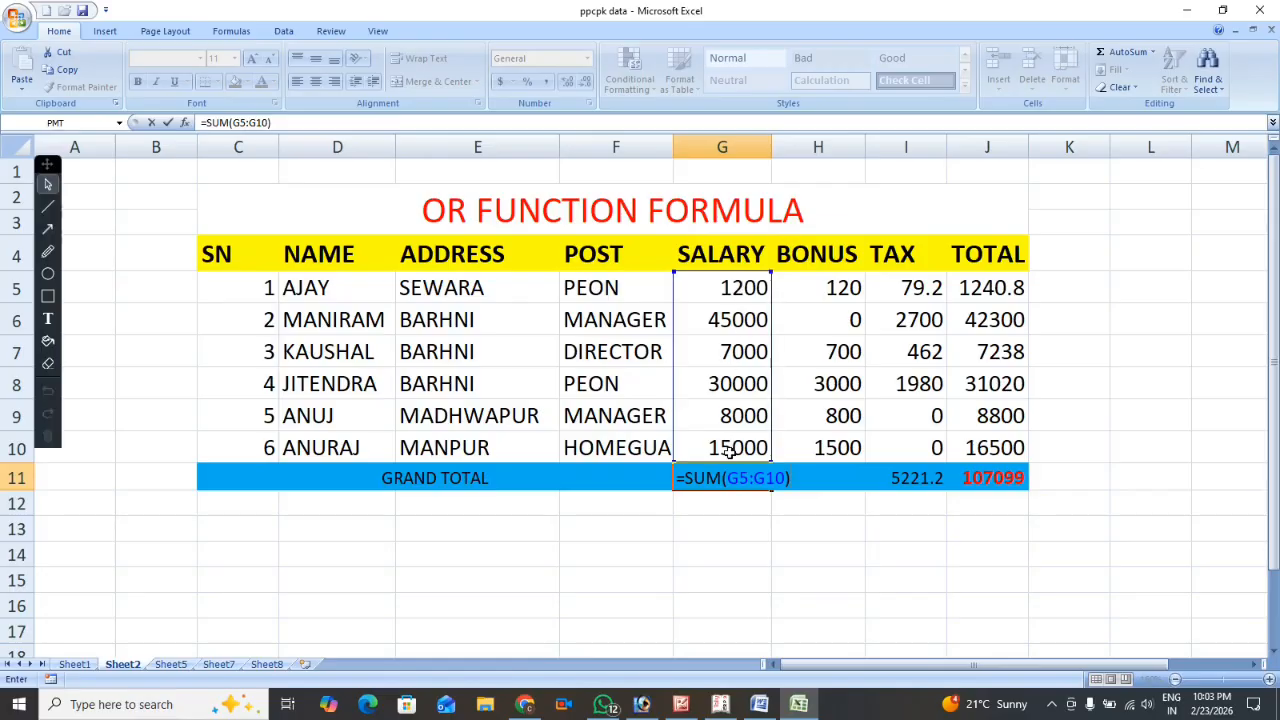
key("Return")
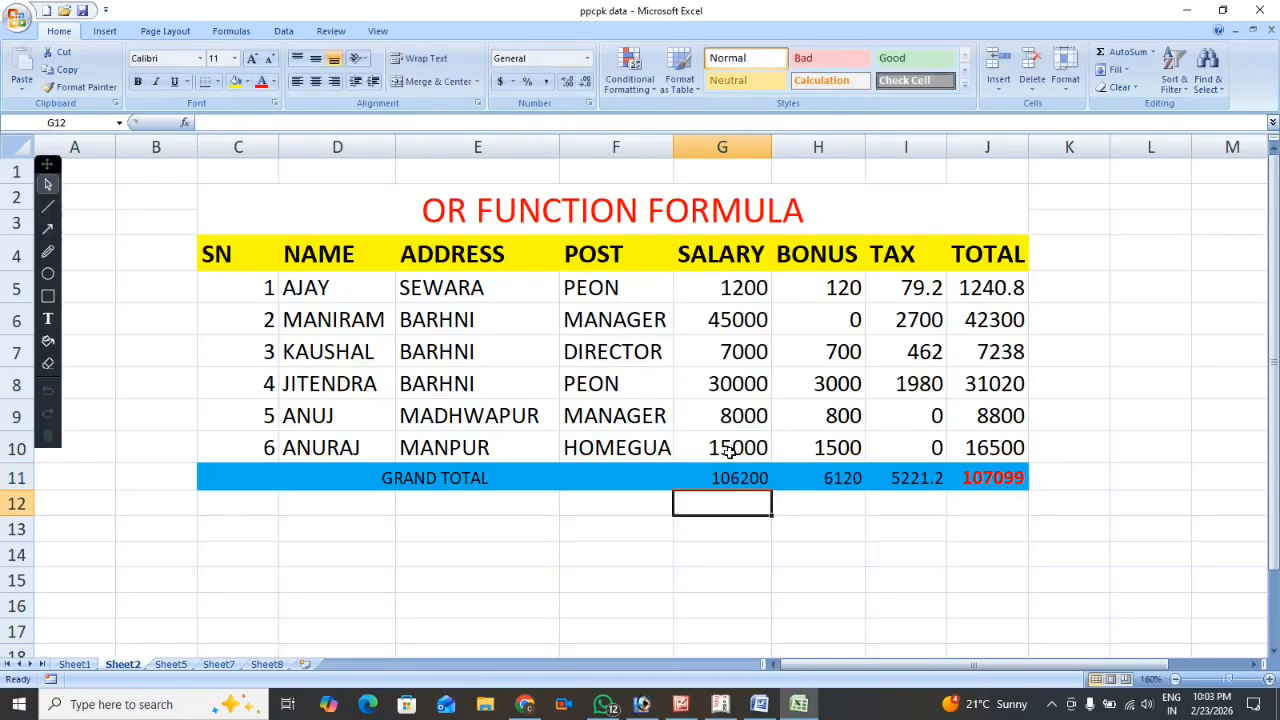
left_click(737, 472)
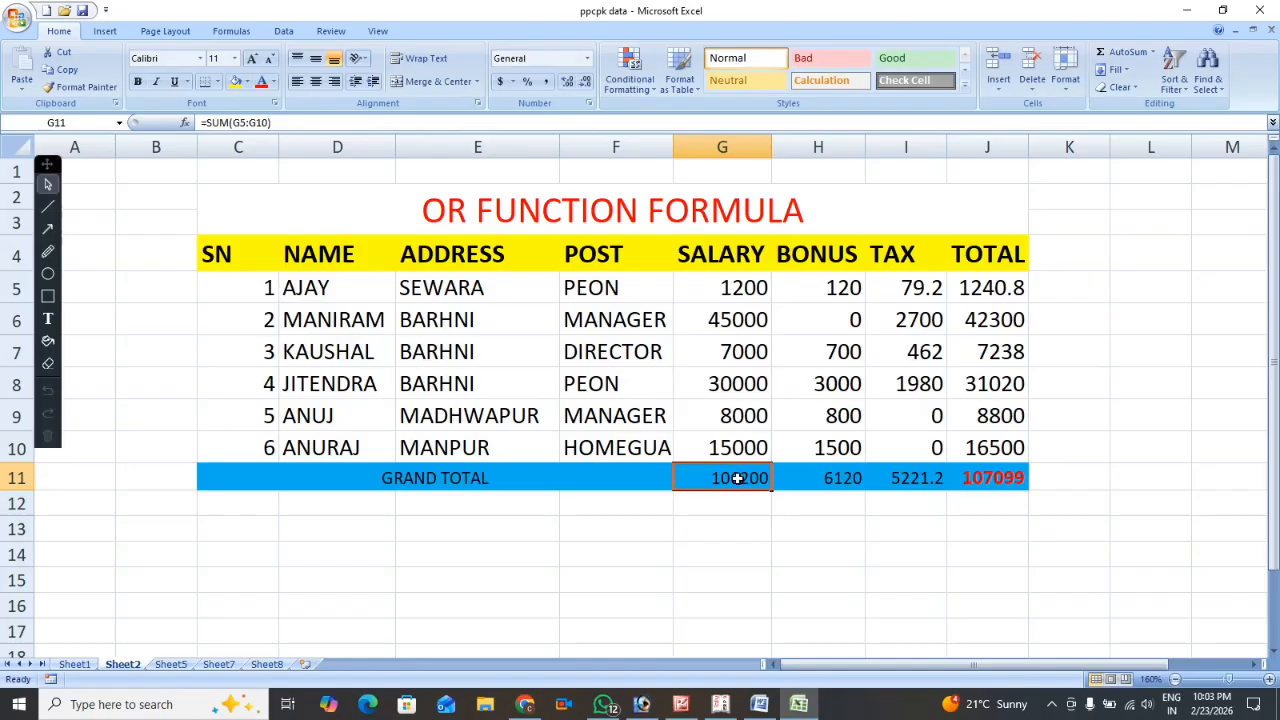